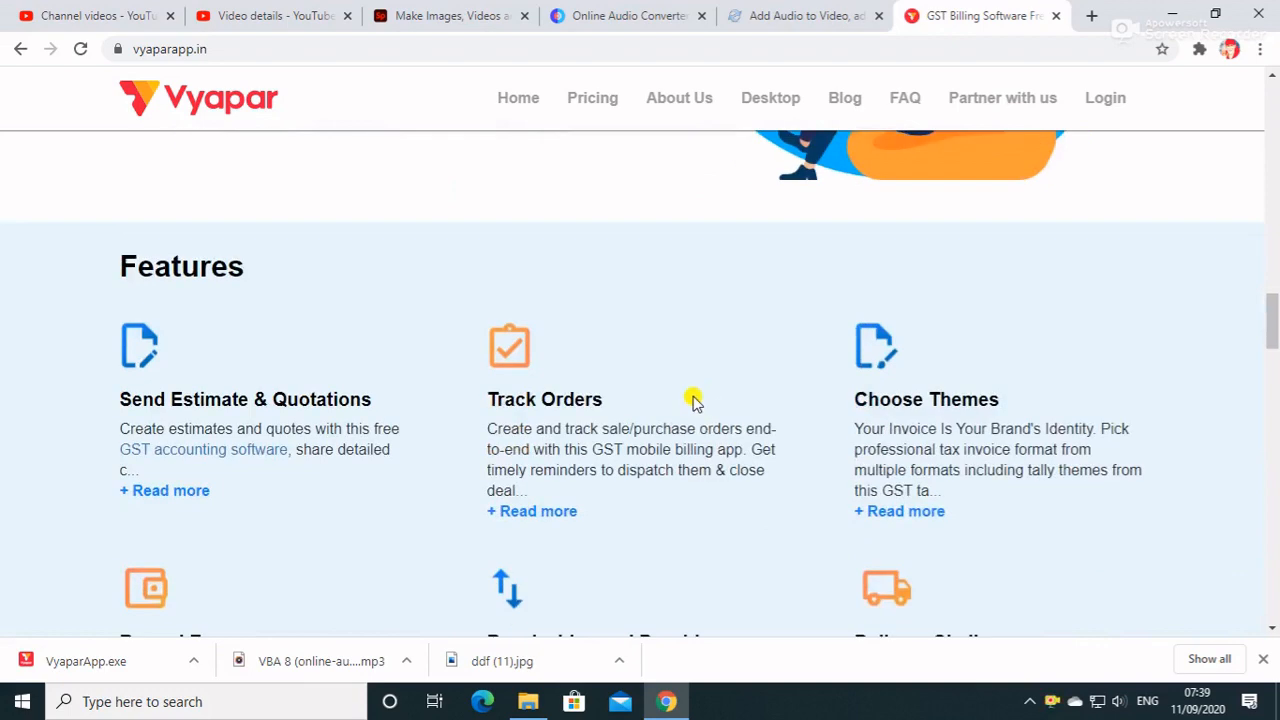
scroll(695, 400, down, 2)
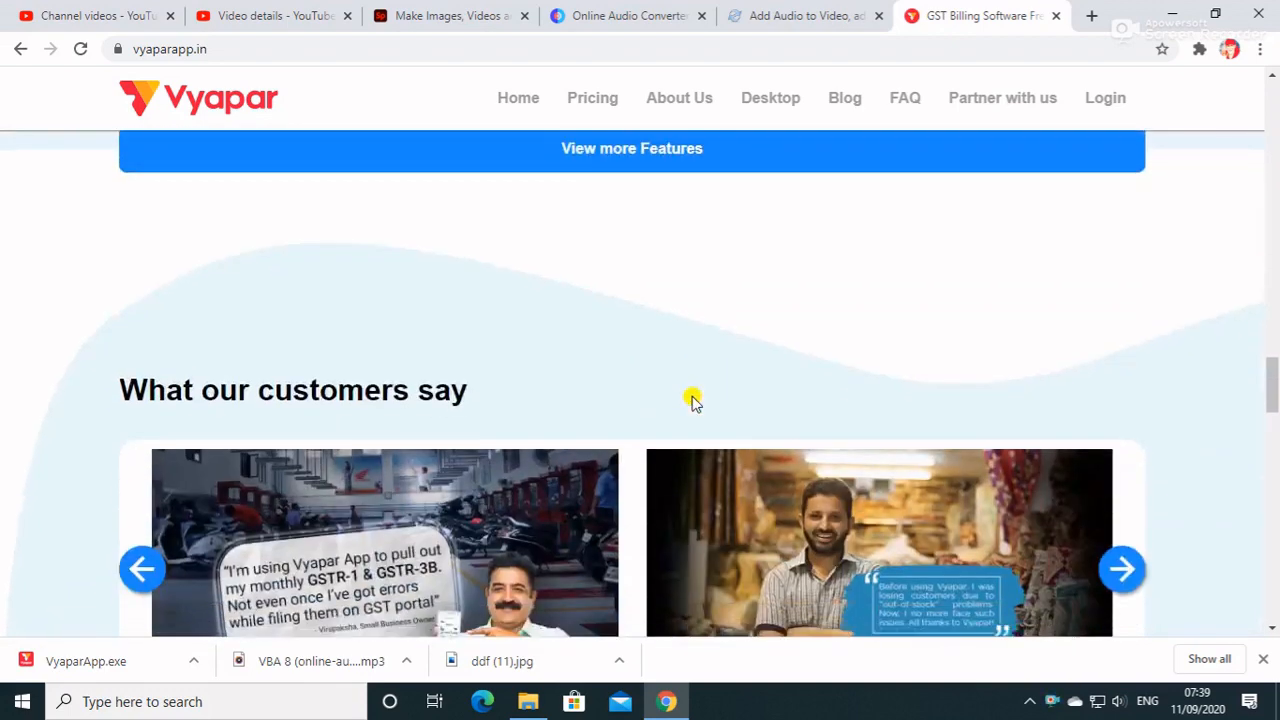
Examine the Features section of the Vyapar home page, including the expanded list of additional features.
scroll(691, 400, up, 3)
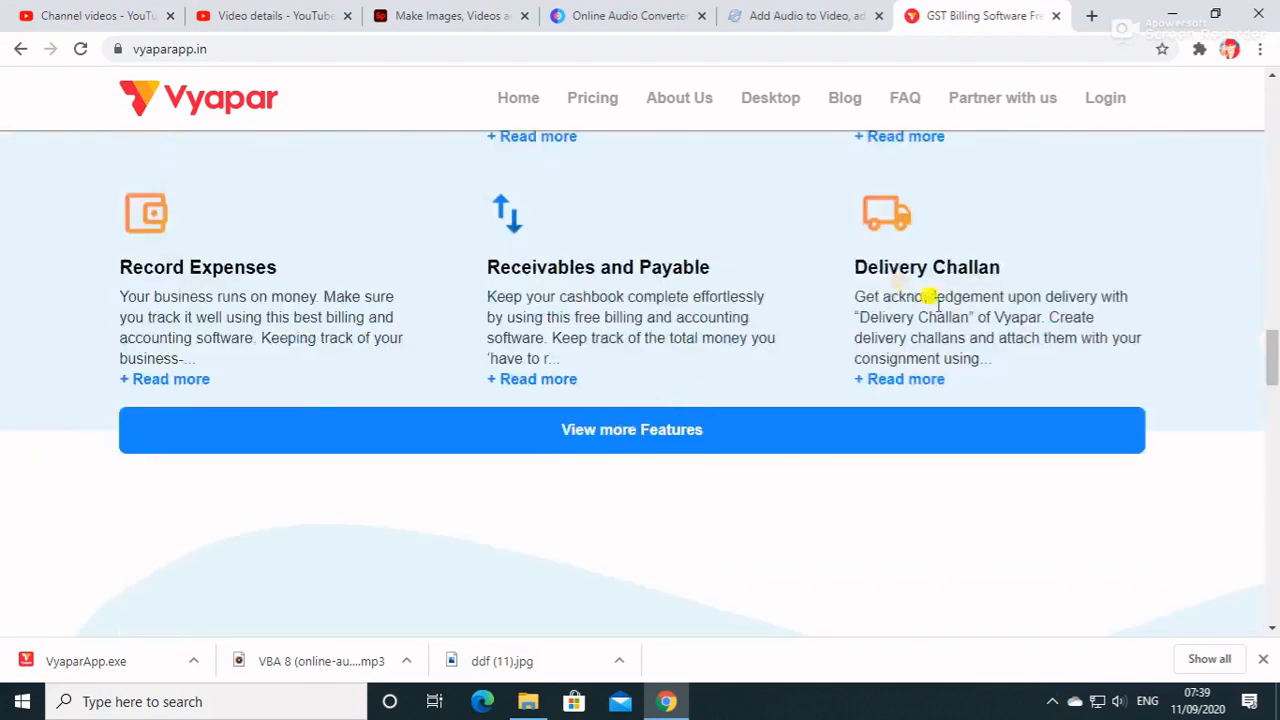
scroll(646, 380, up, 2)
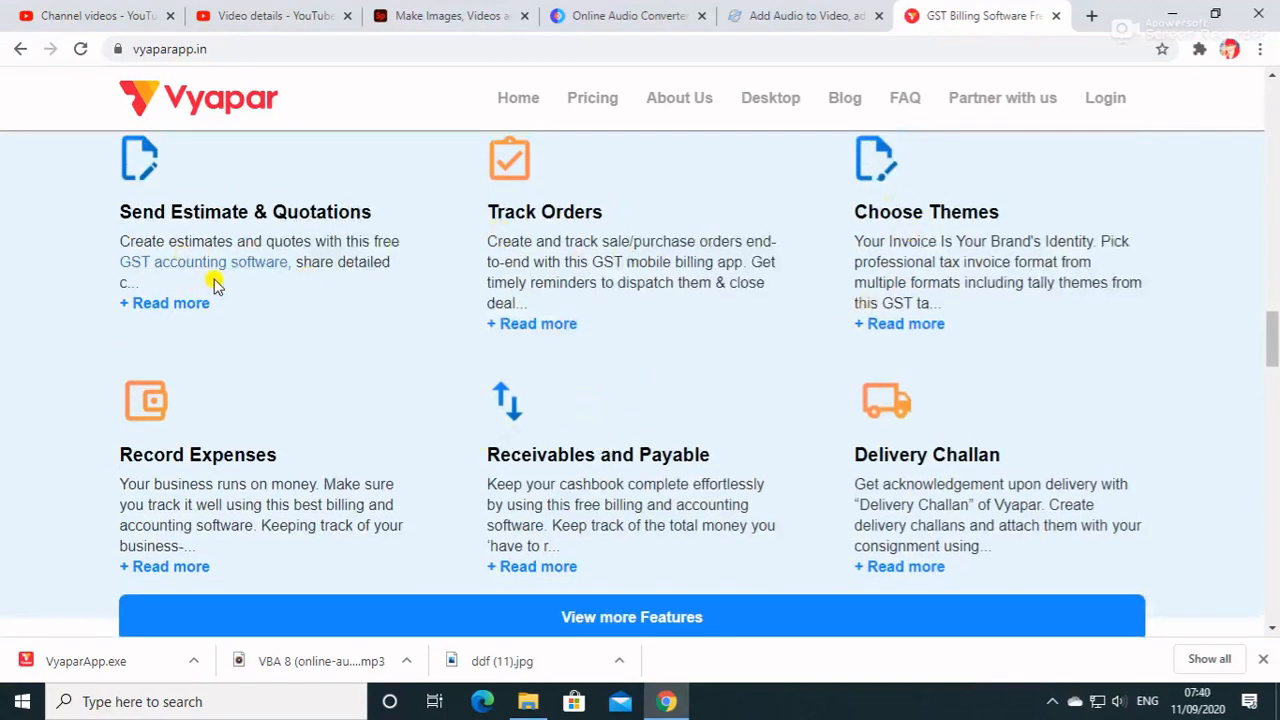
scroll(209, 278, down, 2)
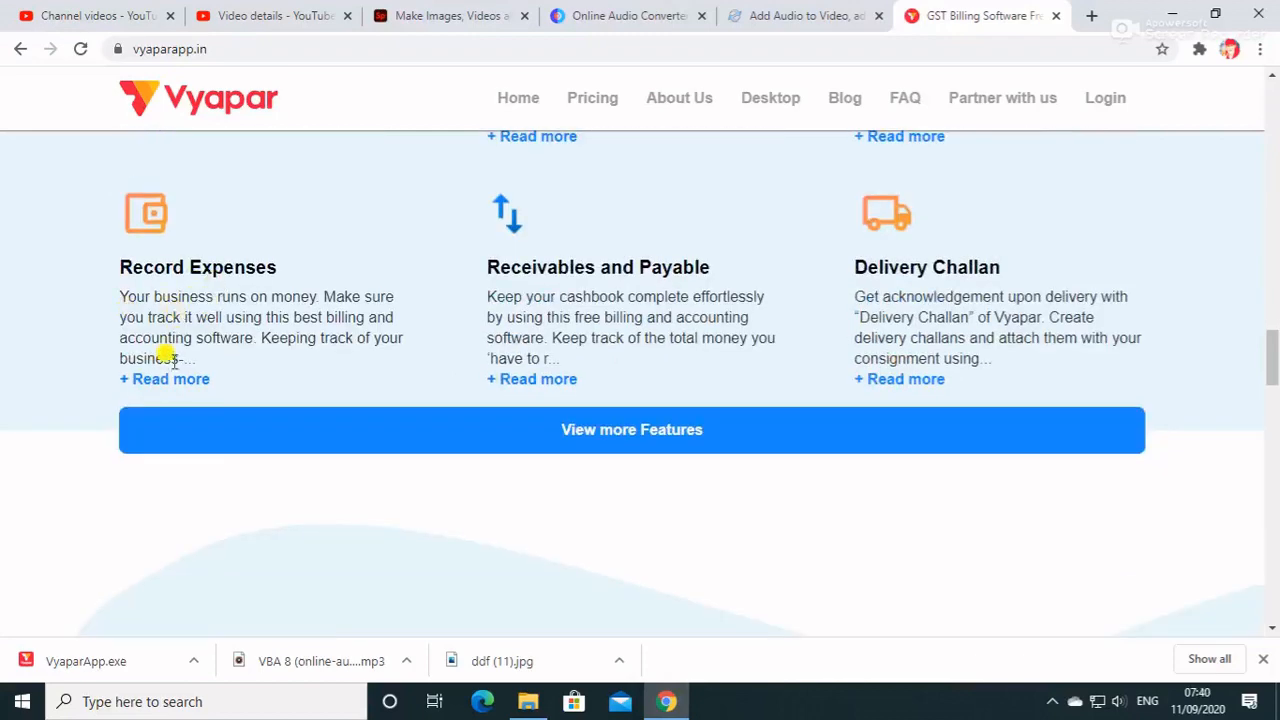
click(560, 428)
scroll(573, 410, down, 2)
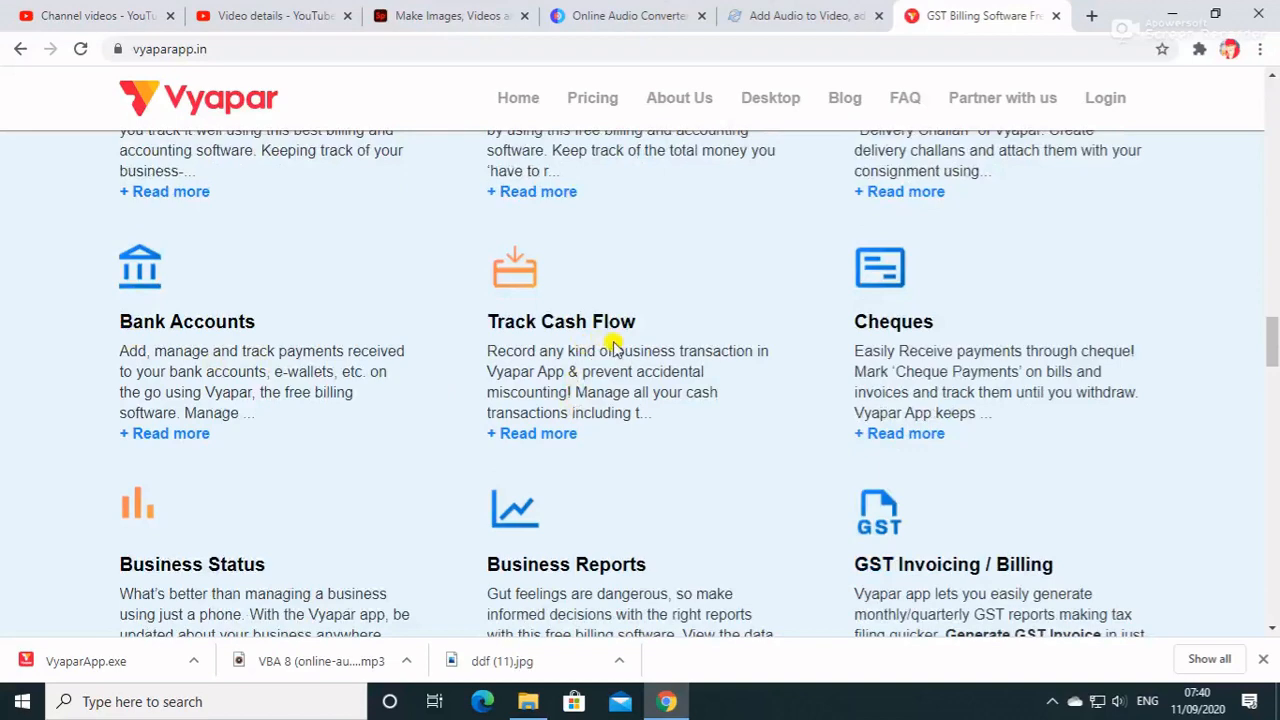
scroll(800, 385, down, 2)
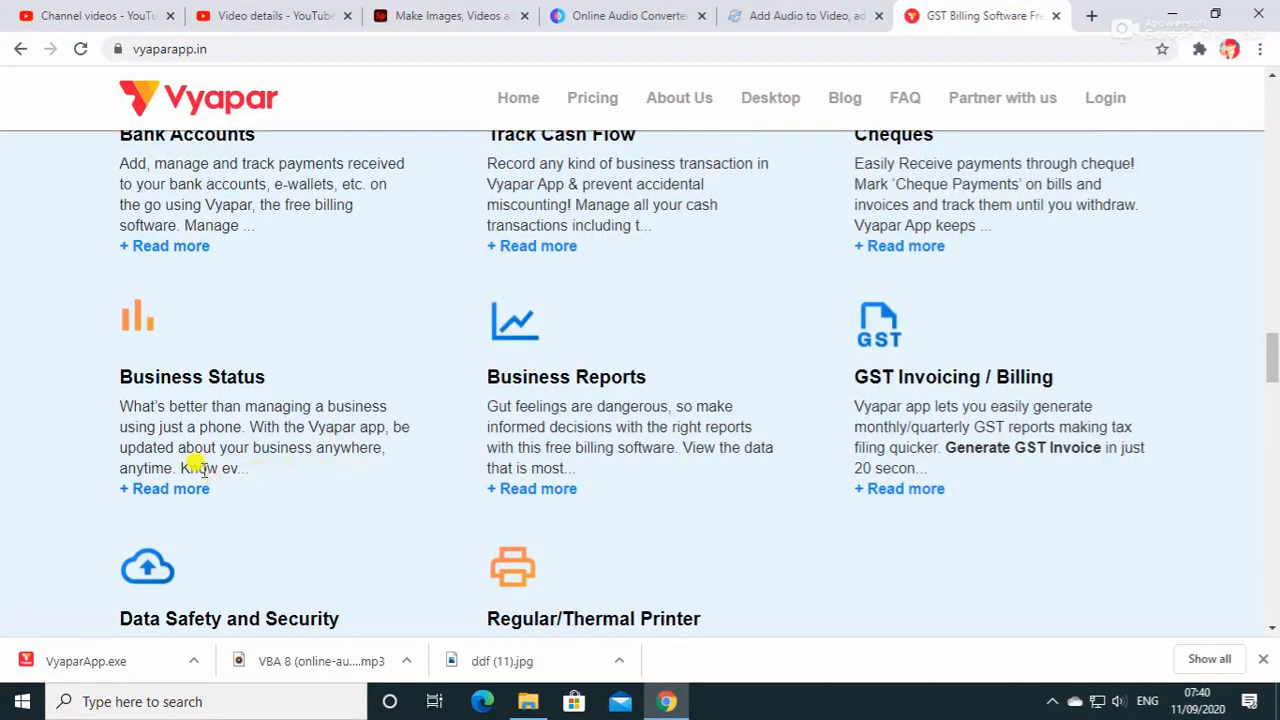
scroll(180, 445, down, 2)
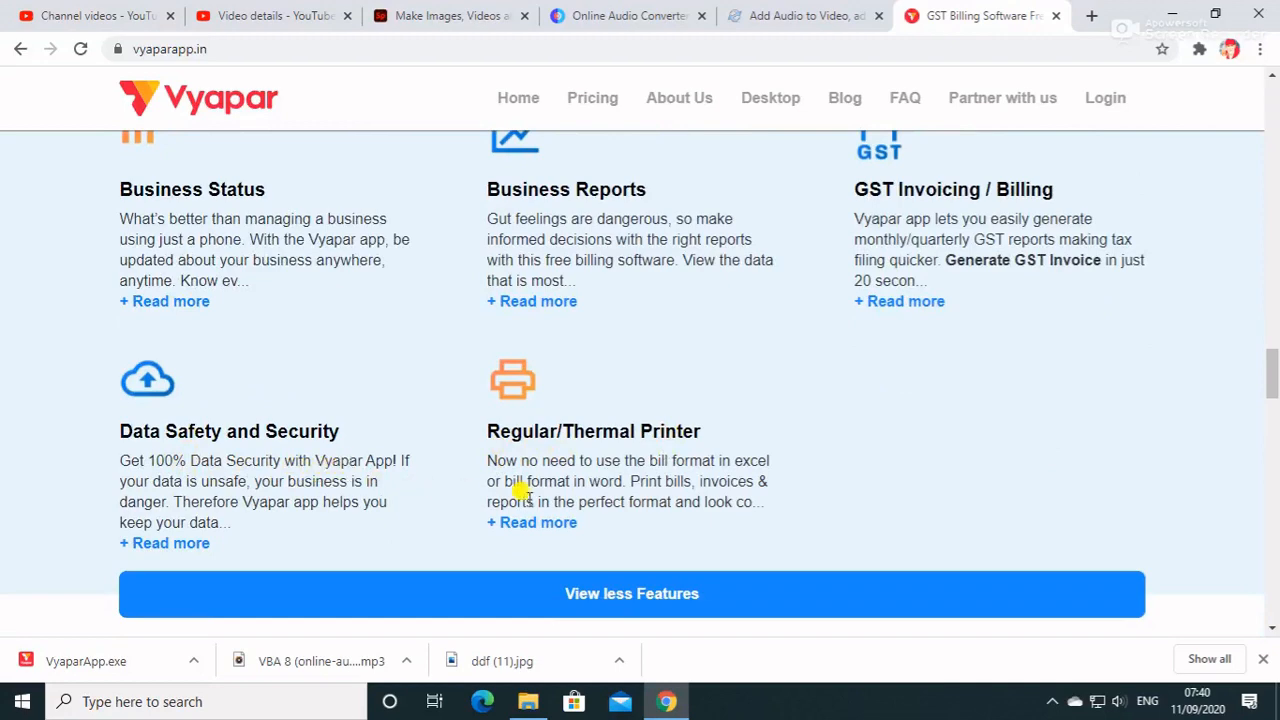
scroll(521, 488, up, 8)
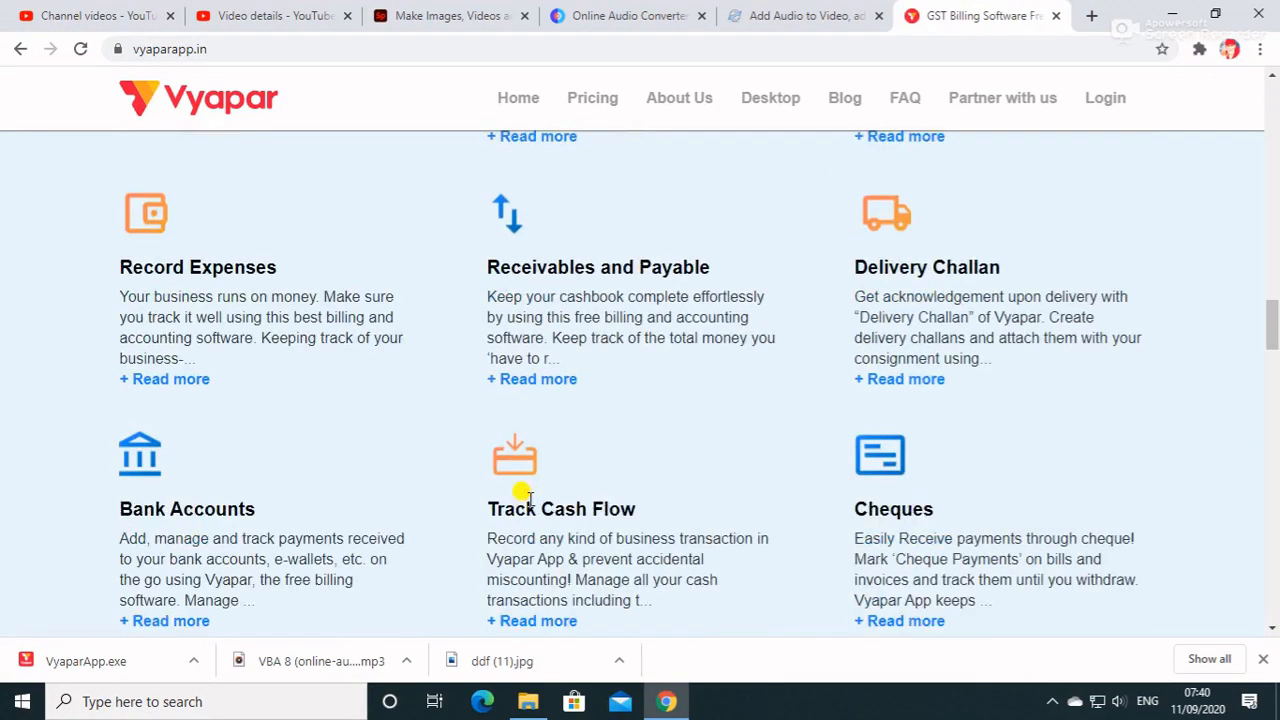
scroll(521, 488, up, 3)
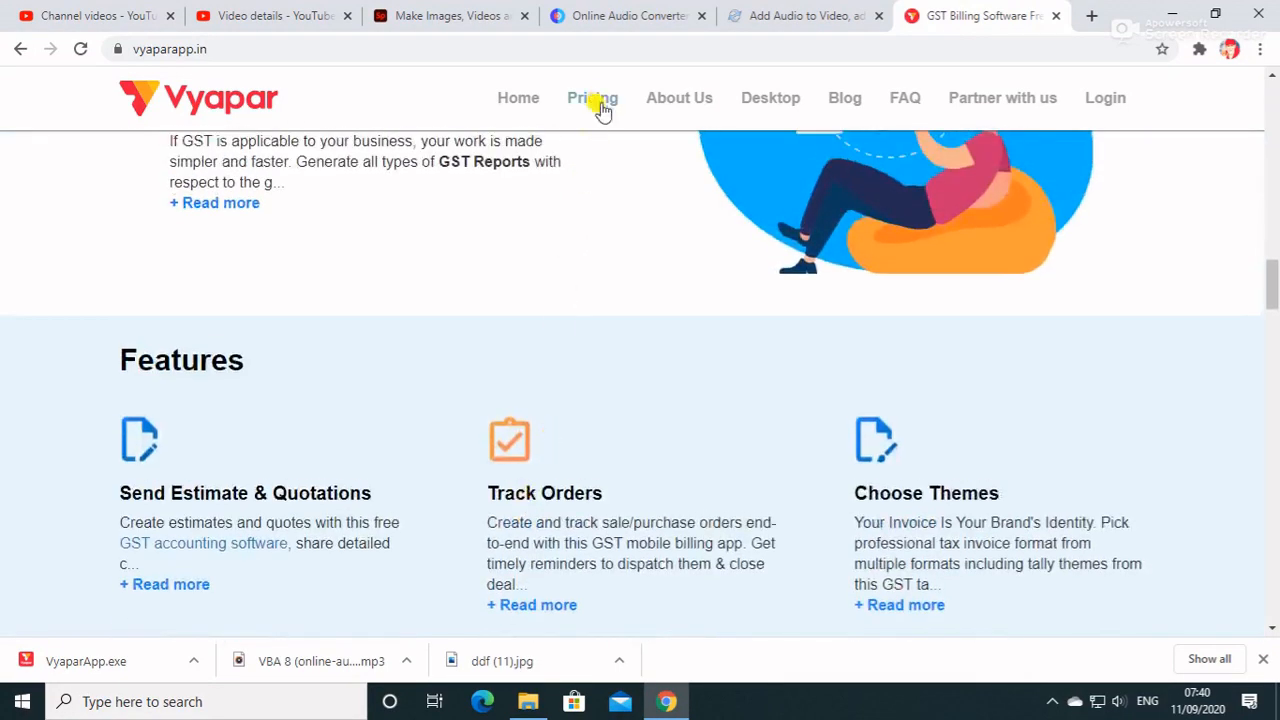
Open the Vyapar pricing page and review the free mobile, premium mobile and desktop offers.
click(599, 101)
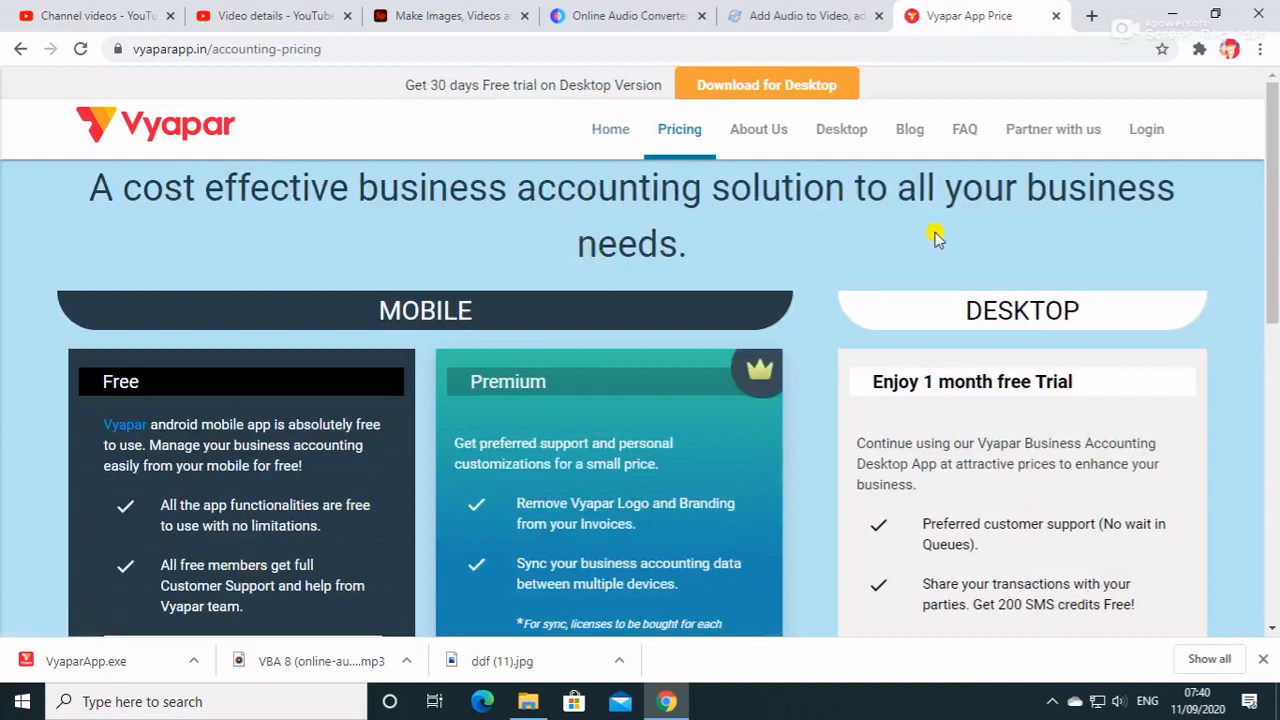
scroll(943, 244, down, 1)
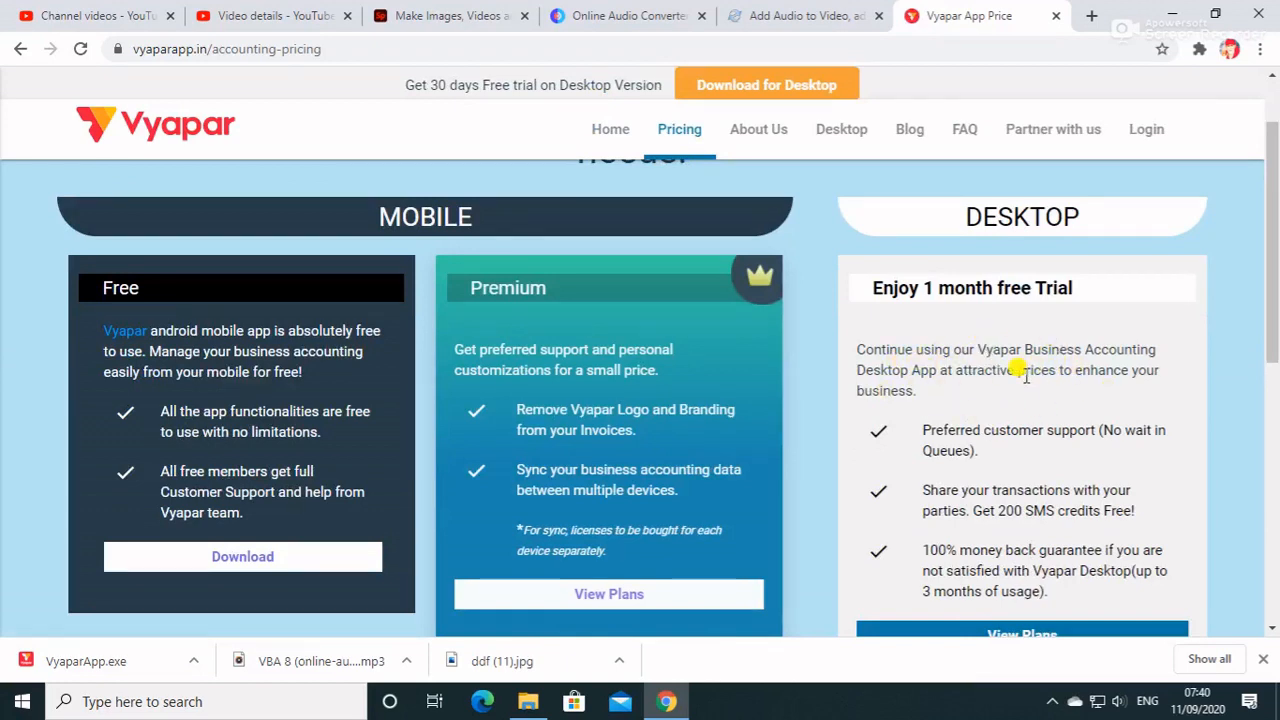
scroll(1025, 372, down, 1)
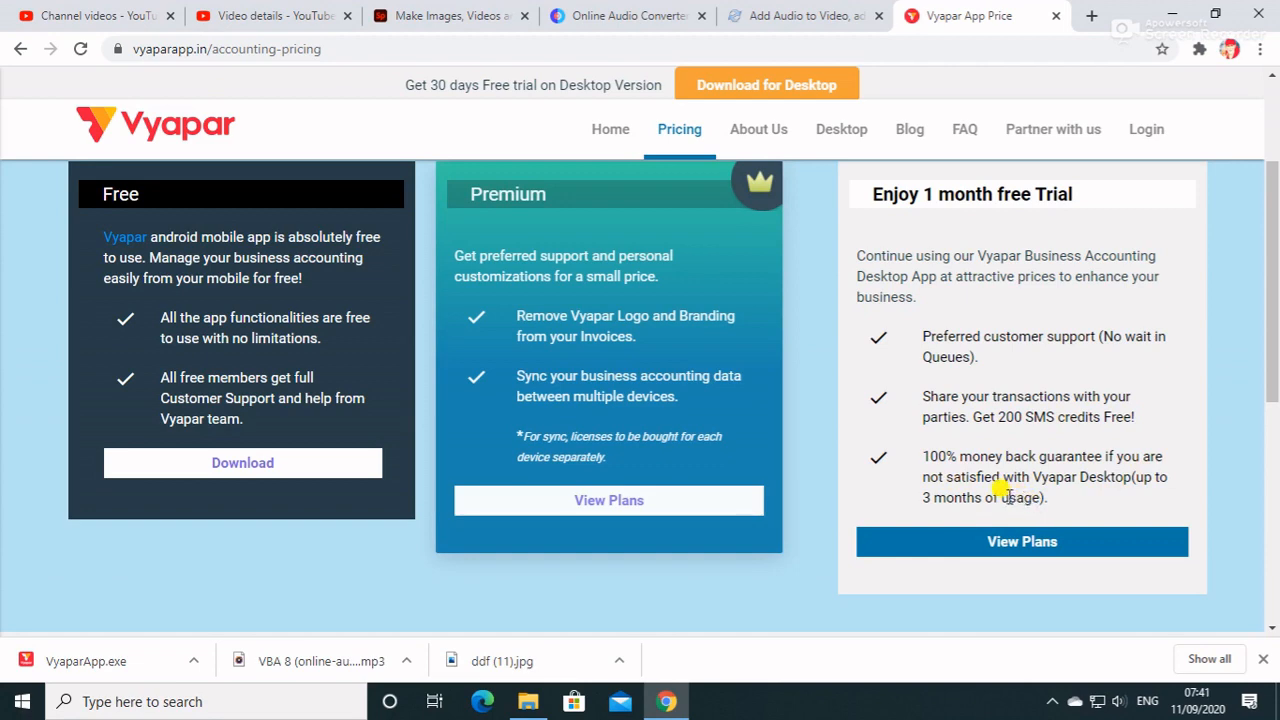
scroll(900, 495, down, 3)
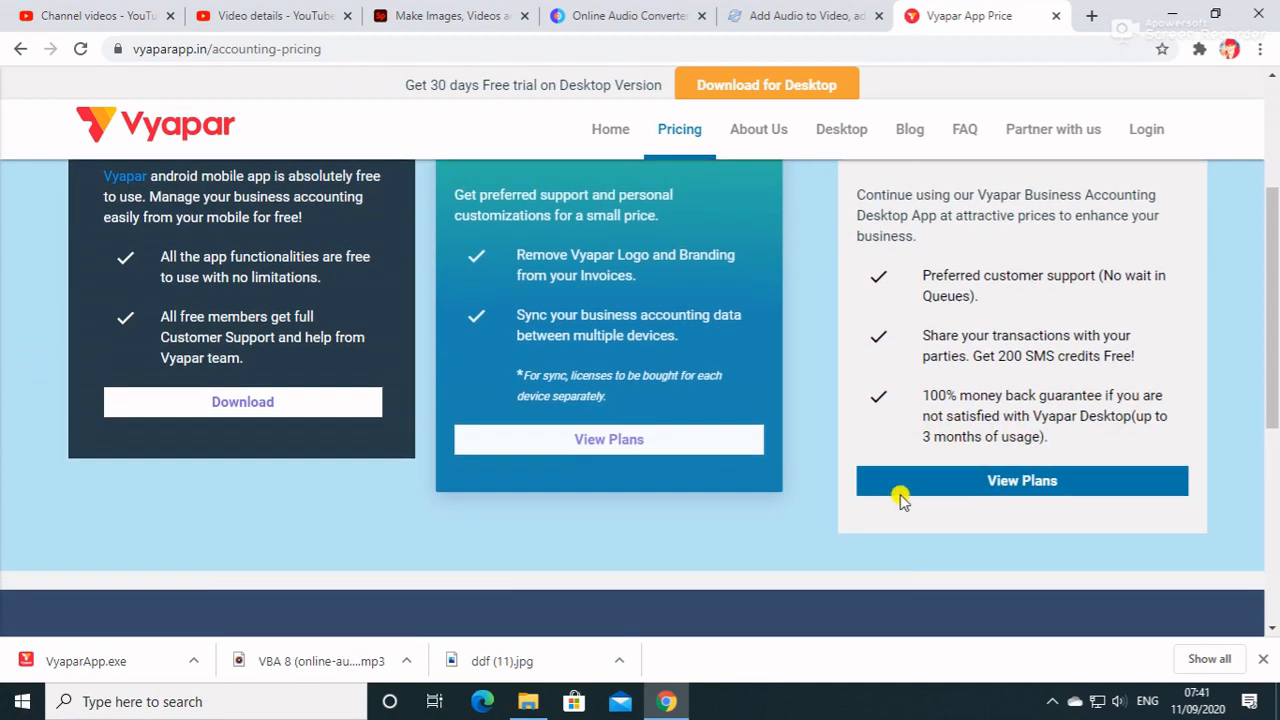
scroll(900, 495, up, 2)
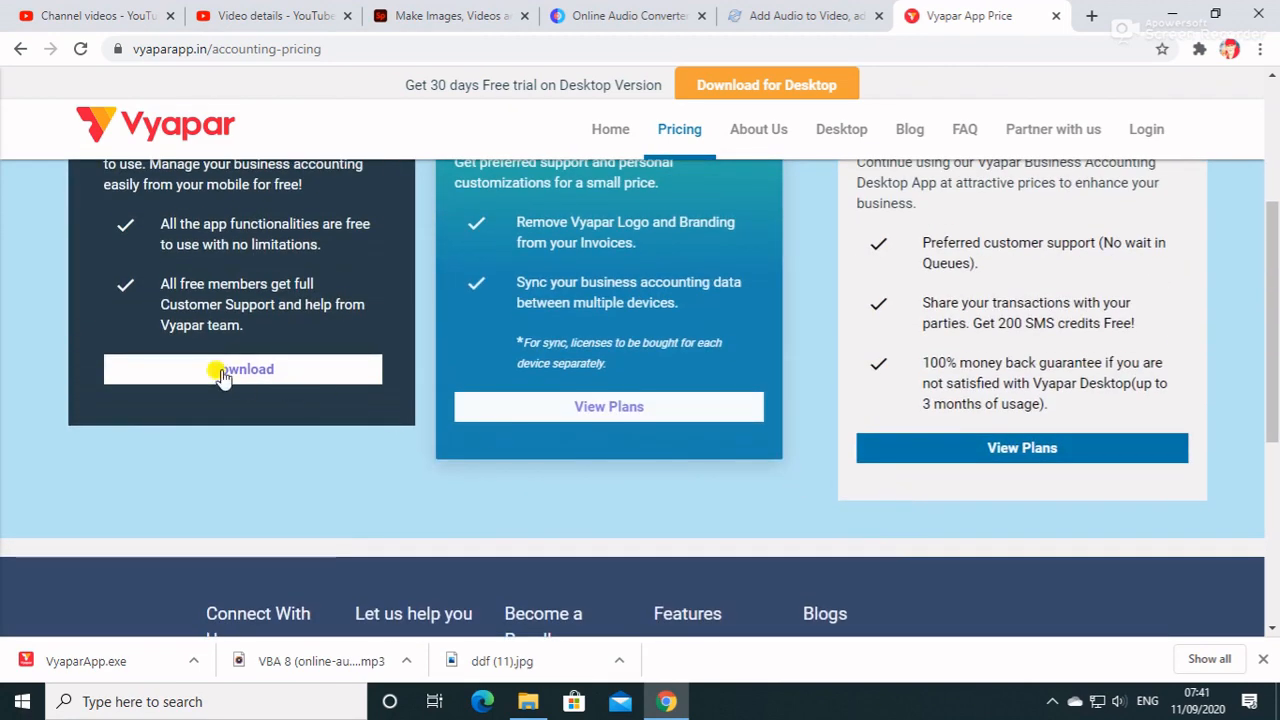
scroll(220, 371, up, 2)
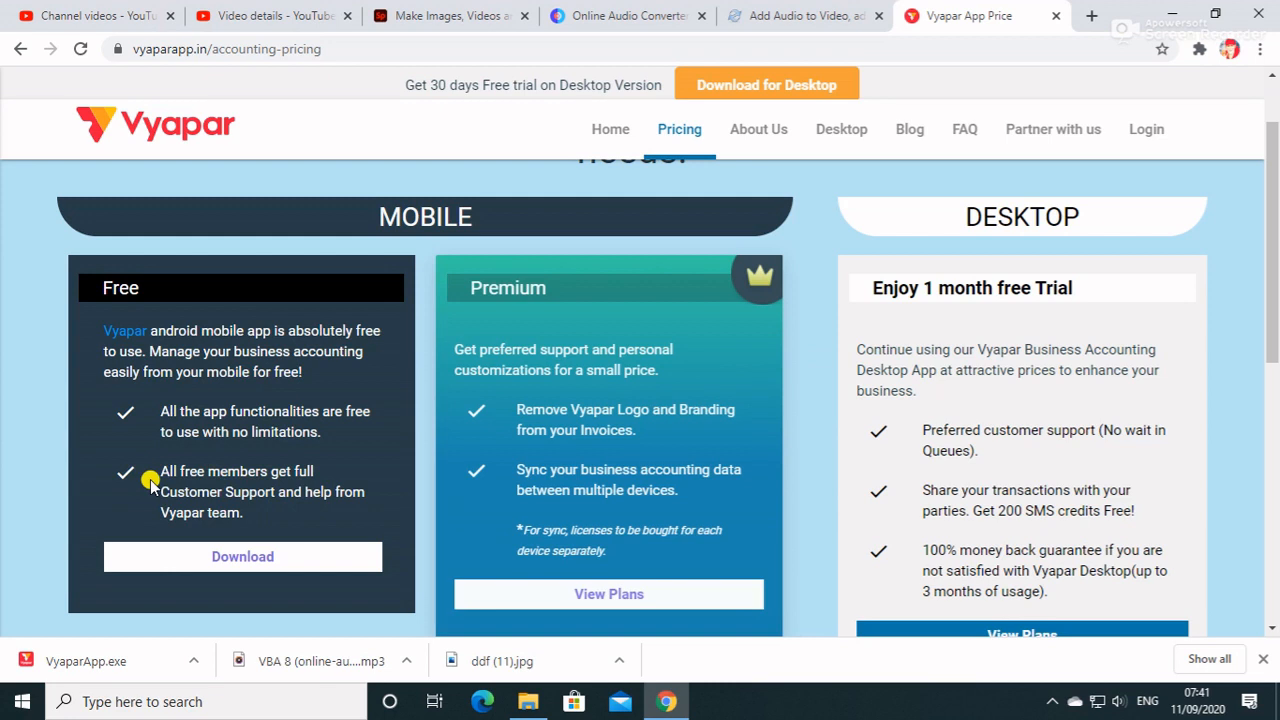
View the premium mobile plans and compare their prices and durations with the desktop plans.
click(585, 594)
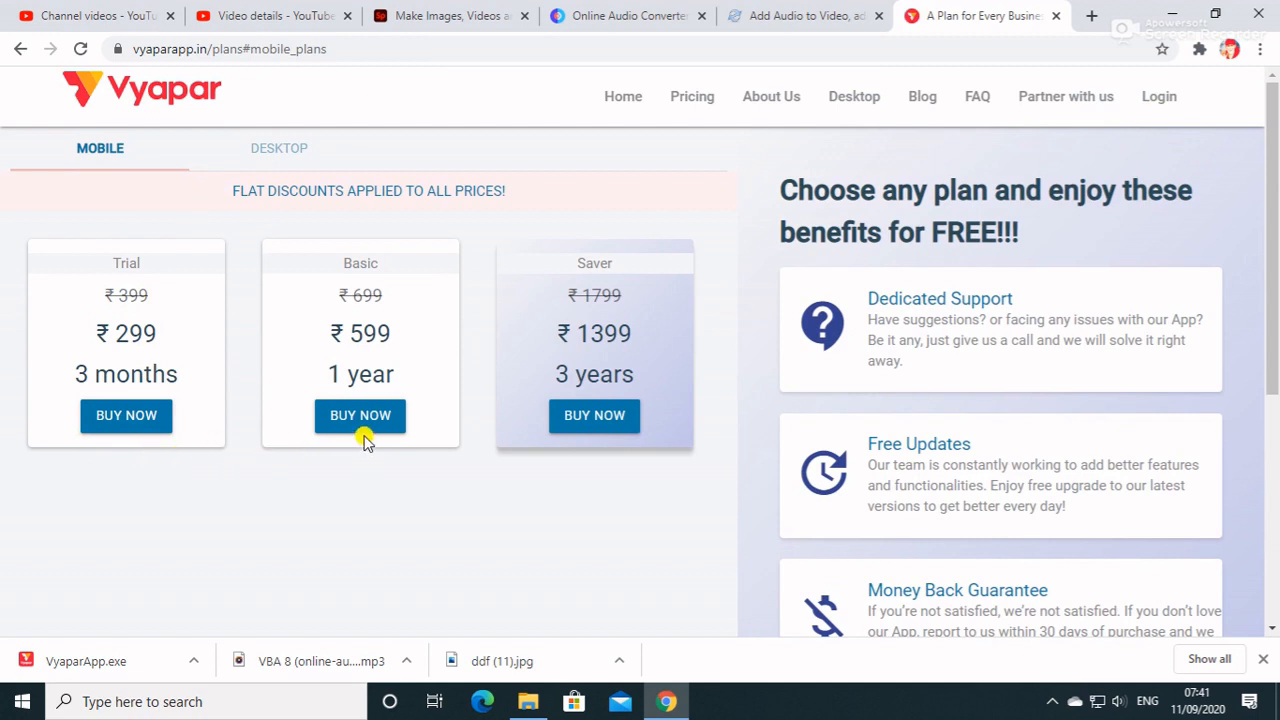
click(292, 148)
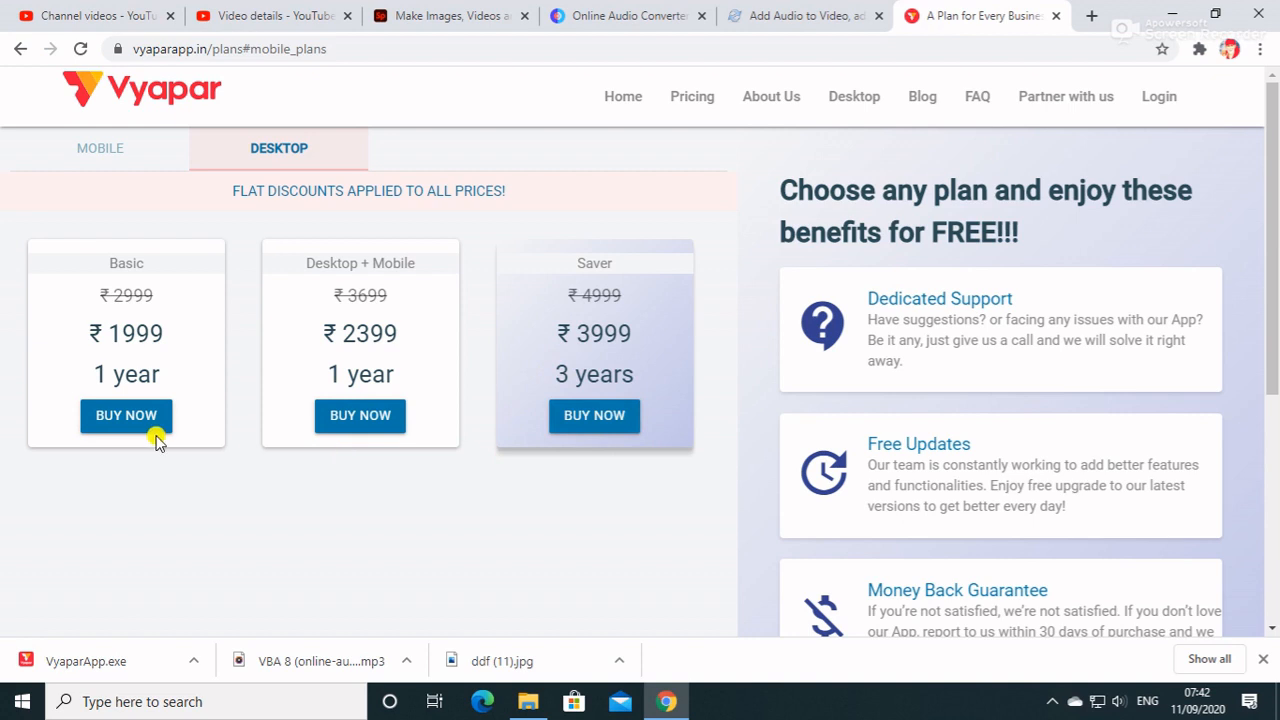
scroll(157, 440, down, 3)
scroll(157, 440, up, 3)
click(132, 162)
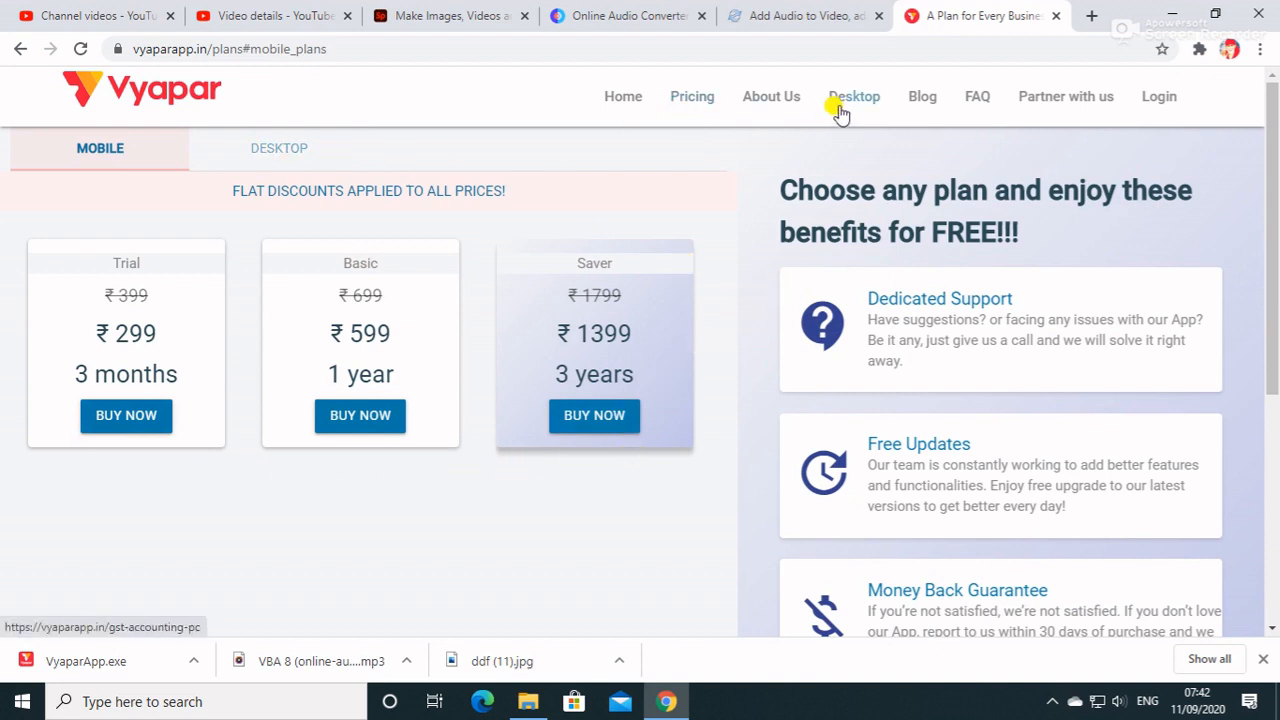
Return to the website's home page and launch the installed vyaparApp program from the Windows desktop.
click(619, 105)
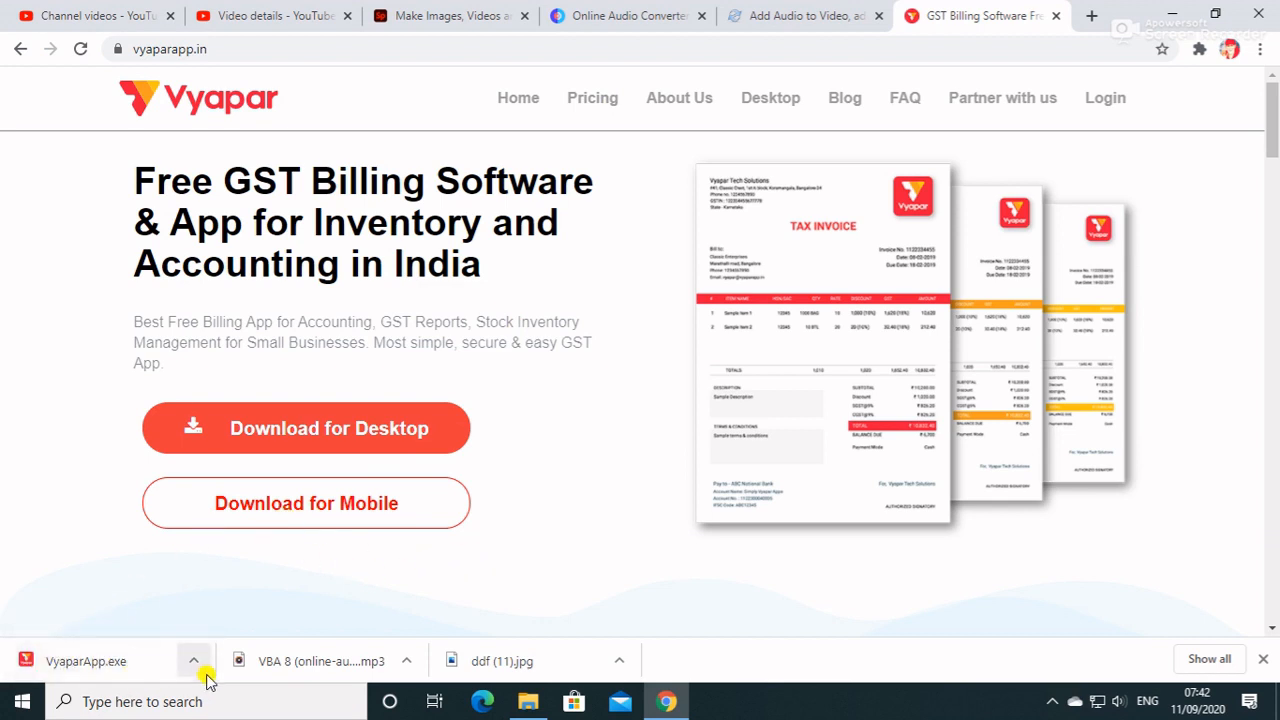
click(1275, 712)
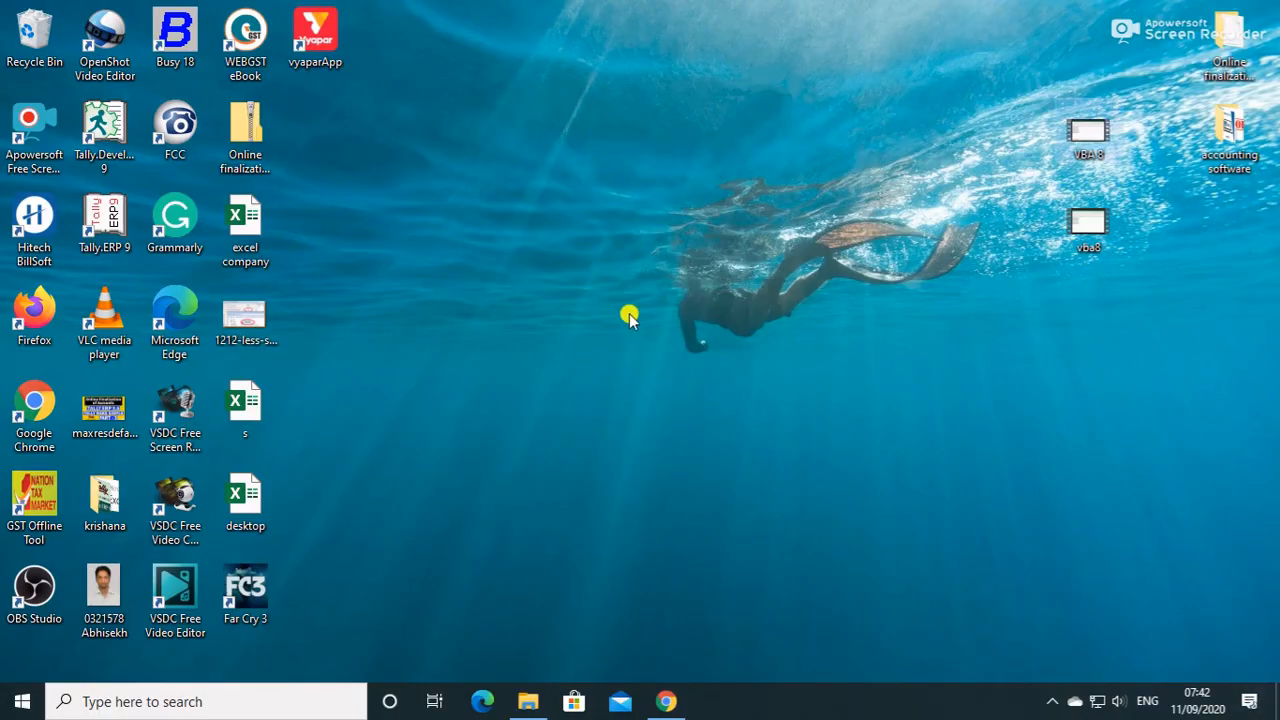
double_click(331, 42)
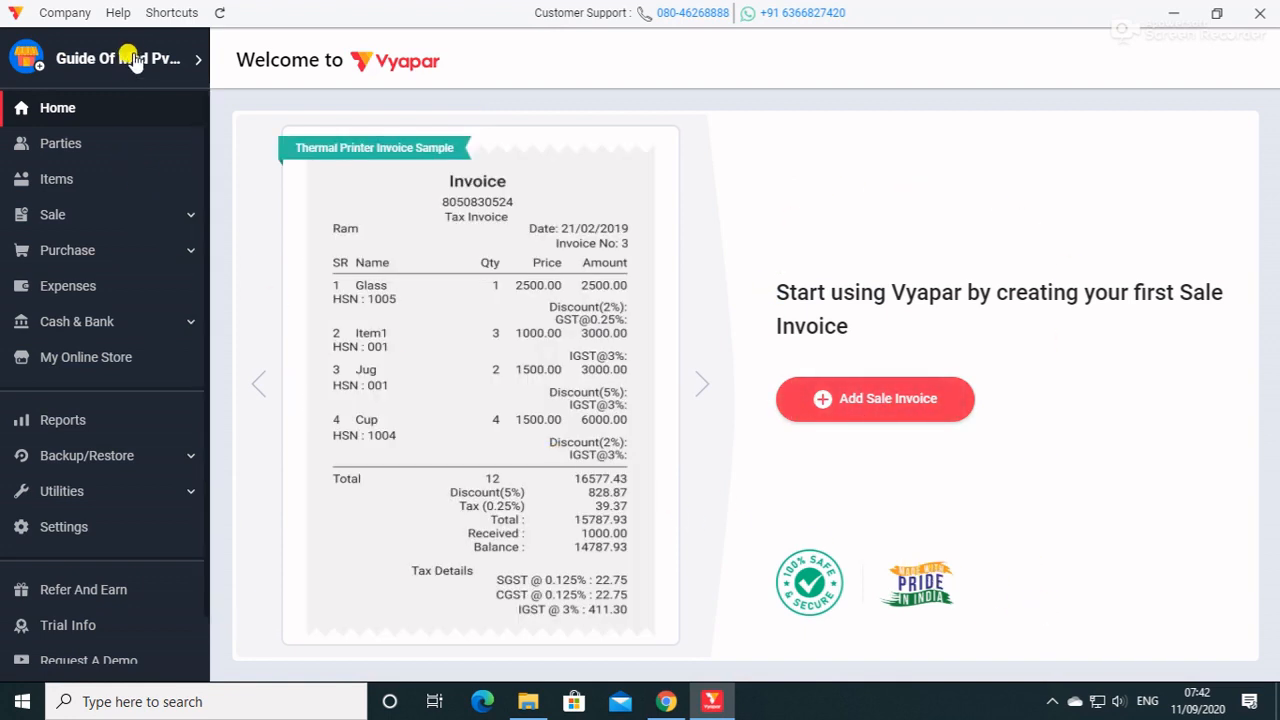
Open the firm's details for editing and replace the business phone number.
click(135, 60)
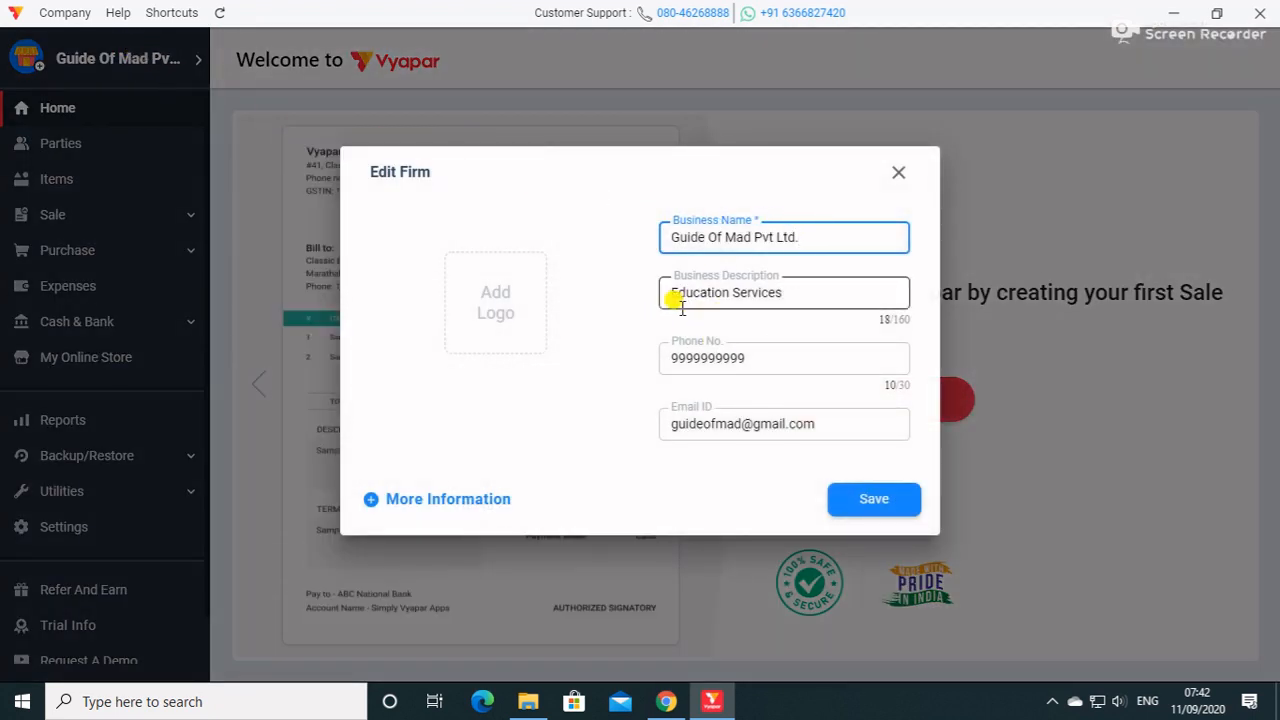
drag(773, 358, 646, 362)
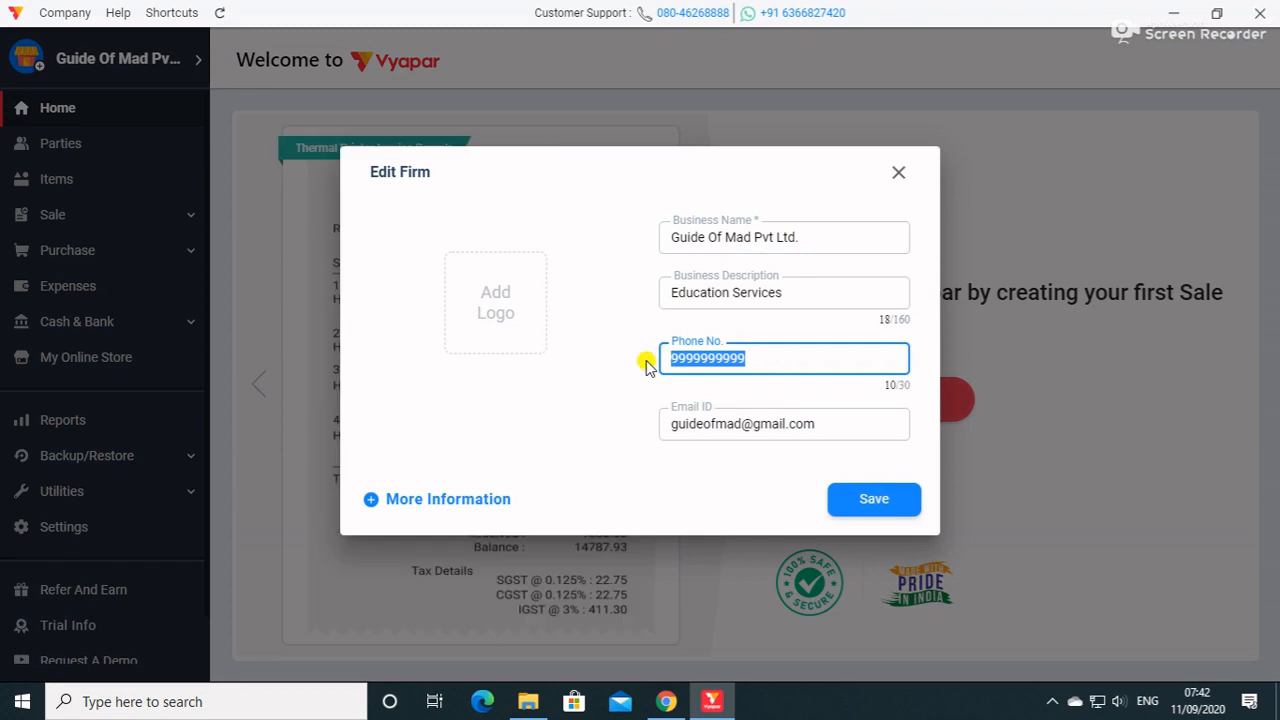
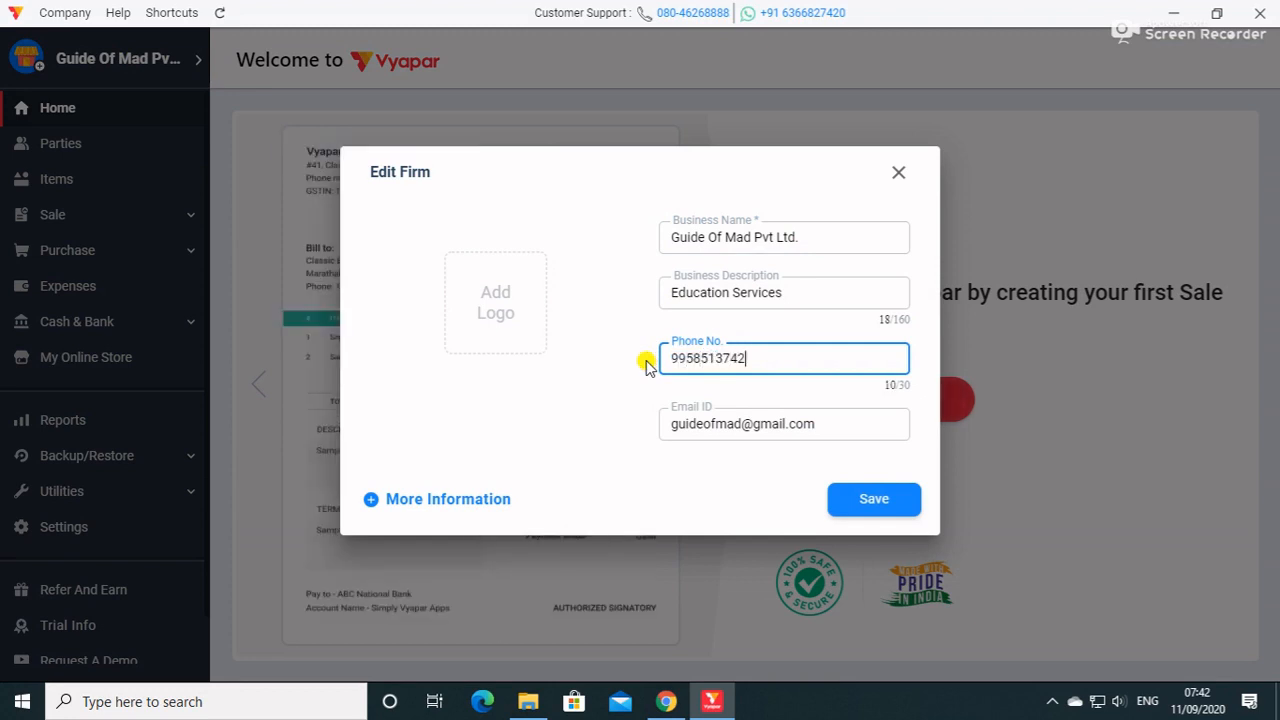
Add the "logo" image from the HatchfulExport-All folder on Local Disk (G:) as the firm logo and save the firm details.
click(523, 313)
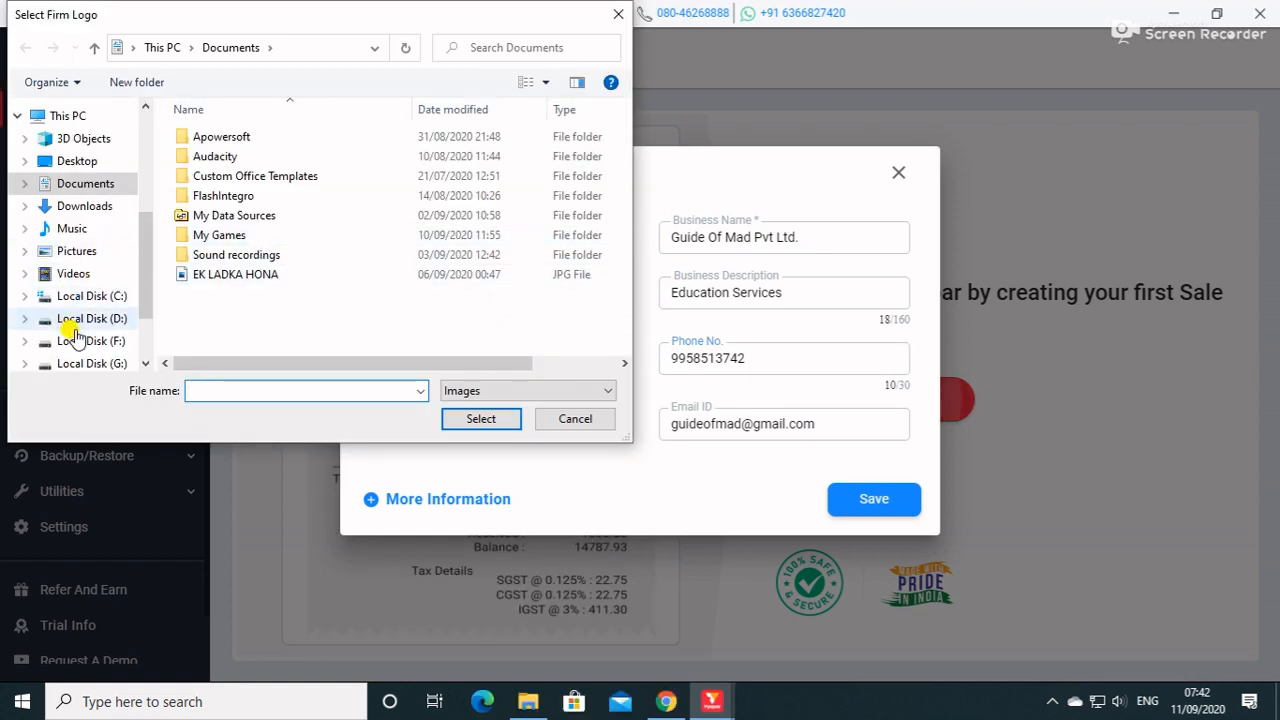
scroll(86, 340, down, 1)
click(92, 336)
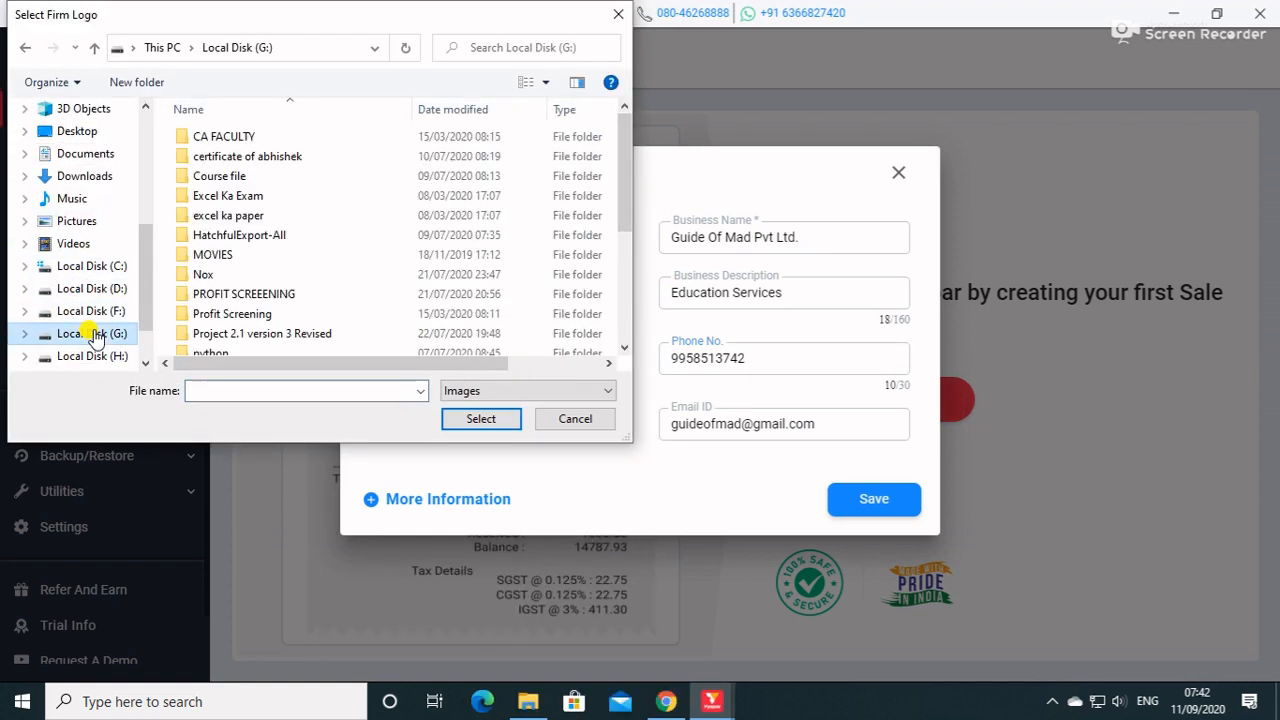
double_click(240, 236)
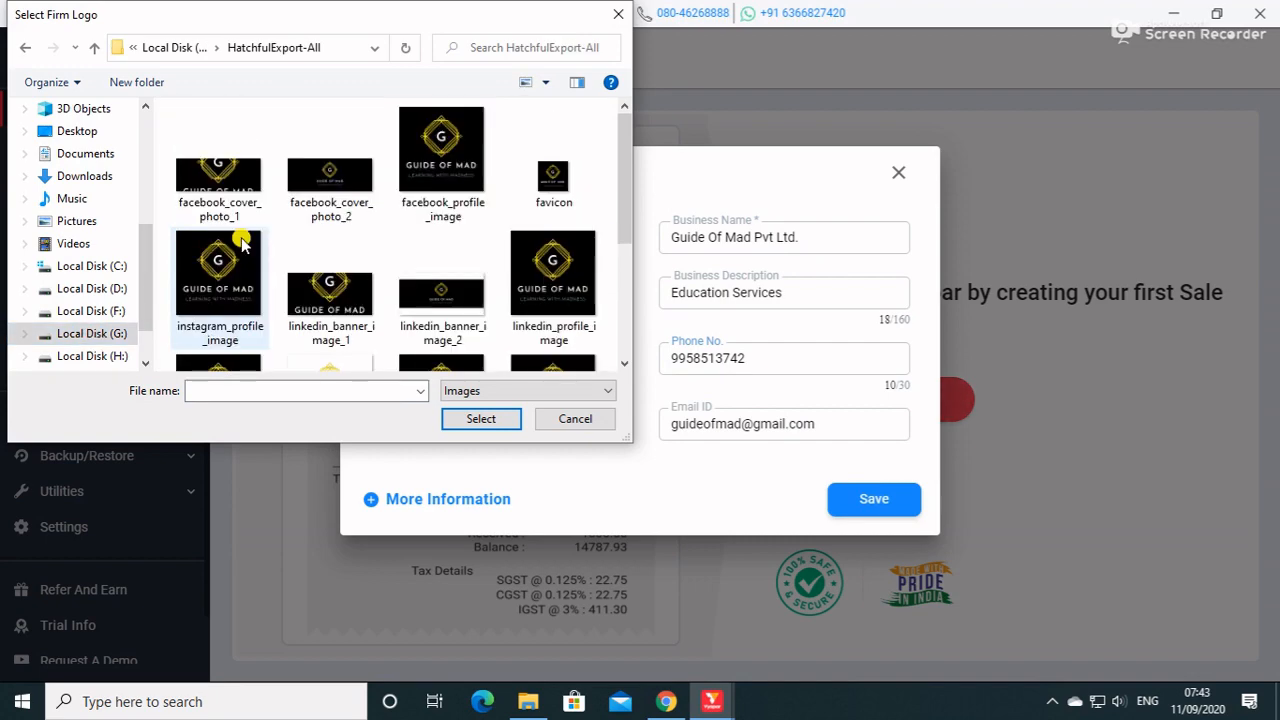
scroll(240, 260, down, 2)
click(226, 208)
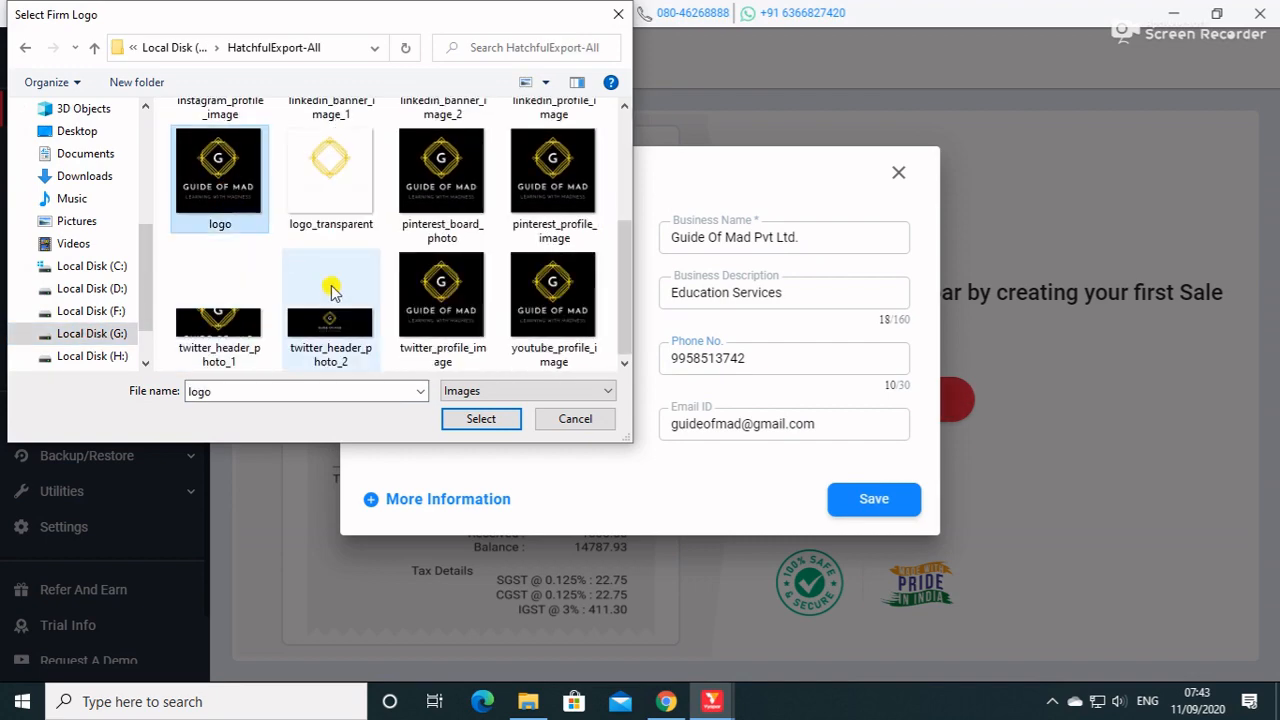
click(480, 419)
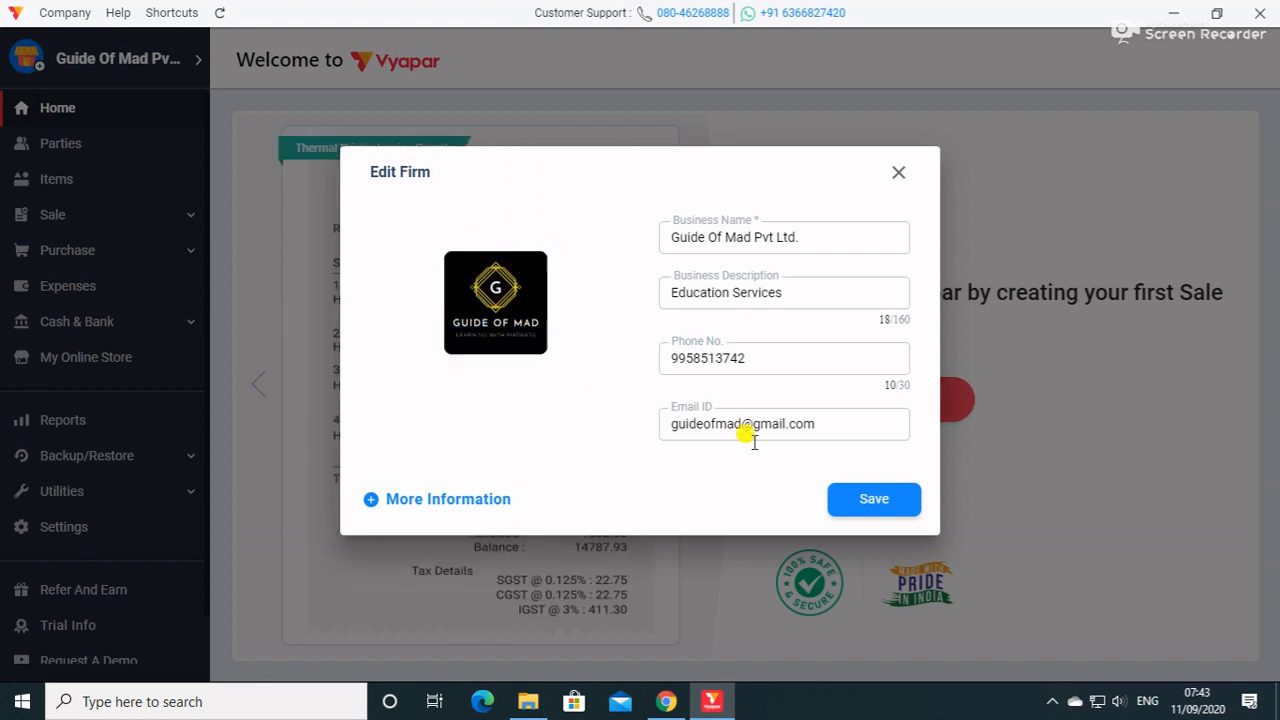
click(888, 508)
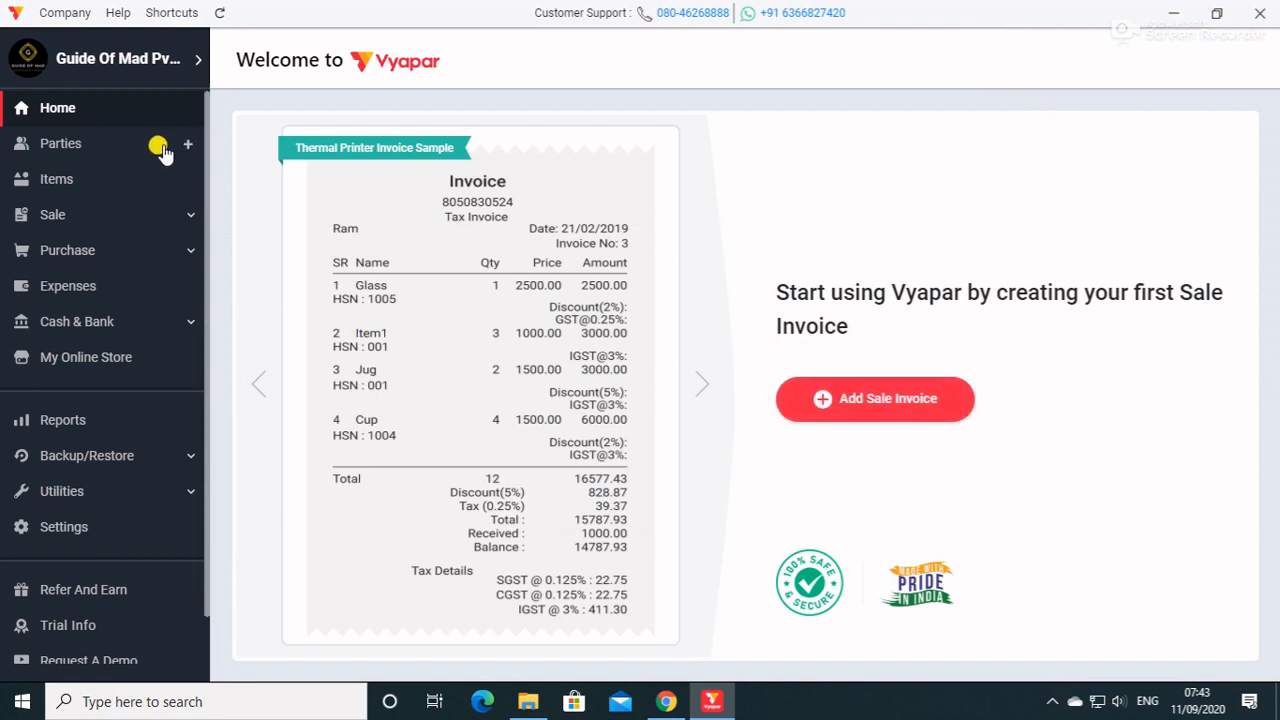
click(877, 412)
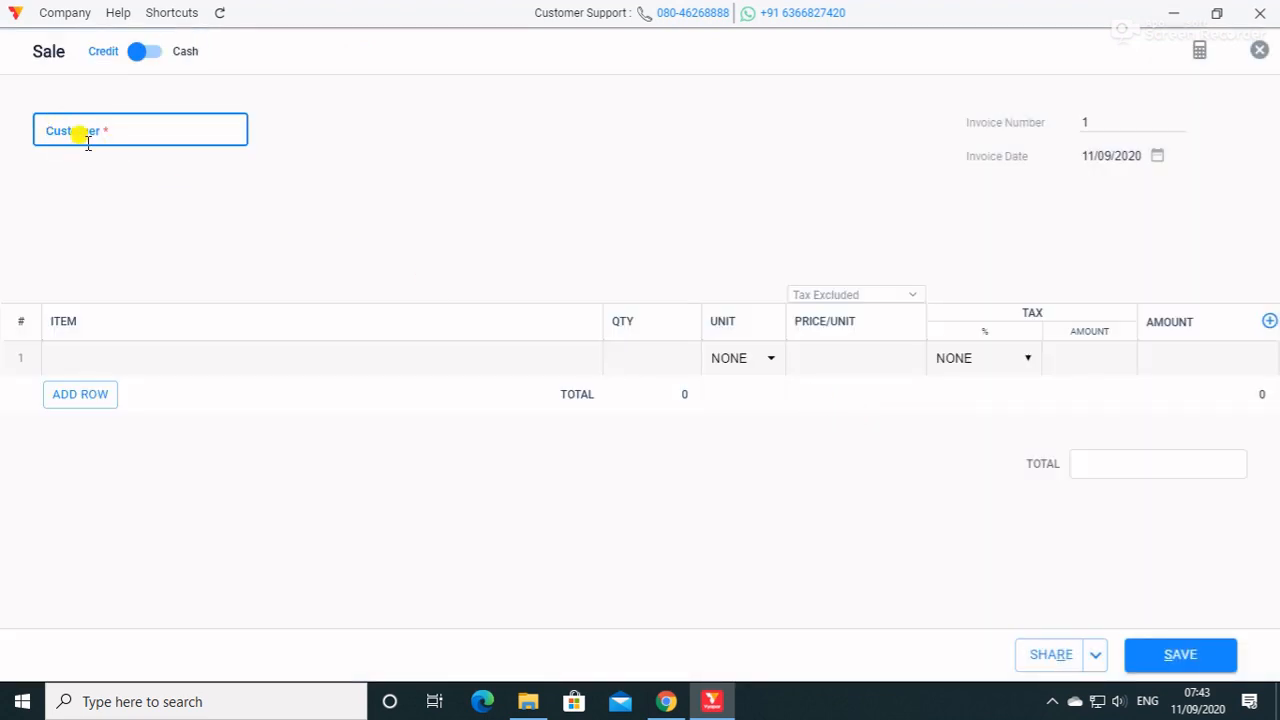
text(ravi)
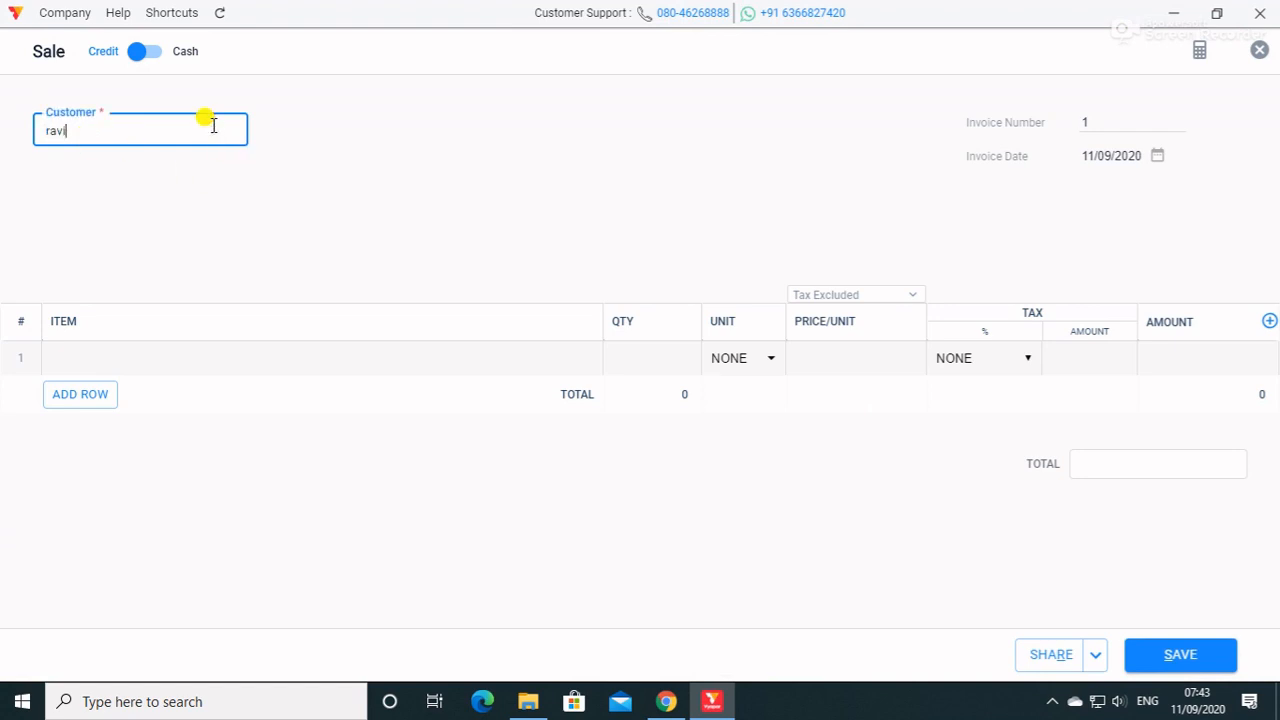
click(271, 149)
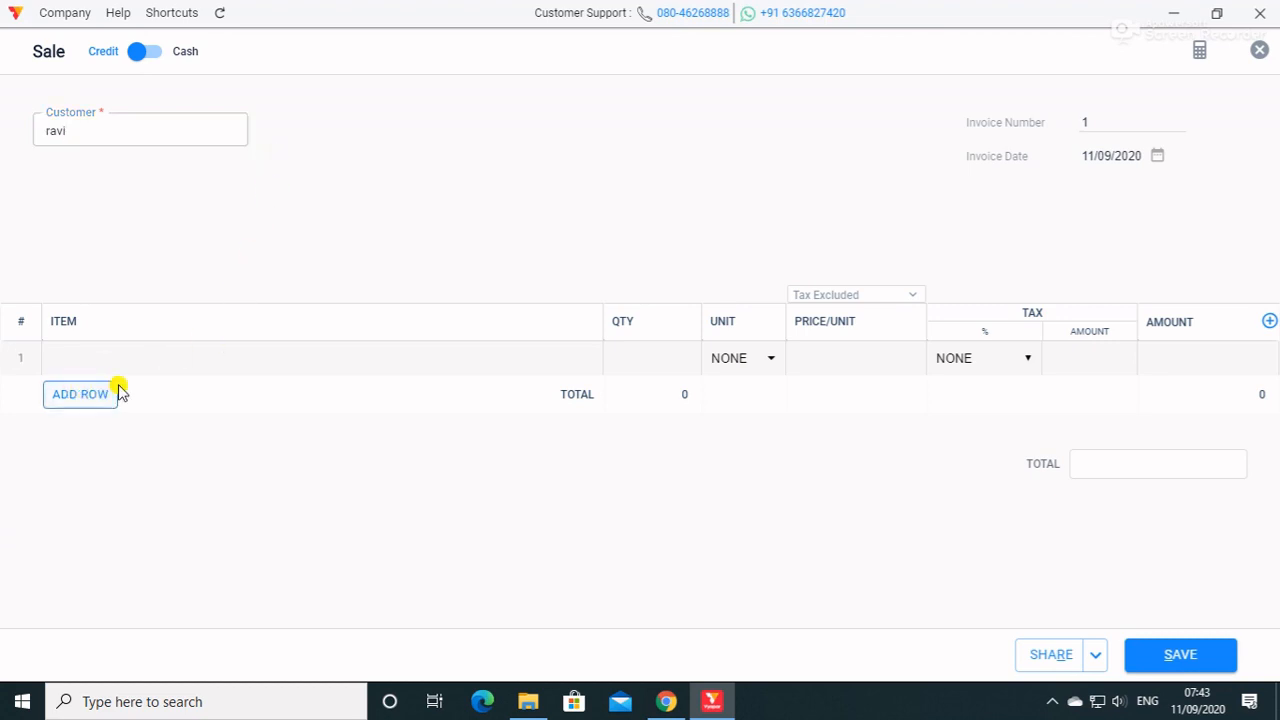
click(170, 365)
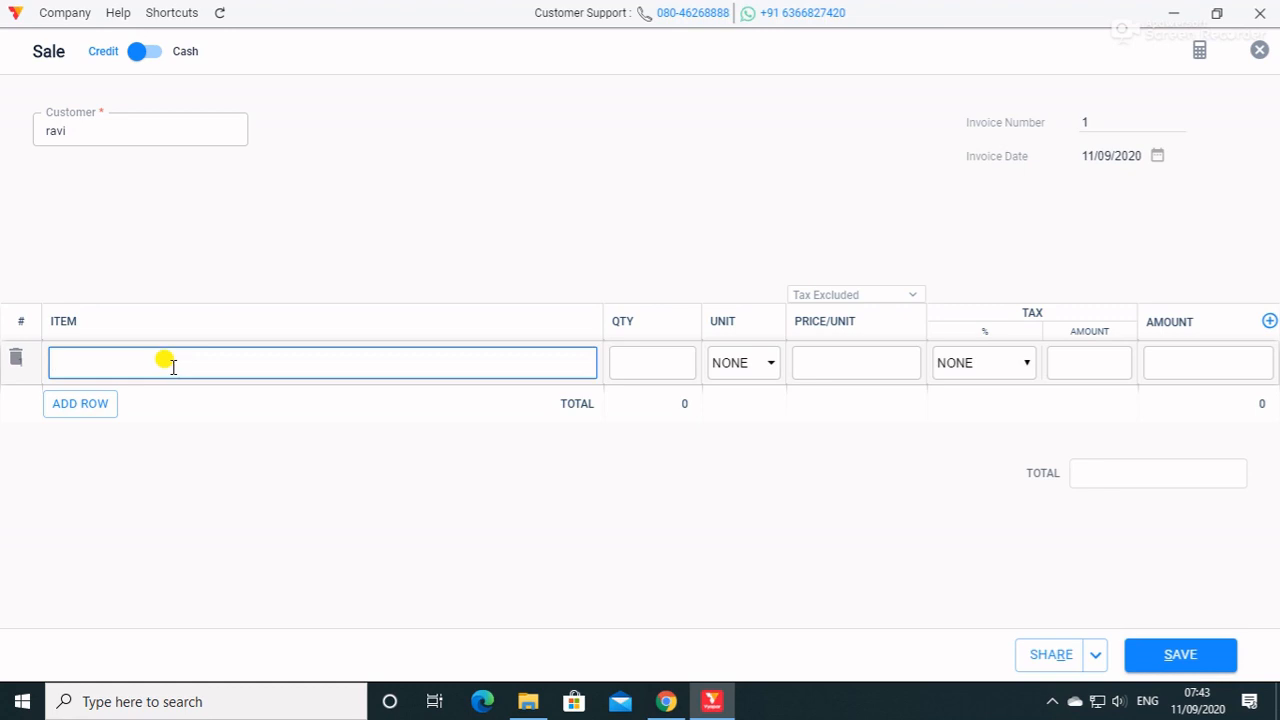
click(123, 122)
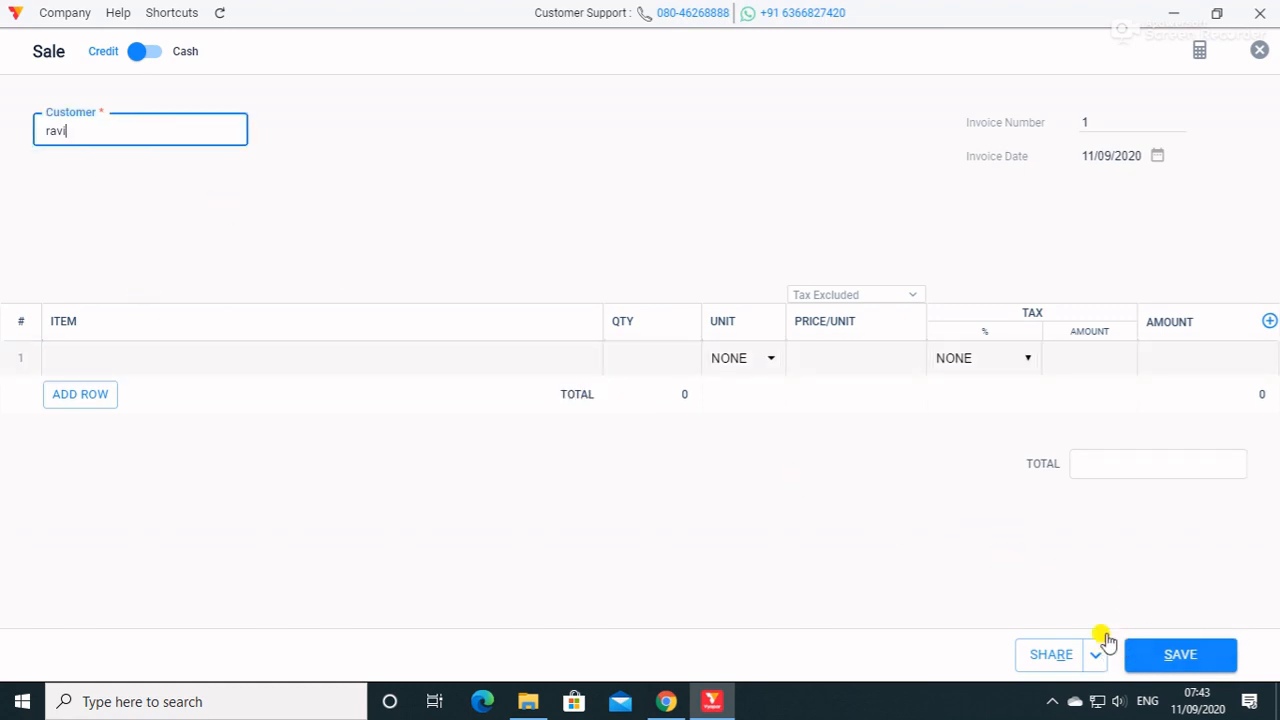
click(1258, 50)
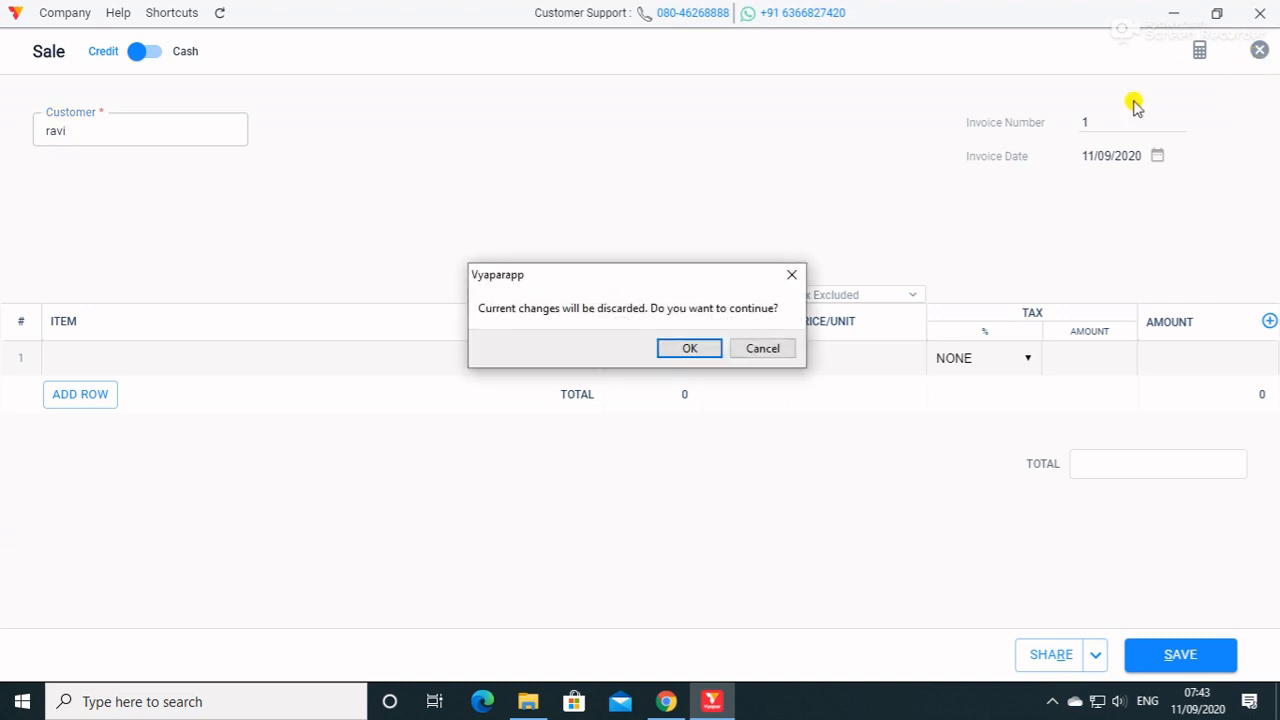
click(690, 348)
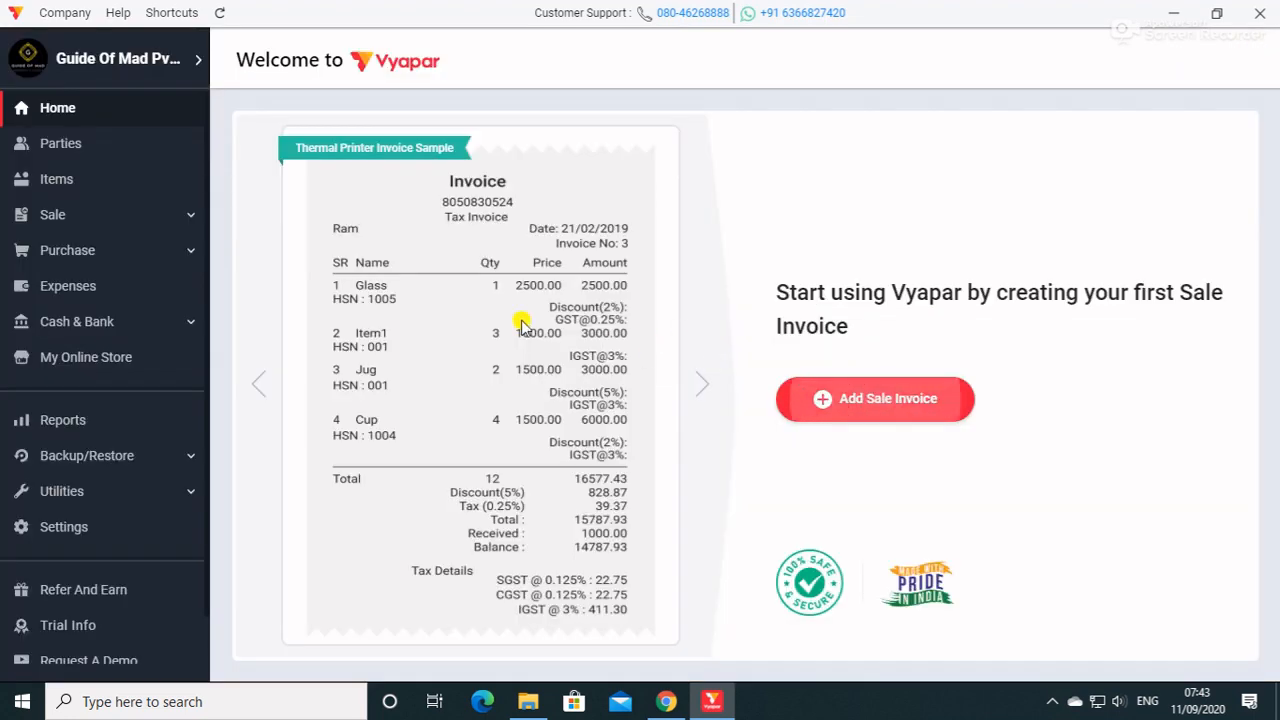
Start adding the first party and look through the form's GST, Opening Balance and Address sections.
mouse_move(74, 148)
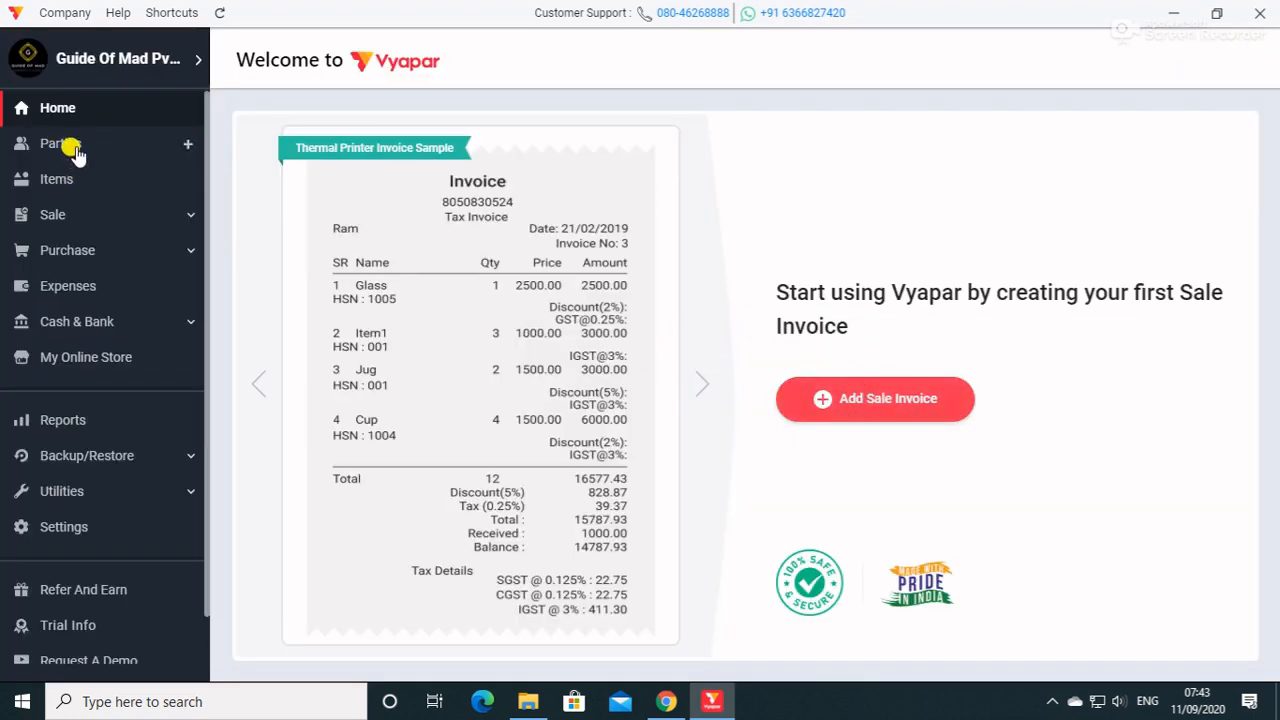
click(168, 147)
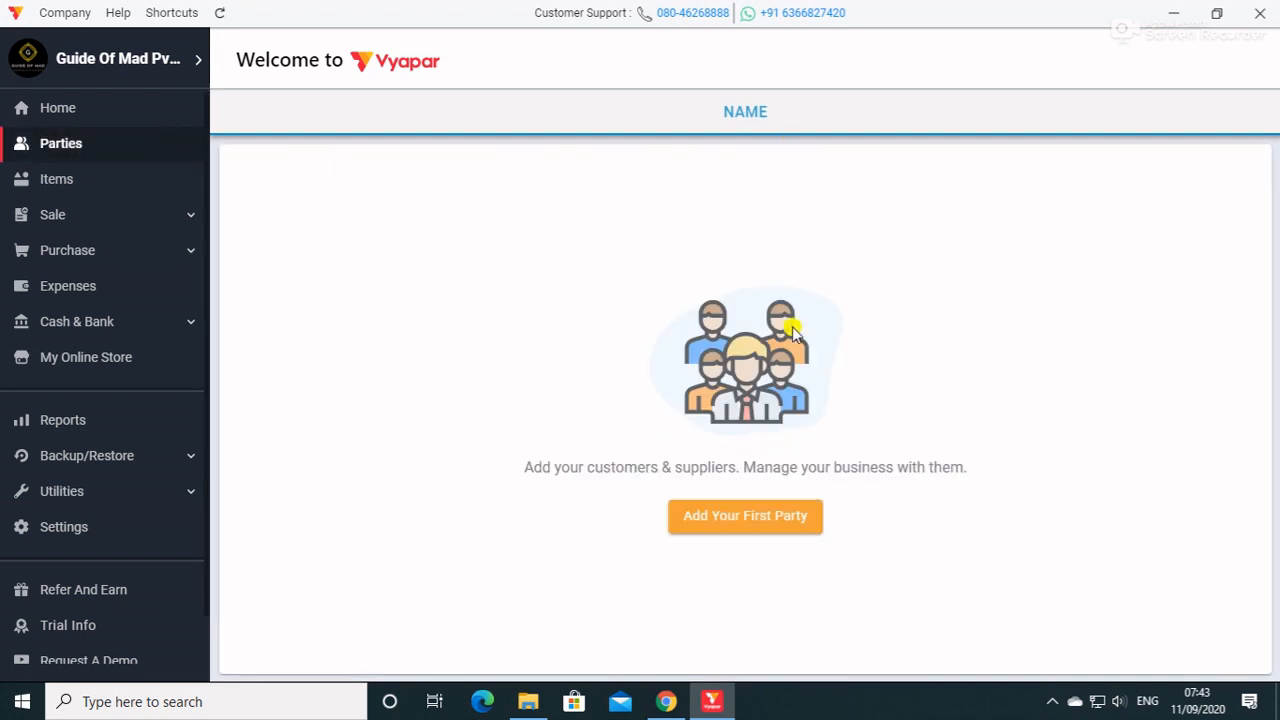
click(740, 516)
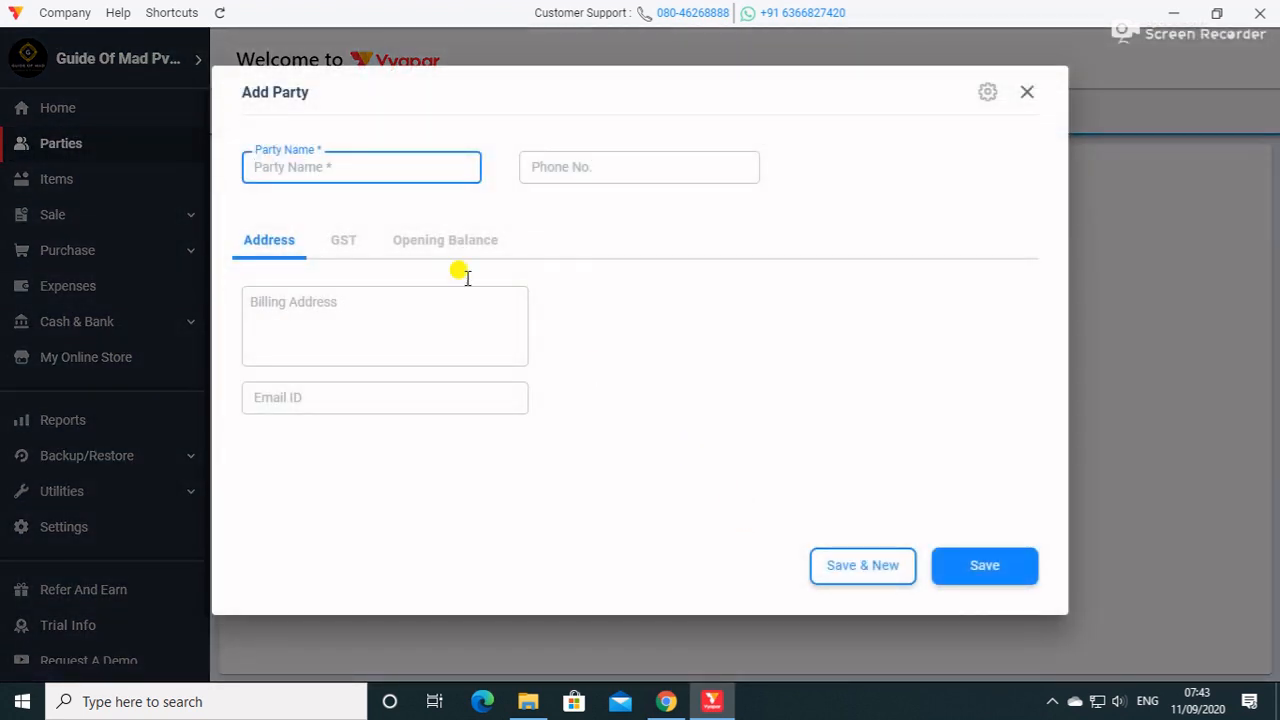
click(343, 242)
click(422, 245)
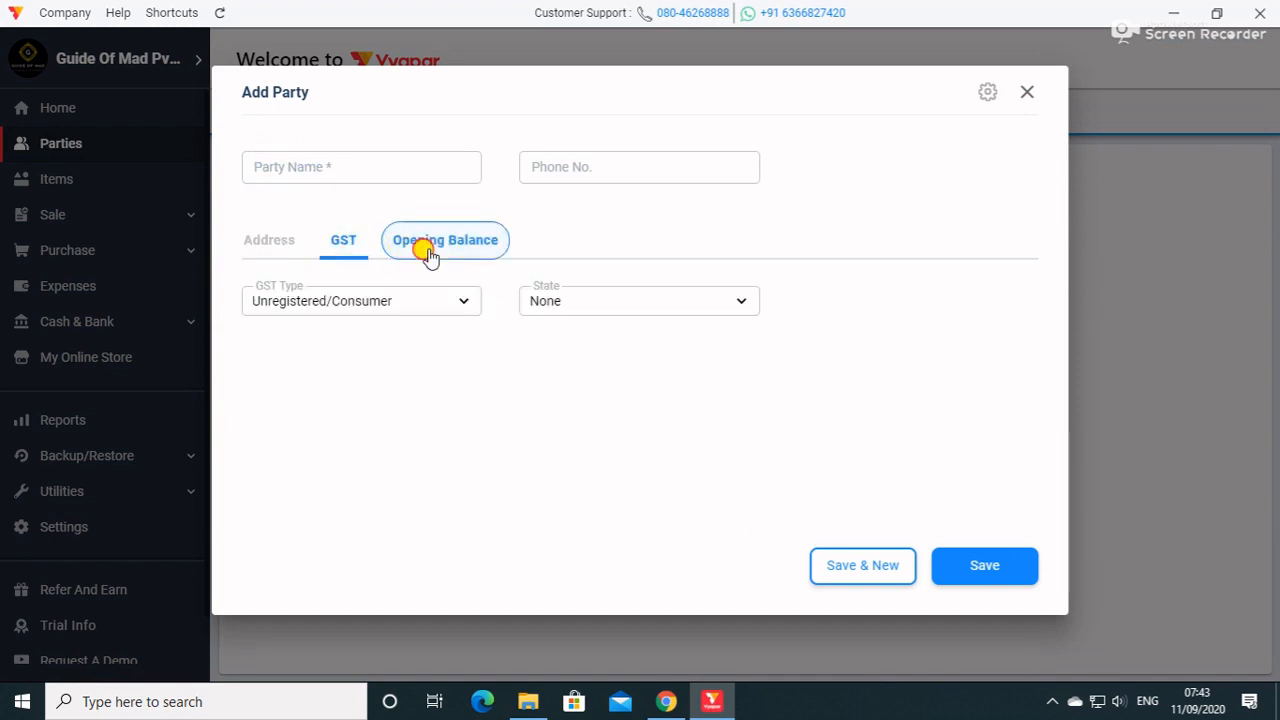
click(298, 245)
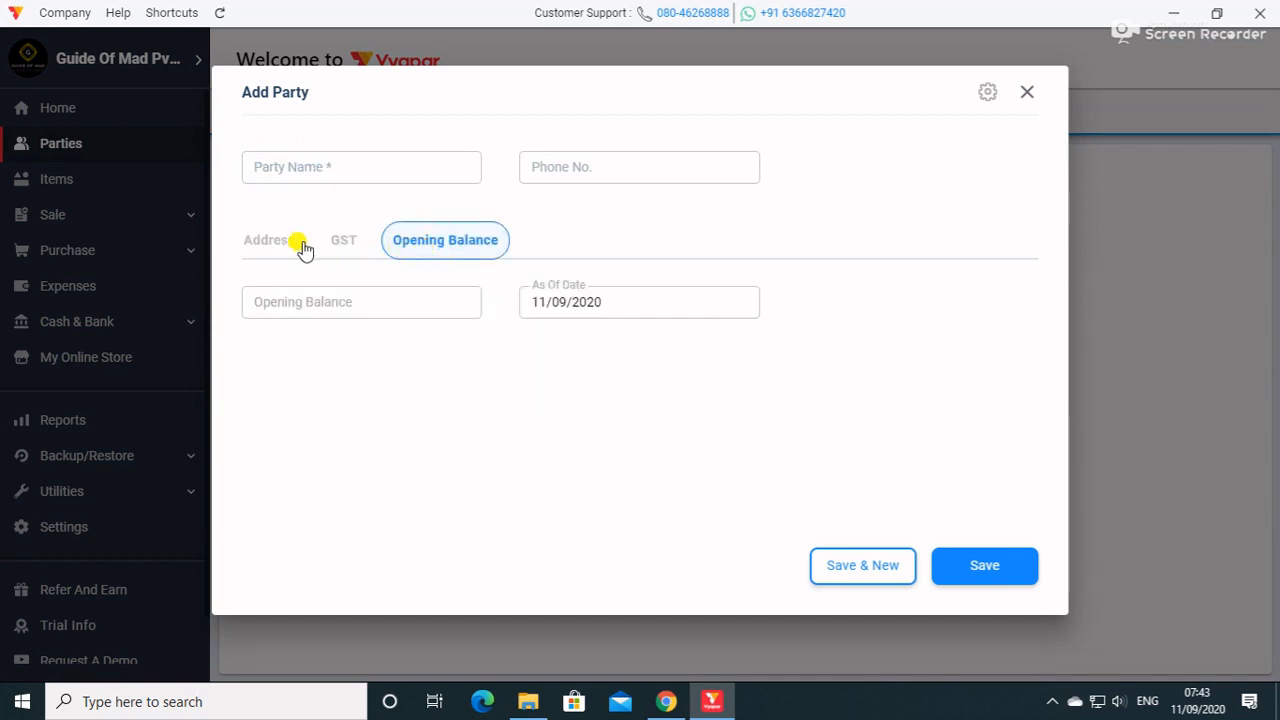
Enter the new party's name and ten-digit phone number.
click(350, 165)
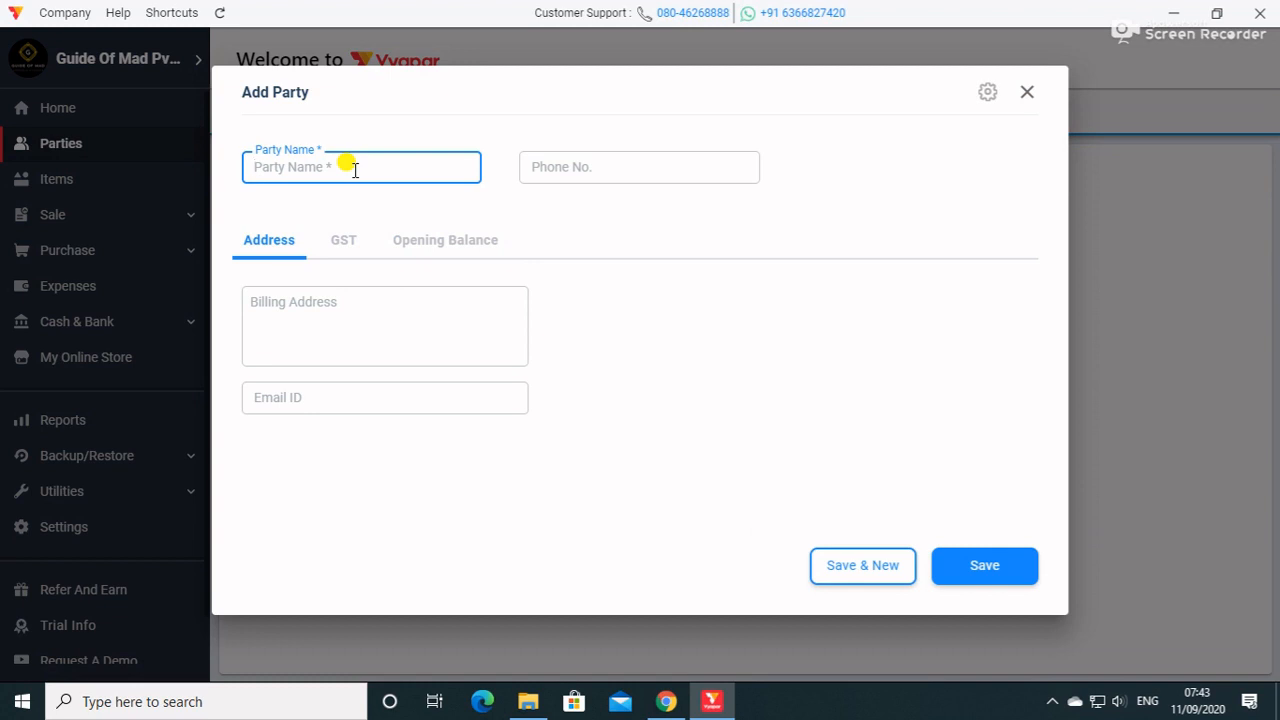
text(Abhishek)
key(Tab)
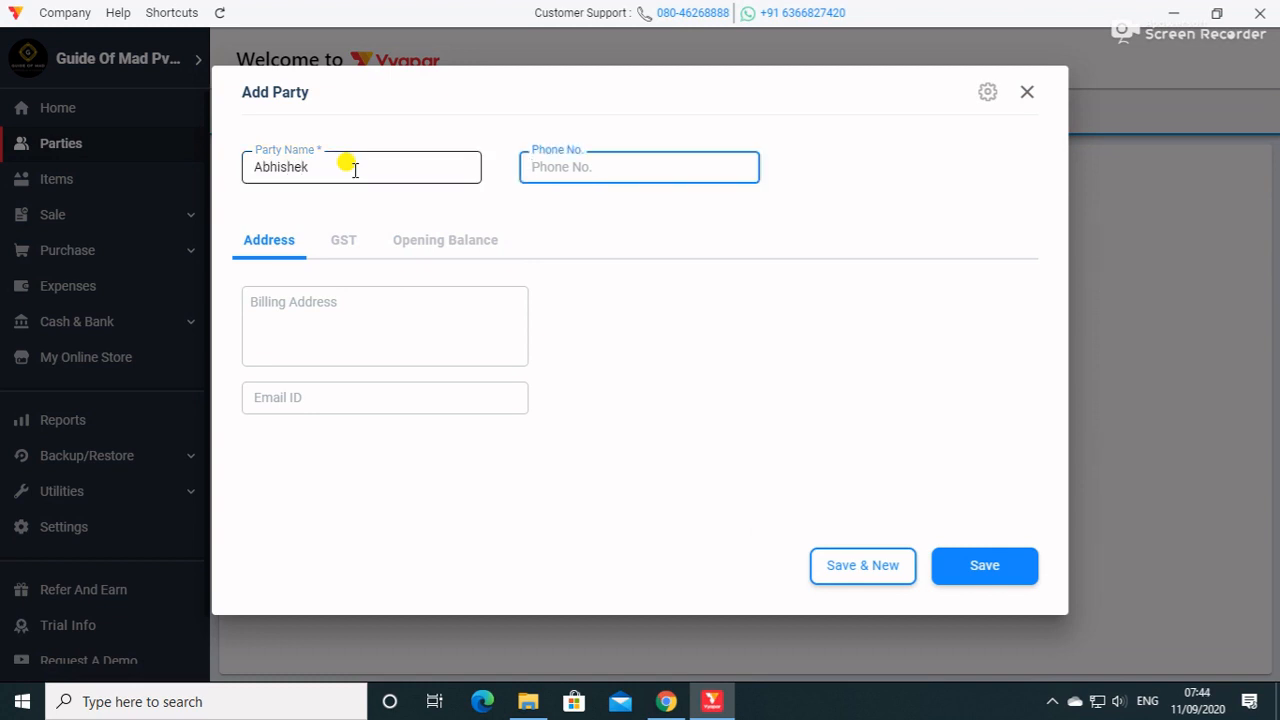
text(999999999999999)
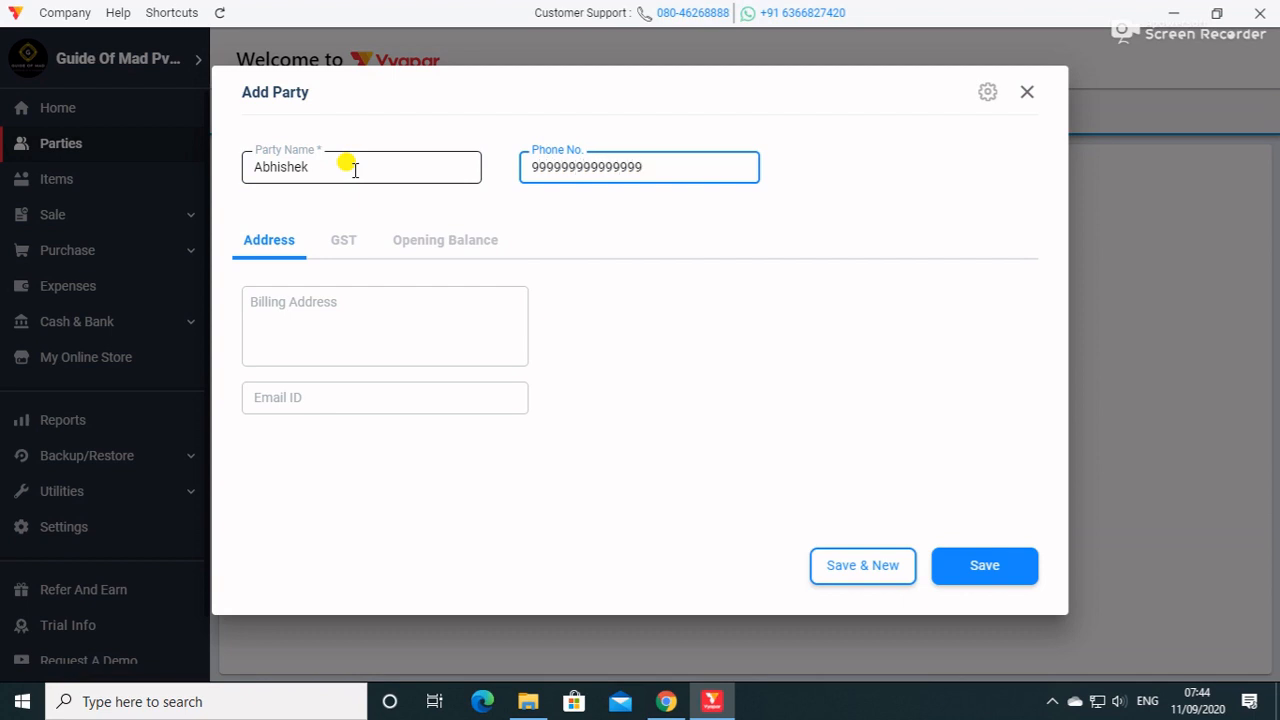
key(BackSpace)
key(BackSpace)
key(BackSpace)
key(BackSpace)
key(BackSpace)
key(BackSpace)
key(BackSpace)
key(BackSpace)
key(BackSpace)
key(BackSpace)
key(BackSpace)
key(BackSpace)
key(BackSpace)
key(BackSpace)
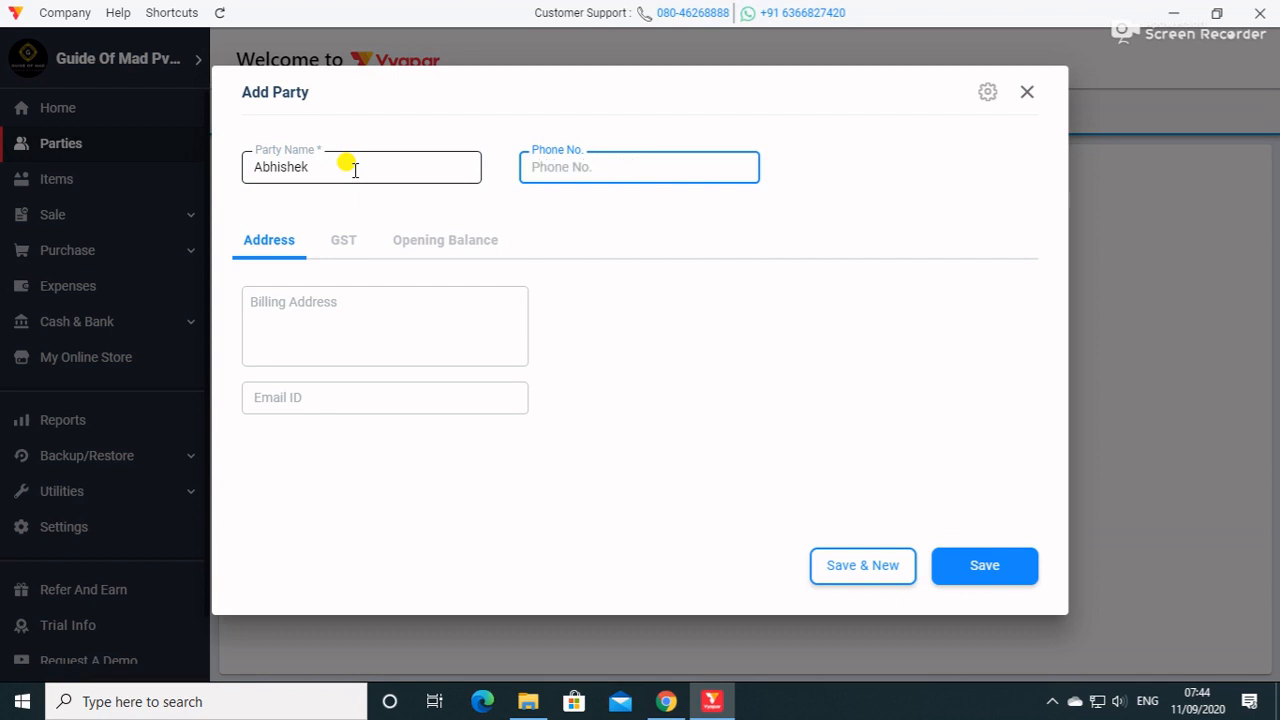
text(9999999999)
key(Tab)
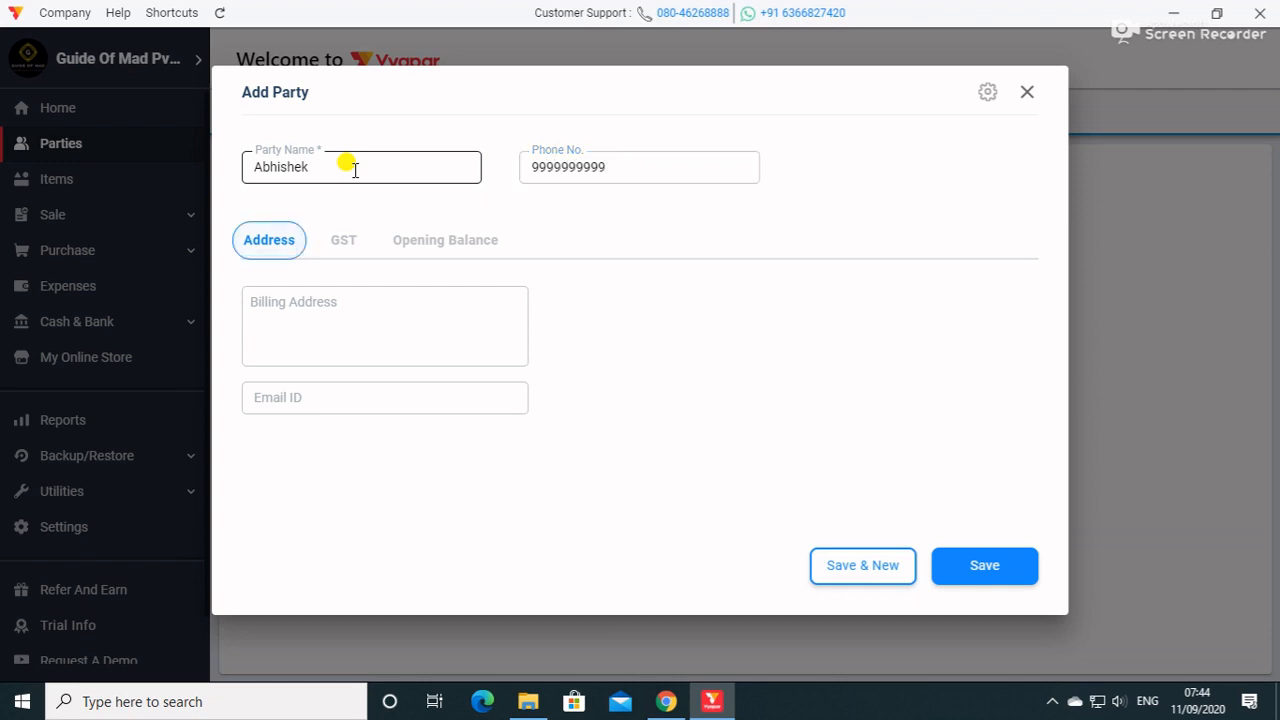
key(Tab)
Fill in the party's billing address and e-mail address.
click(278, 315)
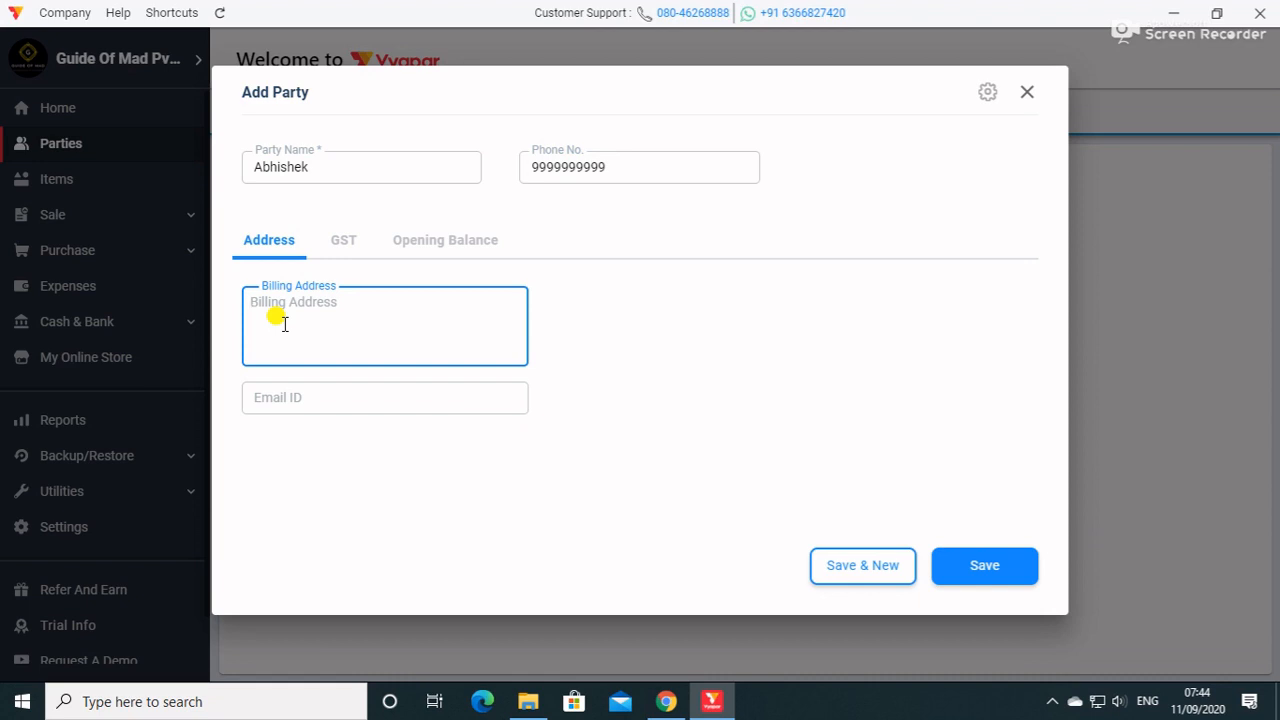
text(karol bagh)
key(Tab)
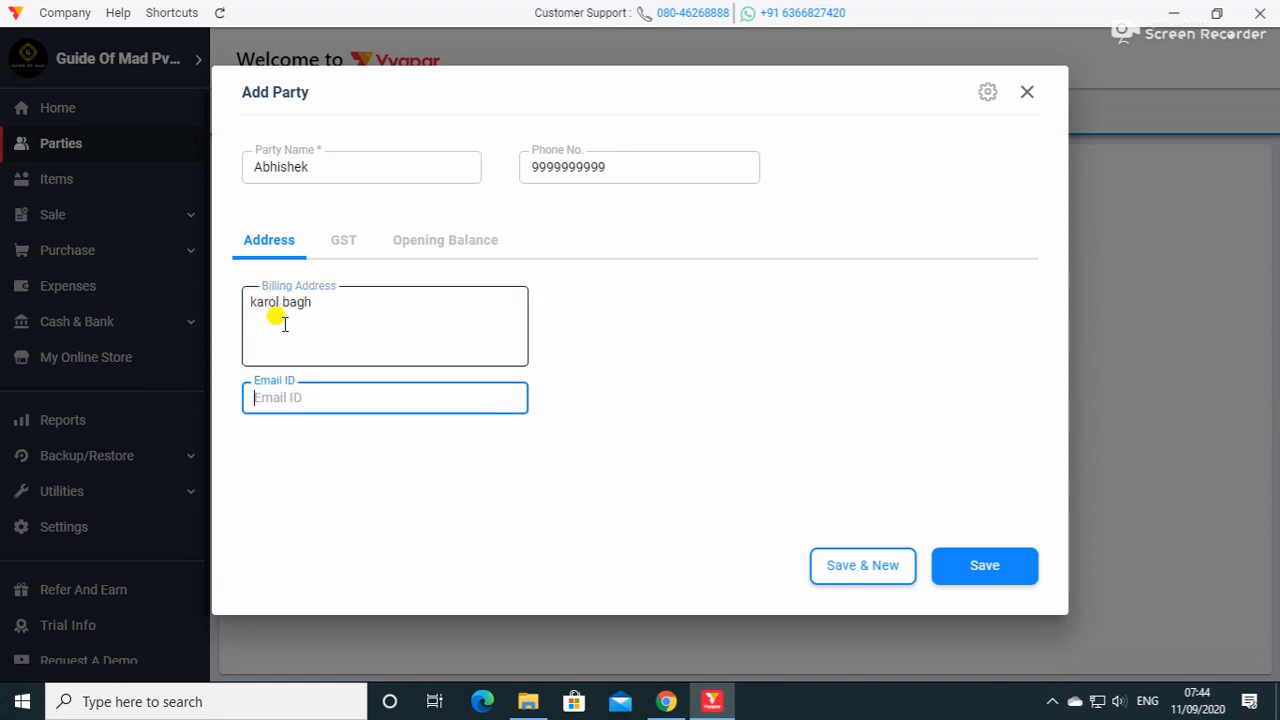
Set the party's GST type to Registered Business - Regular and state to Delhi, enter its GSTIN number, and save the party.
click(343, 240)
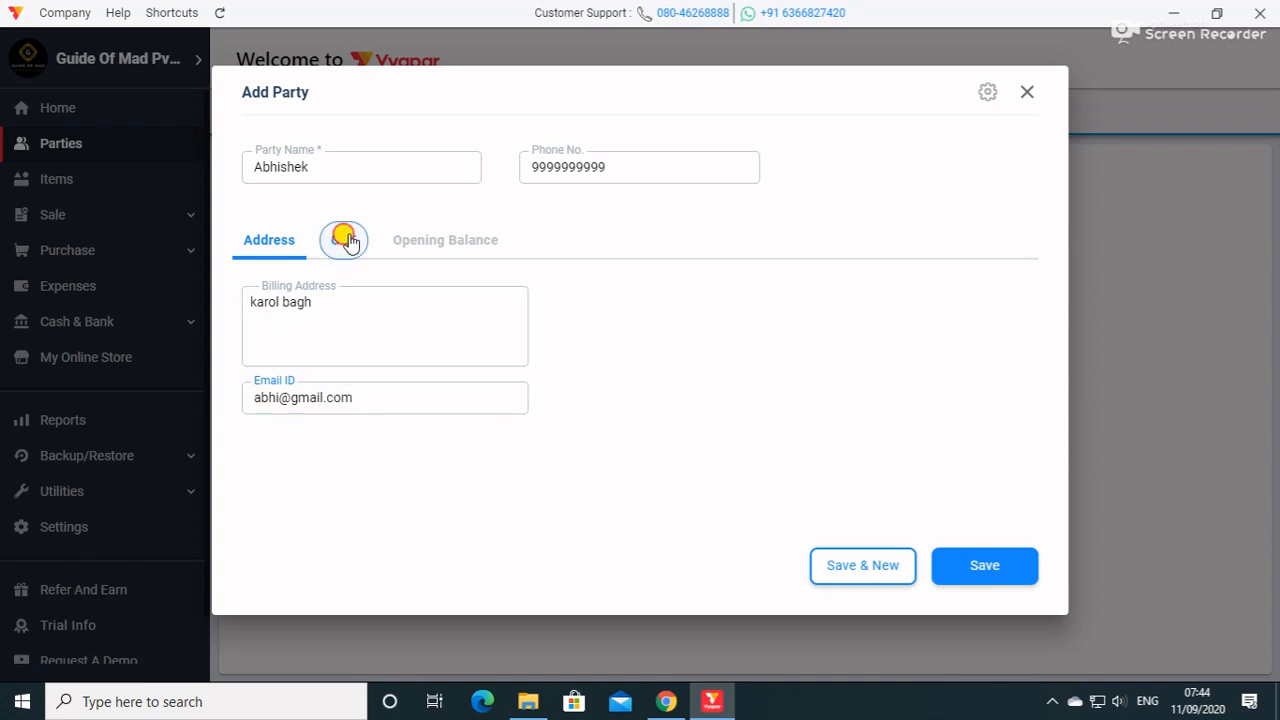
click(417, 298)
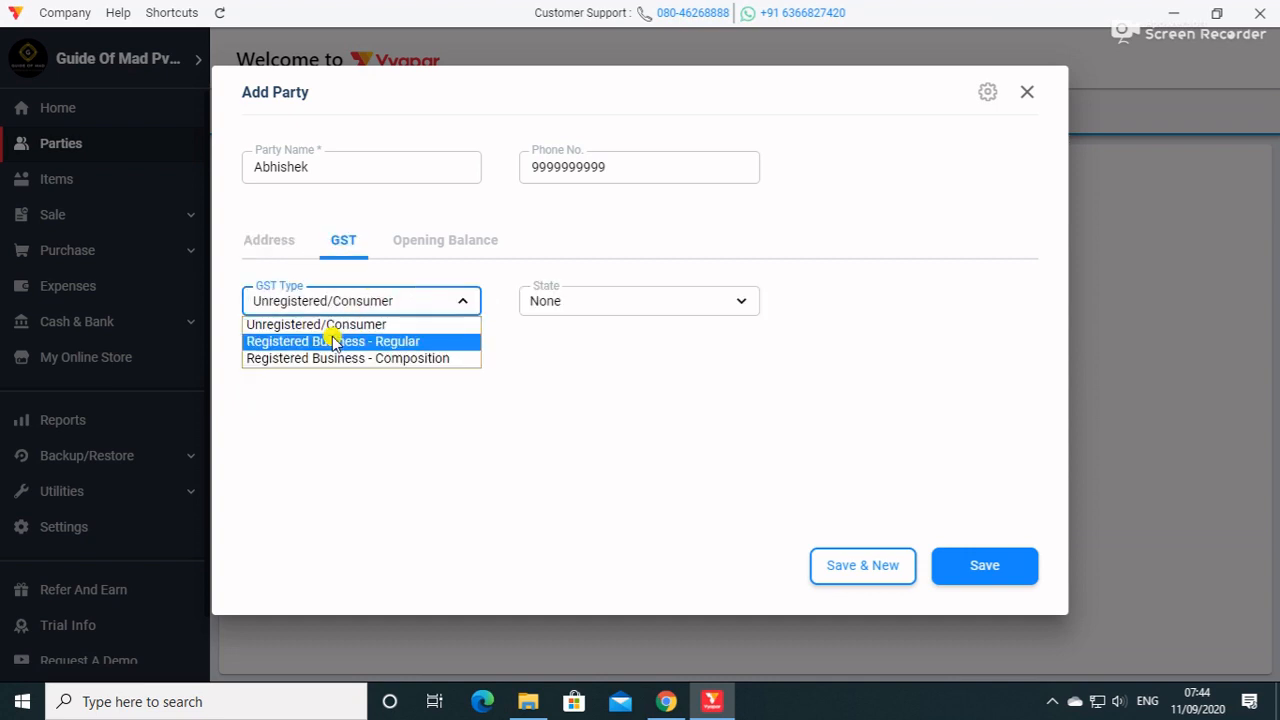
click(355, 341)
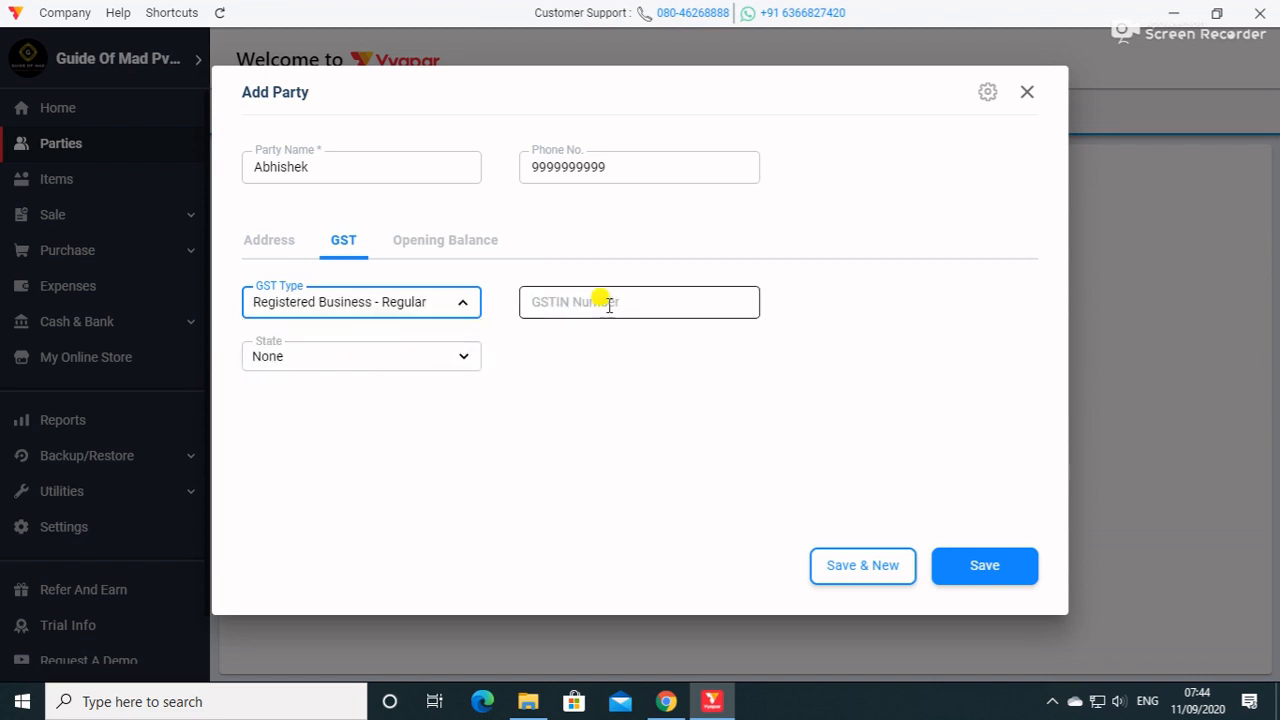
click(607, 304)
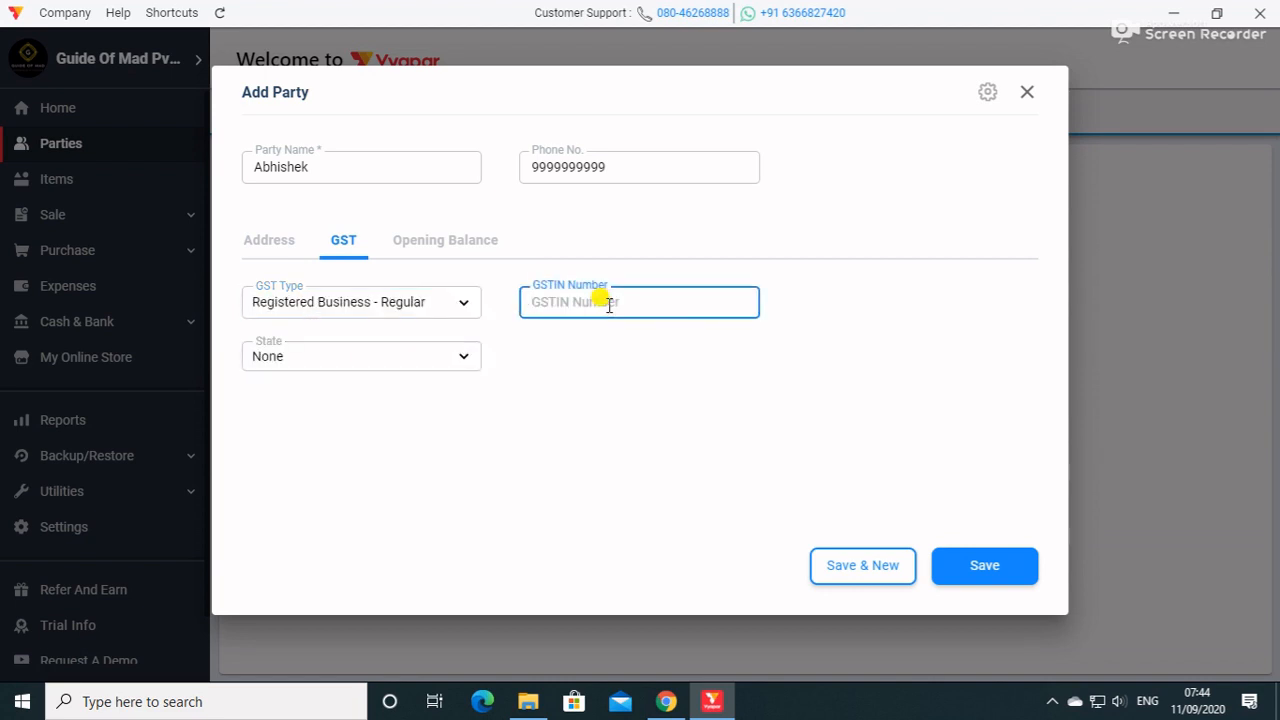
click(465, 356)
click(318, 176)
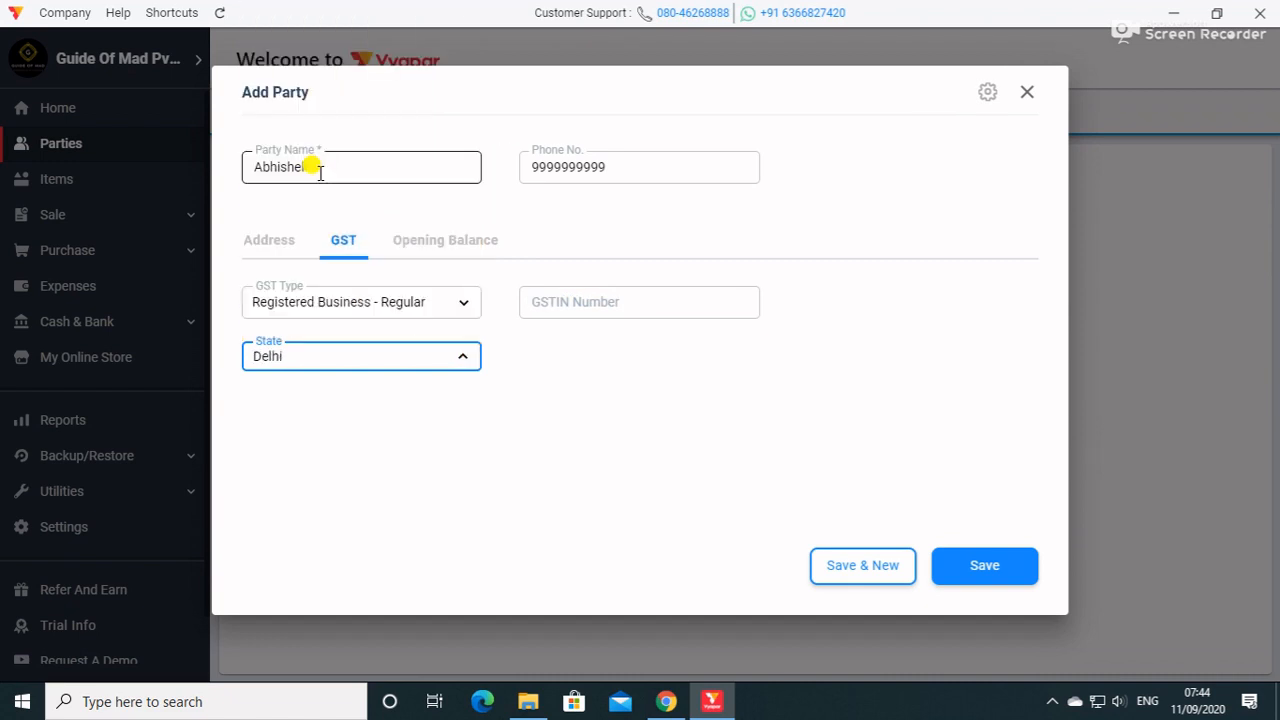
click(598, 306)
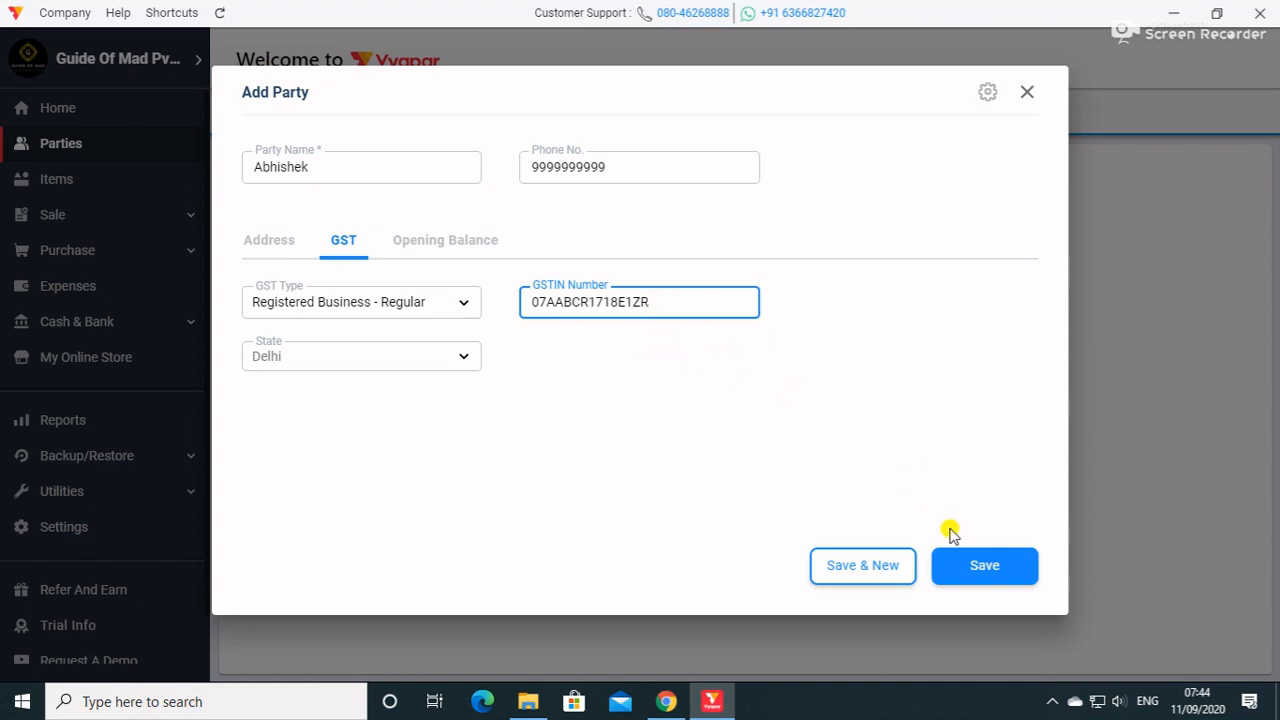
click(976, 566)
click(971, 566)
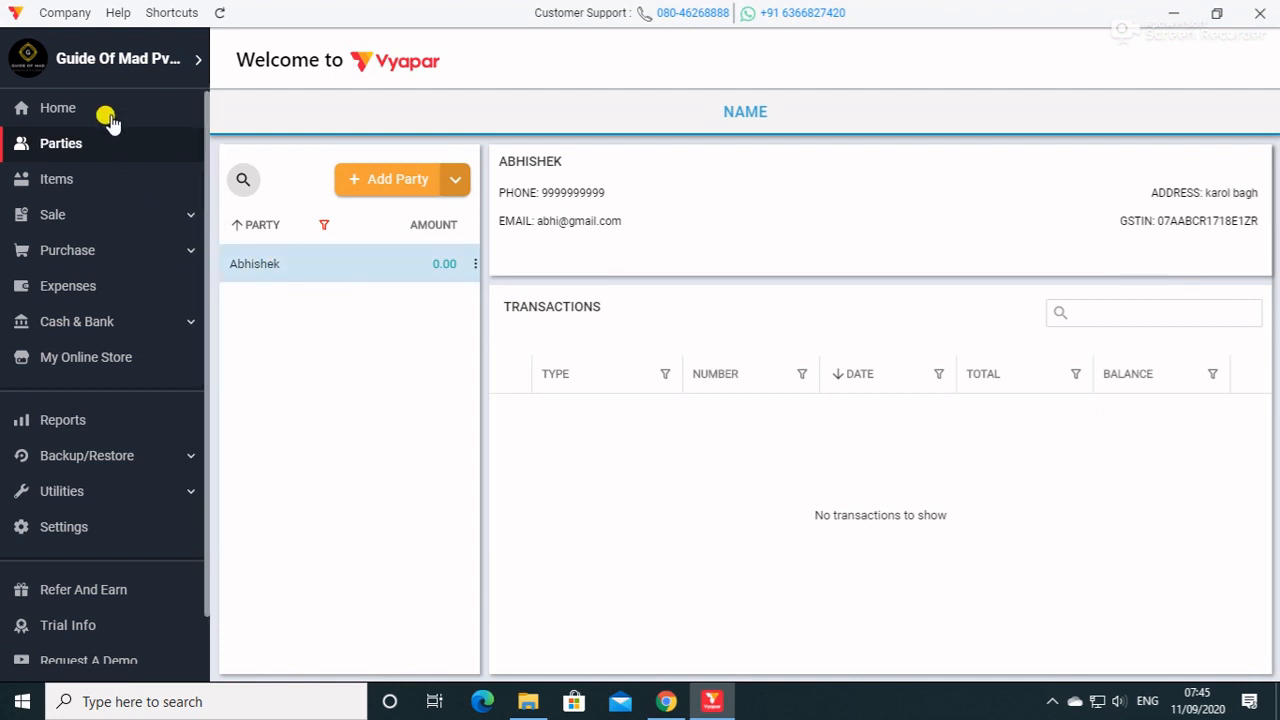
Review the services, the list of available units and the online store section of Items.
click(88, 181)
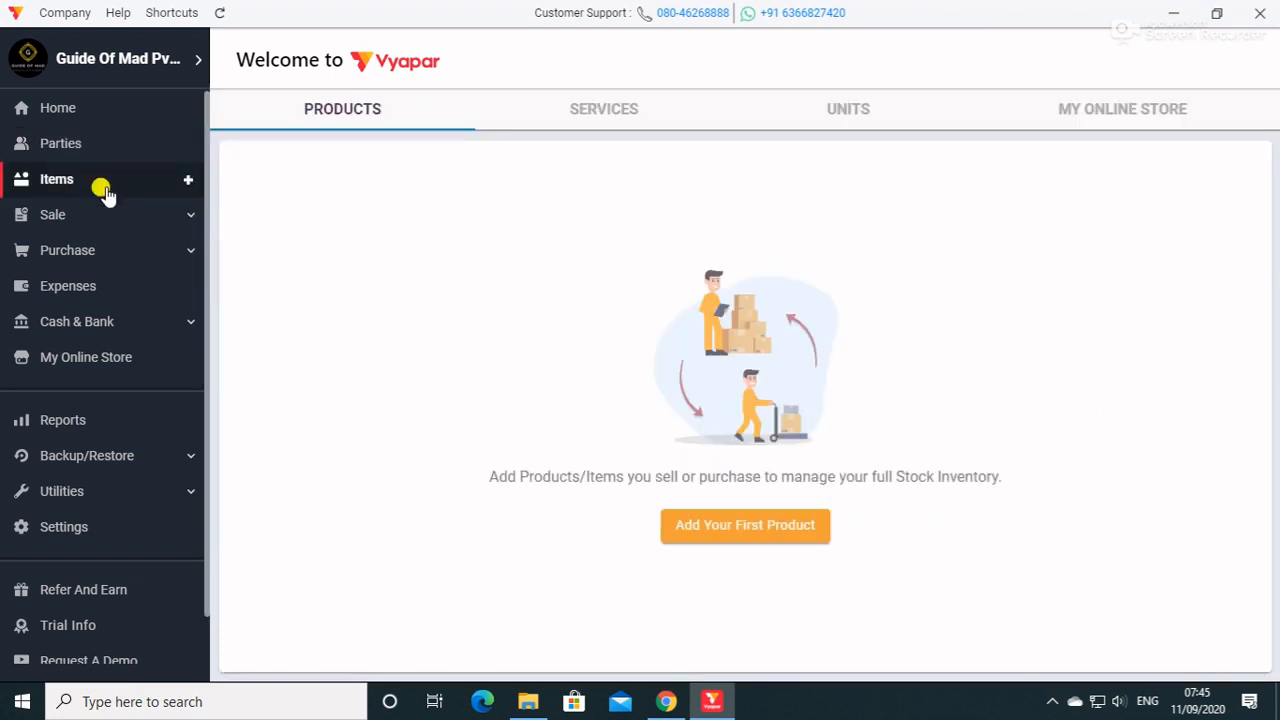
click(601, 106)
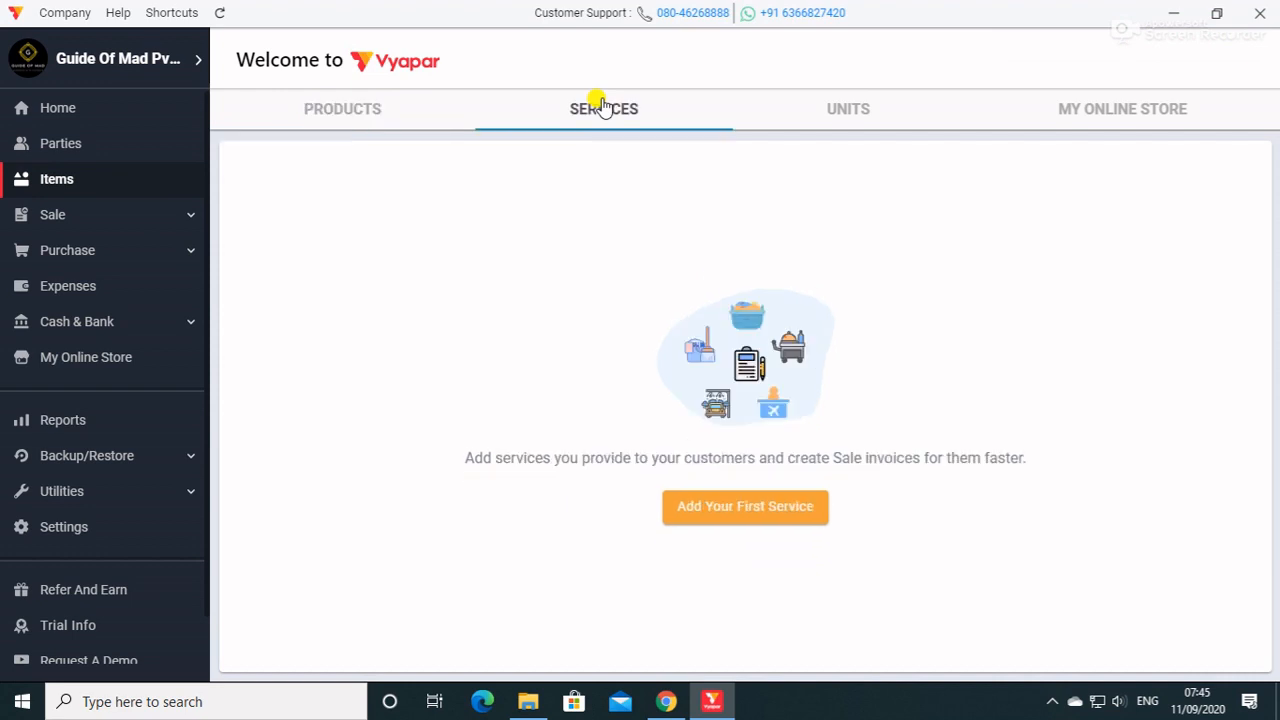
click(863, 120)
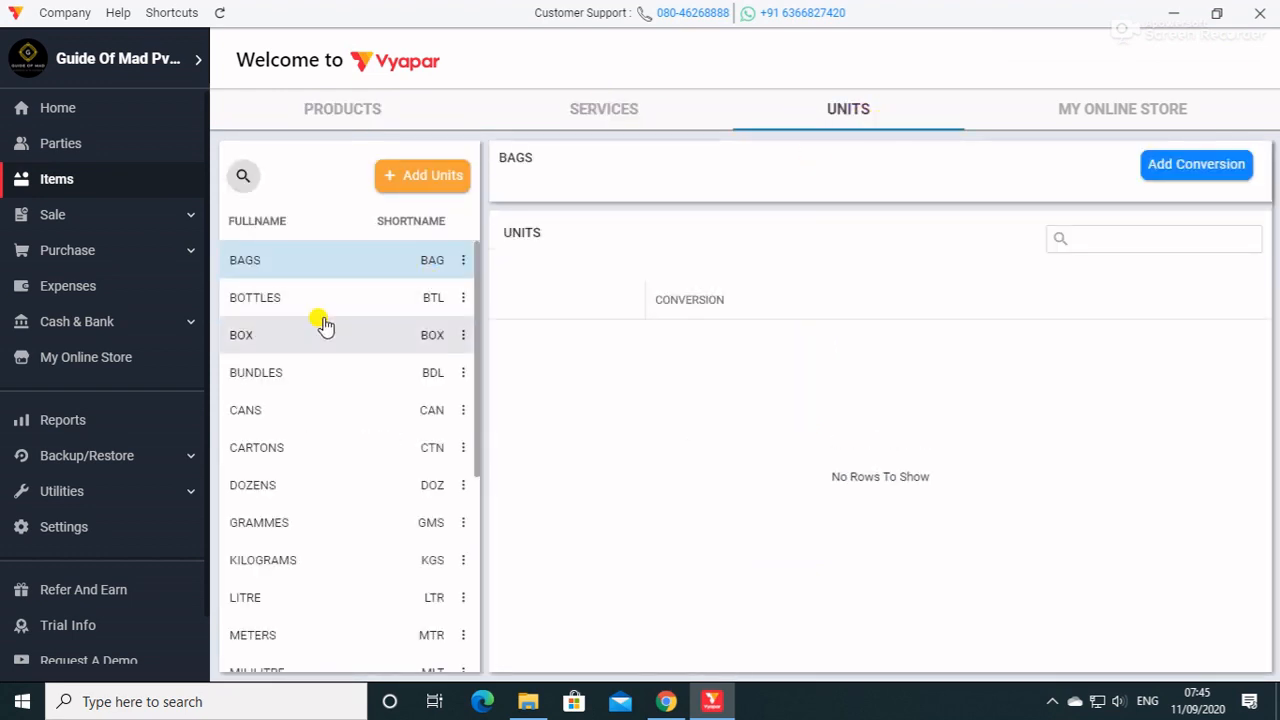
scroll(323, 325, down, 5)
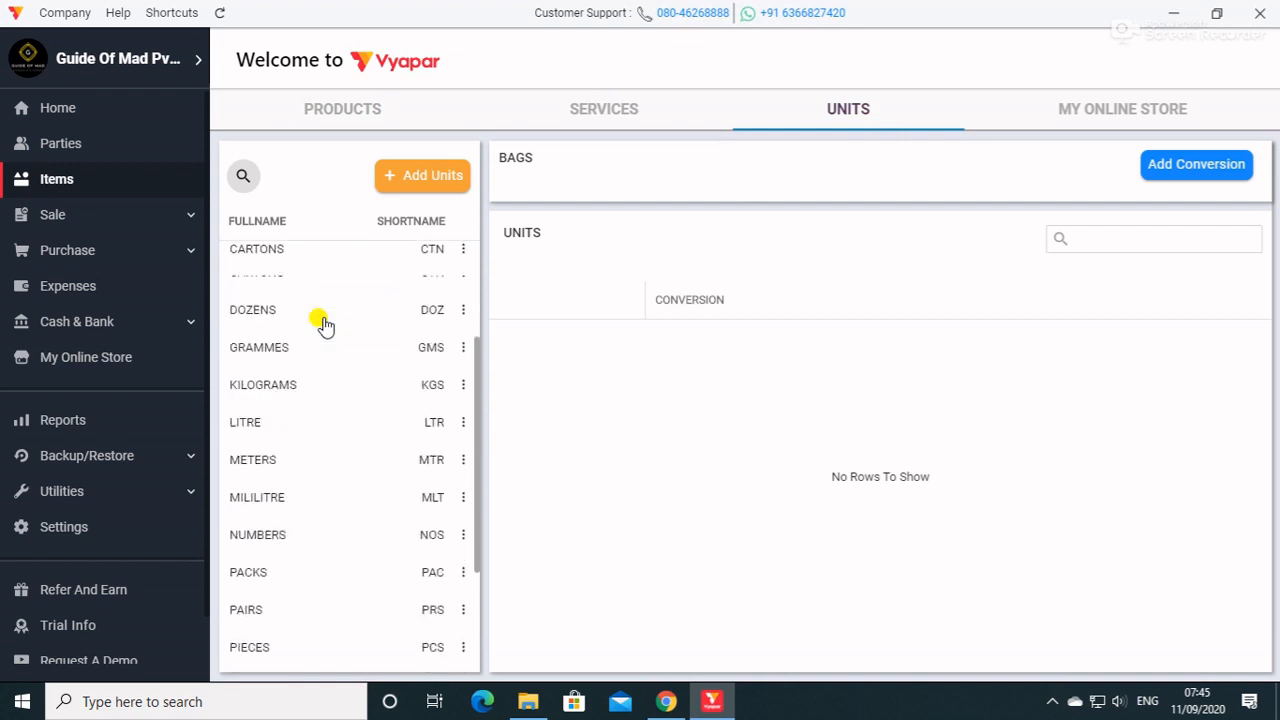
click(1100, 120)
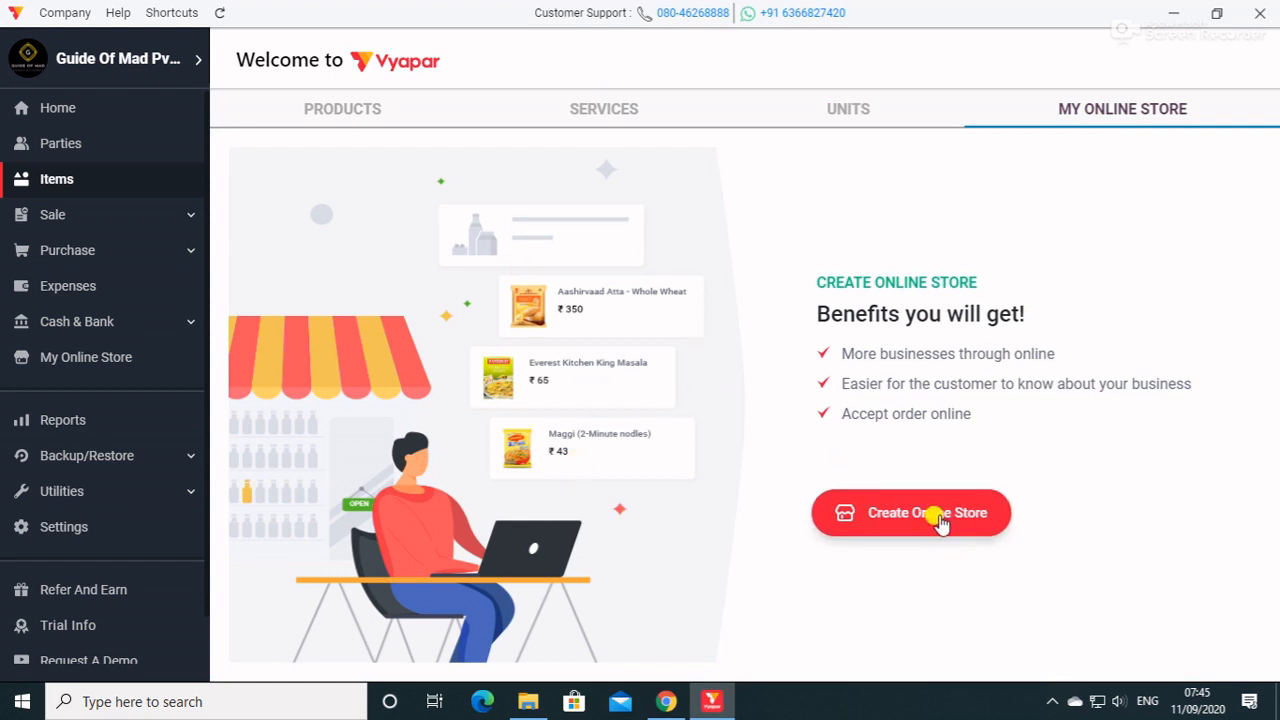
Start a new product in Items and name it SHIRT.
click(343, 118)
click(740, 528)
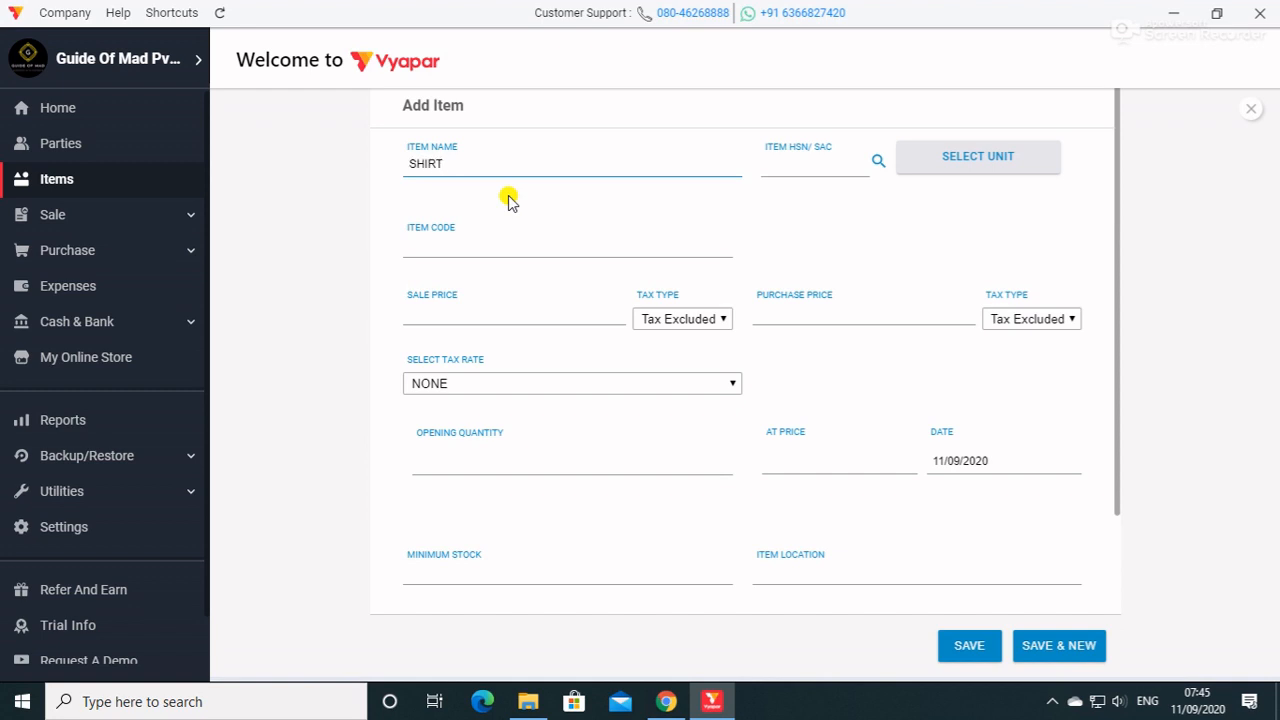
click(790, 168)
Examine the base units that can be assigned to the item.
click(940, 172)
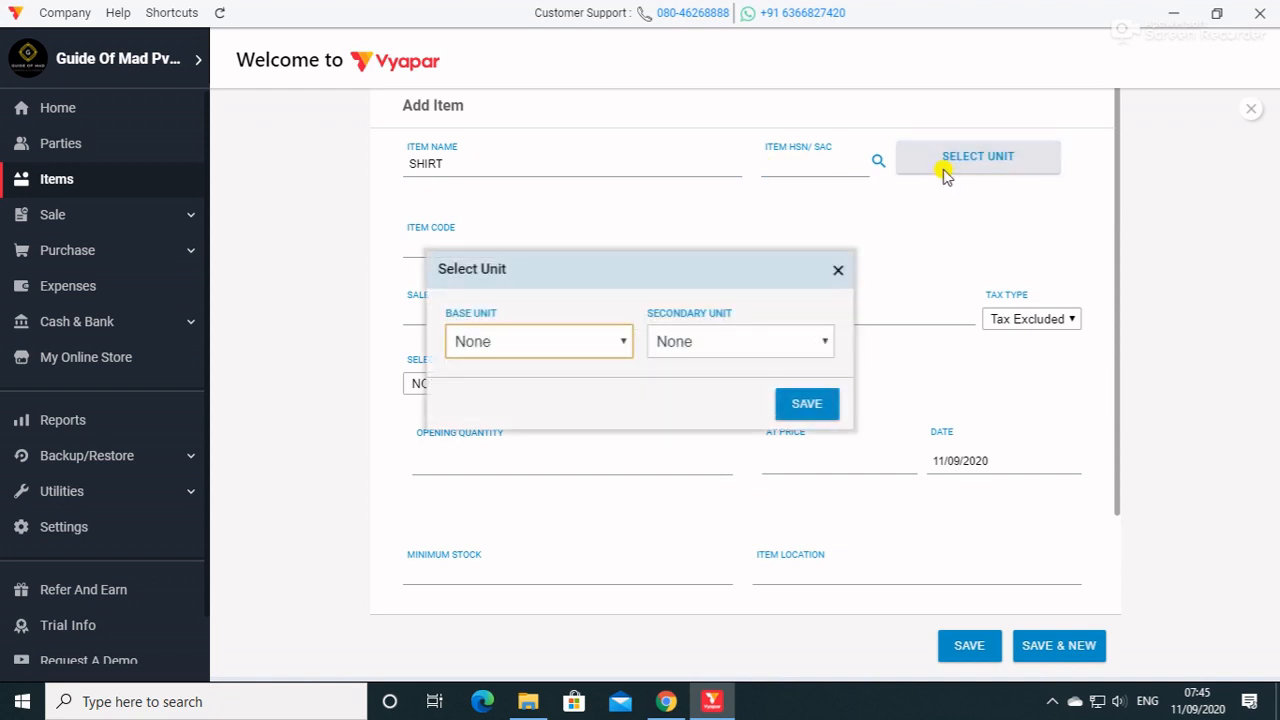
click(555, 350)
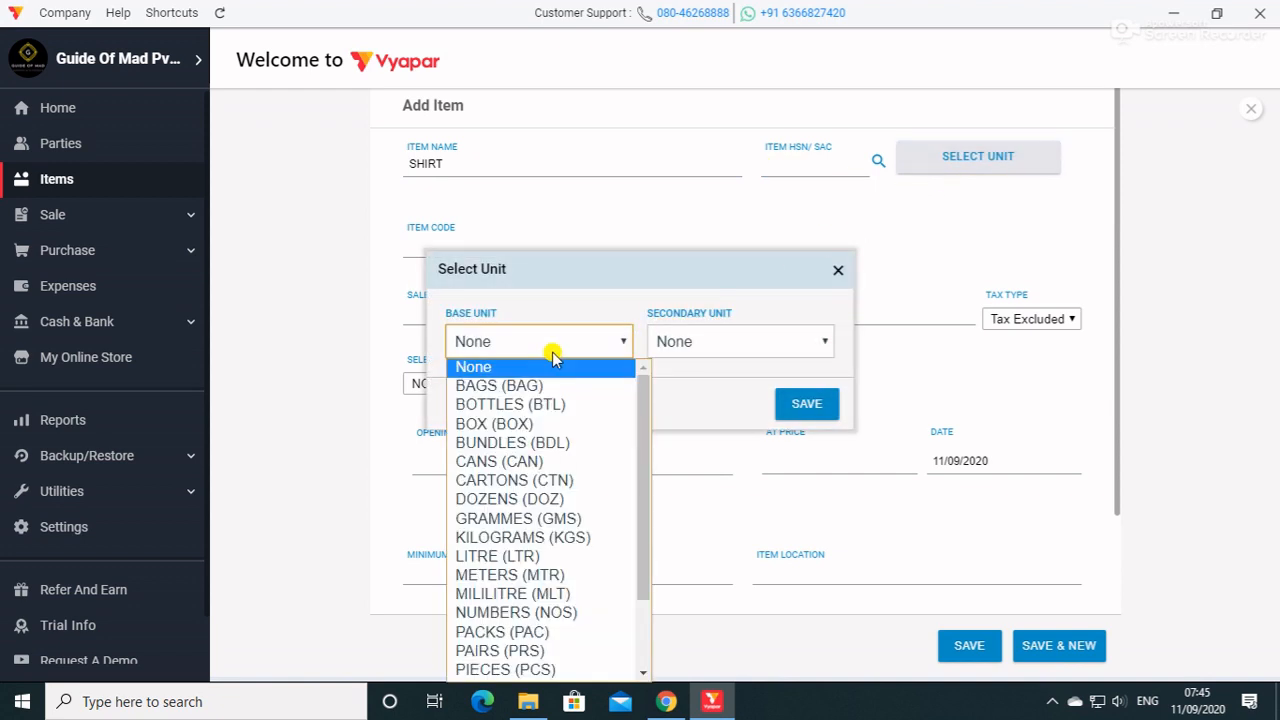
scroll(491, 580, down, 2)
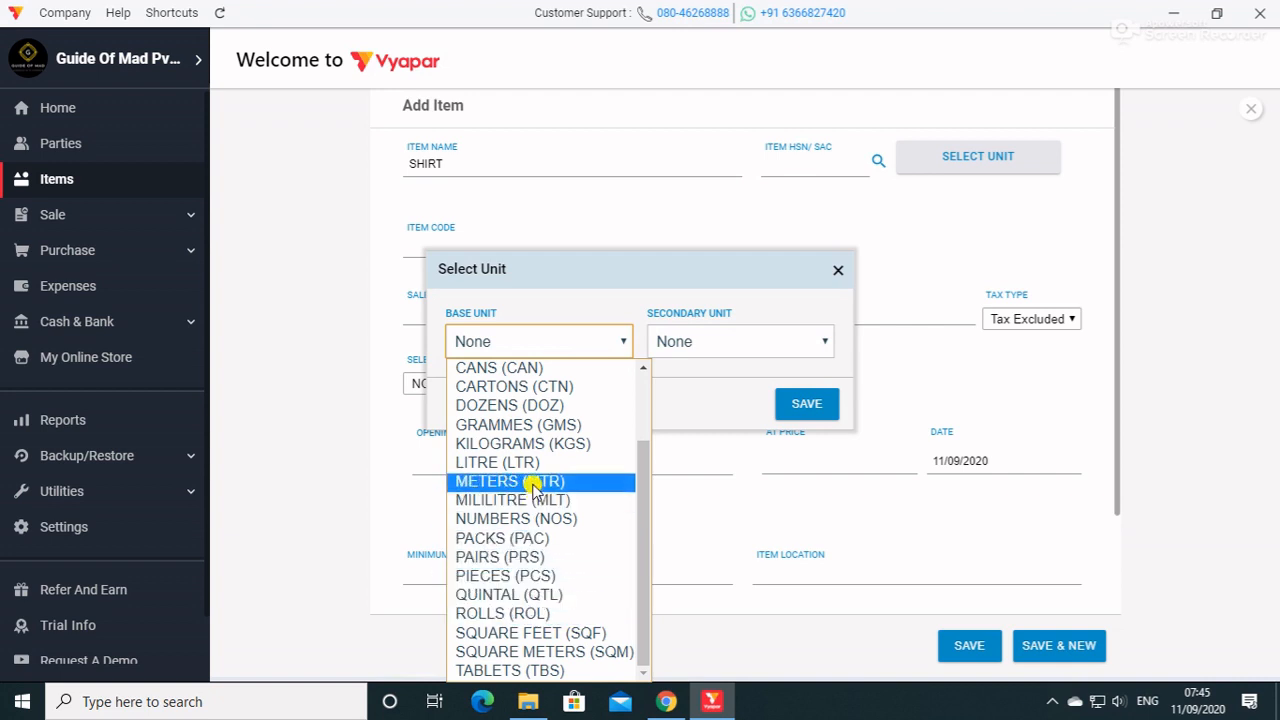
scroll(535, 481, up, 2)
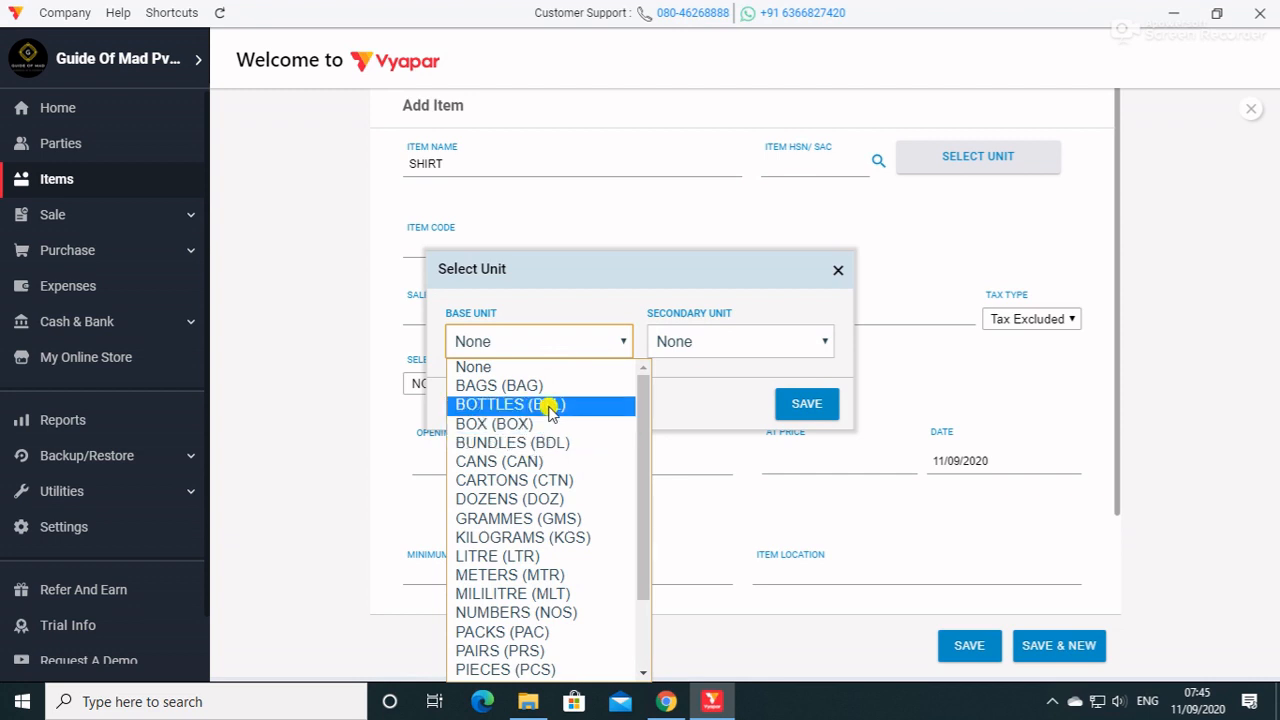
scroll(543, 495, down, 2)
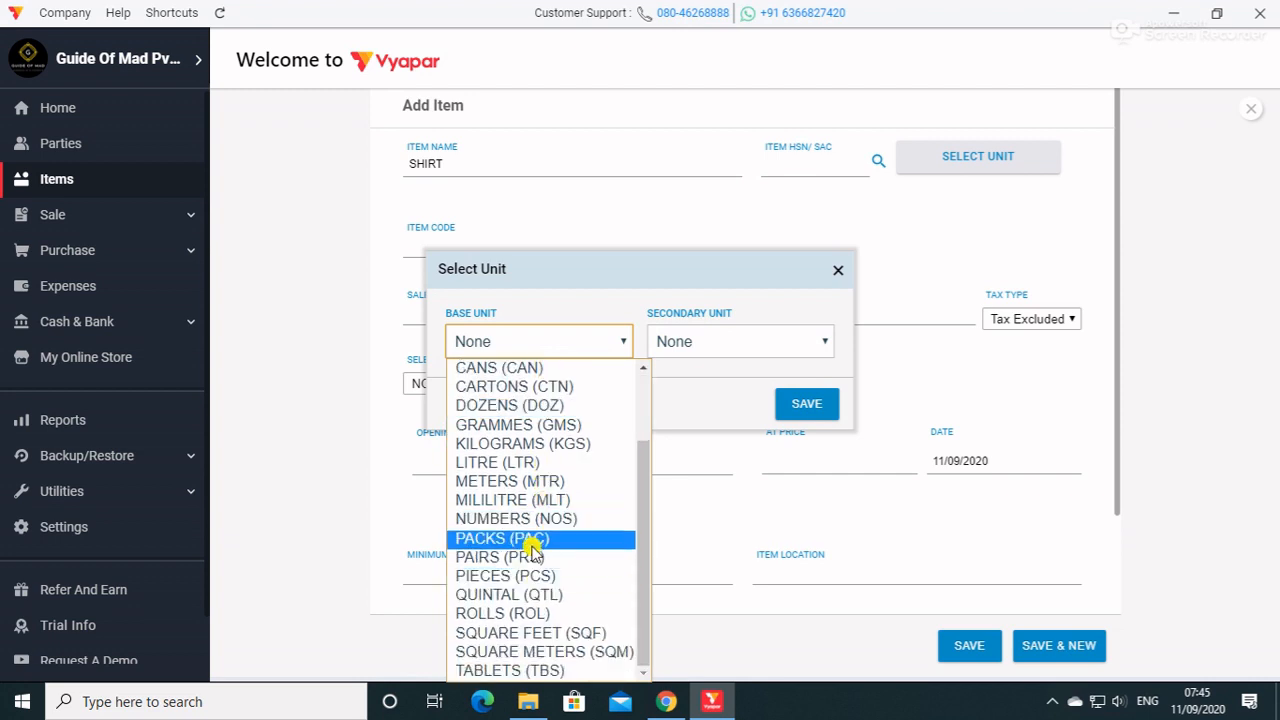
click(731, 342)
click(731, 342)
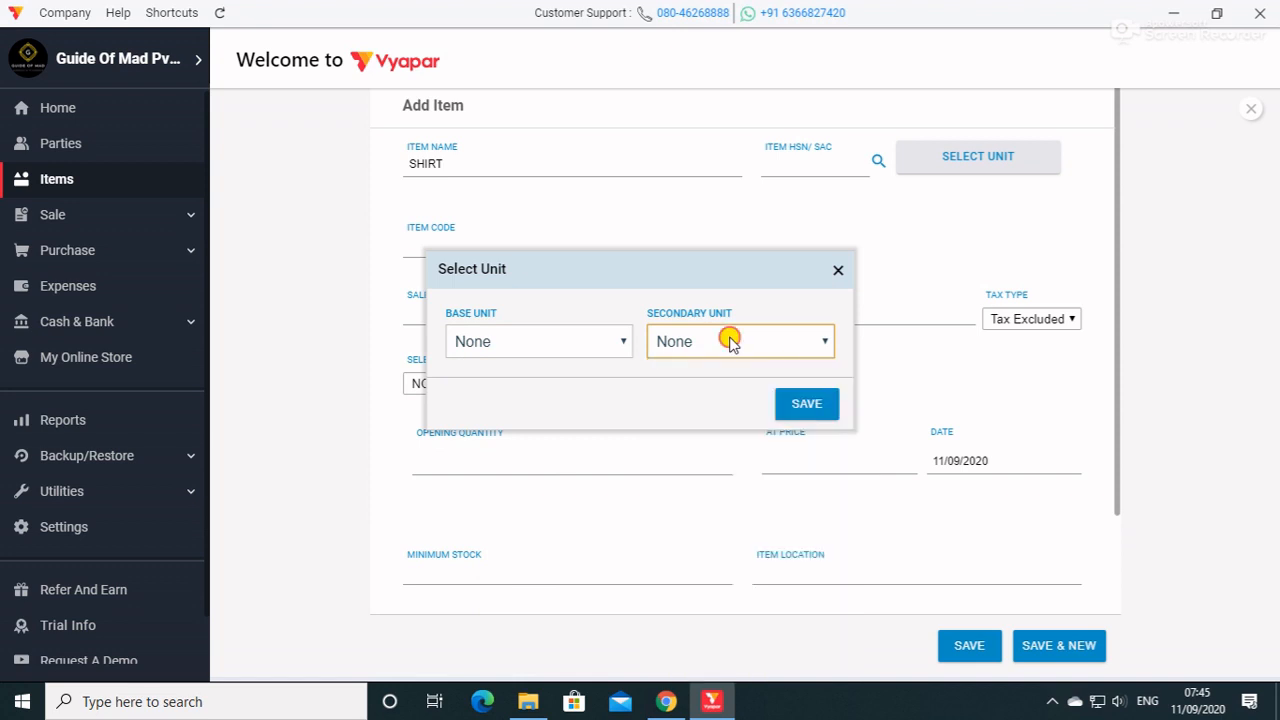
Set the item's base unit to PIECES (PCS), keep the secondary unit at None, and save the unit selection.
click(550, 342)
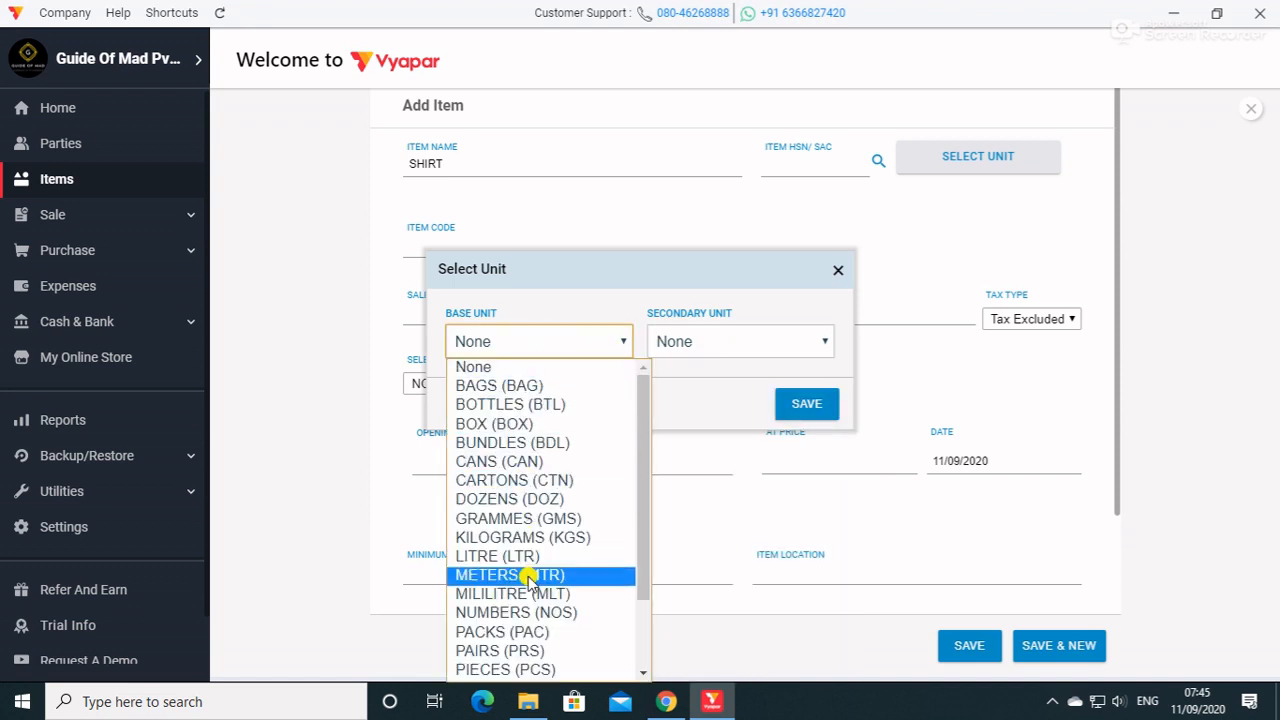
scroll(530, 585, down, 2)
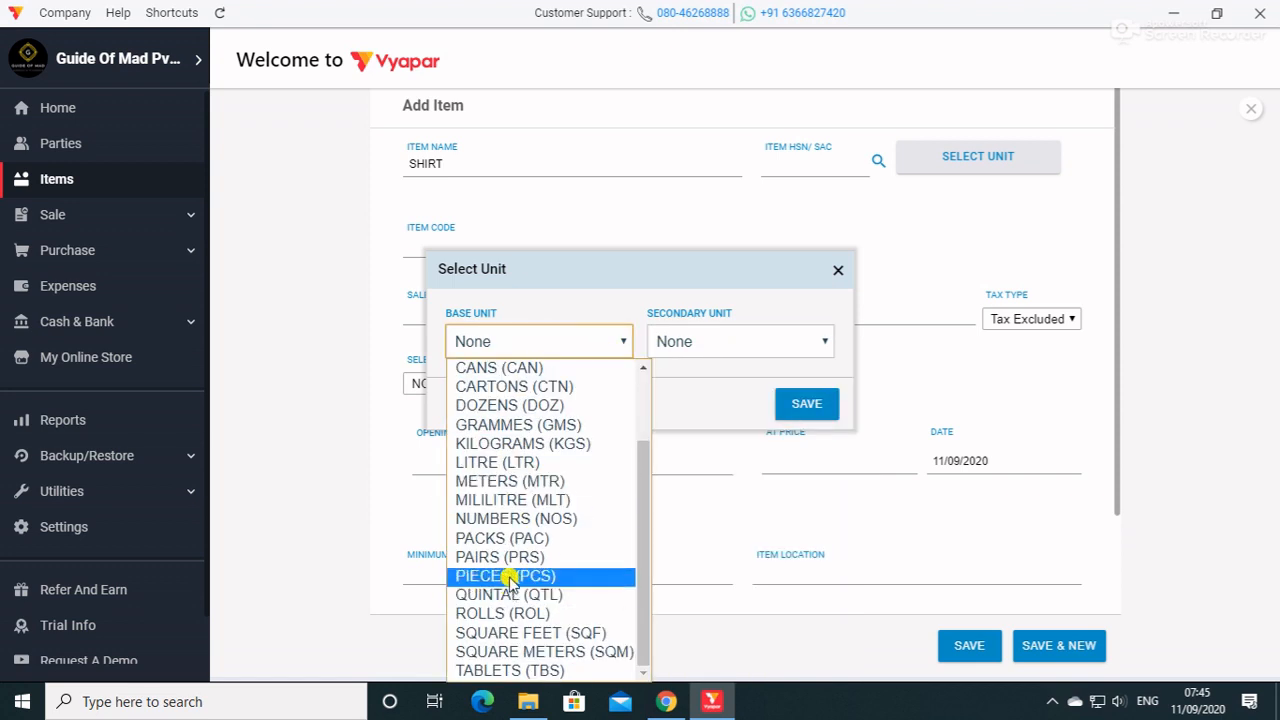
click(517, 577)
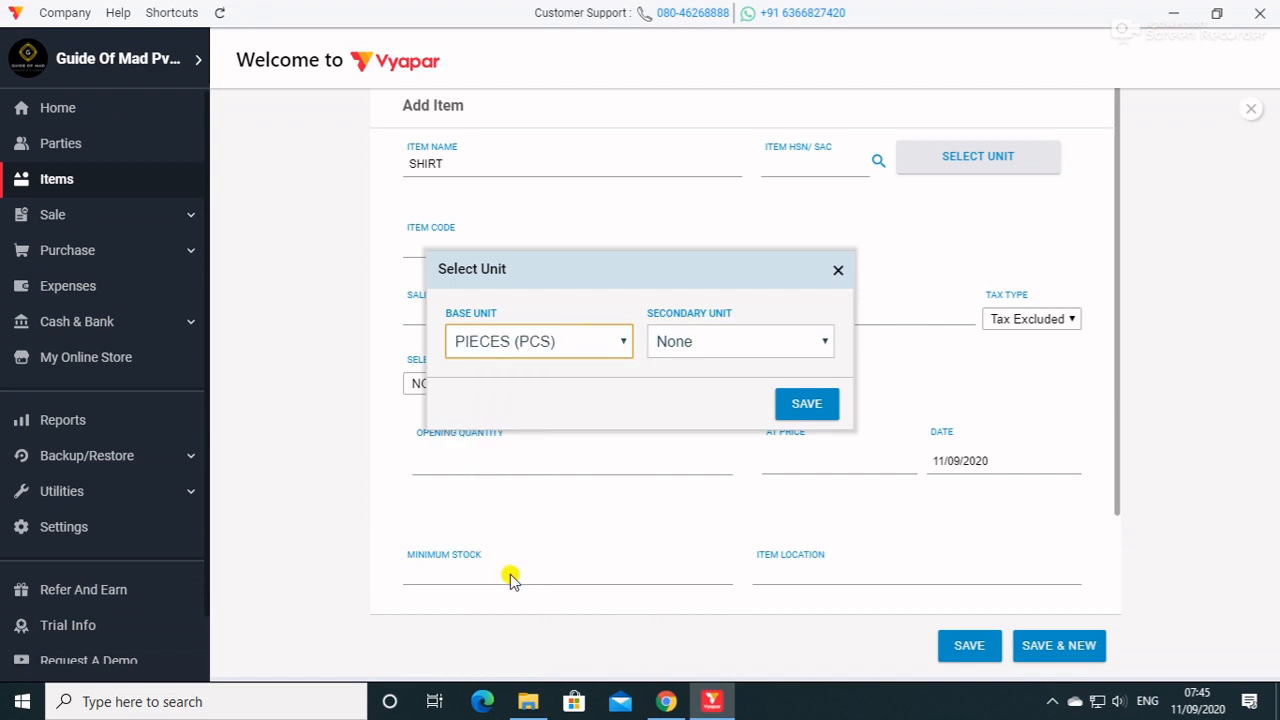
click(765, 341)
scroll(728, 540, down, 2)
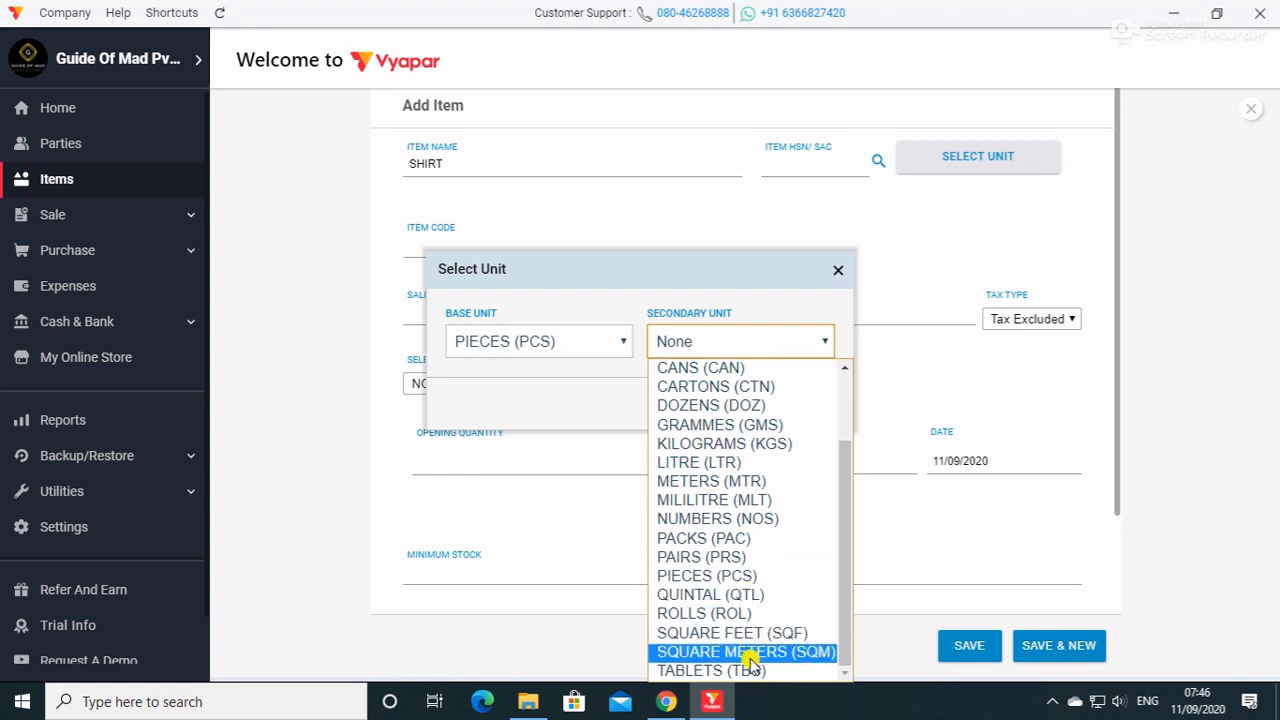
click(877, 450)
click(807, 406)
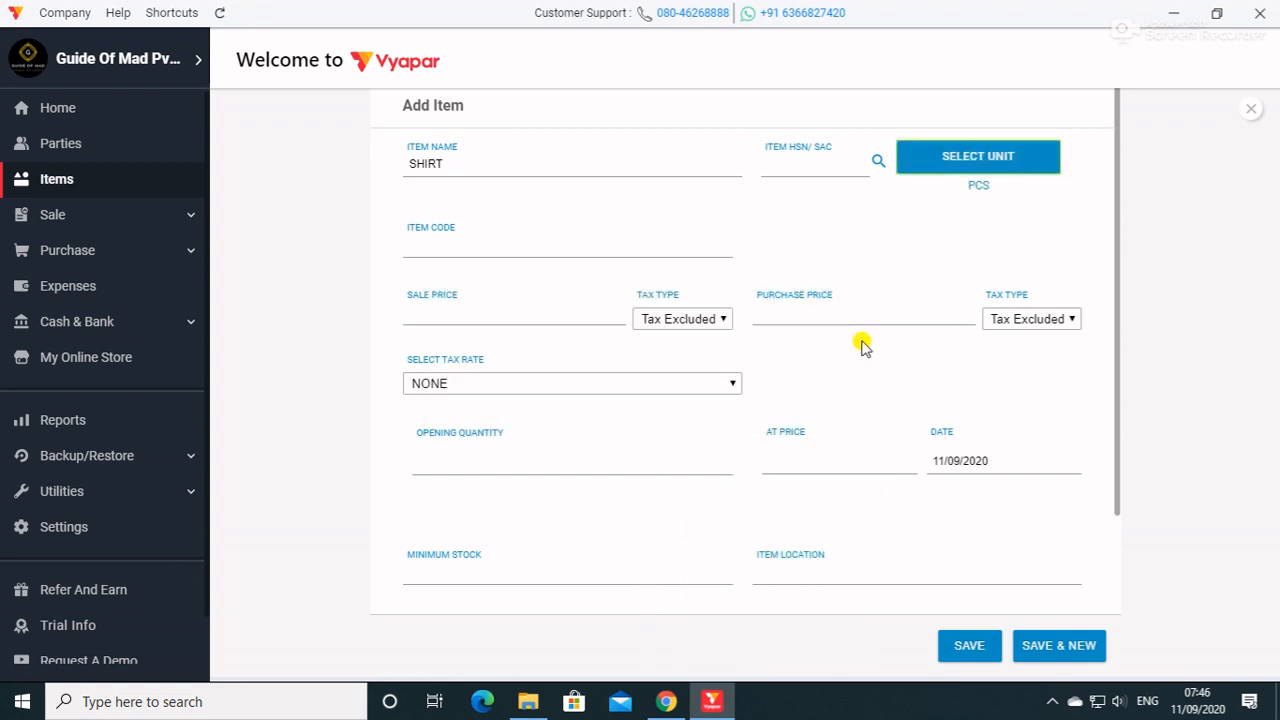
Enter HSN/SAC code 854575 and item code 001 for the shirt.
click(816, 160)
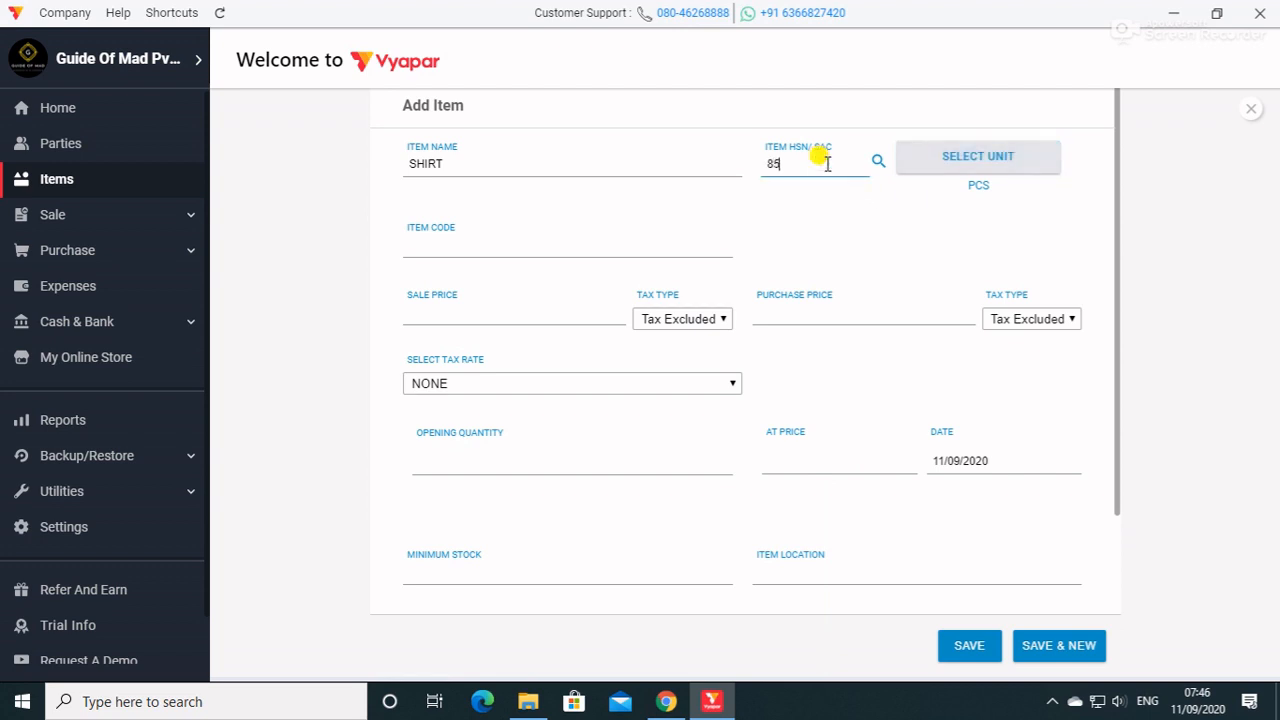
click(449, 237)
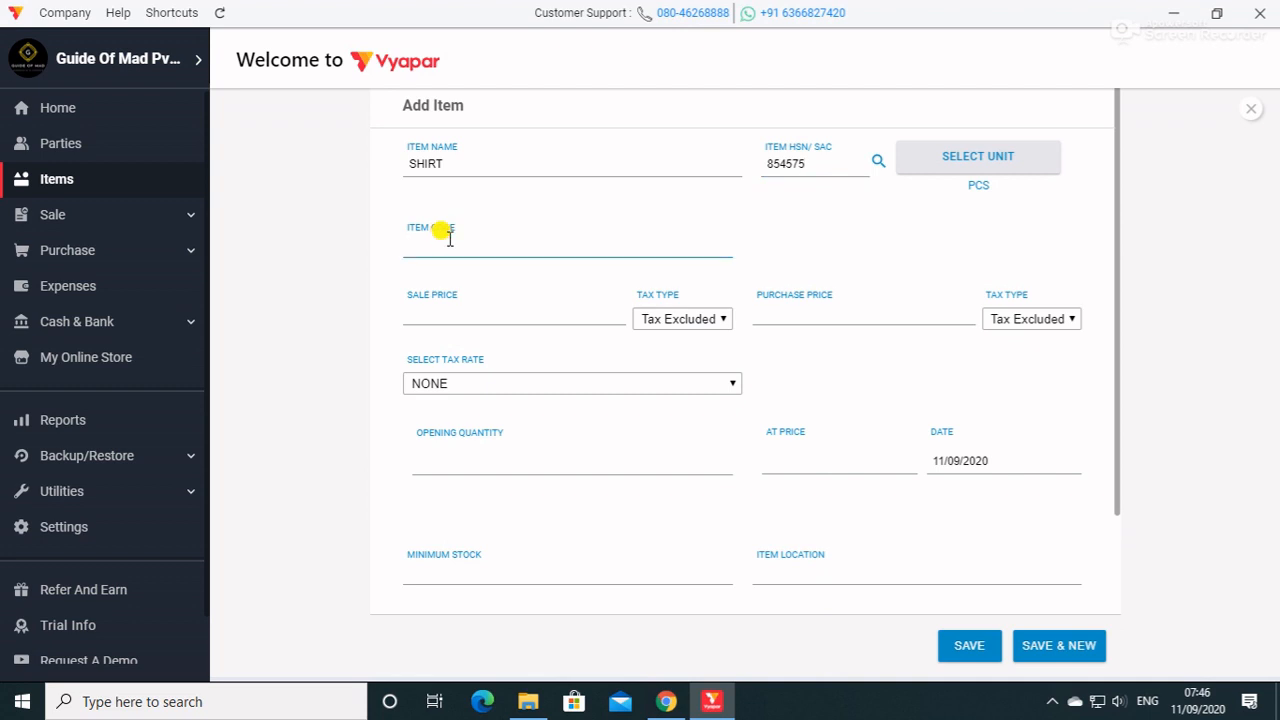
Set a sale price of 542 with Tax Excluded, a purchase price of 500, and the tax rate GST@5%.
click(451, 309)
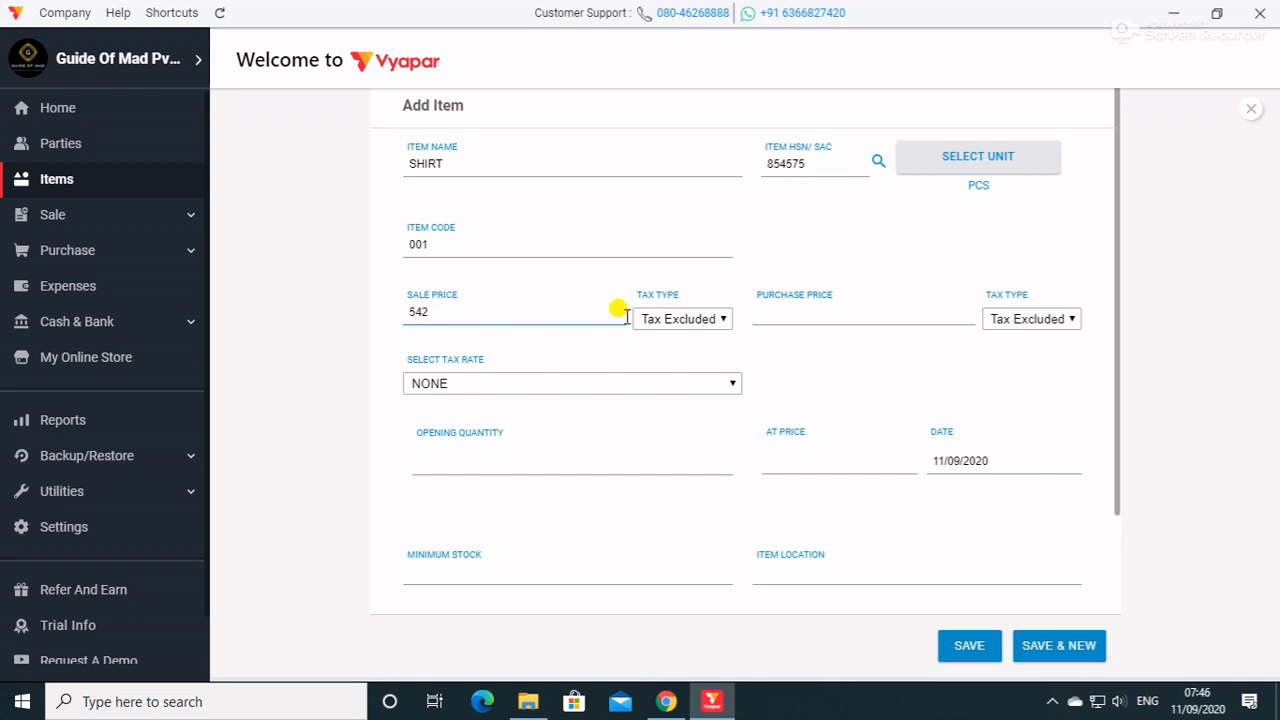
click(695, 320)
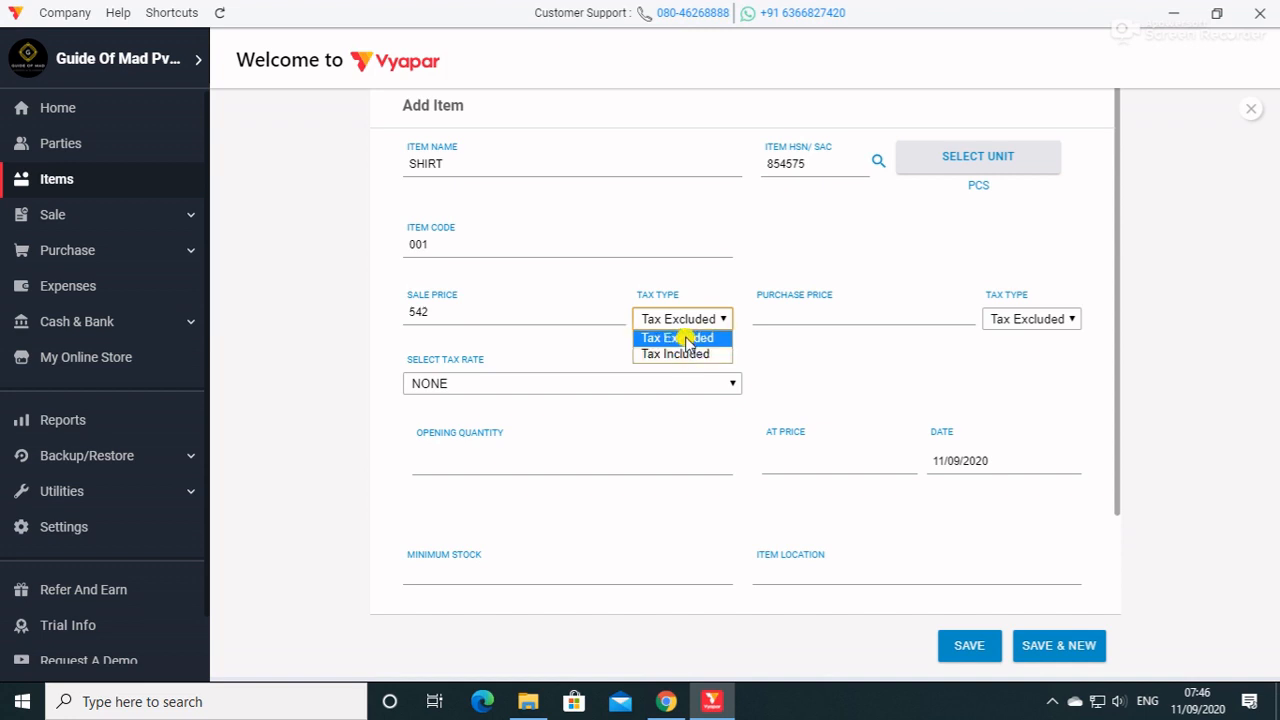
click(686, 338)
click(801, 312)
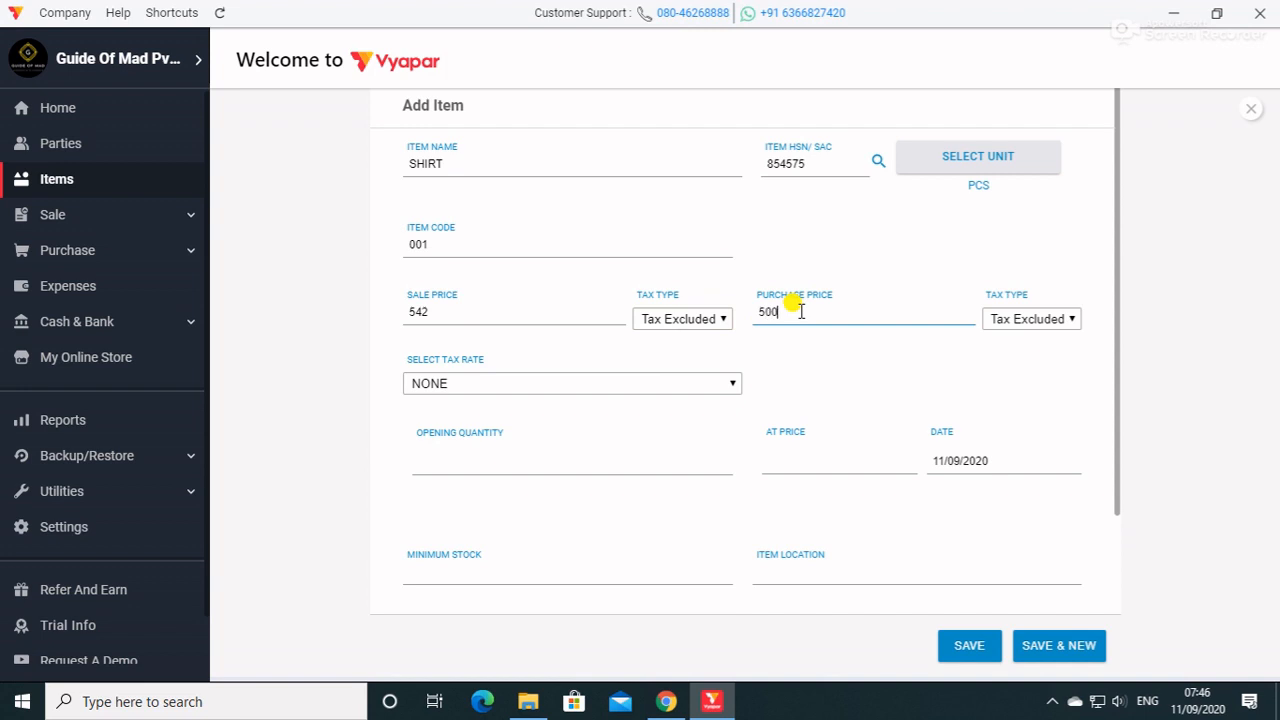
click(565, 380)
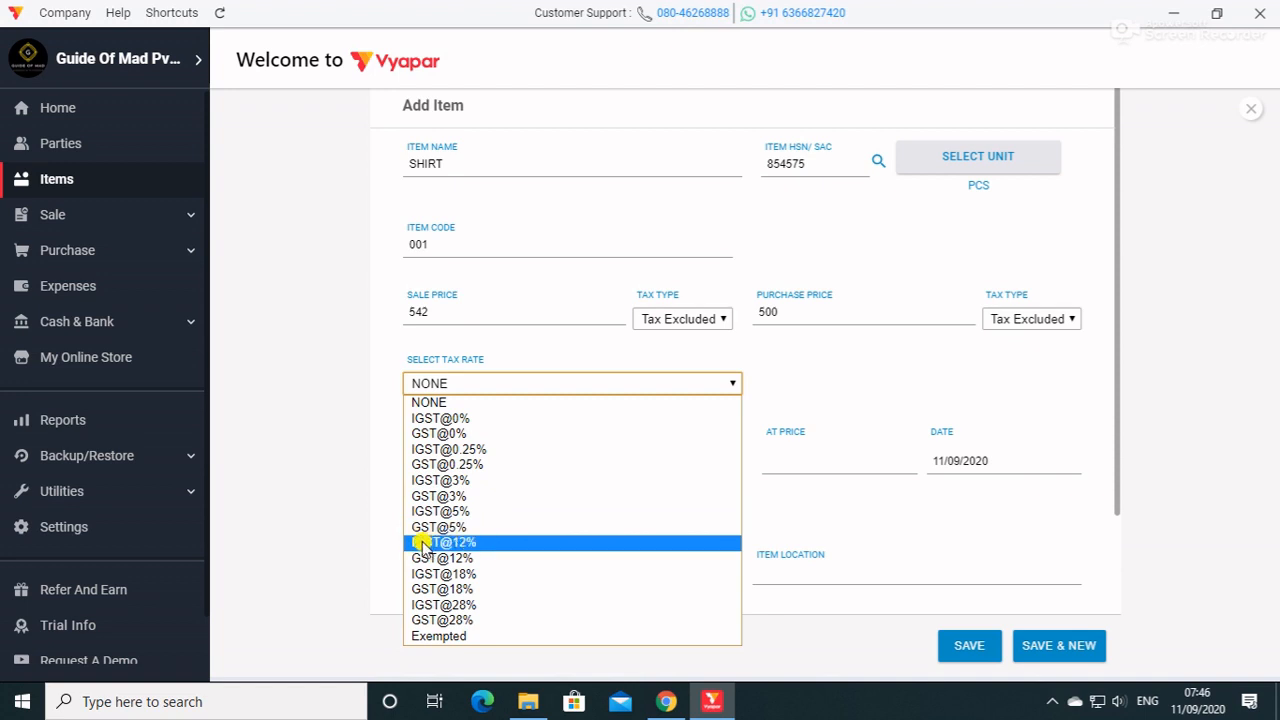
click(478, 530)
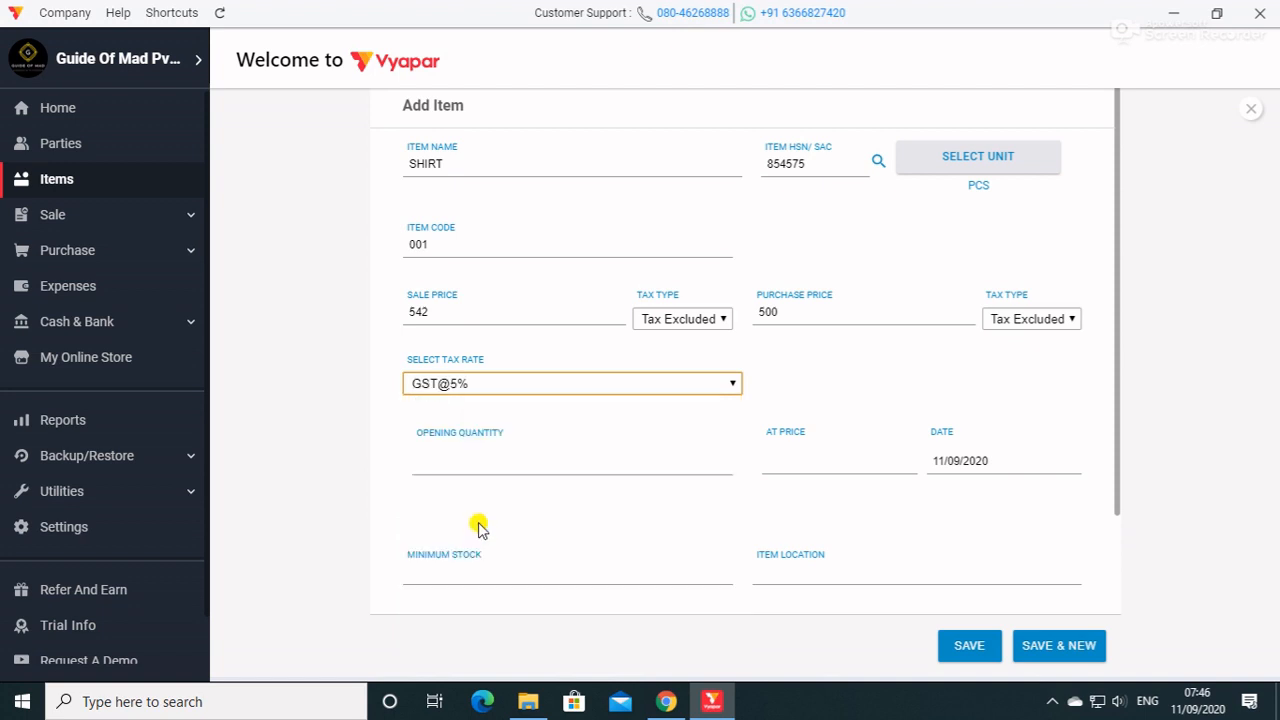
Enter an opening quantity of 25, a minimum stock of 5 and the item location HARI NAGAR, leaving the at-price value blank.
click(530, 460)
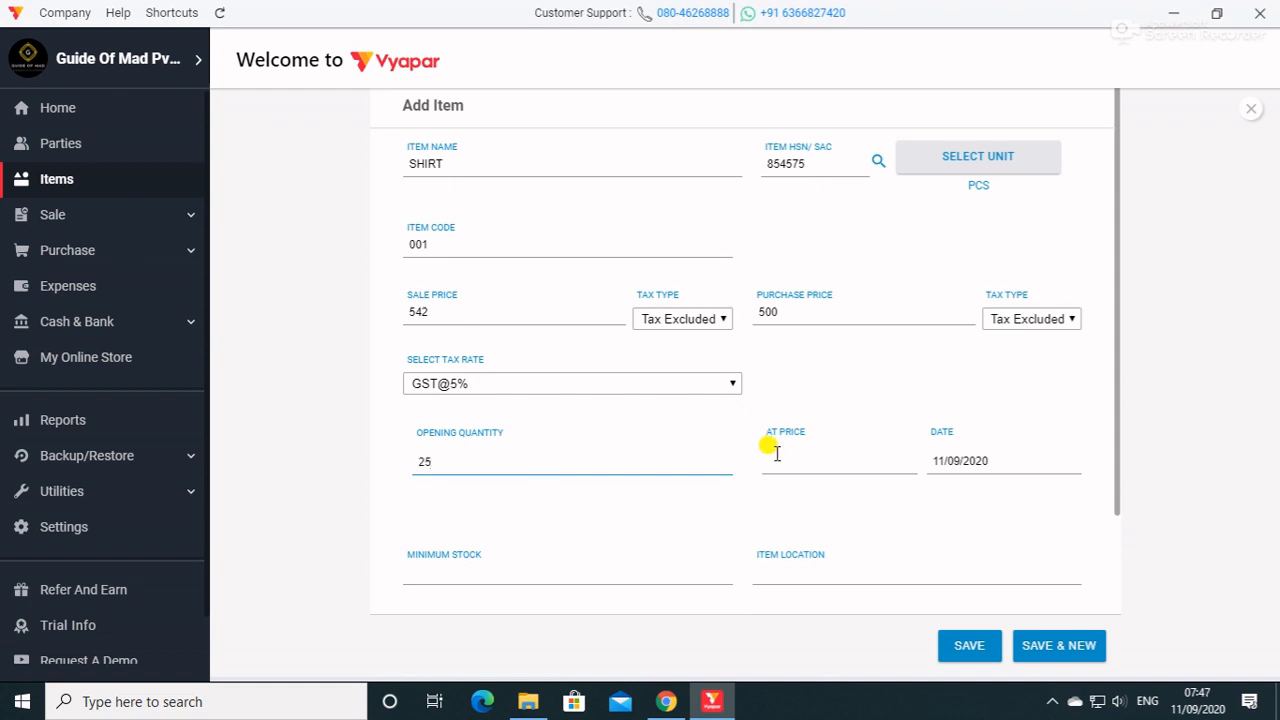
click(813, 455)
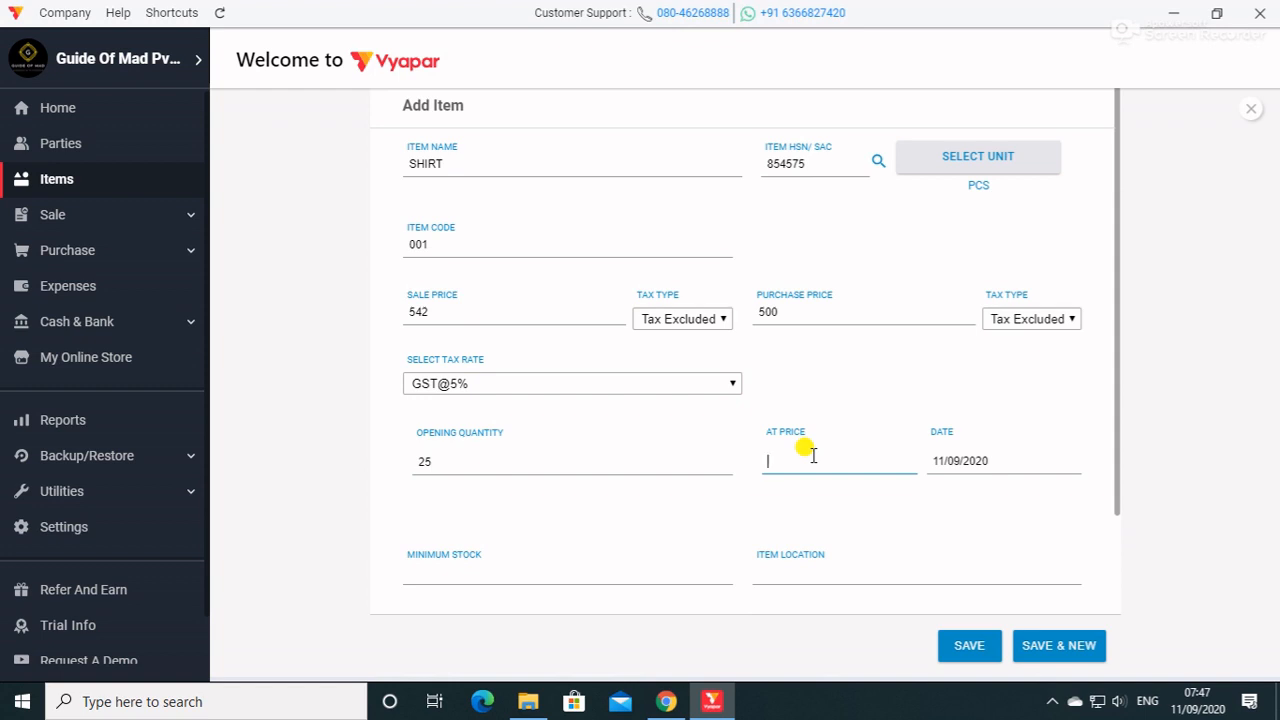
click(537, 563)
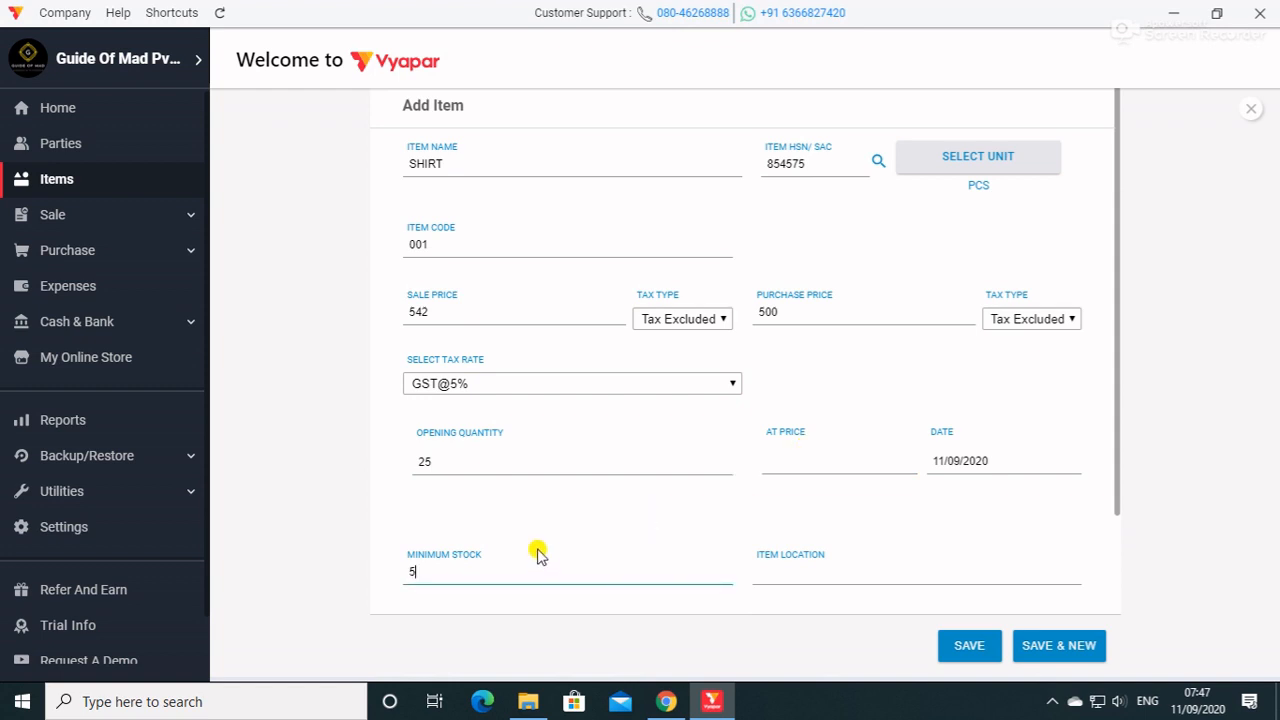
click(813, 573)
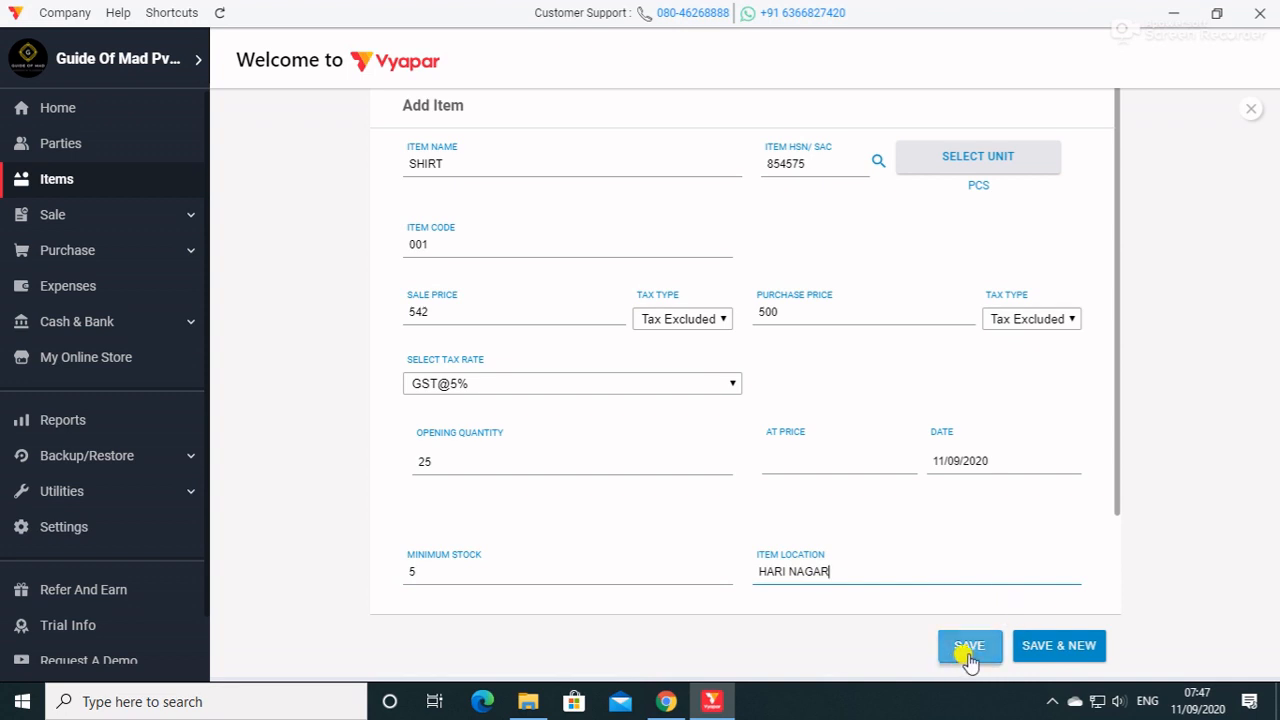
Switch to Chrome and search Google Images for SHIRT in a new tab to find a product picture.
scroll(1049, 497, down, 2)
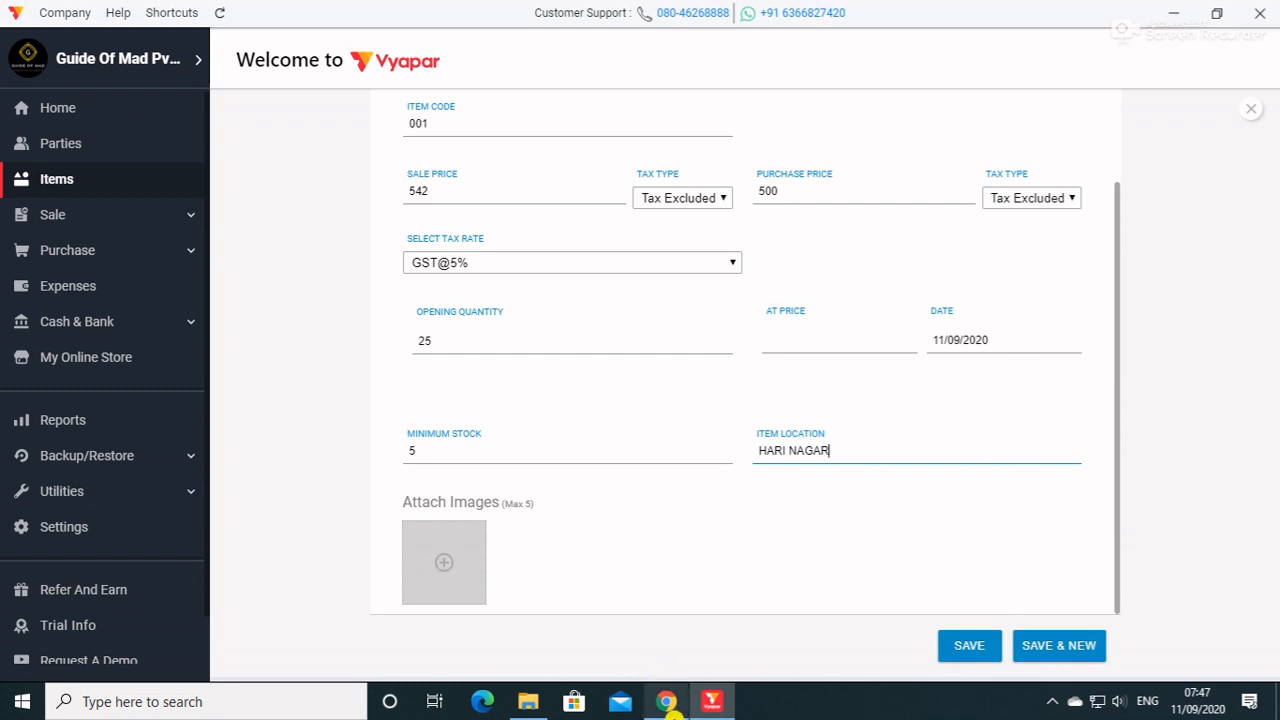
click(666, 701)
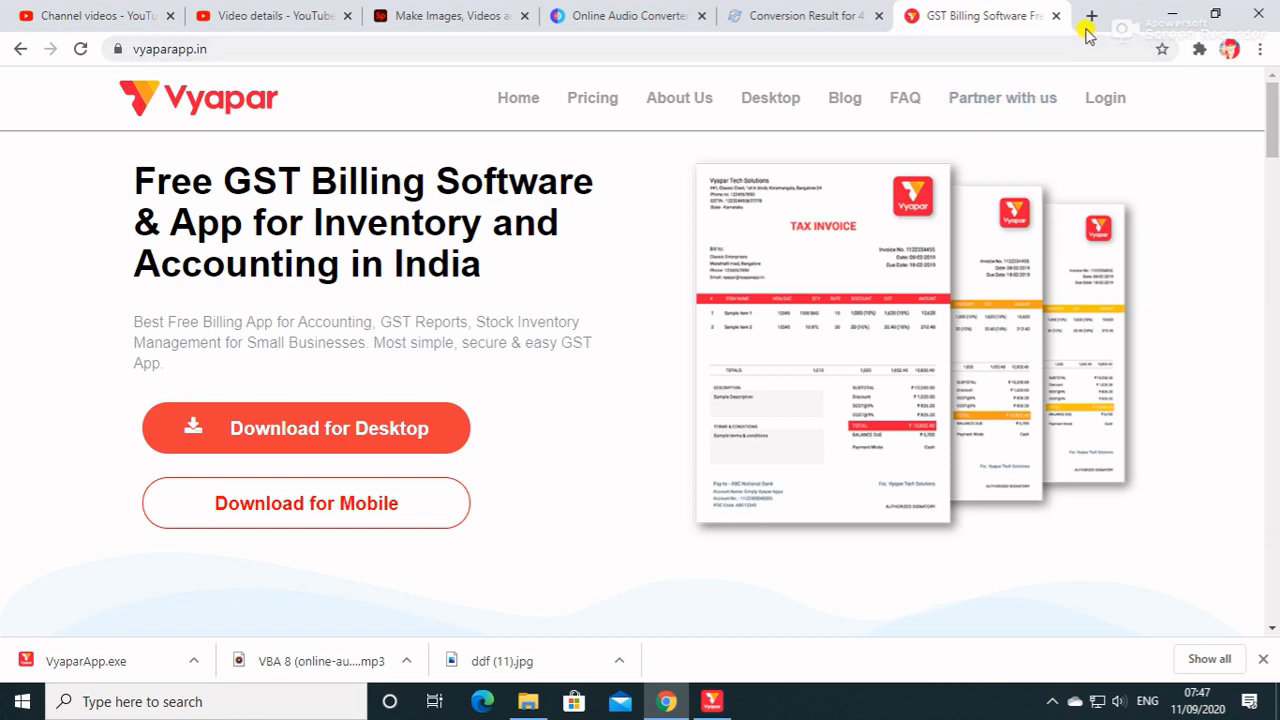
click(1087, 18)
text(SH)
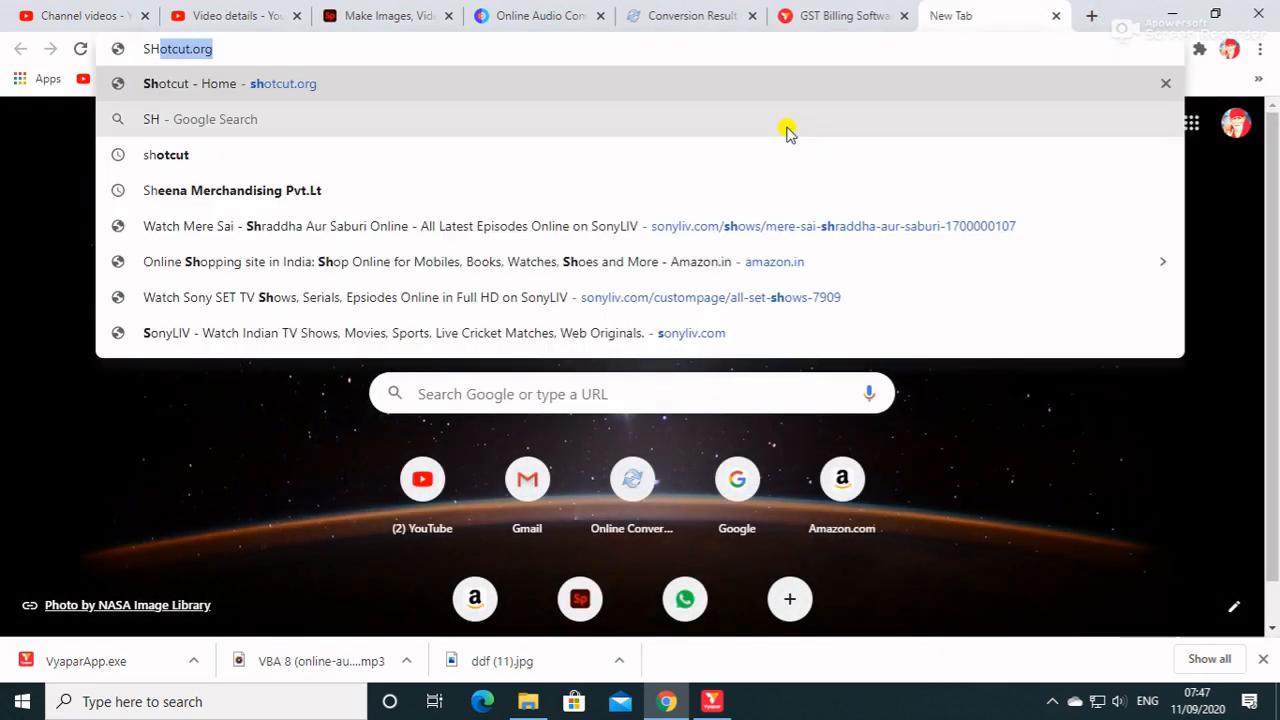
text(IRT)
key(Return)
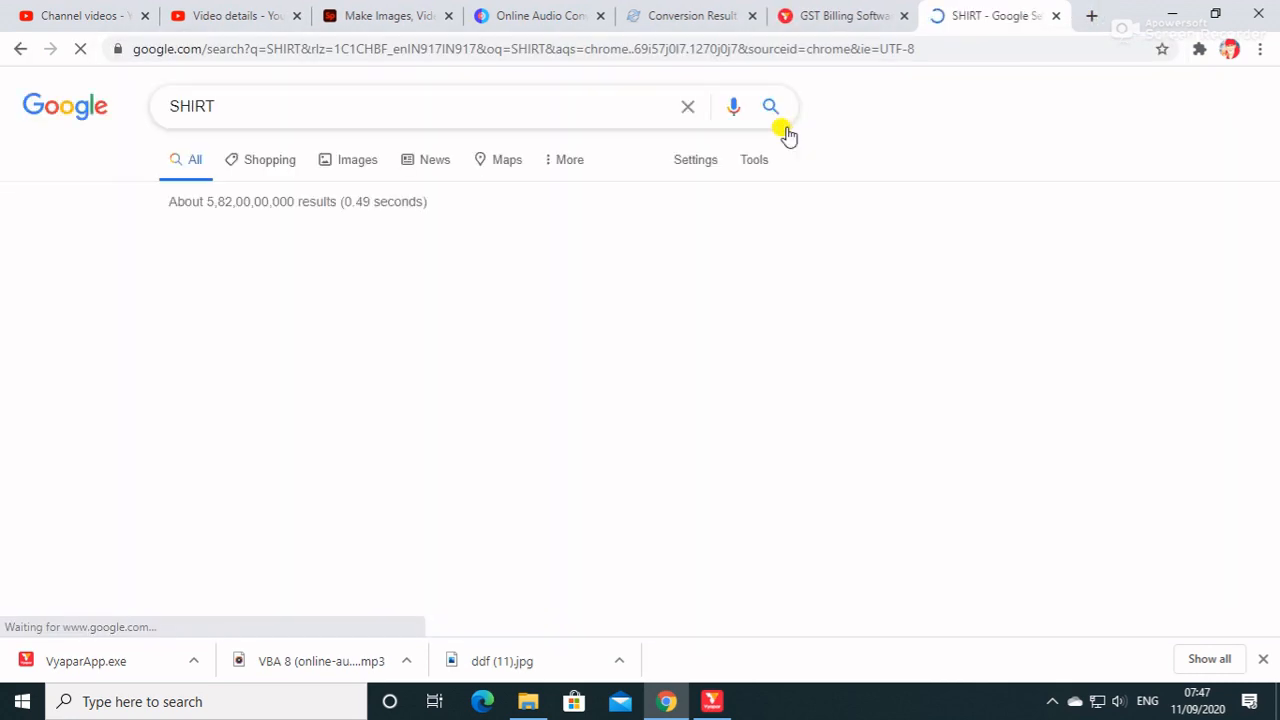
click(366, 160)
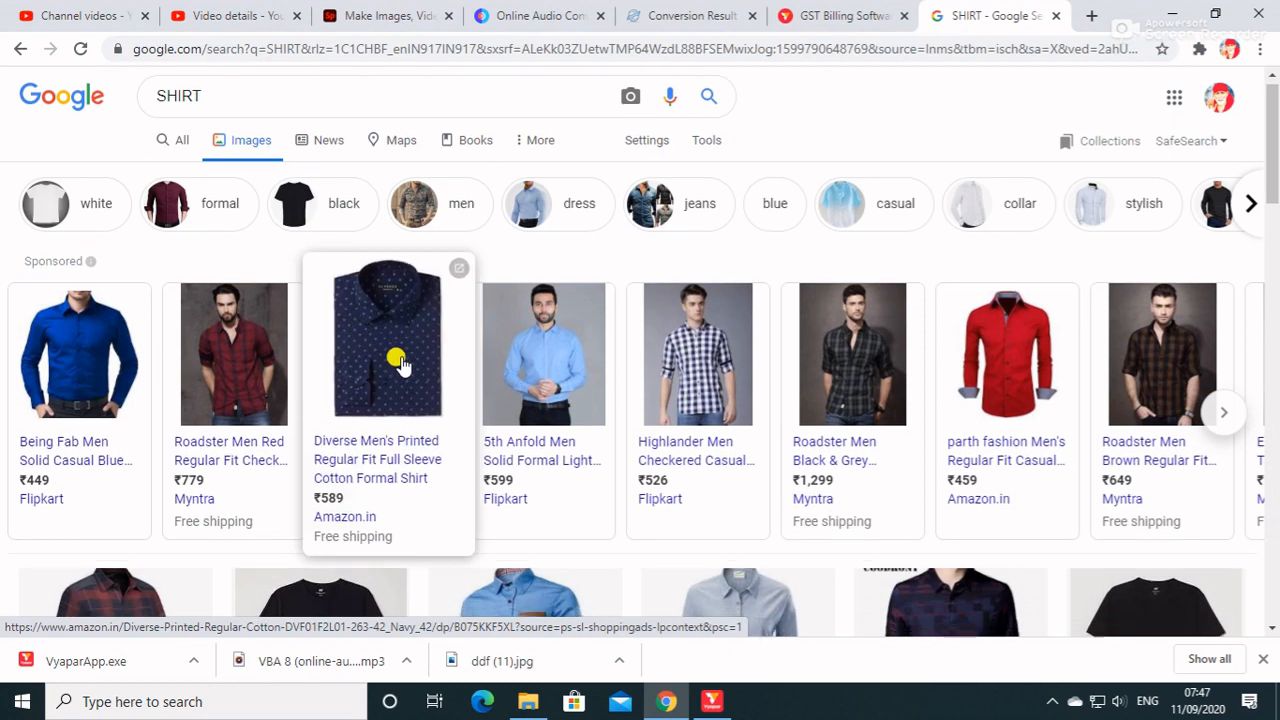
Preview the black round-necked T-shirt from the image results and close the preview.
scroll(380, 355, down, 3)
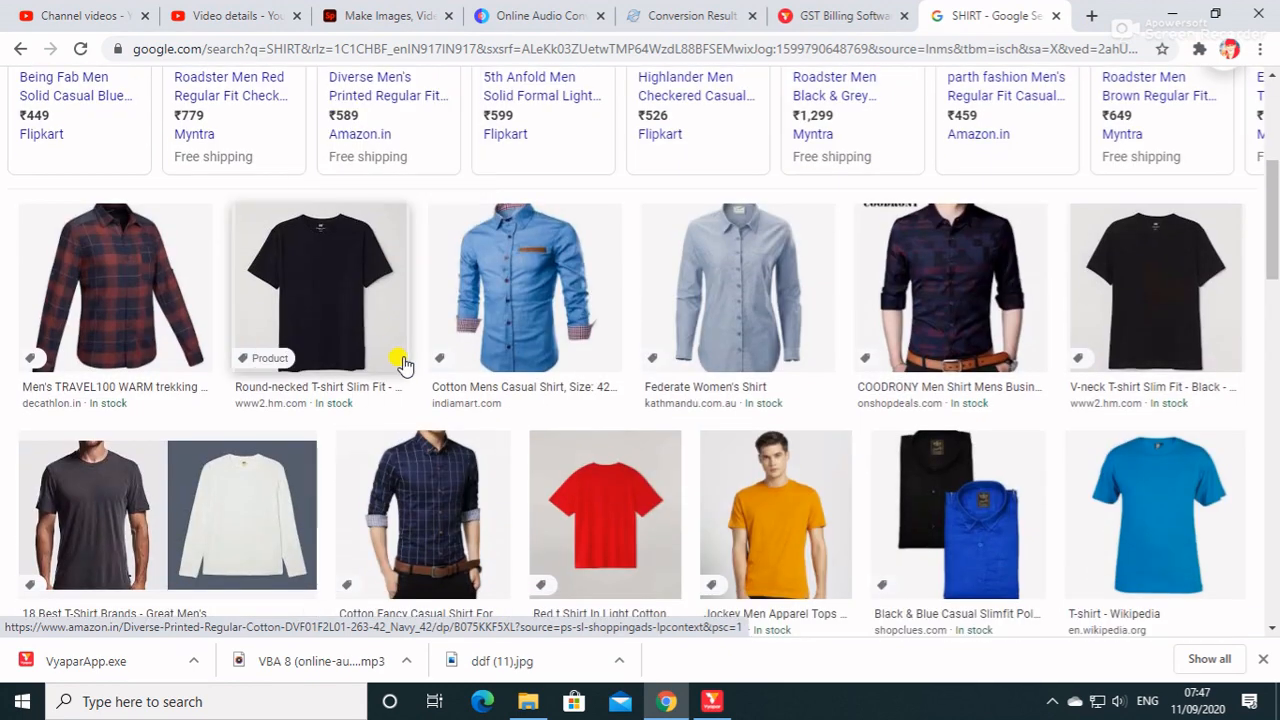
click(352, 318)
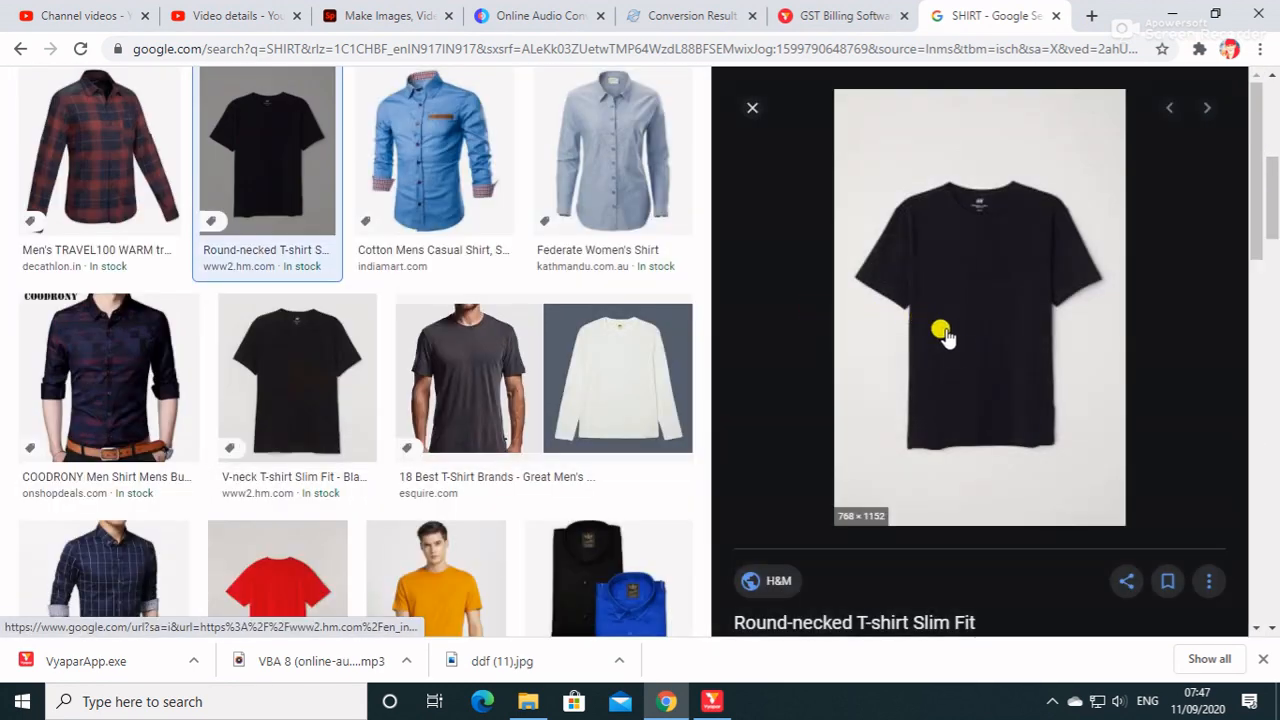
click(752, 107)
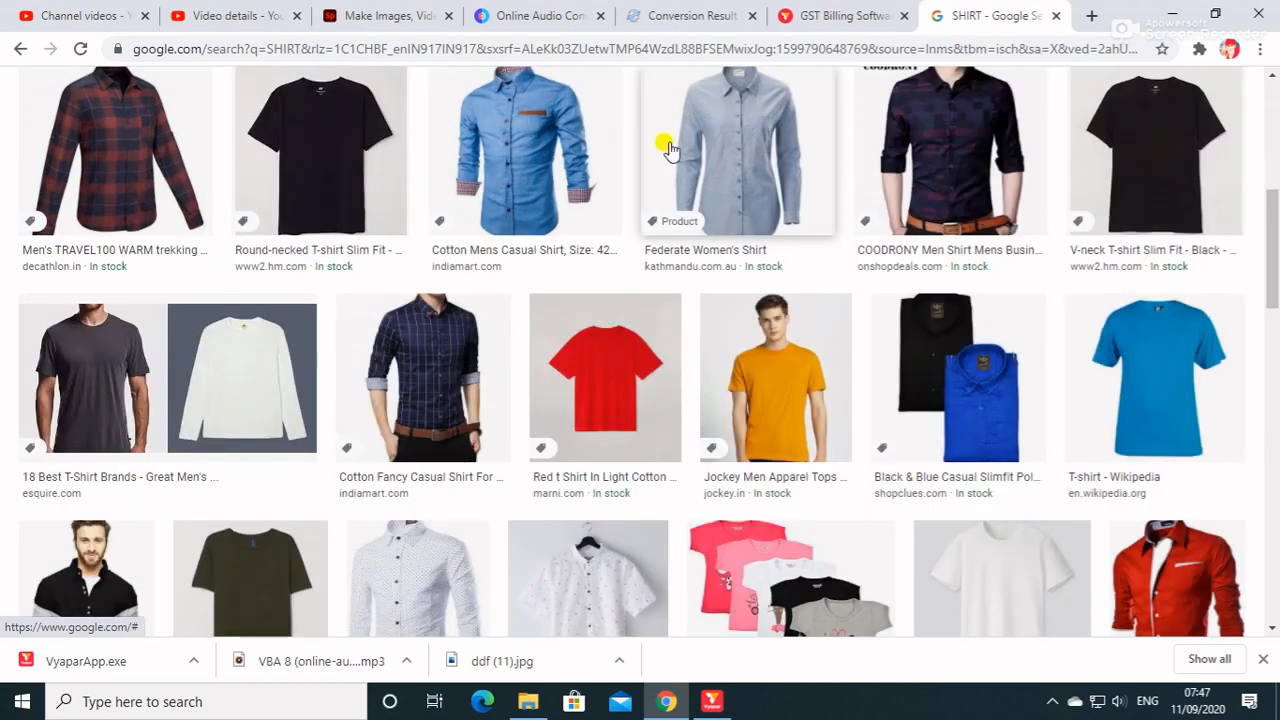
Refine the image search to SHIRT PNG.
scroll(338, 112, up, 5)
scroll(338, 112, up, 1)
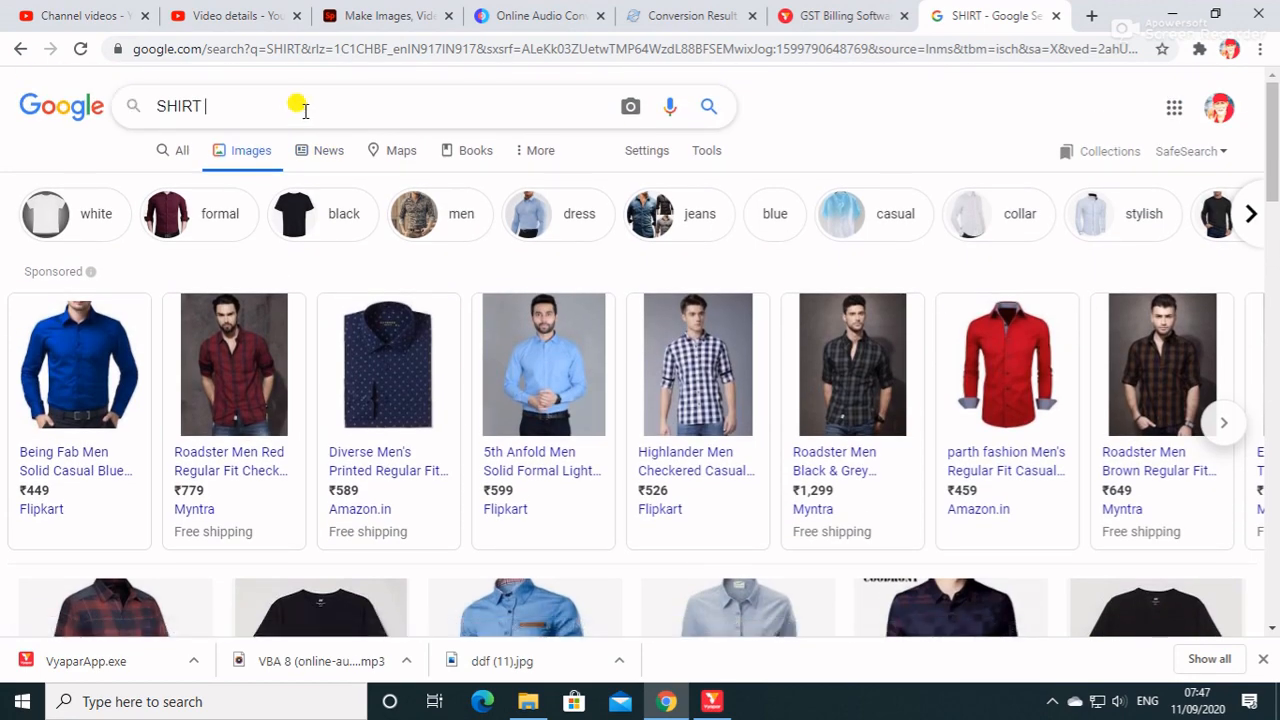
click(305, 110)
text(PNG)
key(Return)
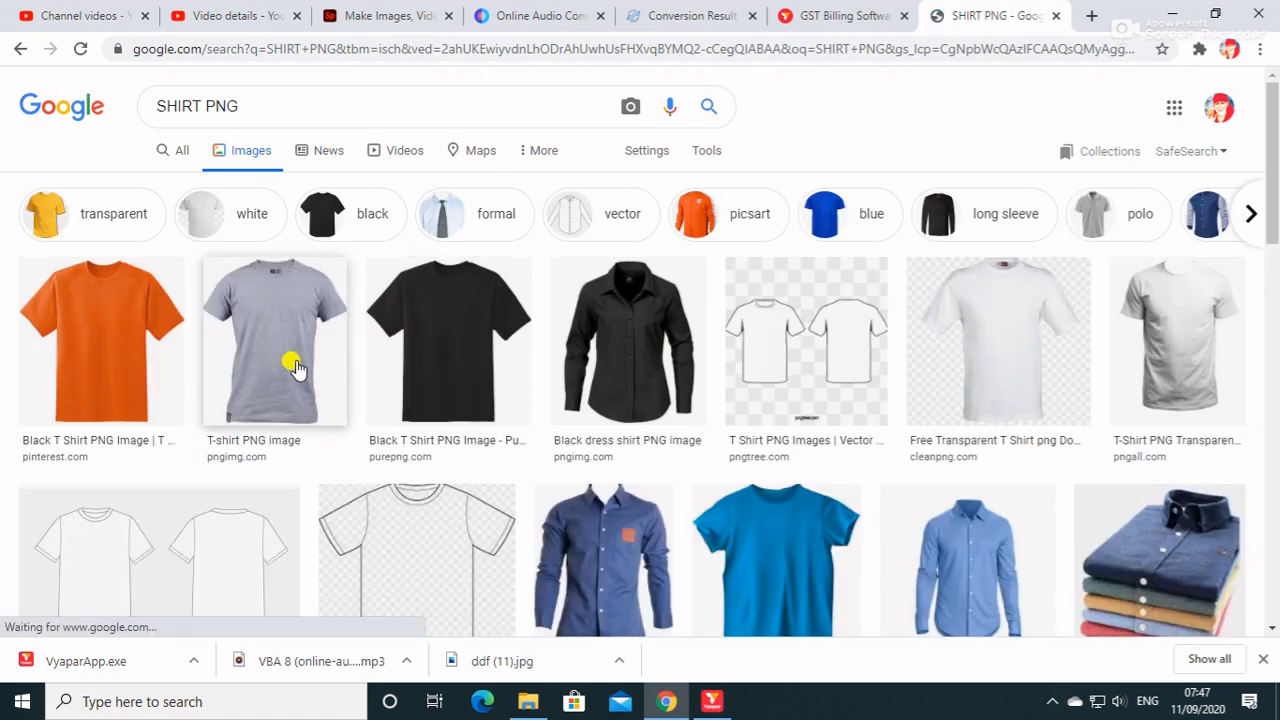
Save the grey T-shirt PNG image as tshirt_PNG5448 in the accounting software folder and return to Vyapar.
click(295, 365)
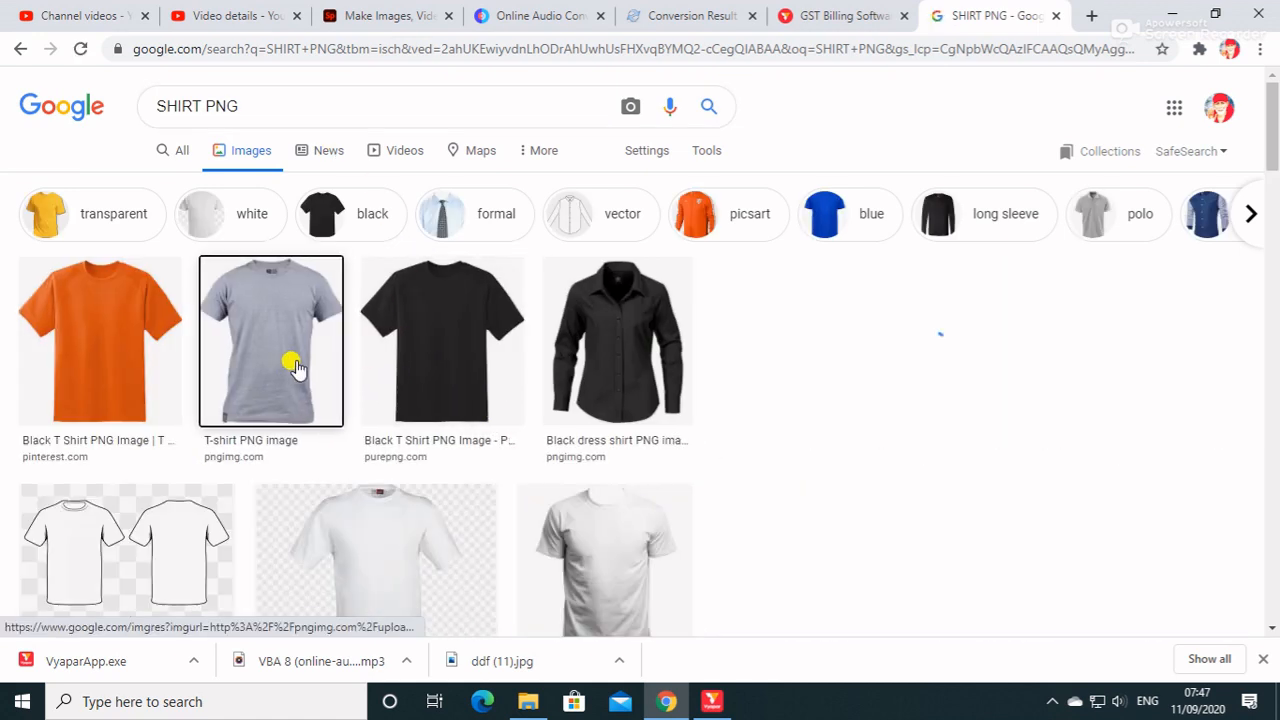
right_click(1008, 312)
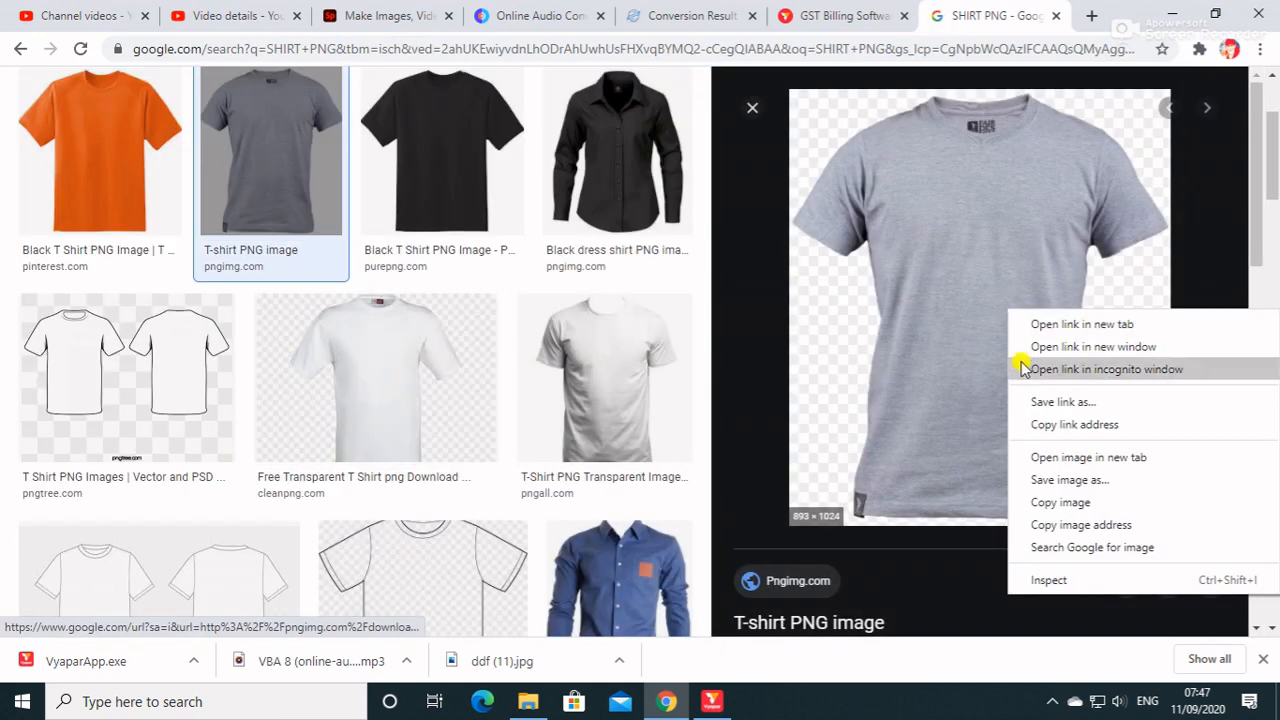
click(1062, 480)
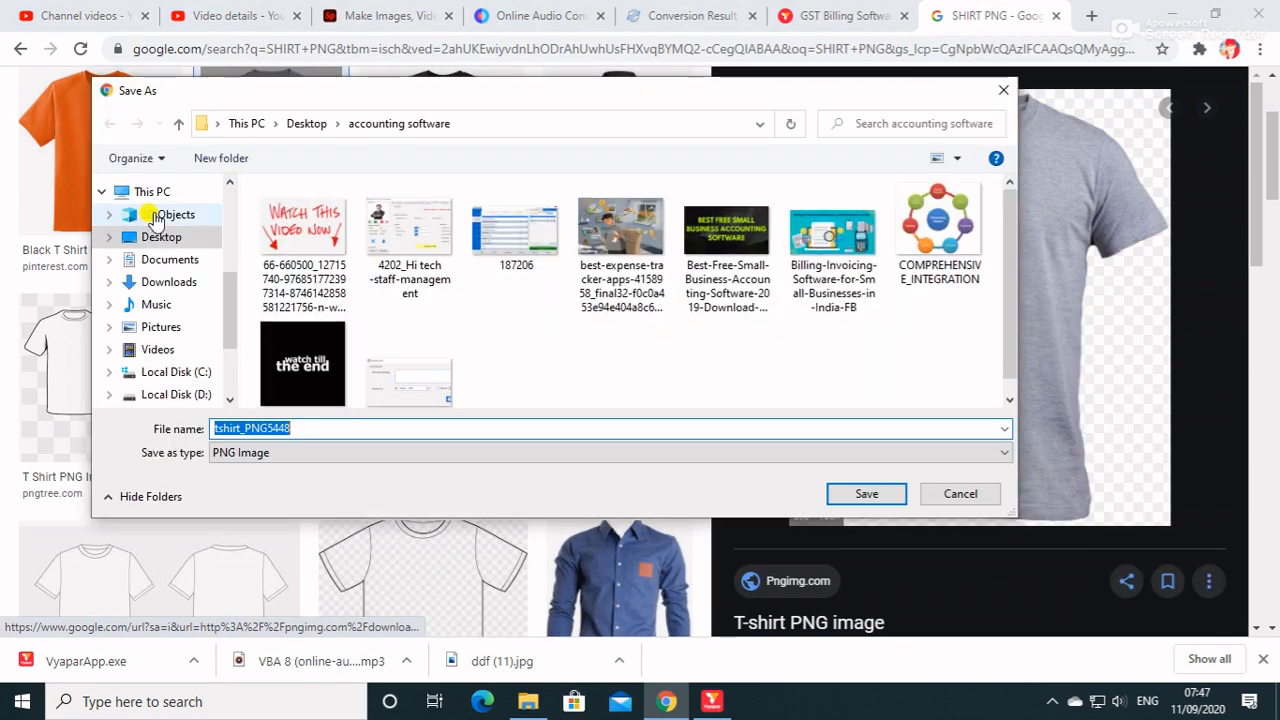
click(864, 490)
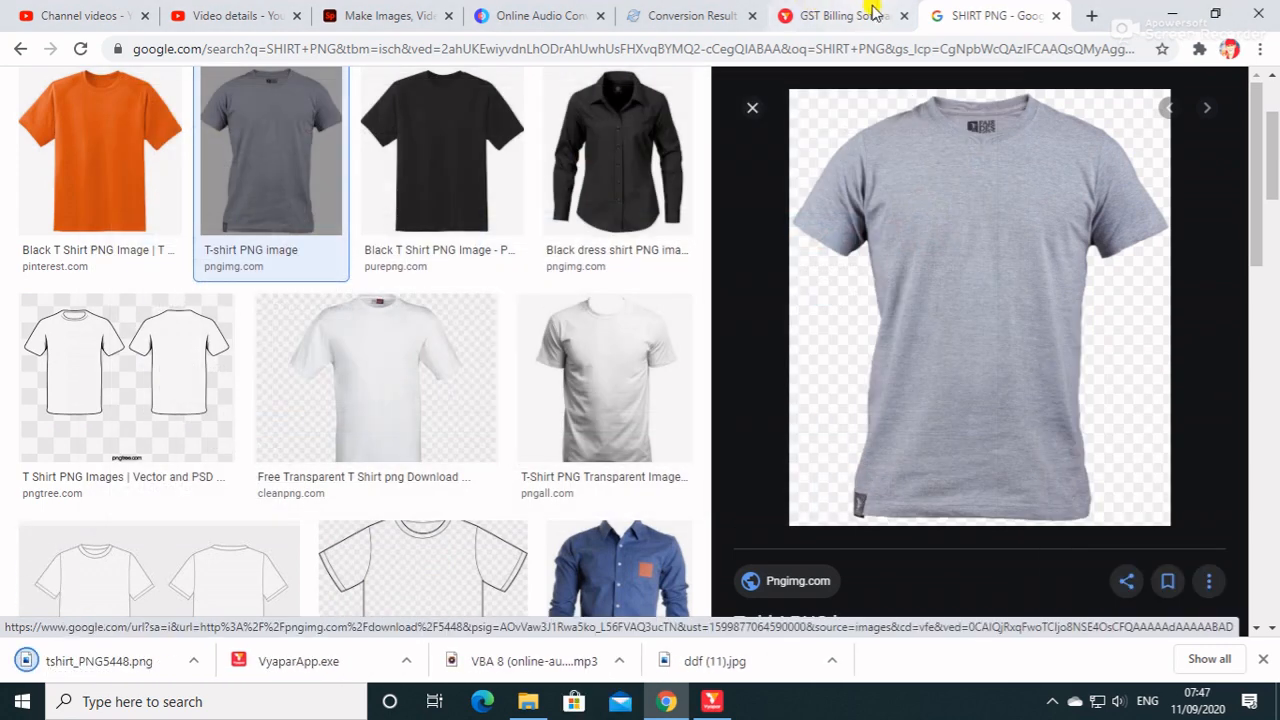
click(862, 12)
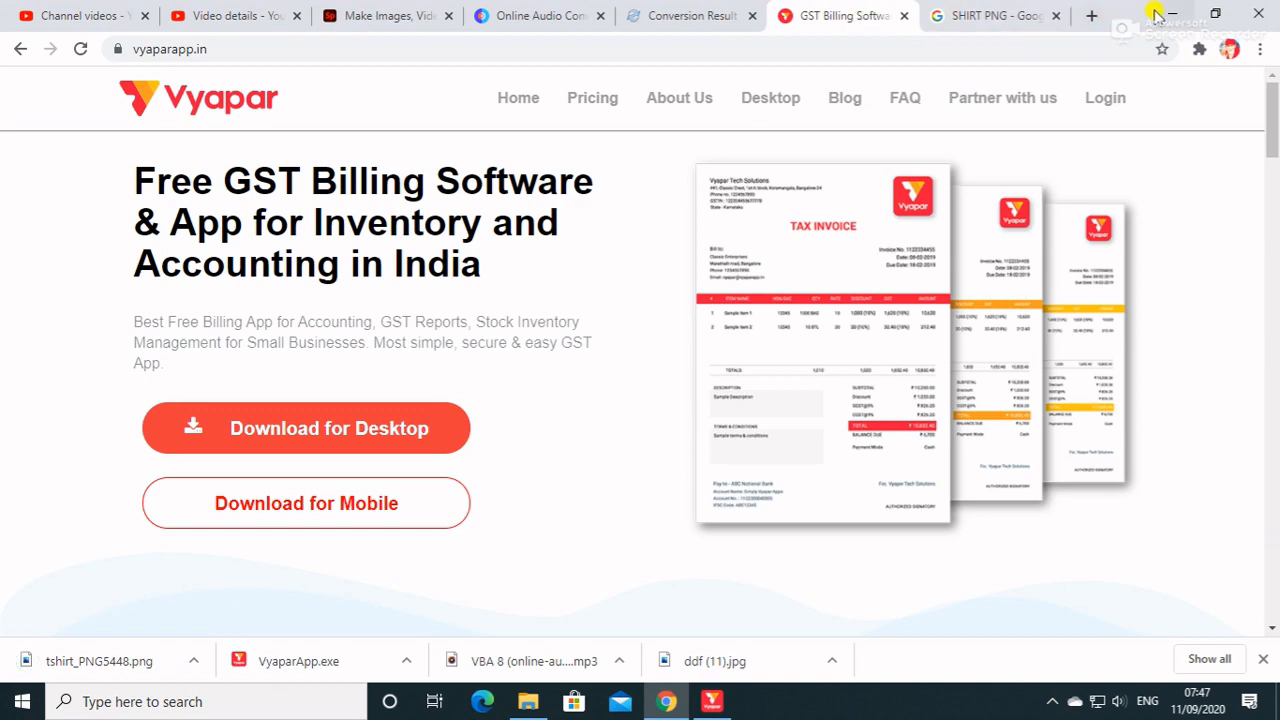
click(1173, 13)
click(450, 562)
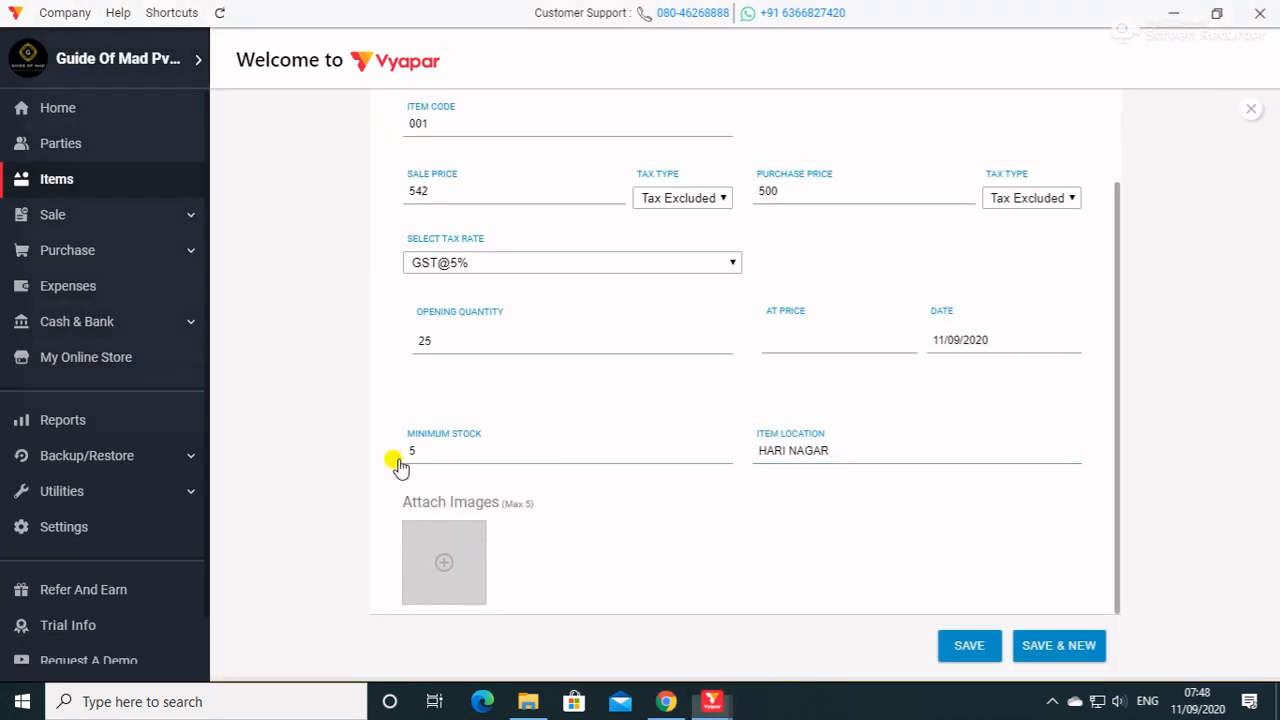
click(62, 161)
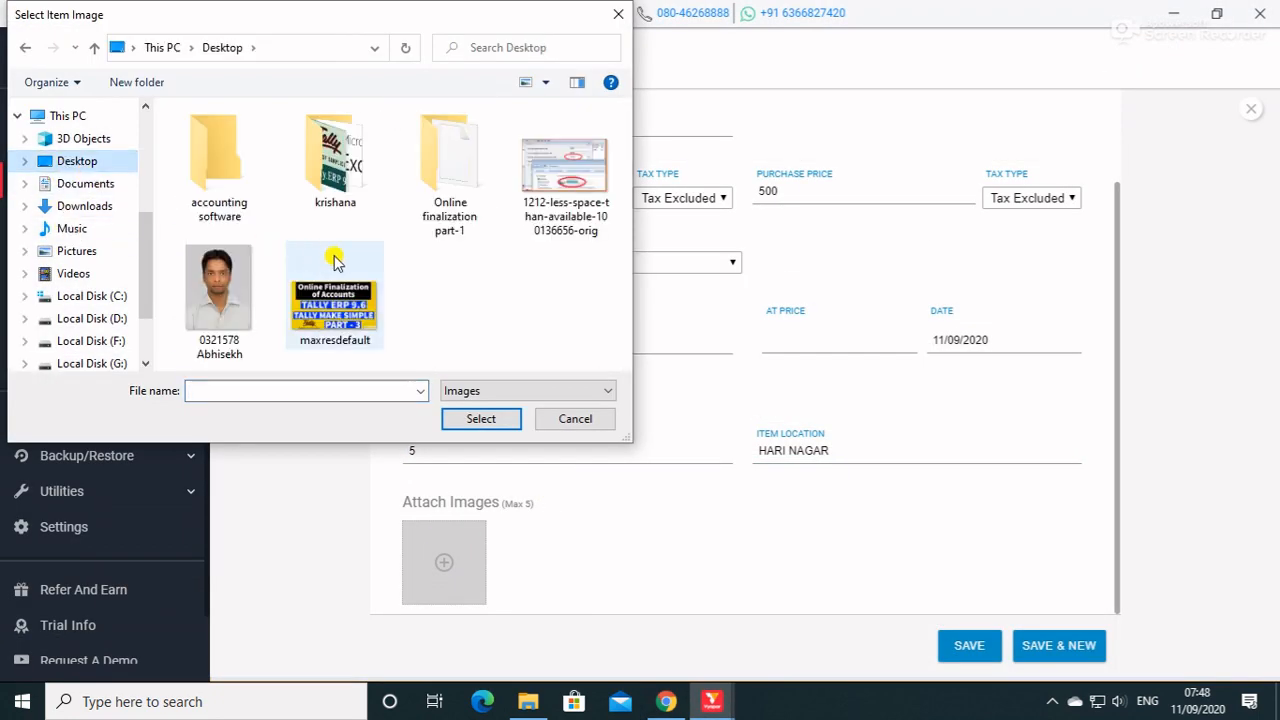
click(529, 393)
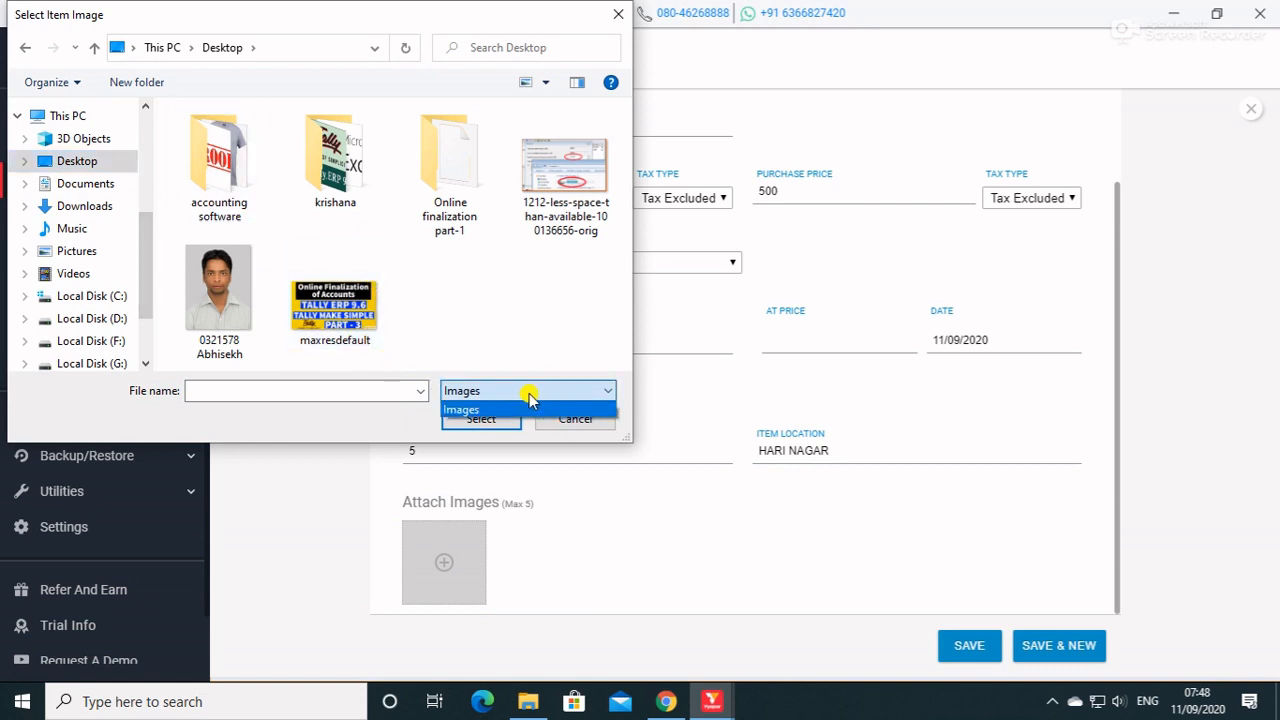
click(489, 410)
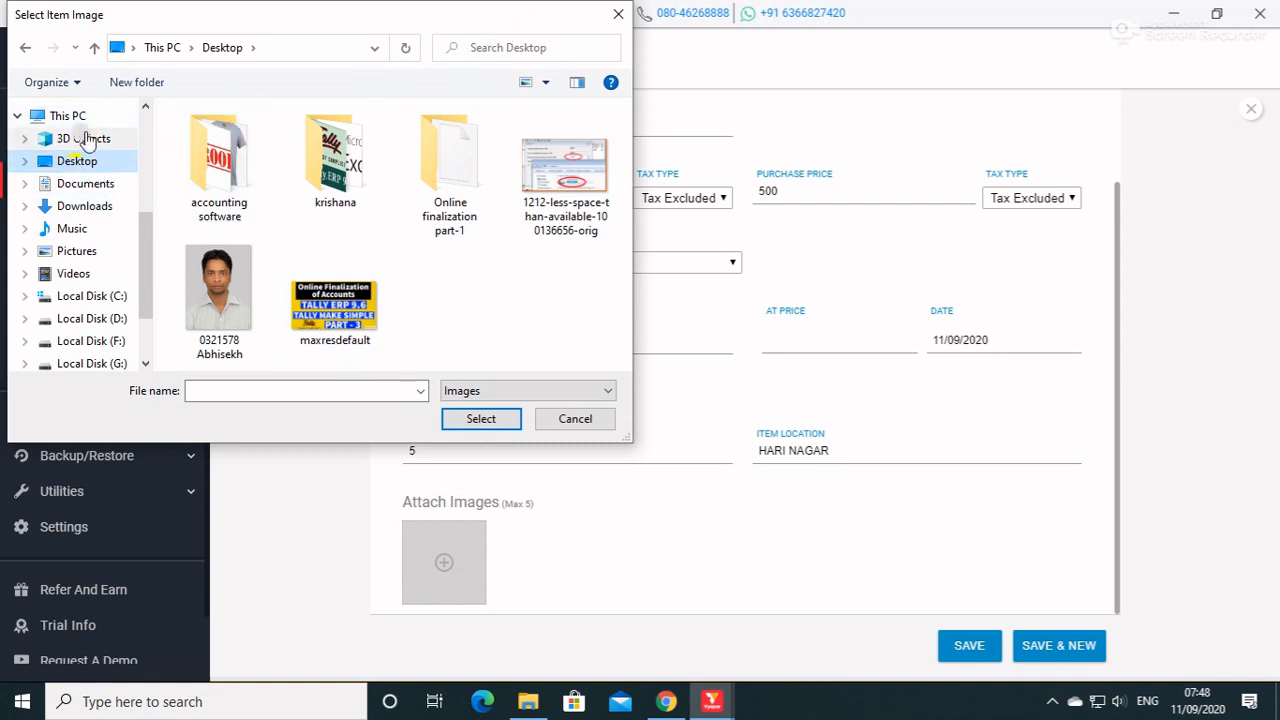
click(80, 207)
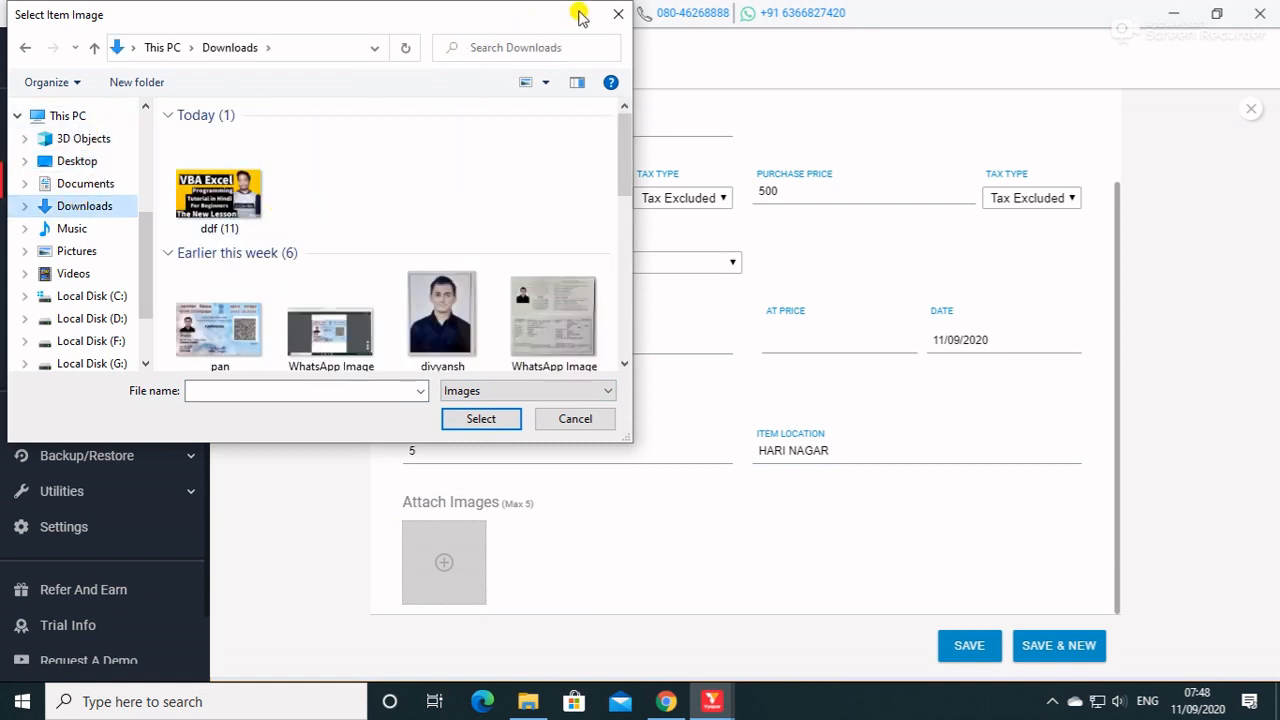
click(616, 13)
Switch to Chrome and change the Google Images search to shirt jpg.
click(1174, 12)
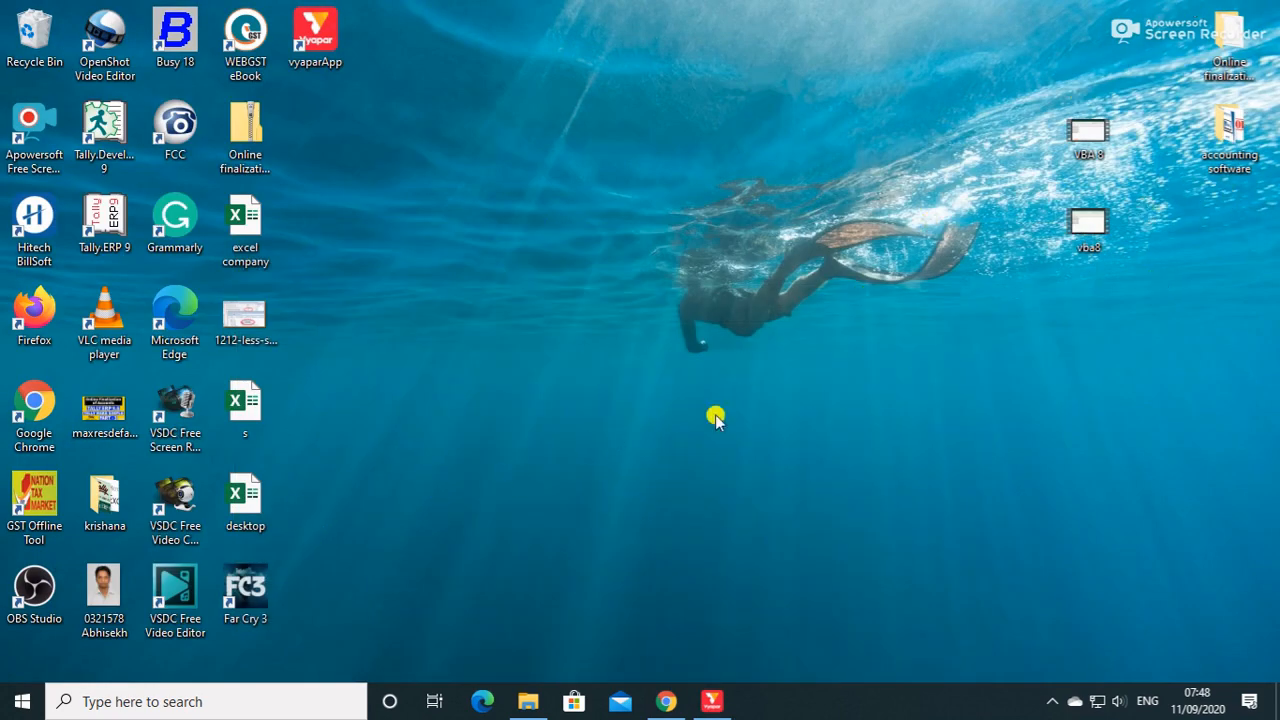
click(678, 703)
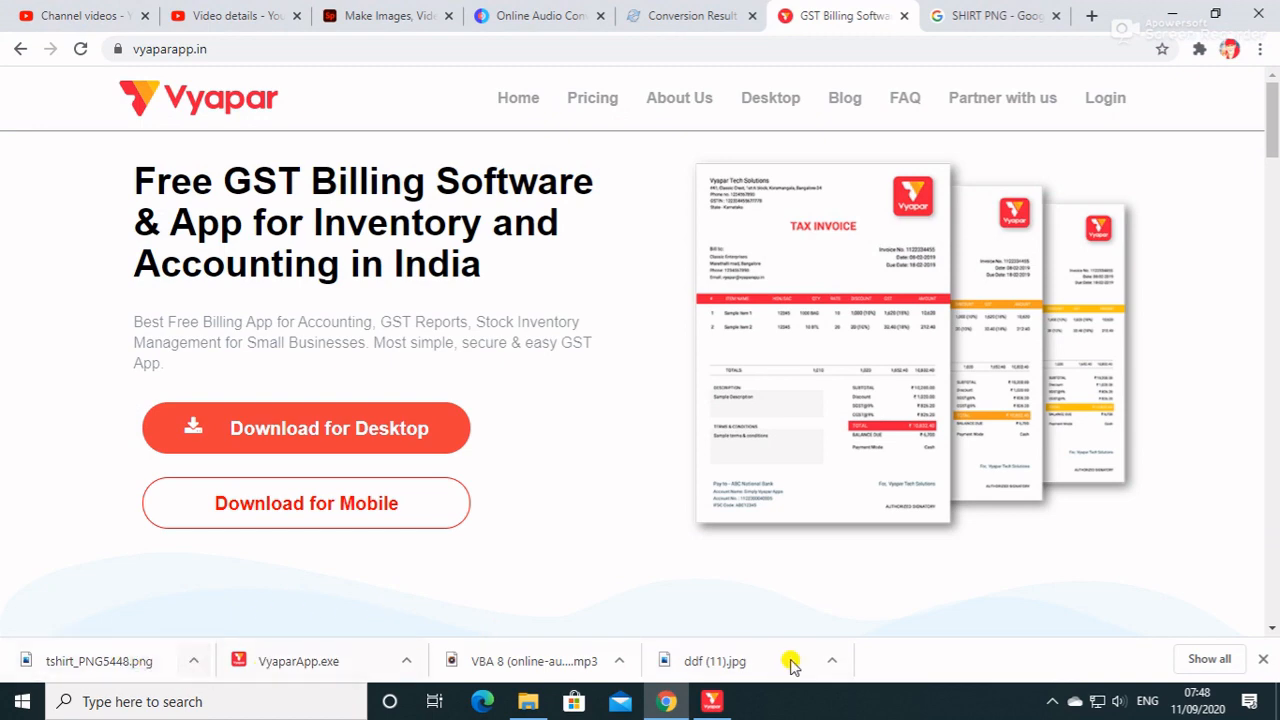
click(990, 16)
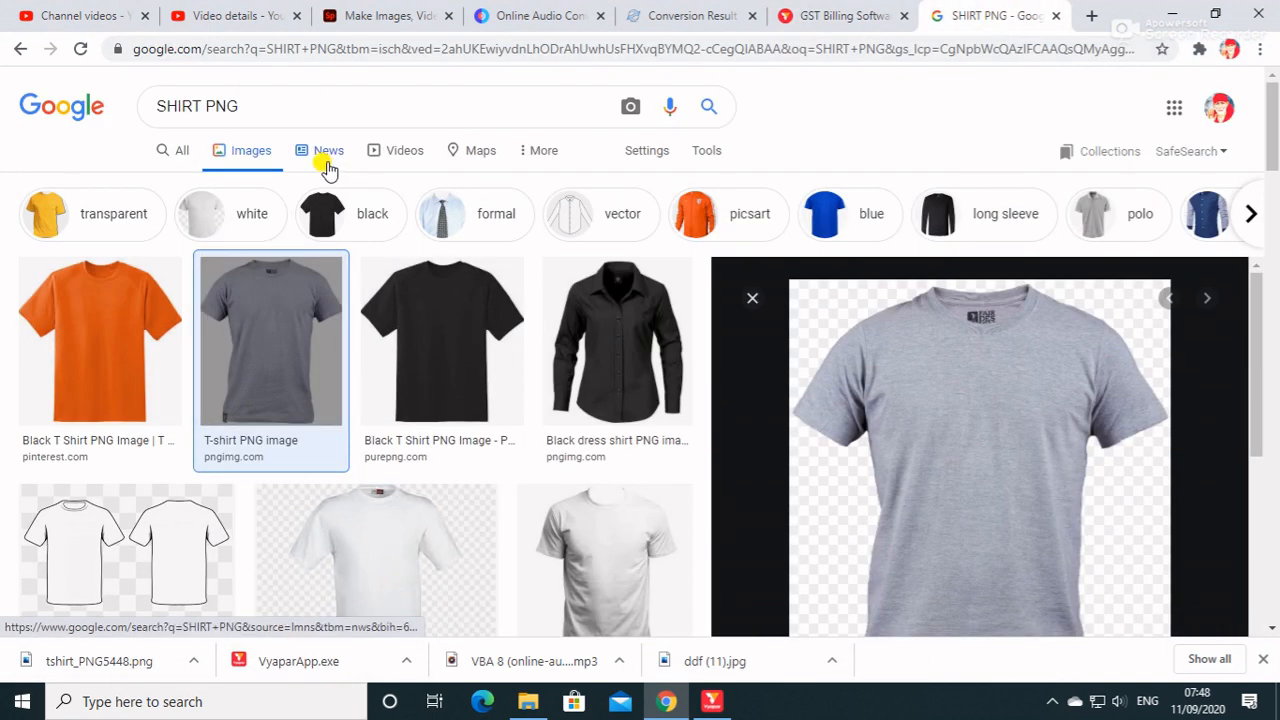
click(283, 100)
key(BackSpace)
key(BackSpace)
key(BackSpace)
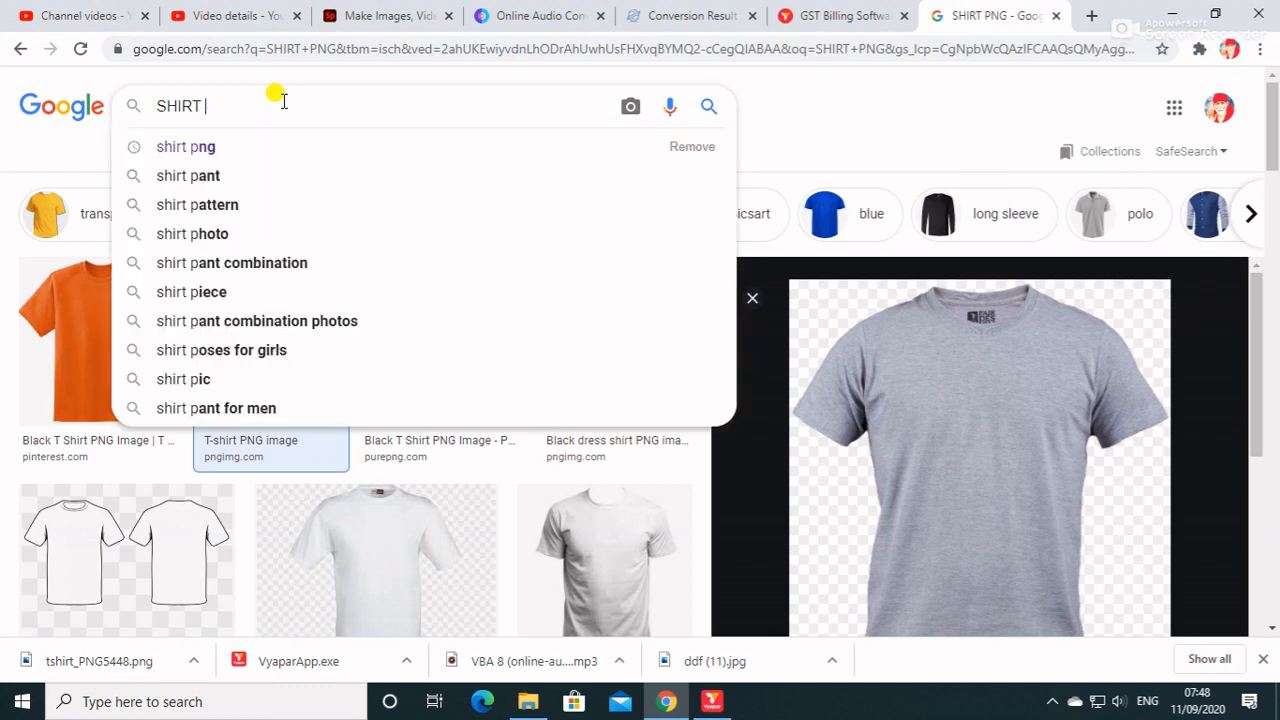
text(J)
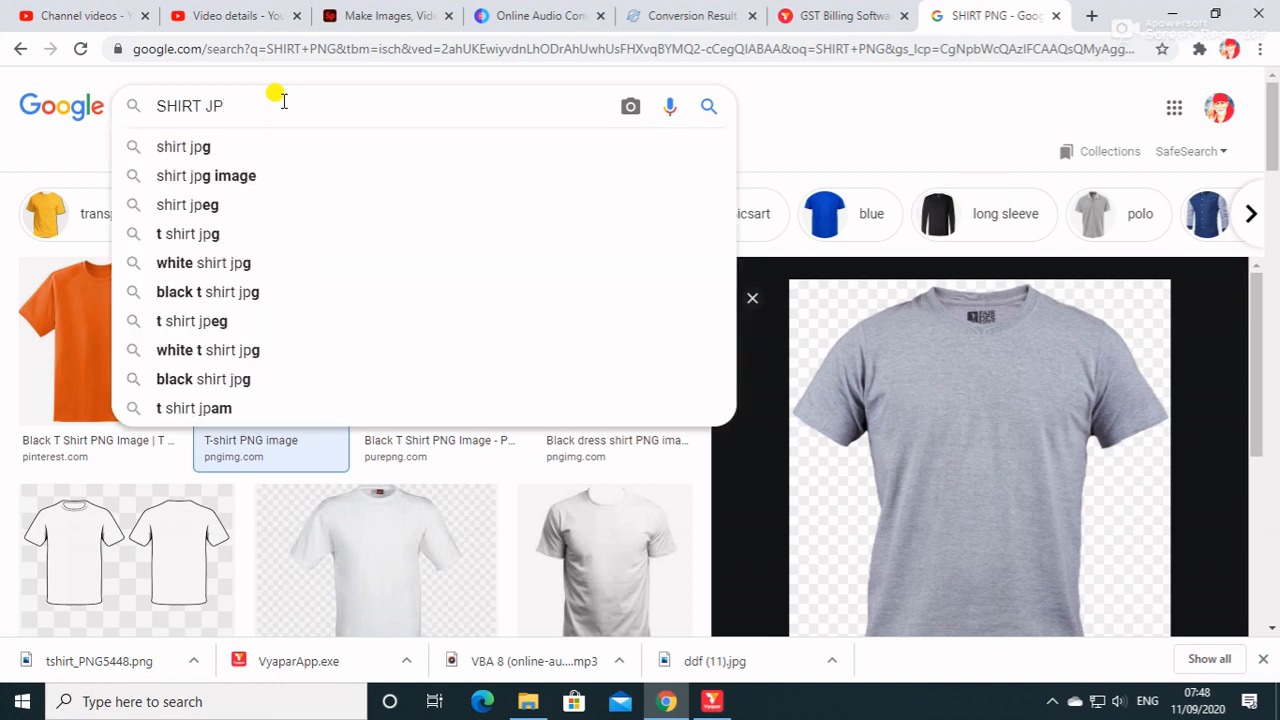
text(P)
key(Down)
key(Return)
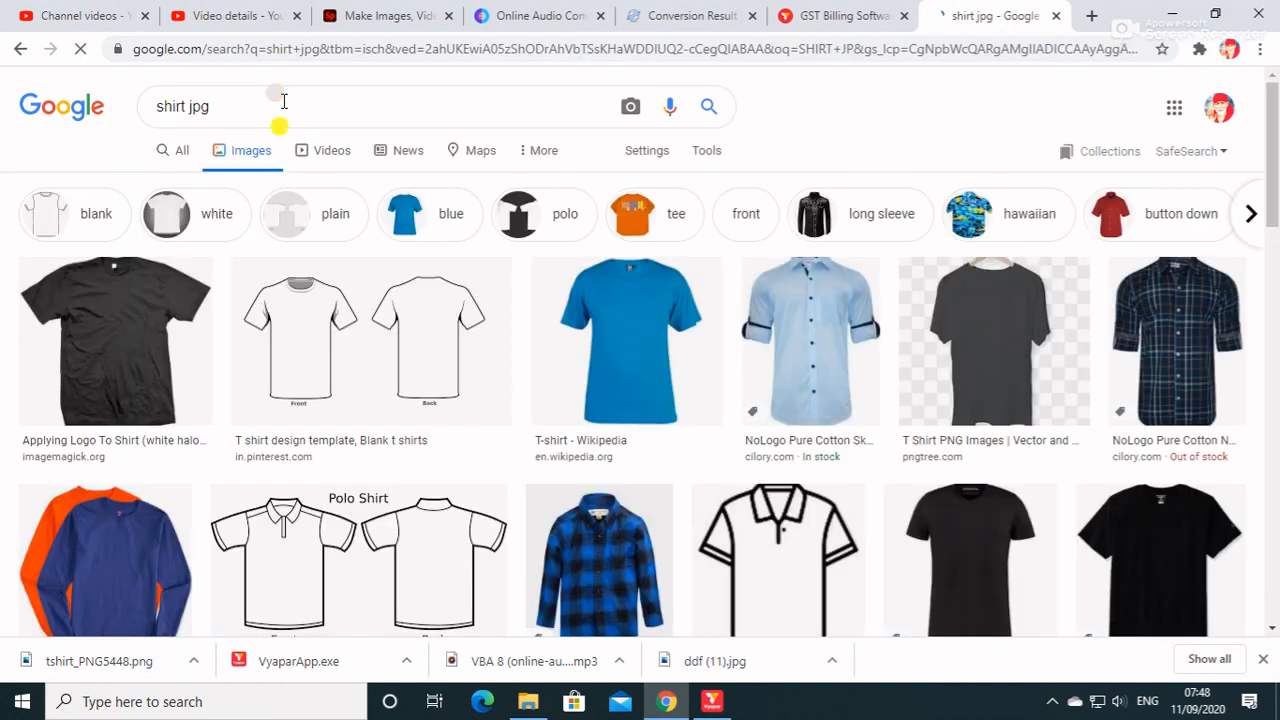
click(663, 348)
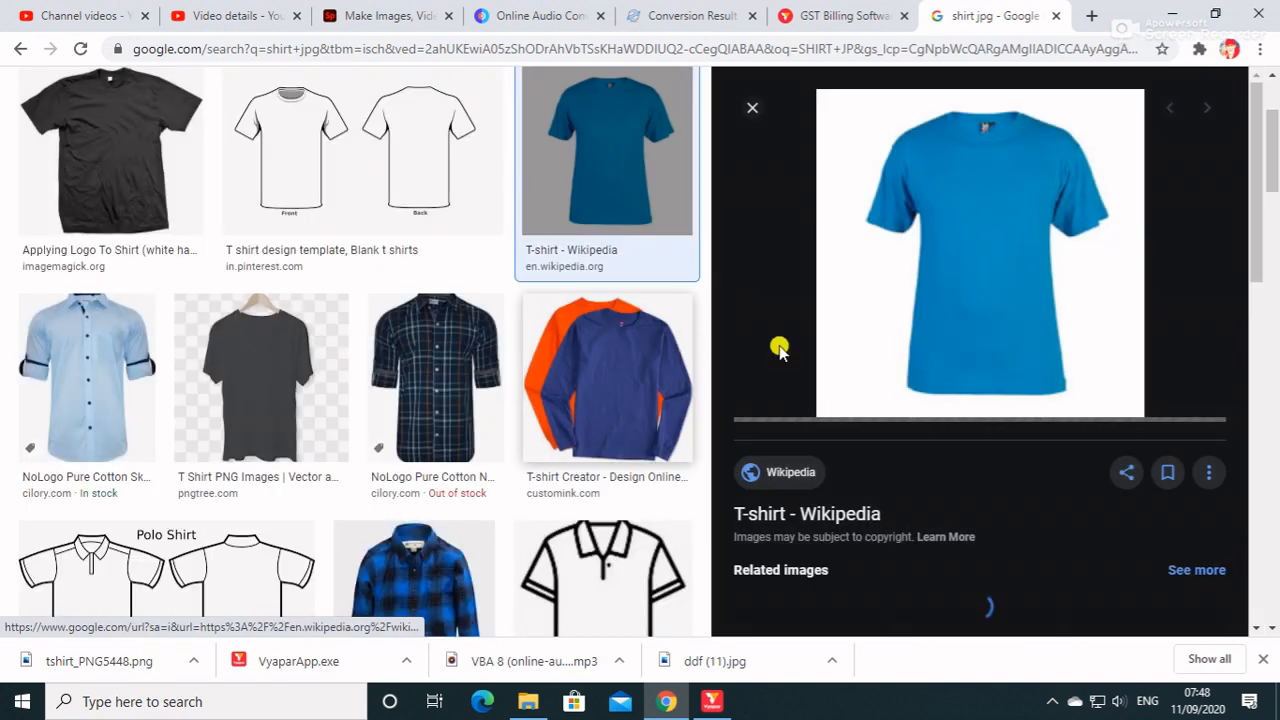
right_click(948, 280)
click(994, 446)
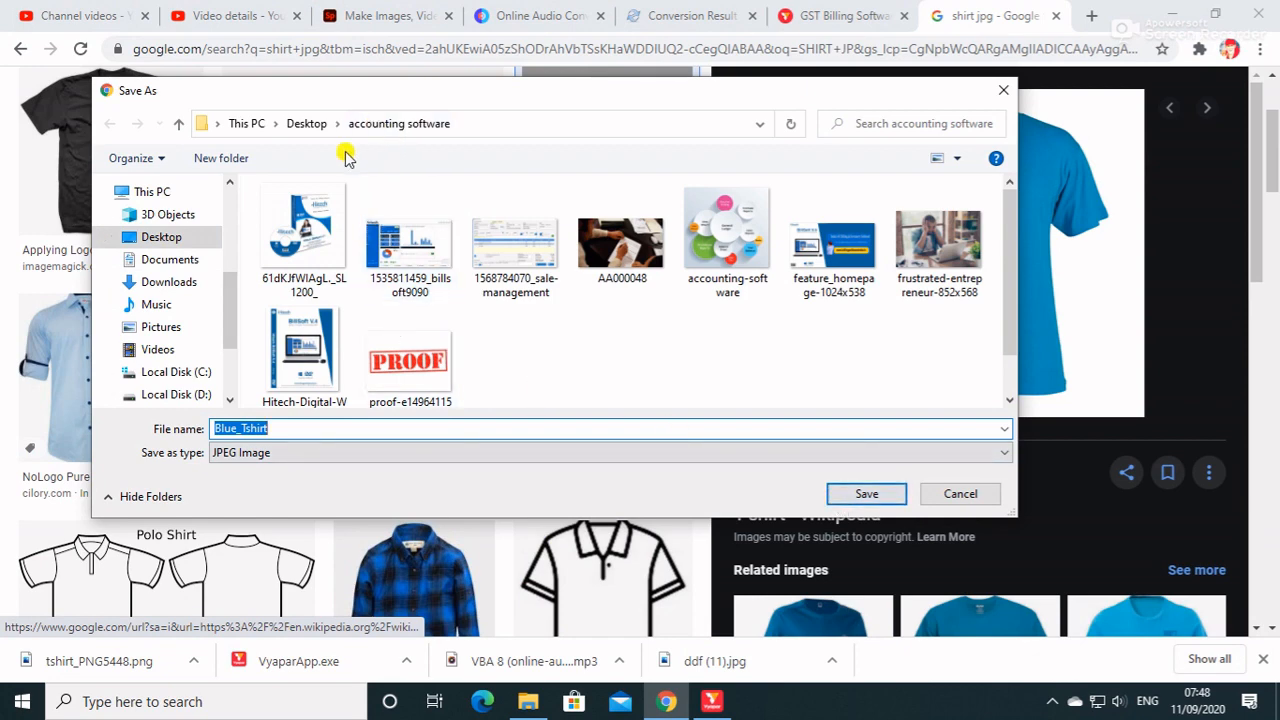
click(952, 492)
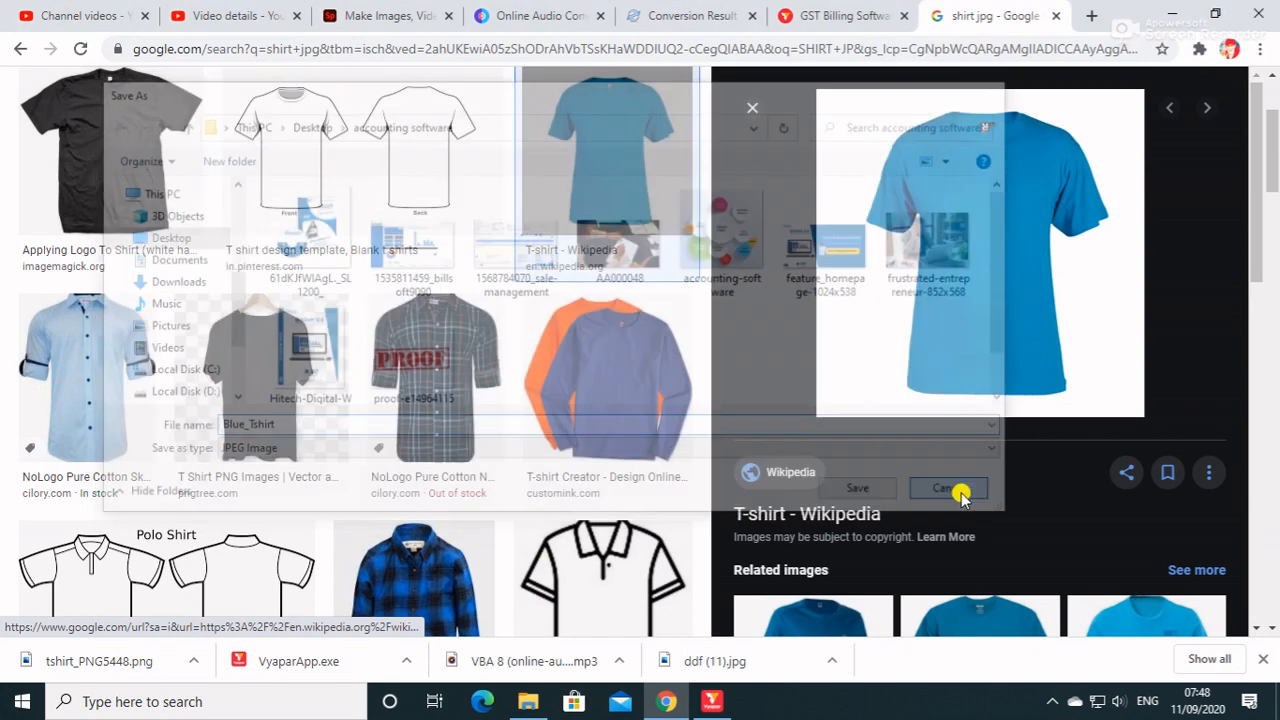
click(1173, 14)
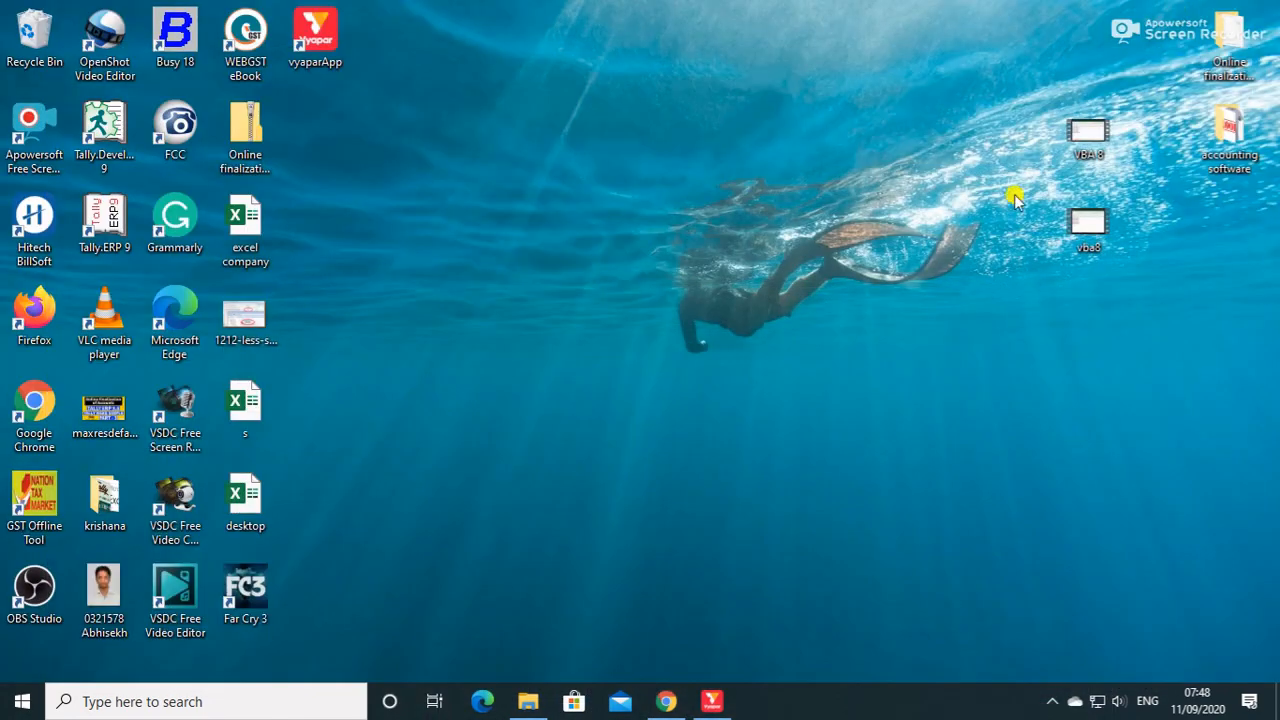
click(672, 707)
click(670, 703)
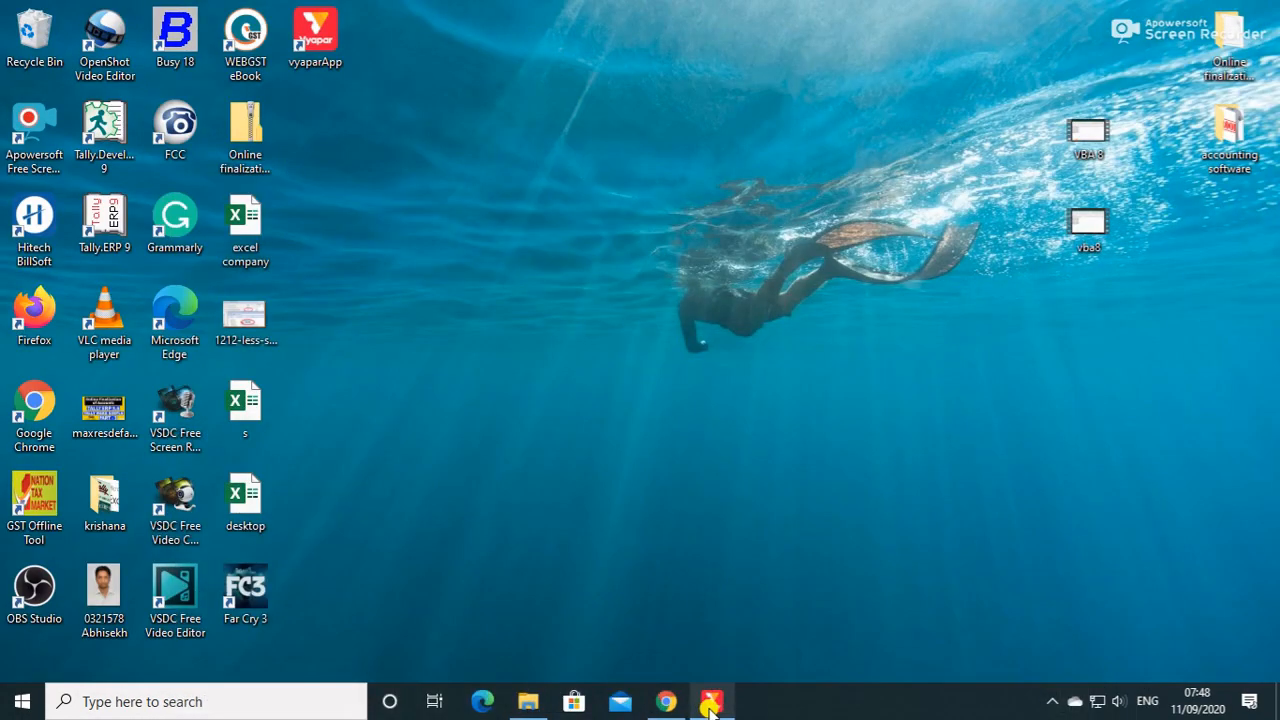
Switch to Vyapar and choose the grey T-shirt picture from the Desktop's accounting software folder as the item image.
click(712, 701)
click(451, 584)
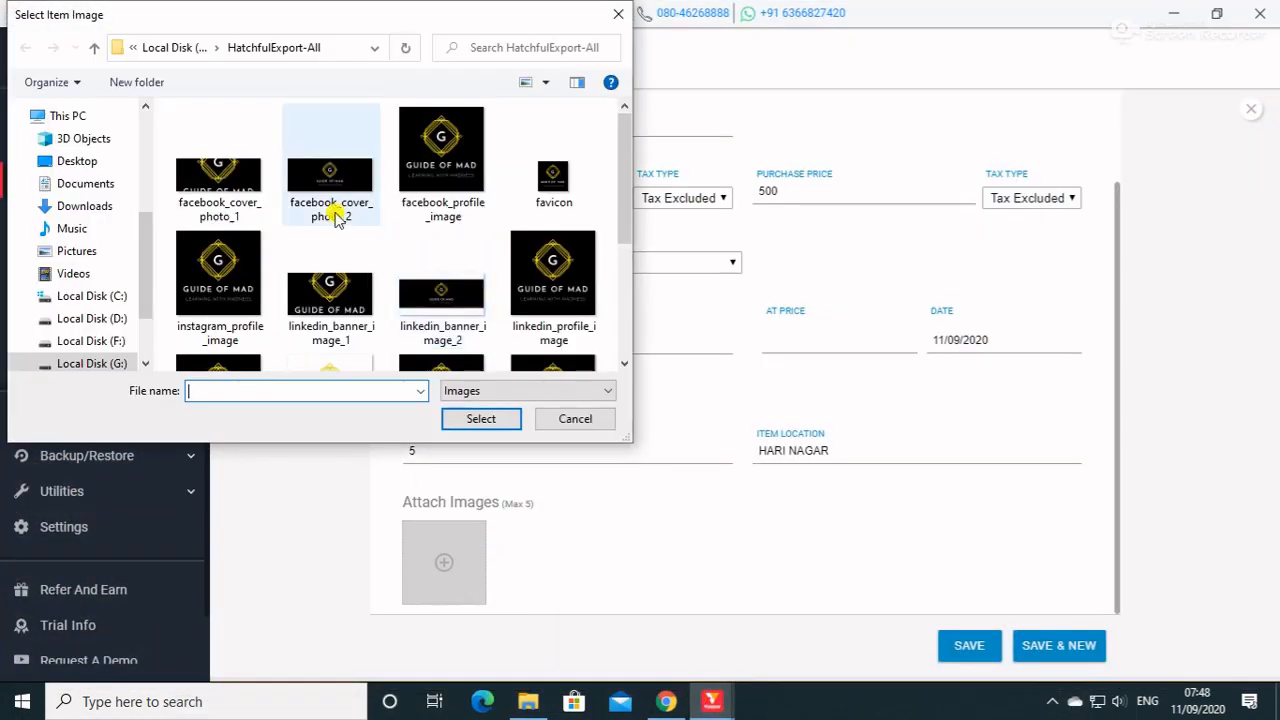
click(65, 161)
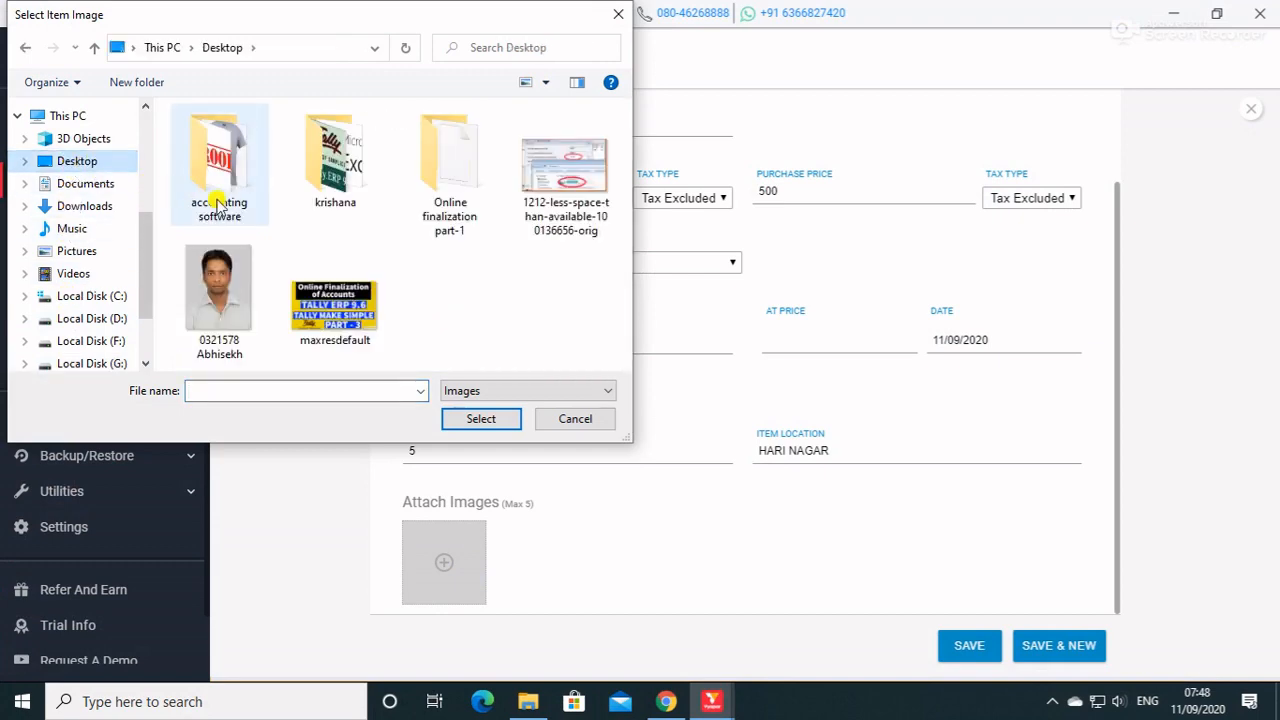
double_click(232, 178)
scroll(360, 320, down, 5)
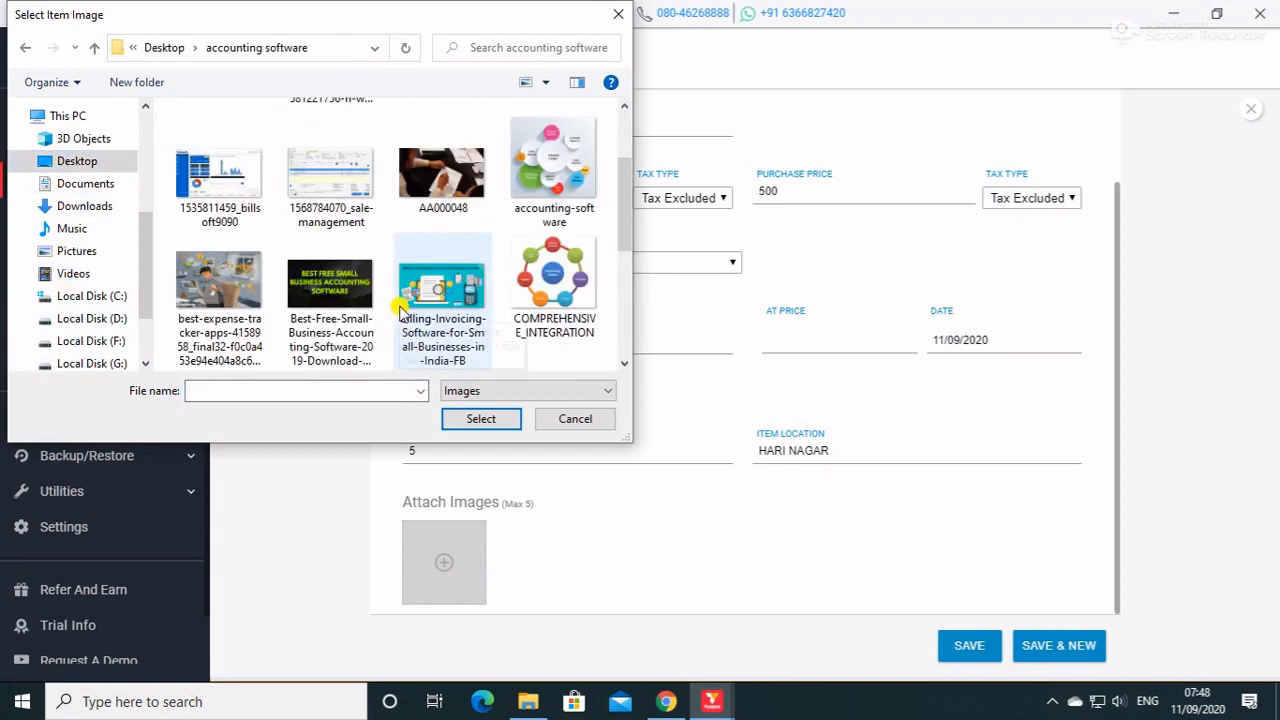
click(445, 270)
click(488, 421)
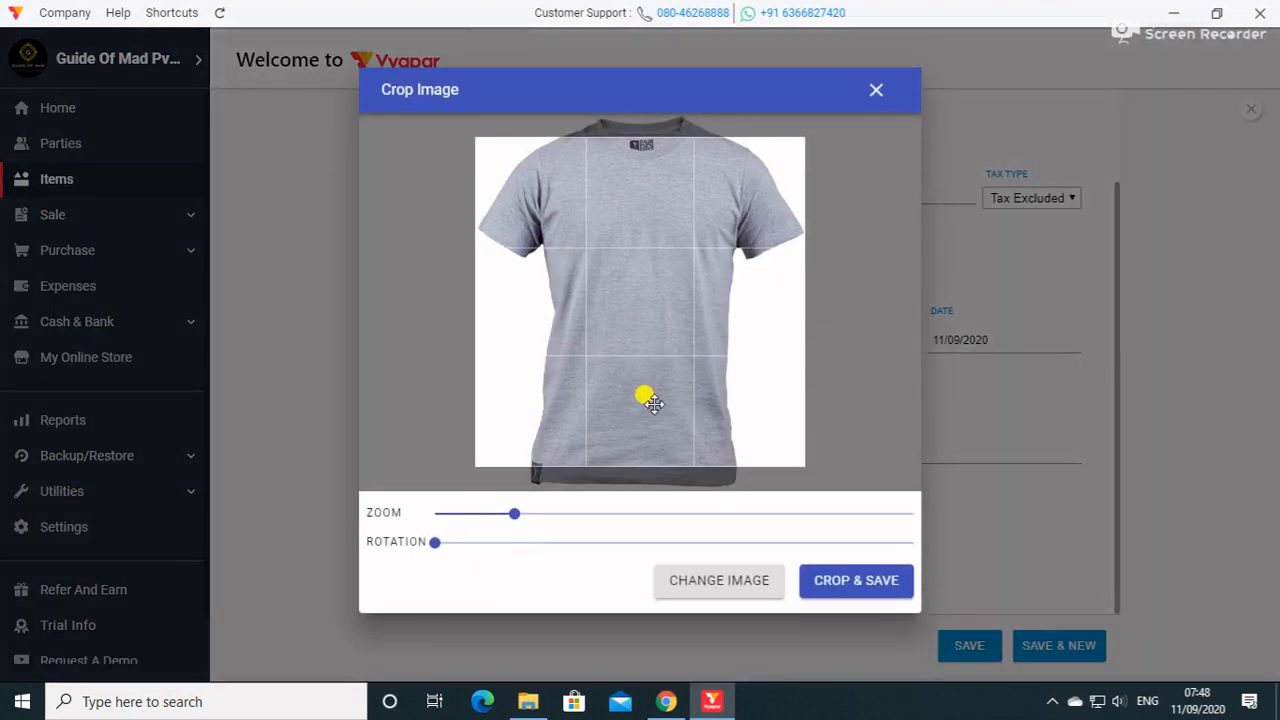
Zoom out and reposition the picture so the whole T-shirt fits the crop frame, save the crop and save the item.
drag(647, 291, 652, 324)
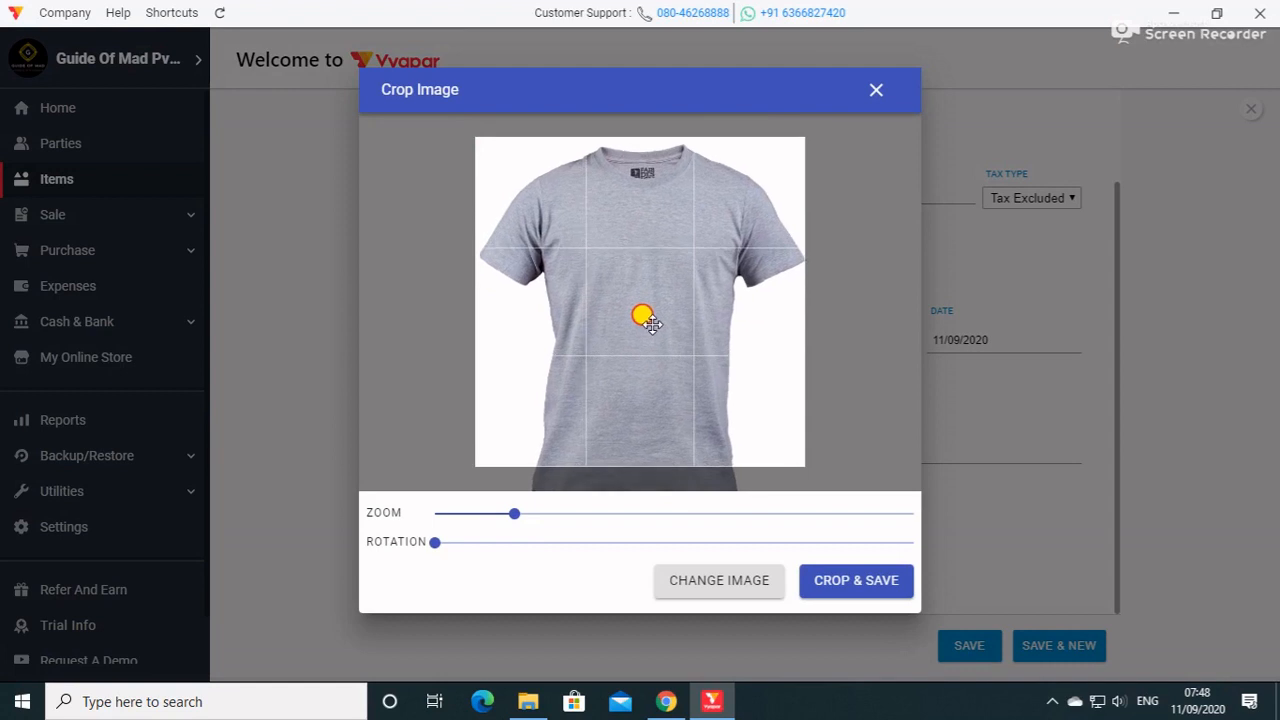
drag(512, 515, 470, 516)
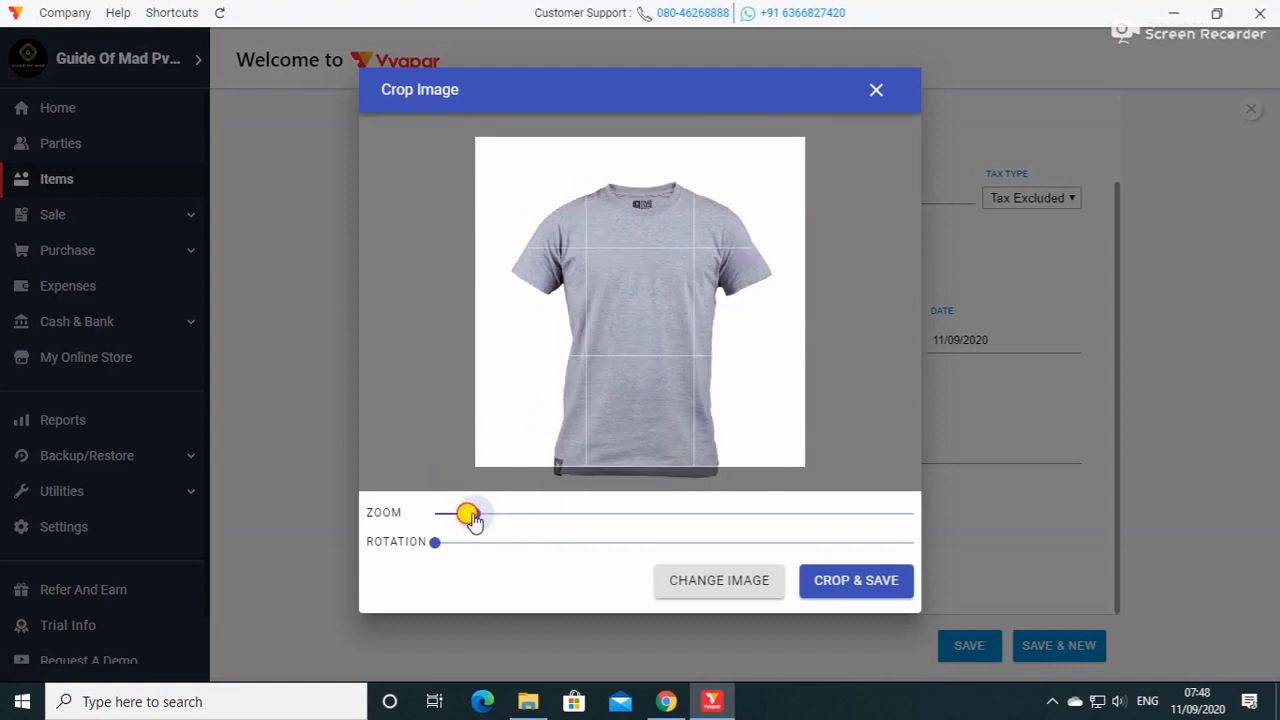
mouse_move(651, 377)
mouse_down()
mouse_move(651, 343)
mouse_move(657, 360)
mouse_up()
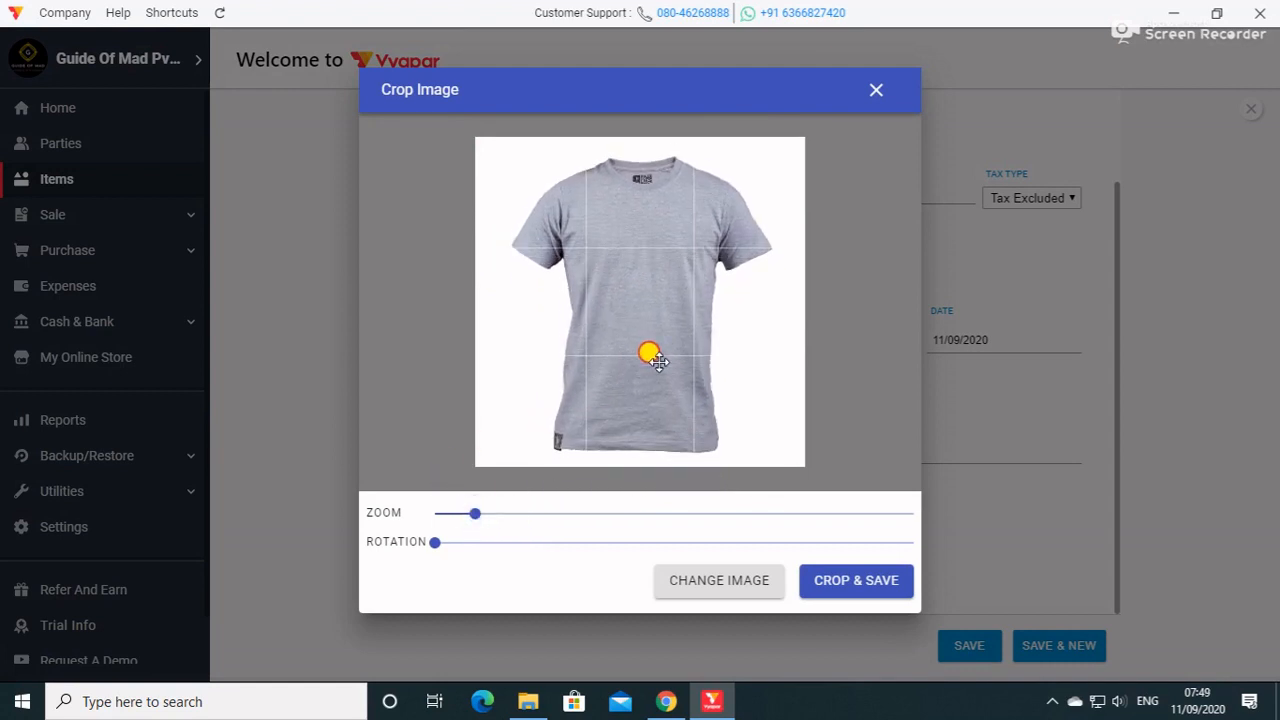
click(843, 592)
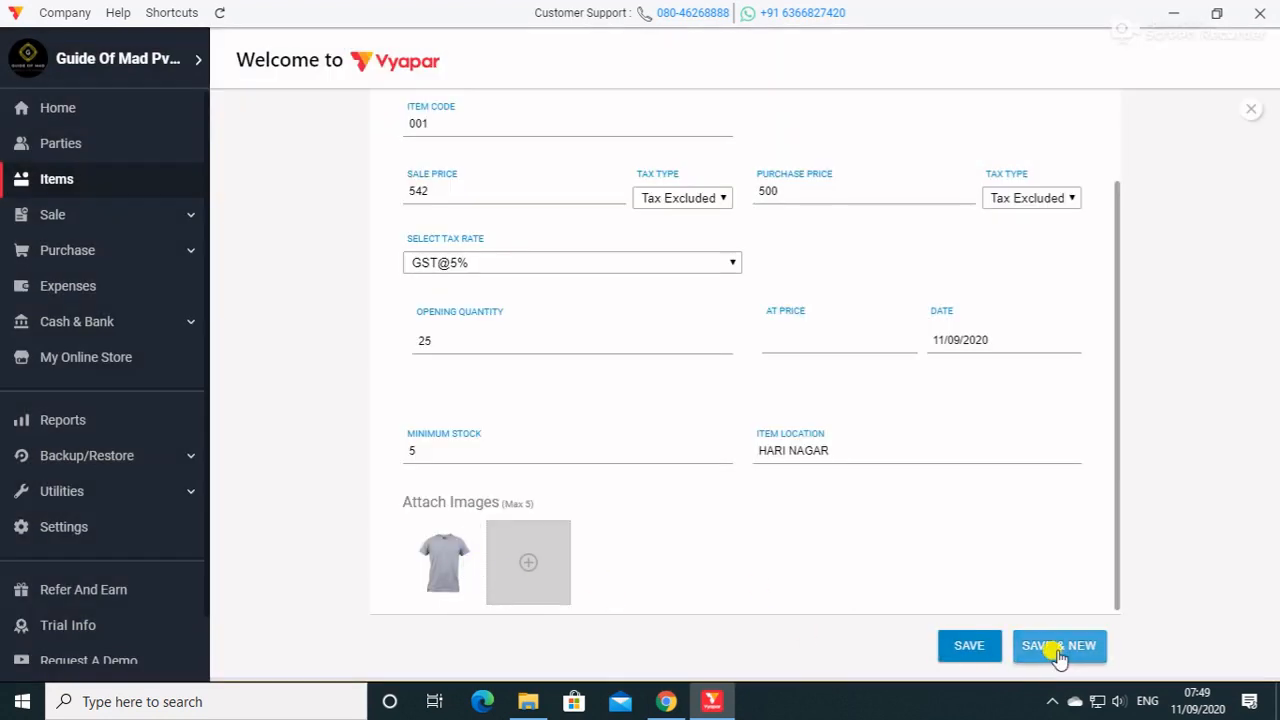
click(980, 646)
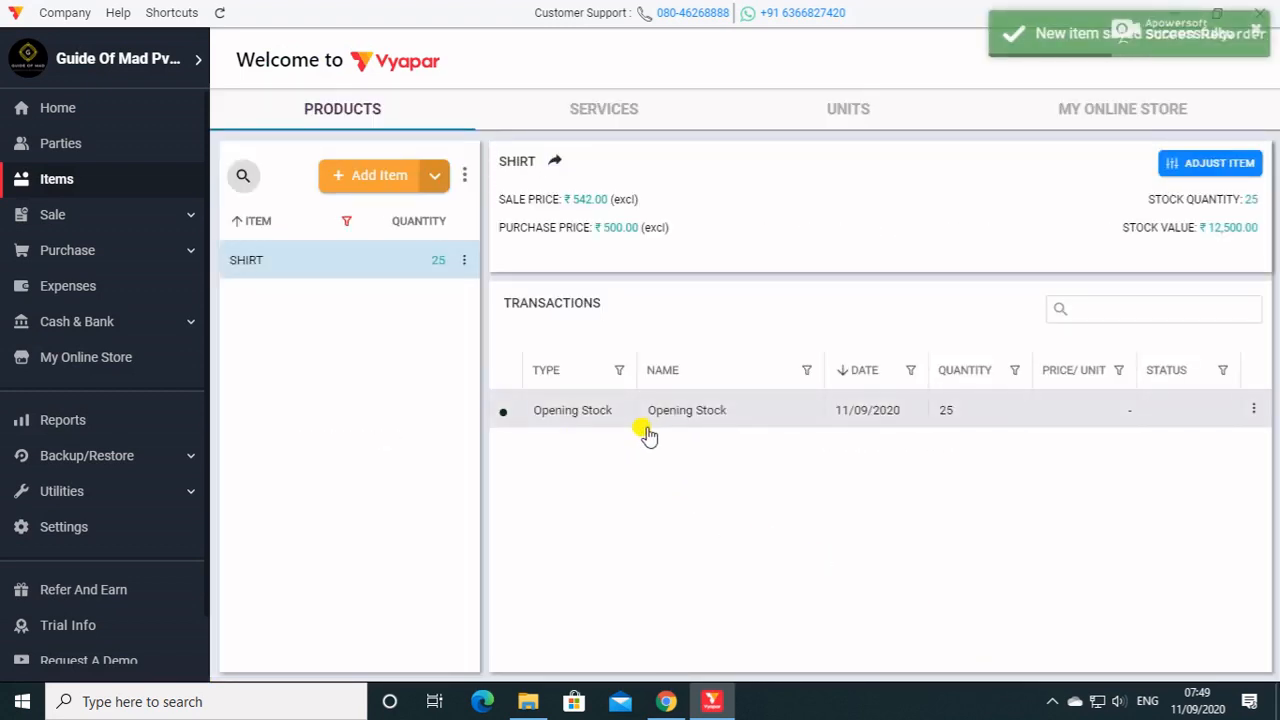
Start the first sale invoice and select the existing party as its customer.
click(86, 216)
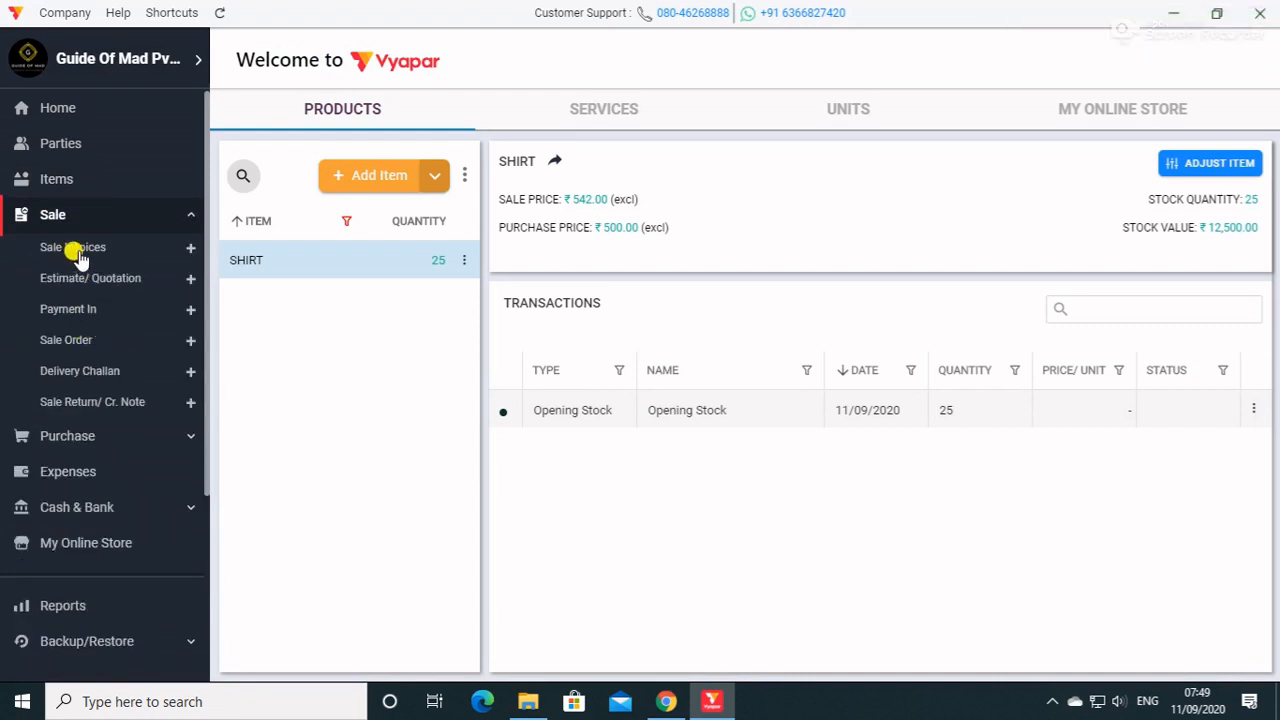
click(78, 252)
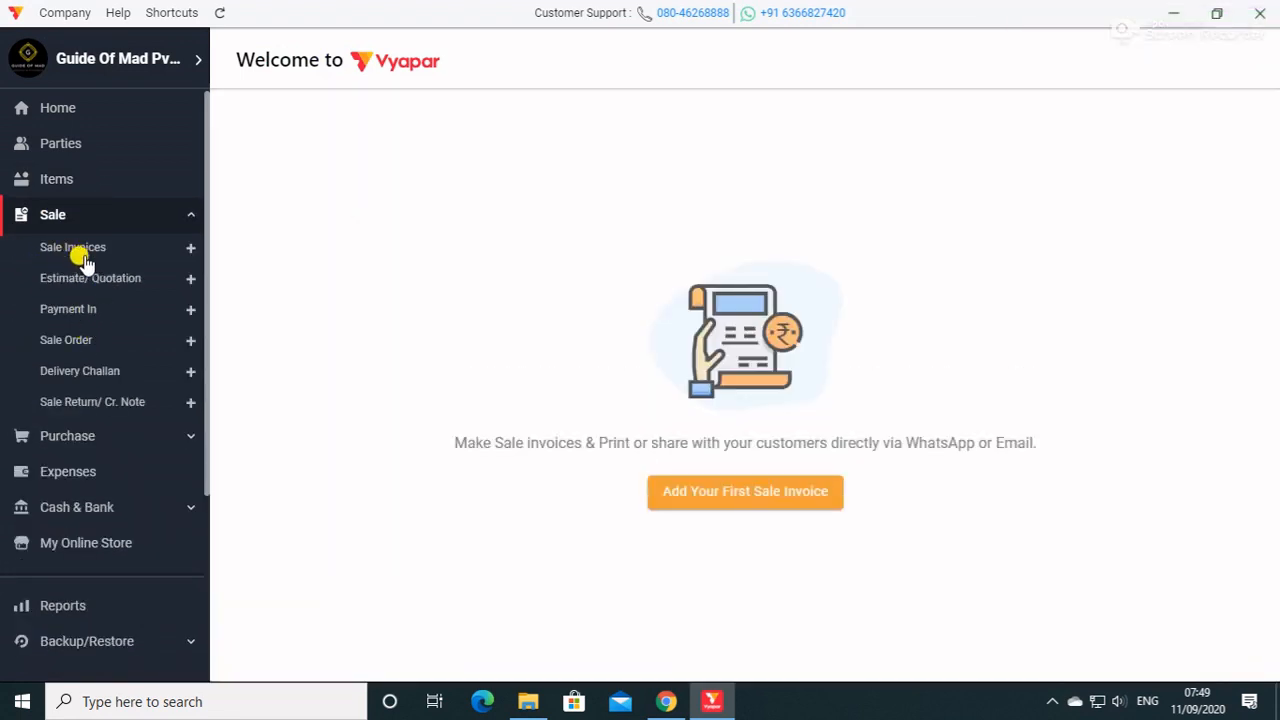
click(94, 284)
click(100, 254)
click(760, 503)
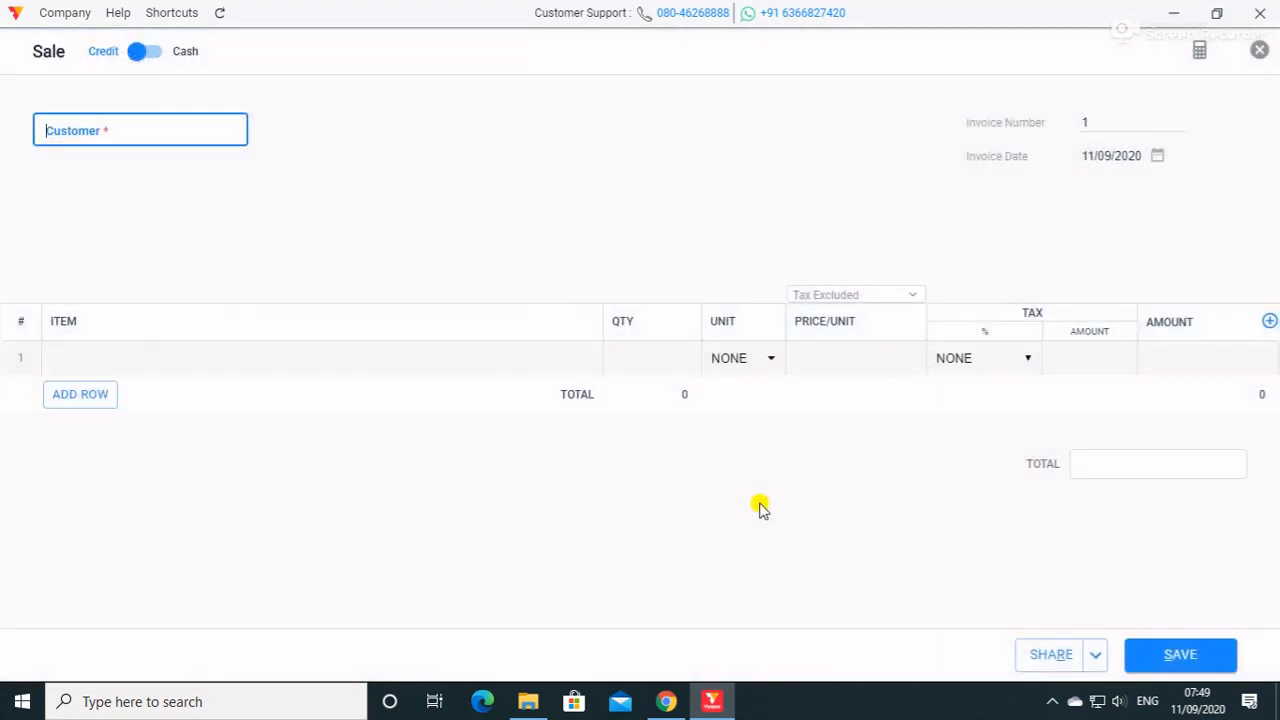
click(133, 133)
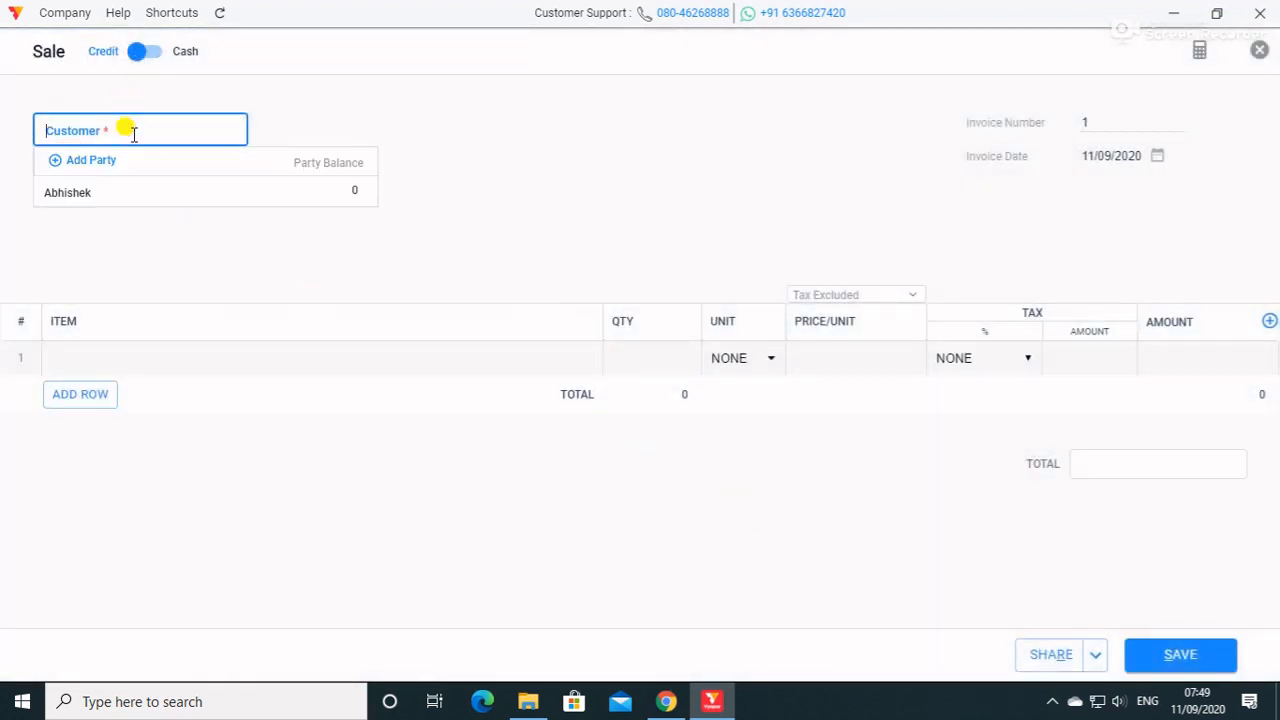
click(88, 200)
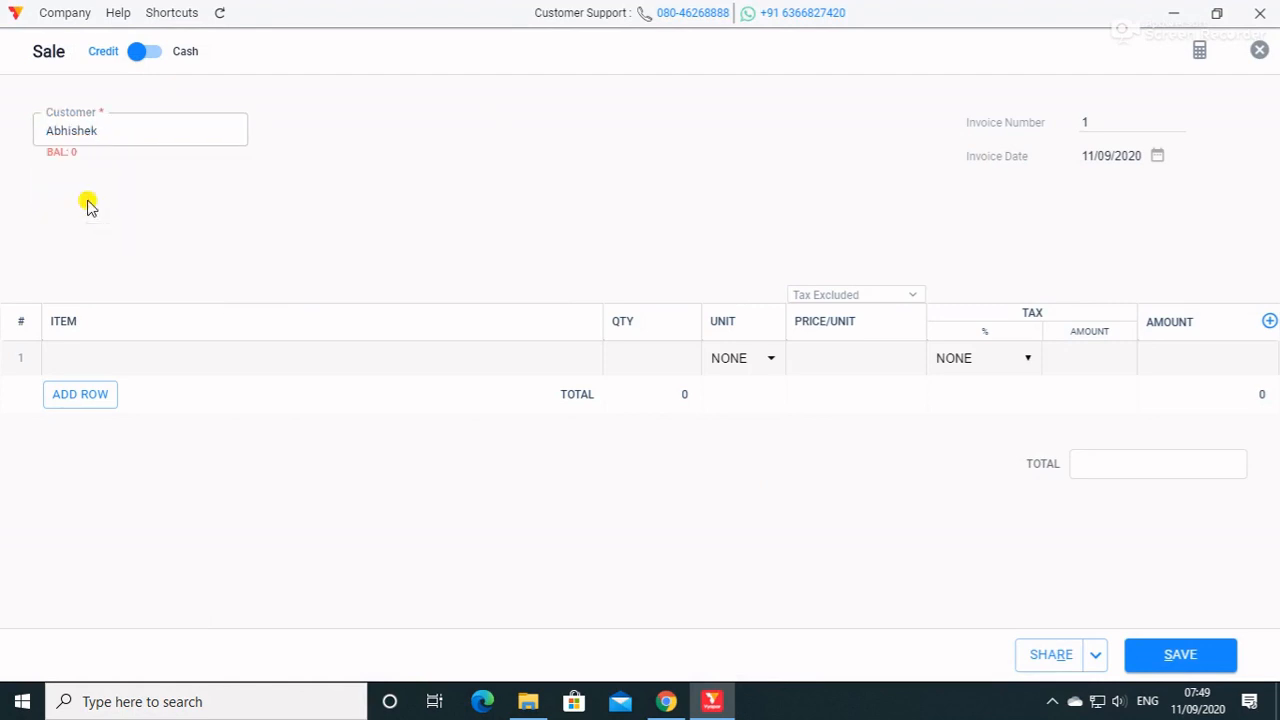
Set the invoice number to 0001 and add the SHIRT item to the first line with a quantity of 3.
click(1096, 120)
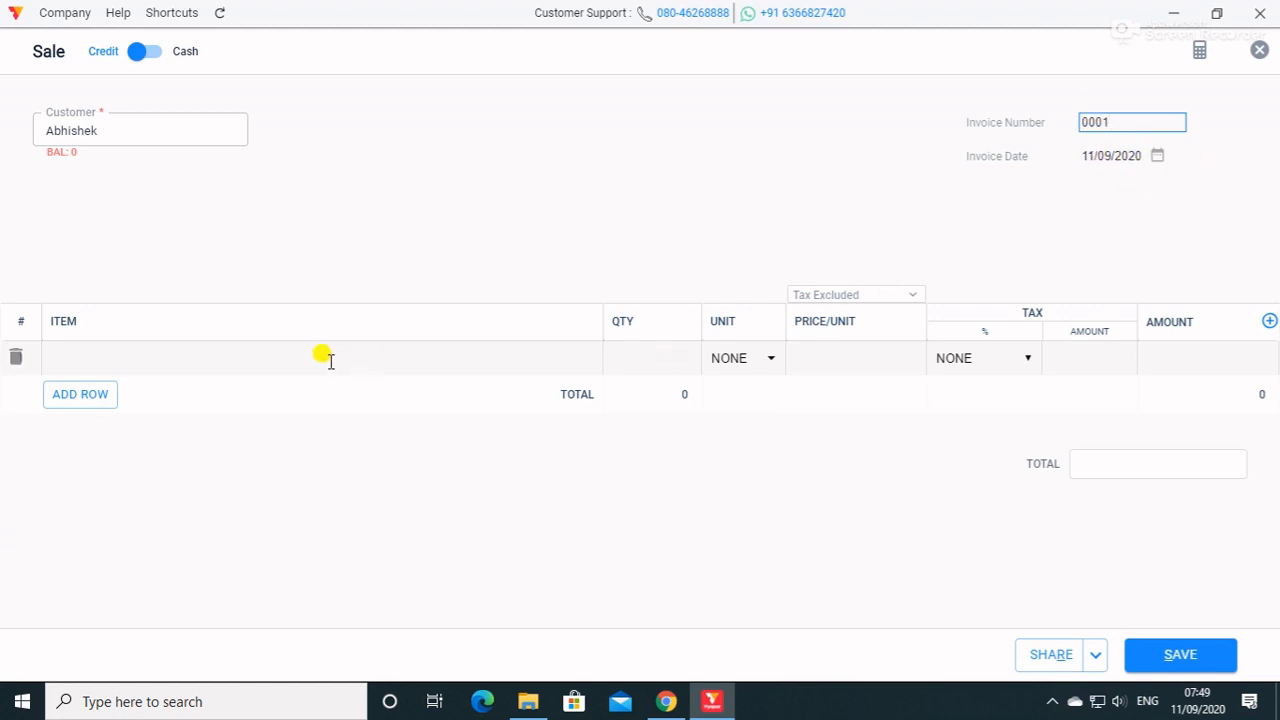
click(191, 358)
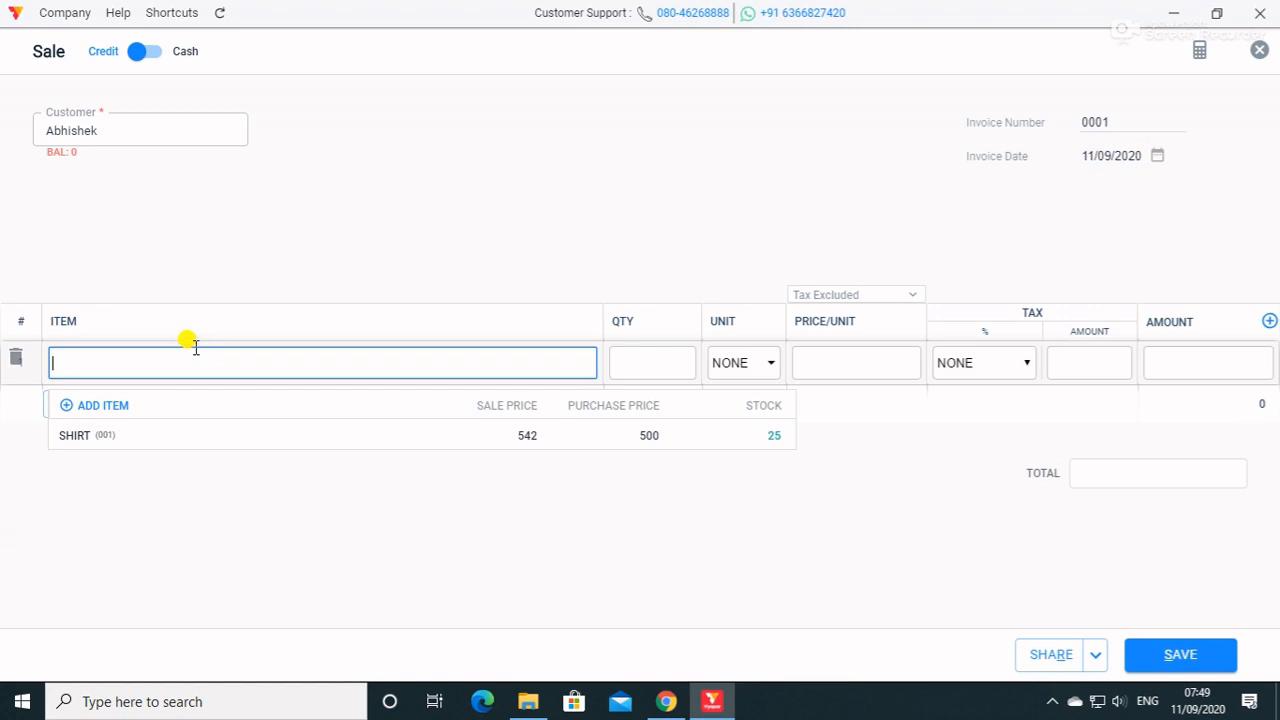
click(148, 437)
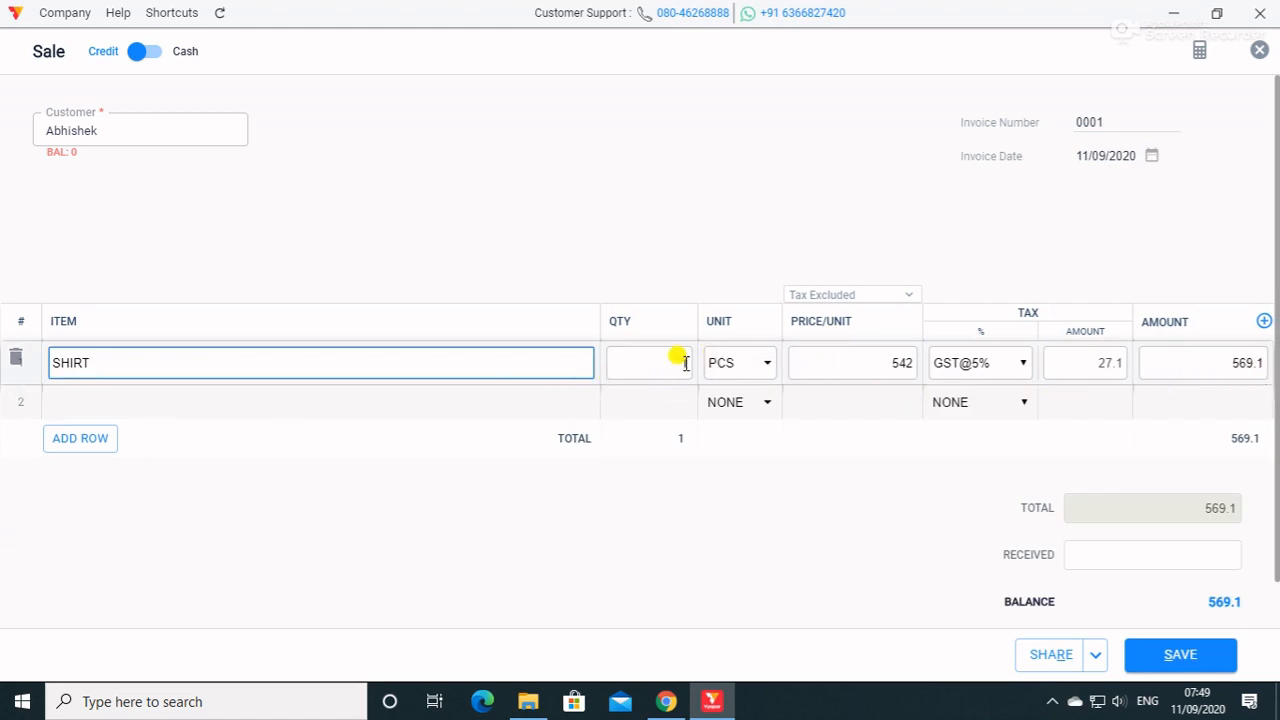
click(686, 362)
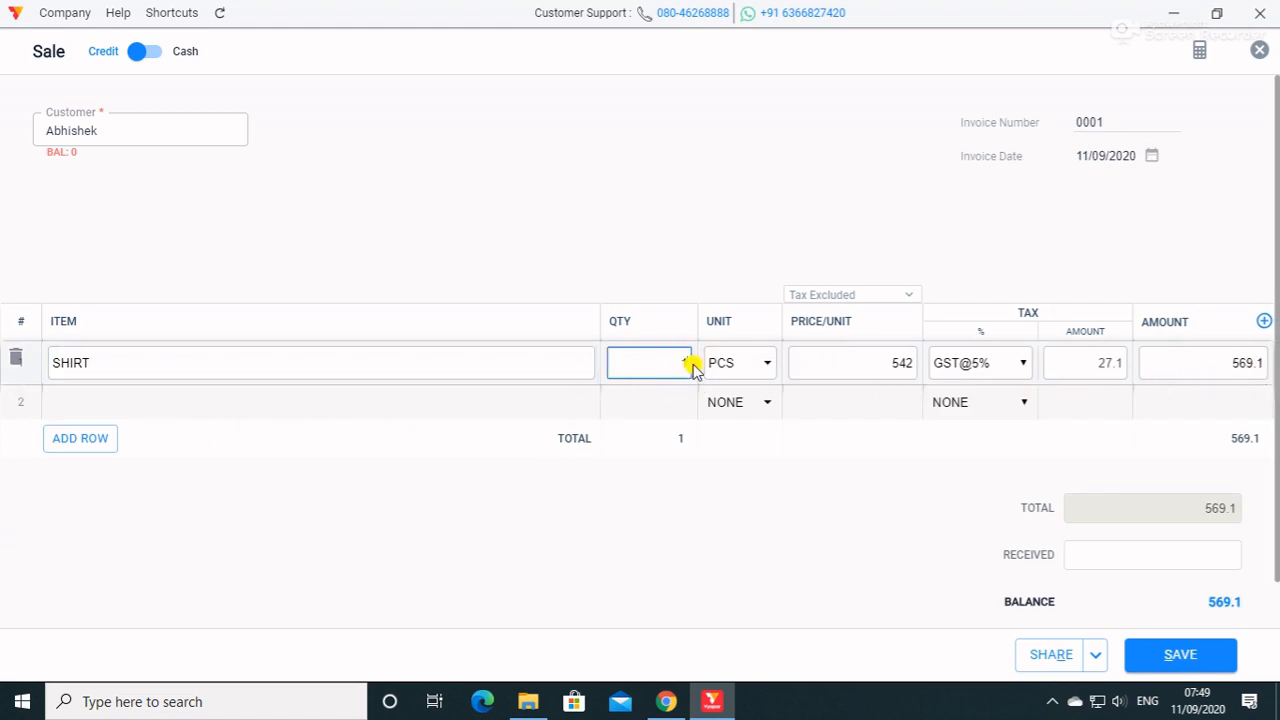
key(BackSpace)
text(3)
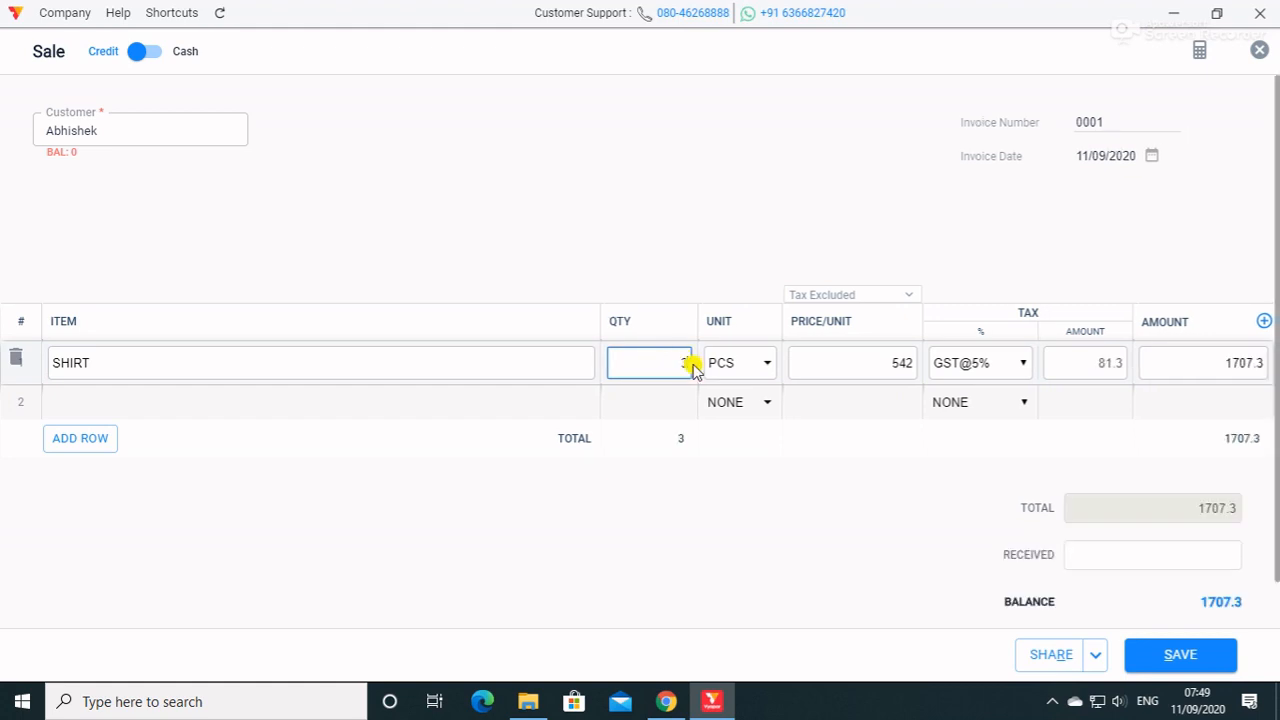
click(857, 365)
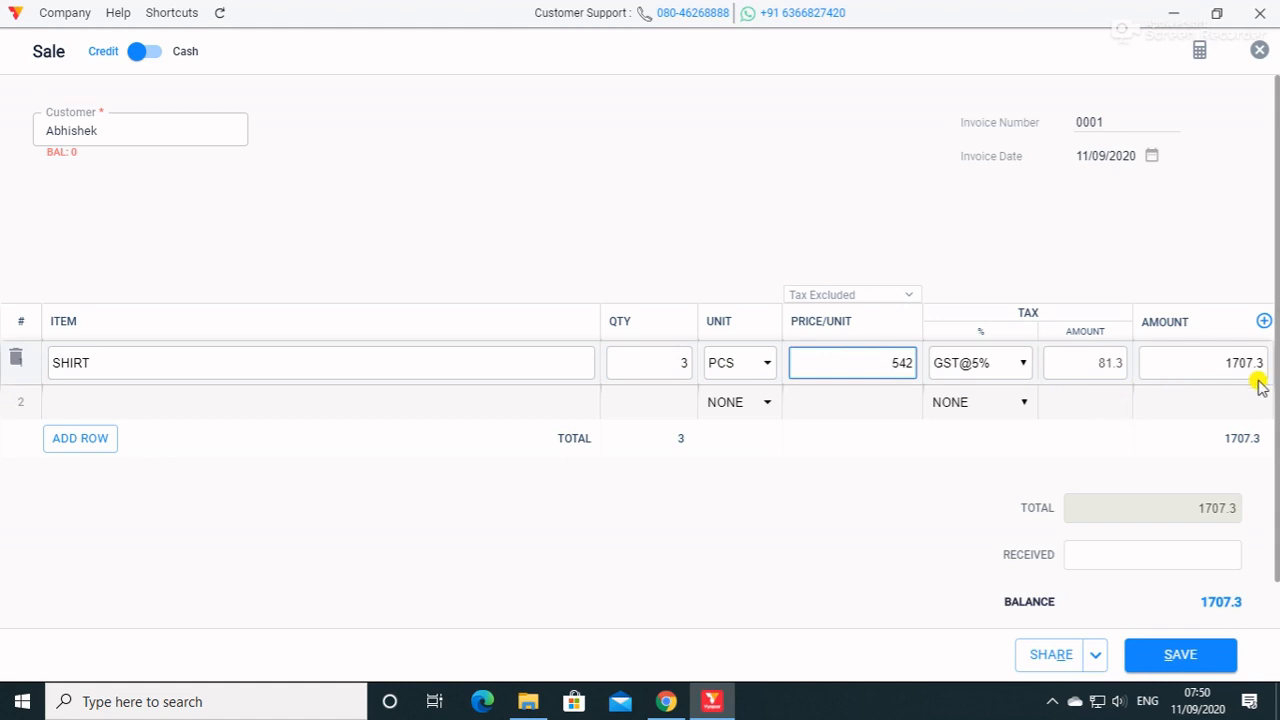
click(1200, 366)
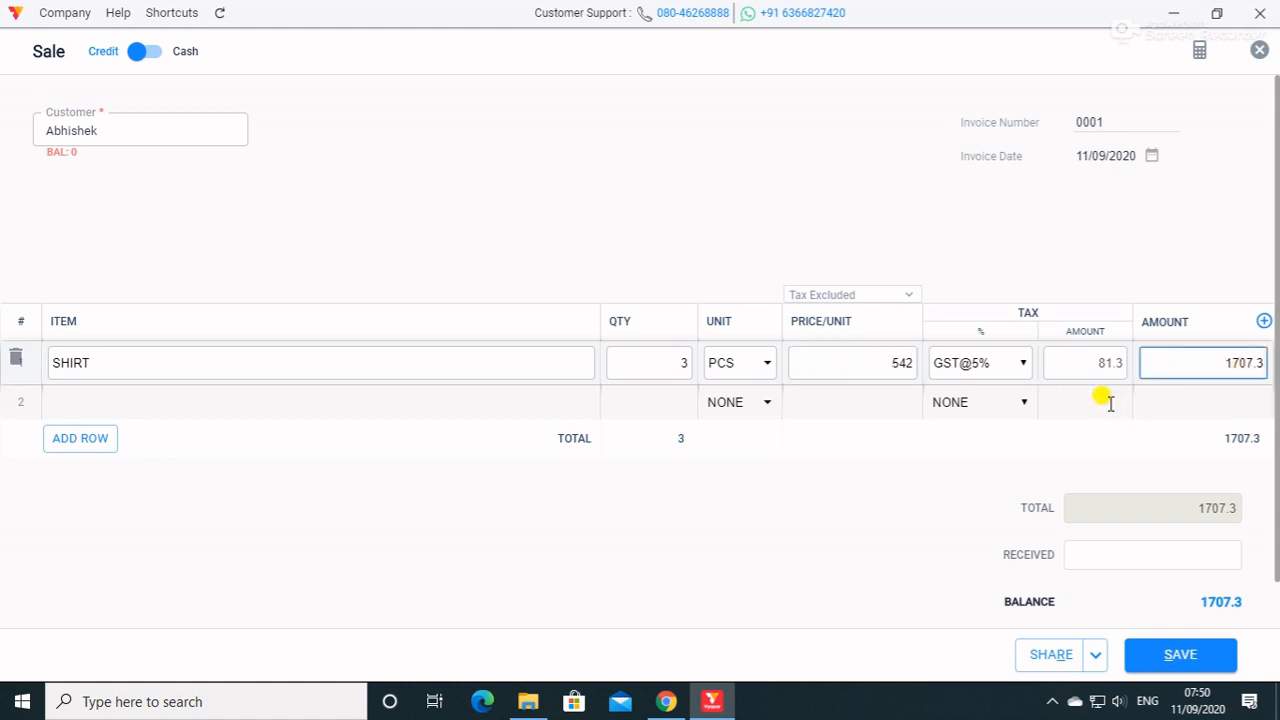
Start a new product named JEANS from the second invoice line and set its base unit to PIECES (PCS).
click(206, 399)
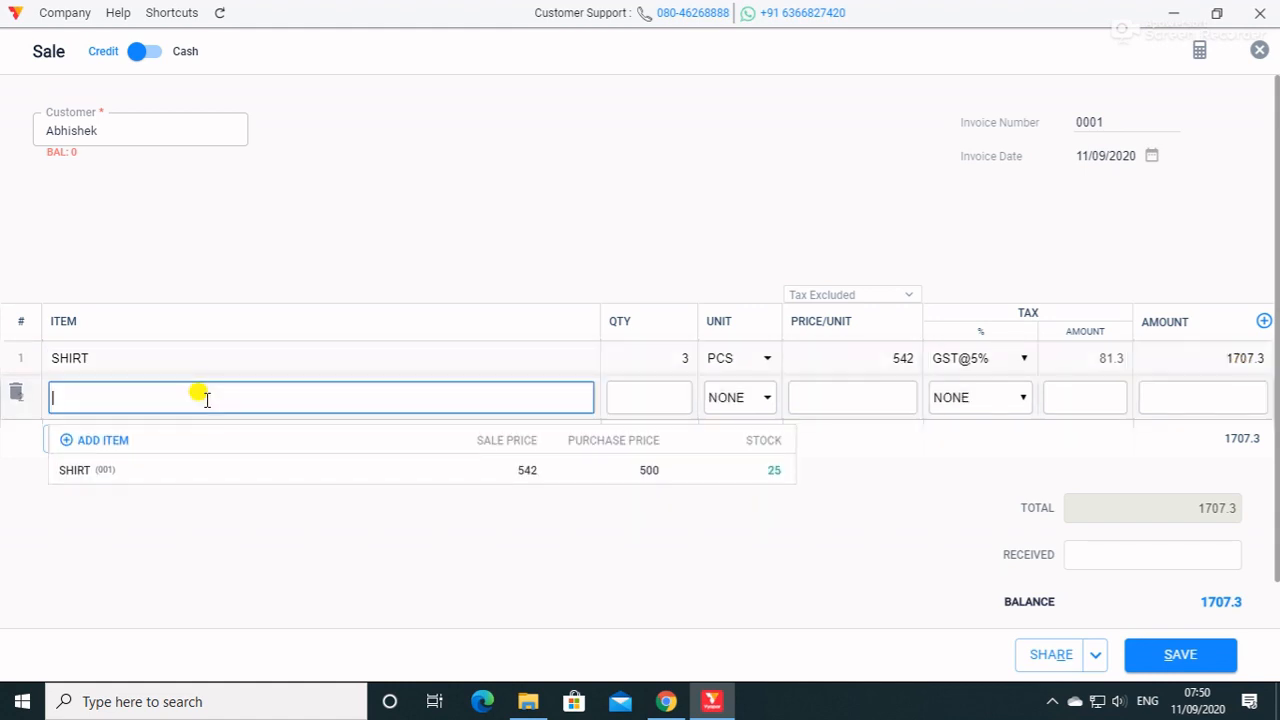
click(107, 443)
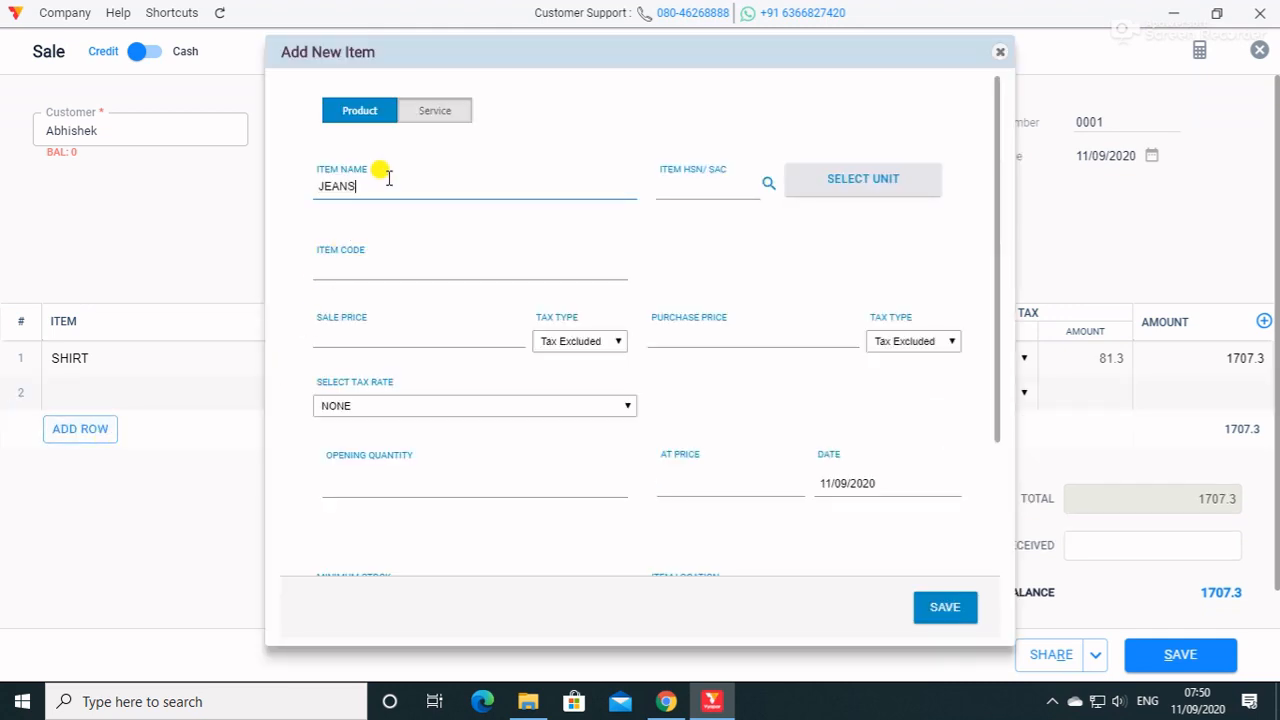
click(847, 190)
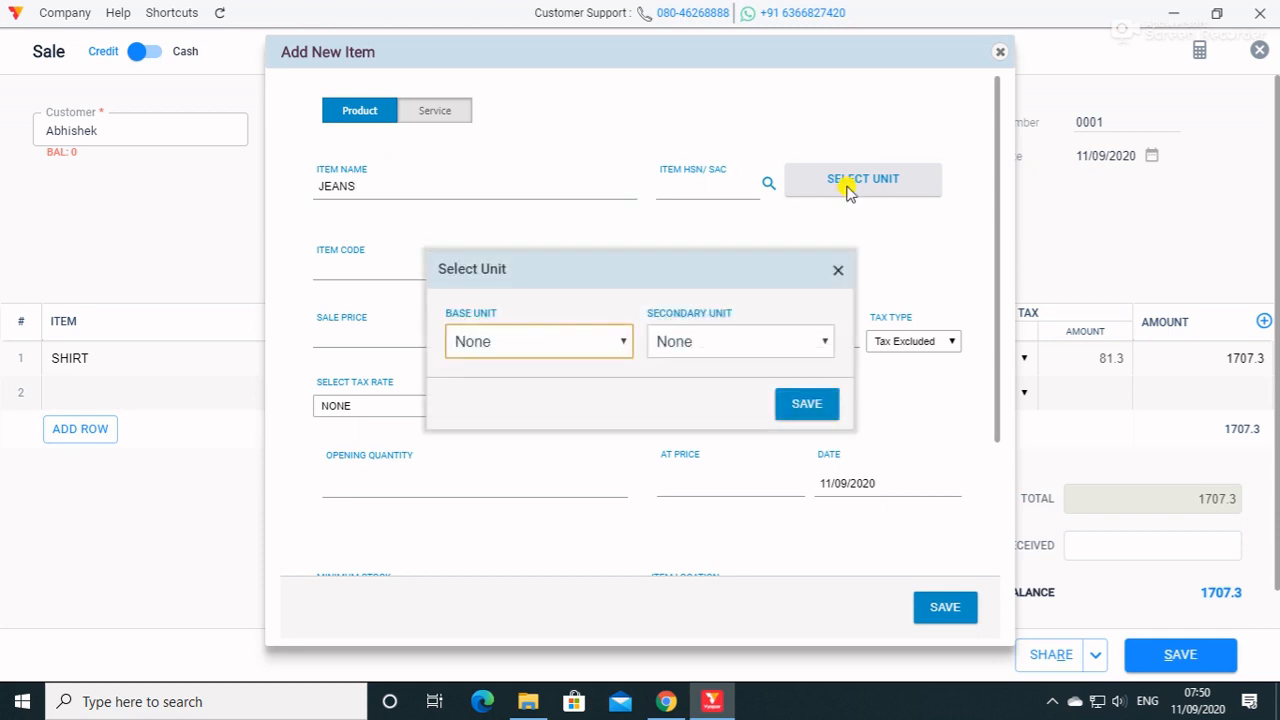
click(585, 348)
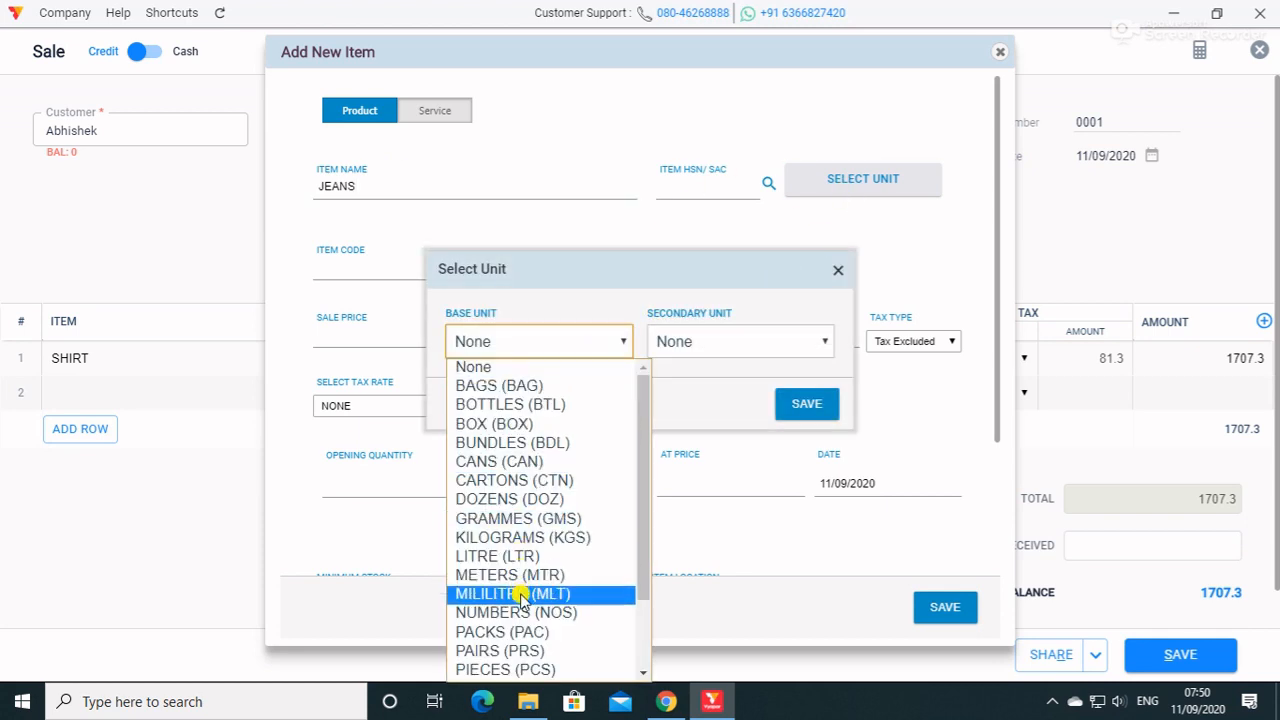
click(506, 669)
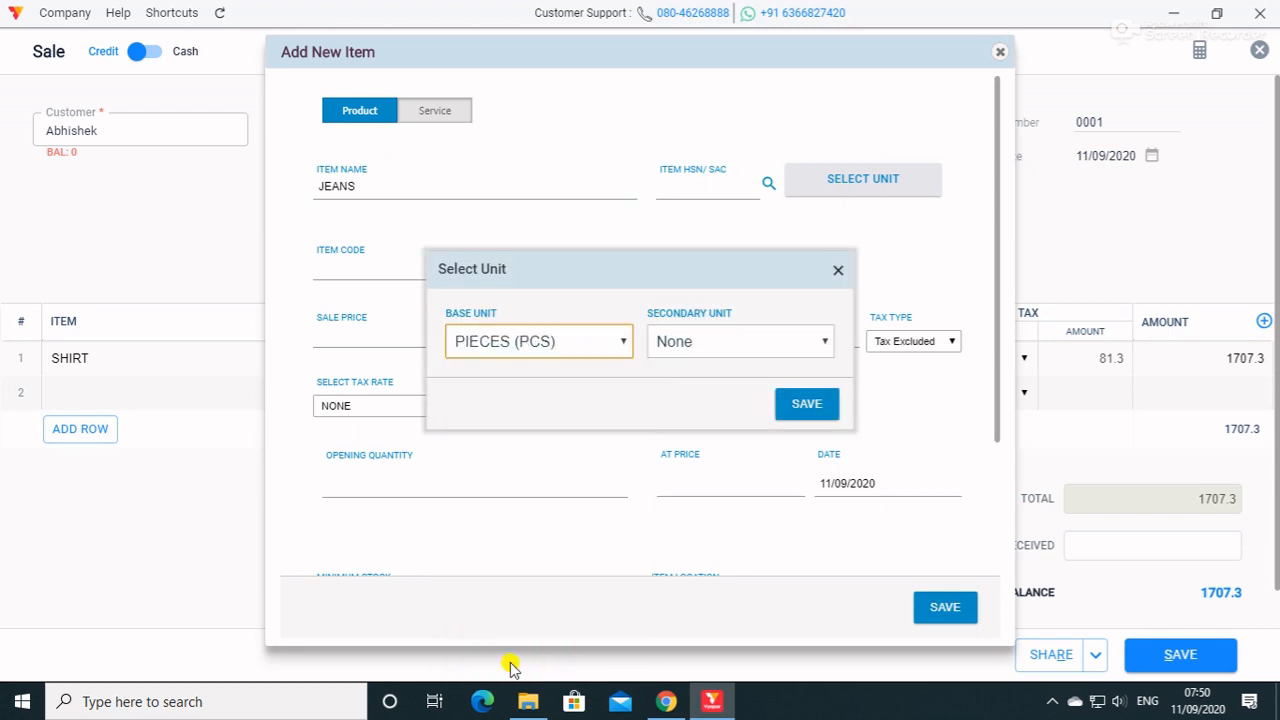
click(808, 404)
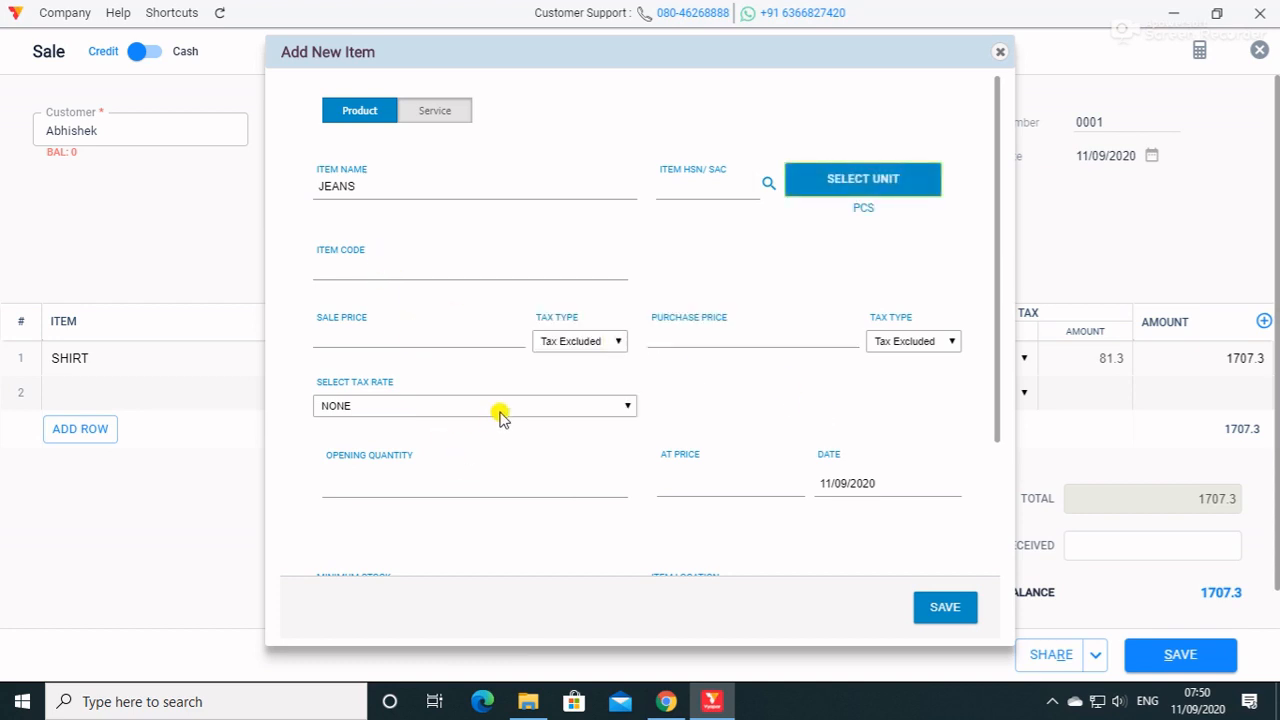
Give the JEANS item a sale price of 850, a purchase price of 750 and an opening quantity of 95, and save it.
click(440, 337)
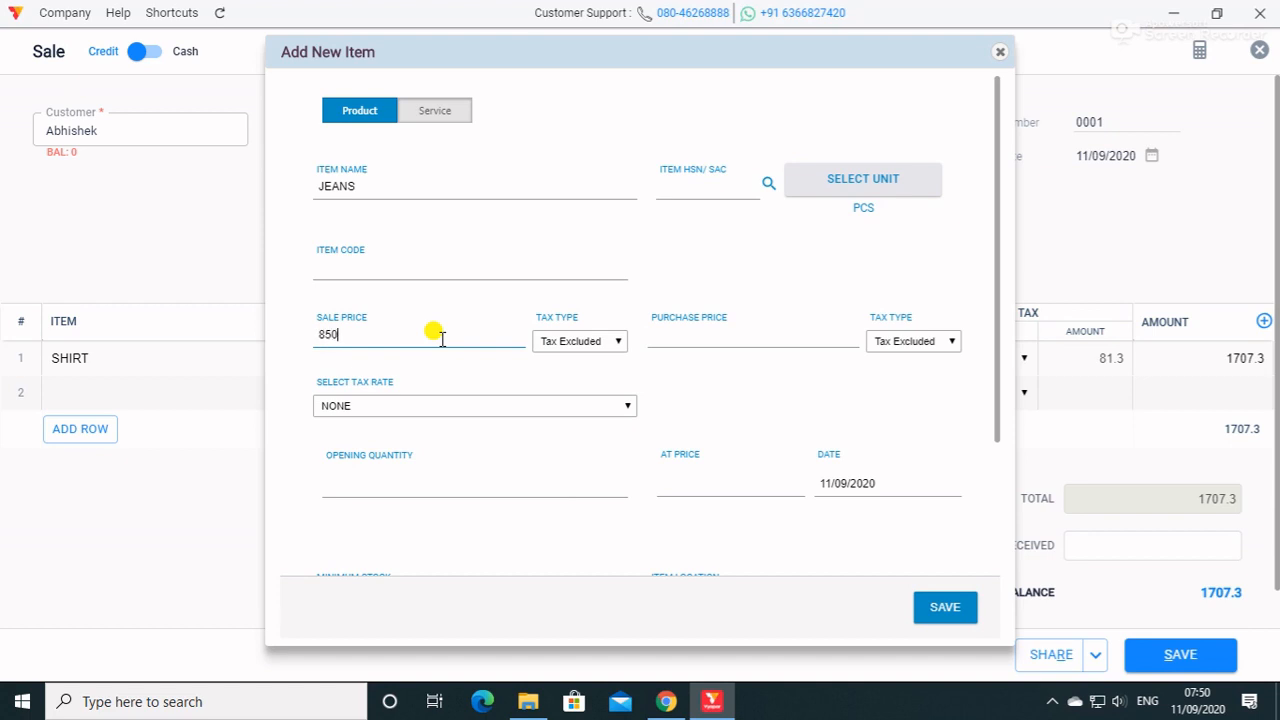
click(757, 337)
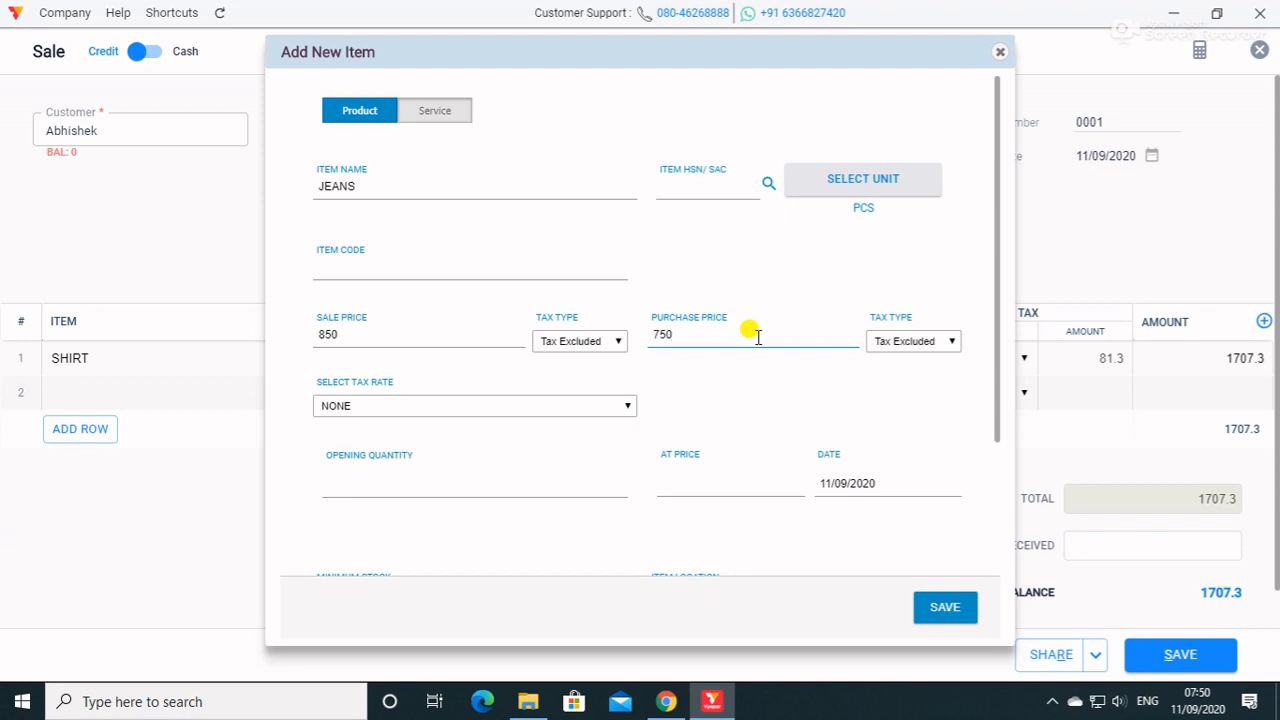
scroll(786, 376, down, 2)
click(427, 305)
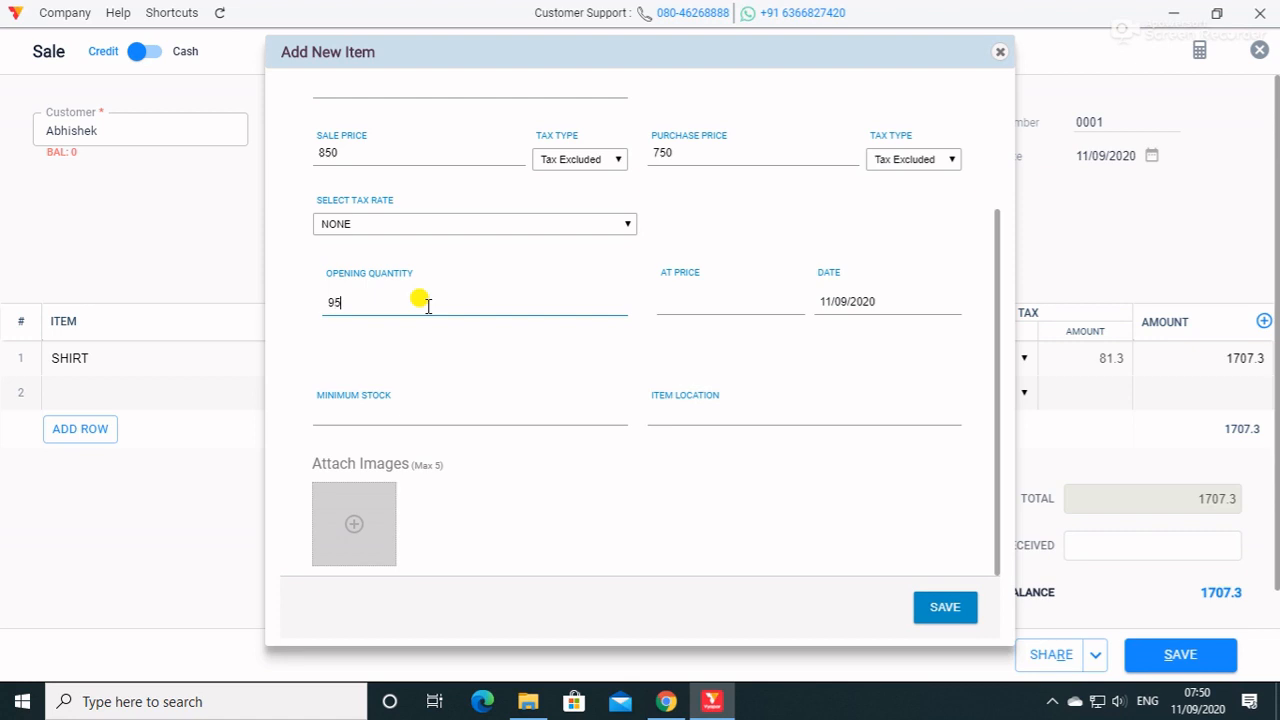
click(944, 606)
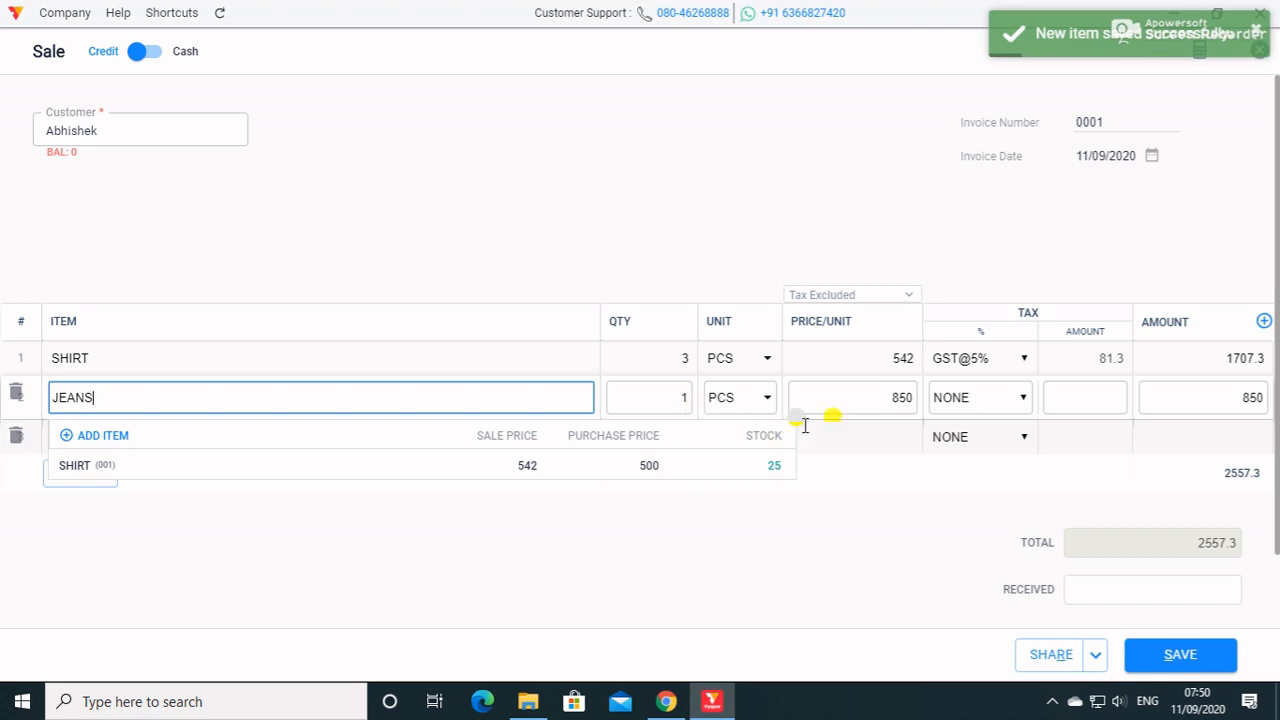
Try GST@12% on the JEANS line and set the tax of both the SHIRT and JEANS lines to NONE.
click(1008, 397)
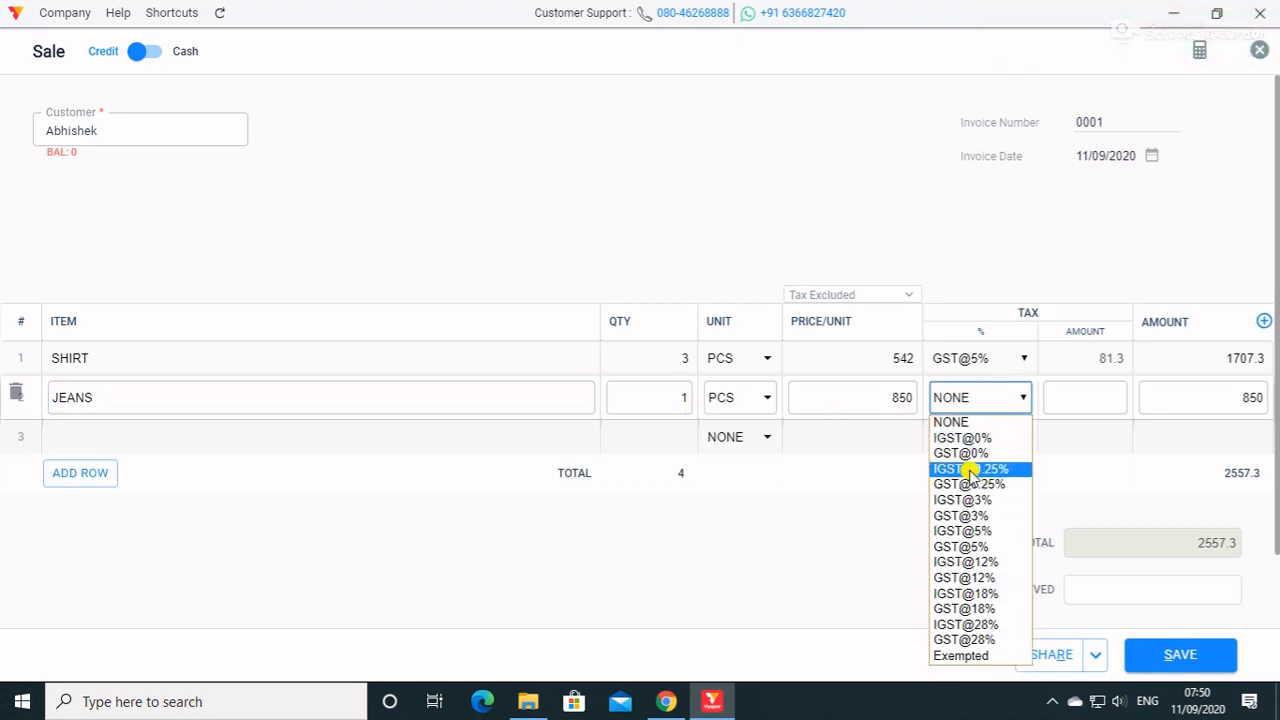
click(976, 578)
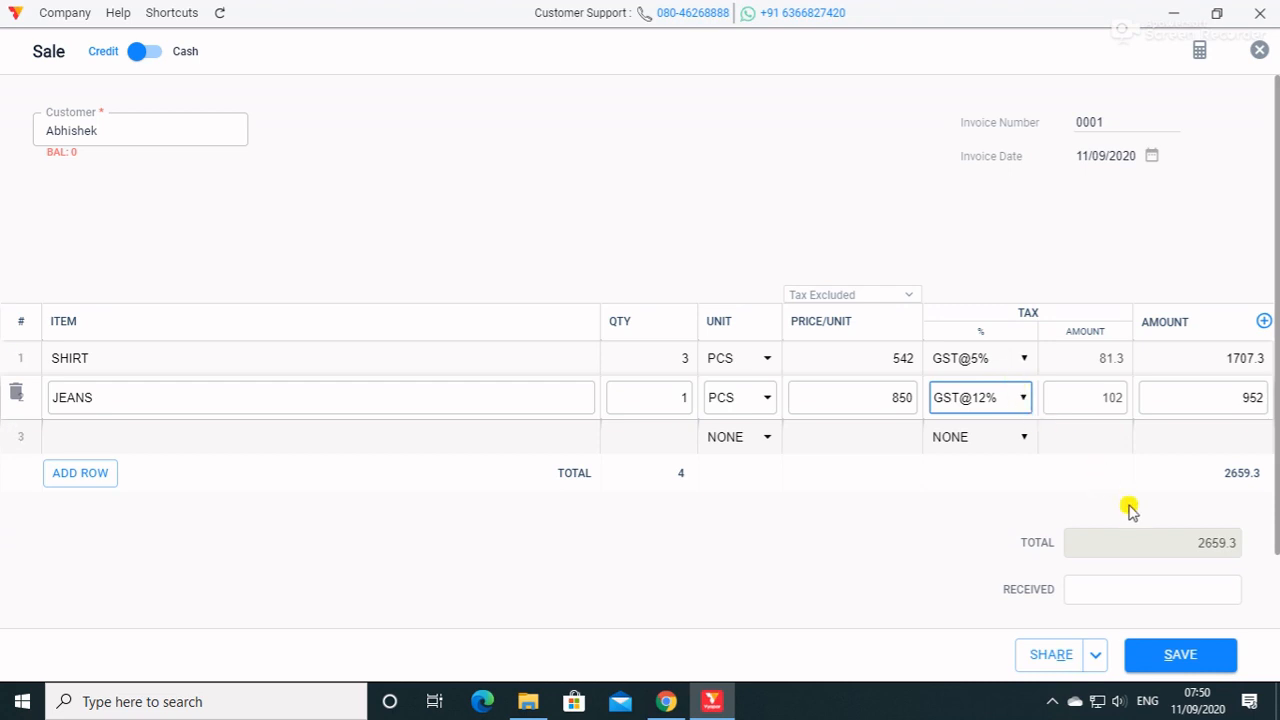
click(1000, 368)
click(966, 388)
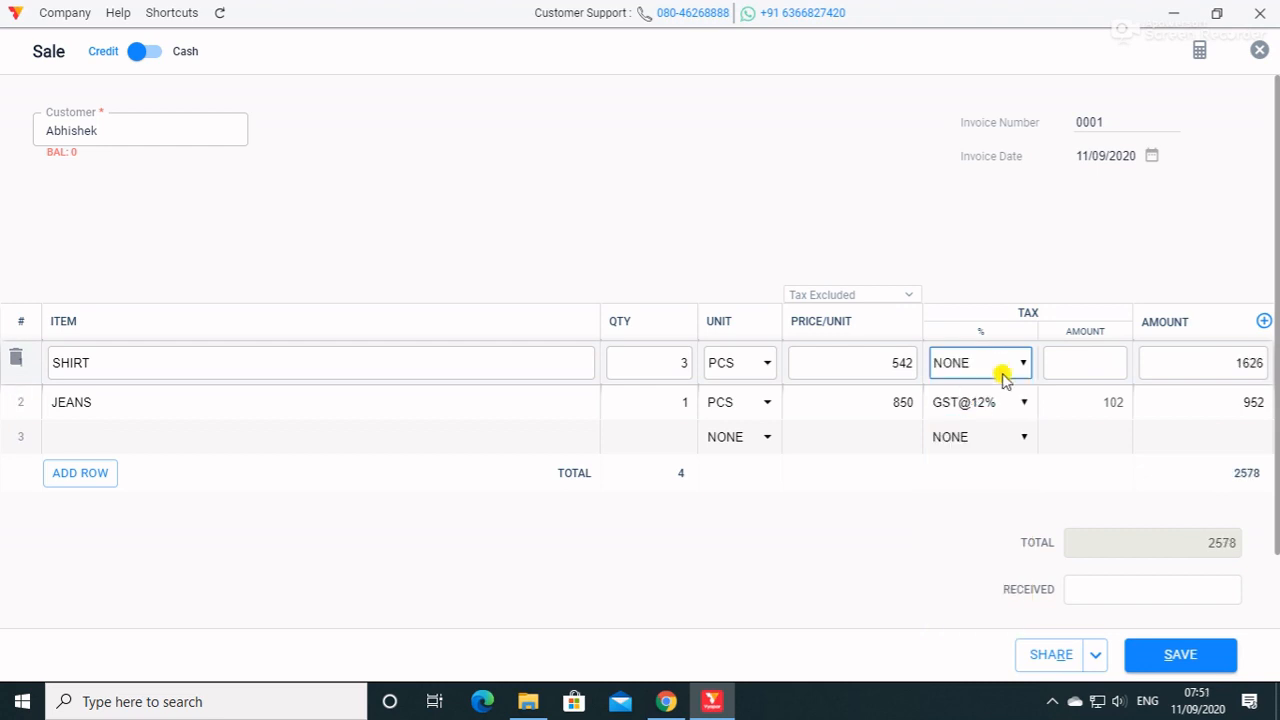
click(1005, 400)
click(991, 423)
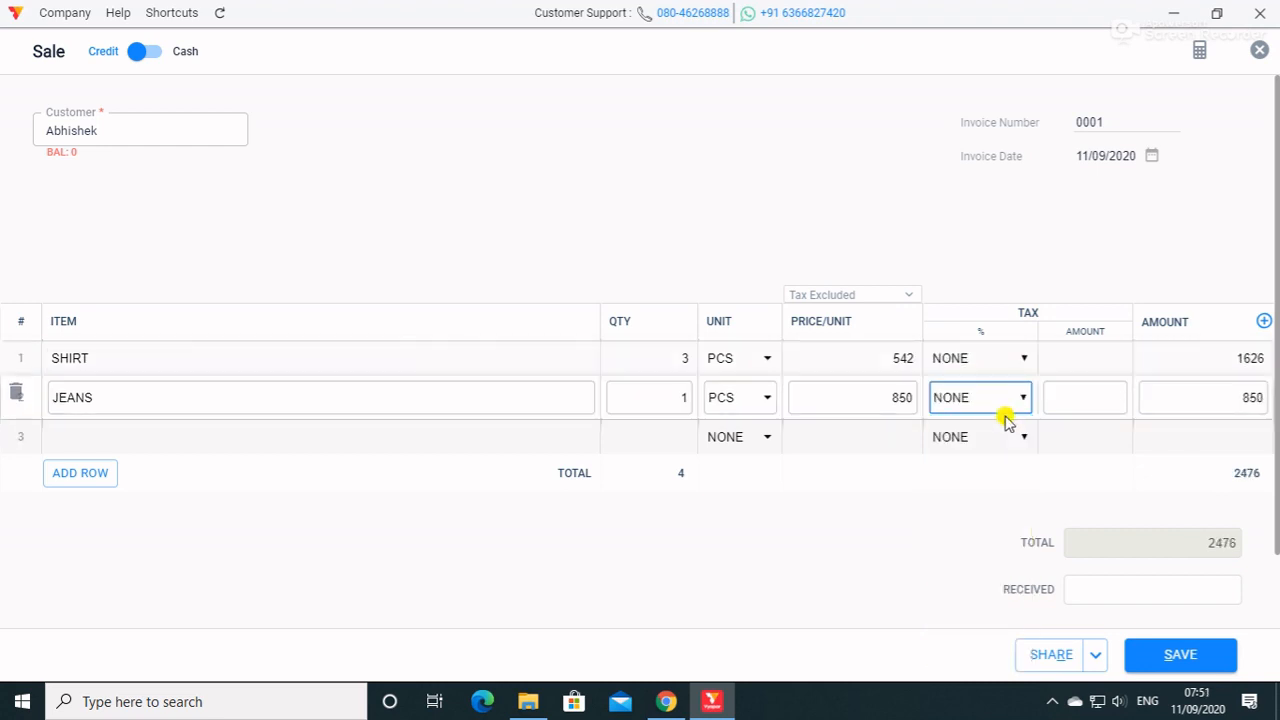
Set the JEANS line to a quantity of 4 with GST@5% and apply GST@12% to the SHIRT line.
click(205, 390)
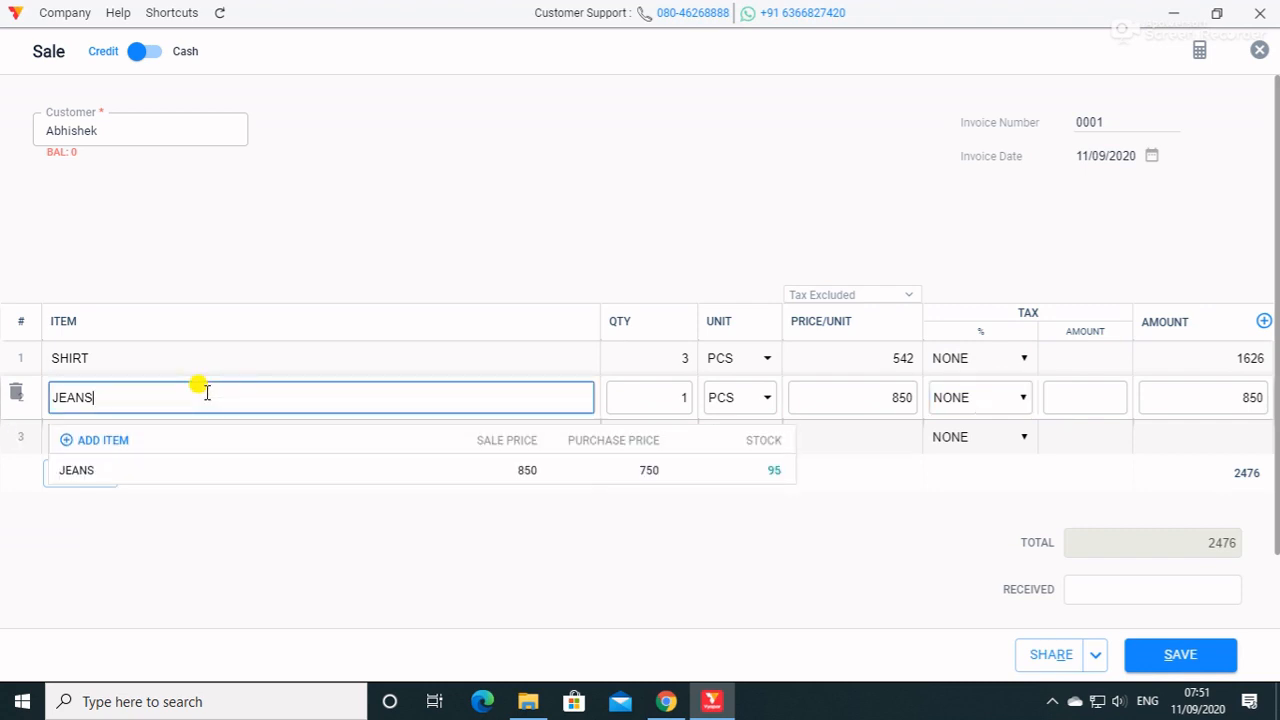
click(602, 637)
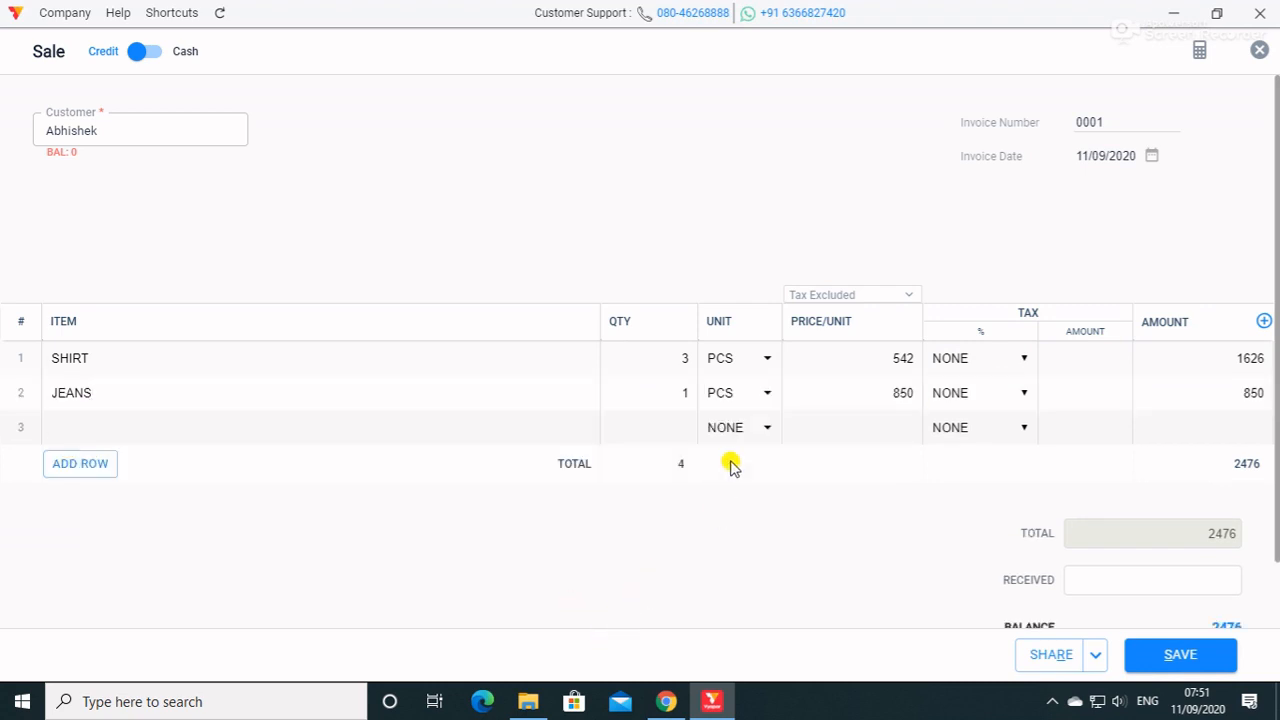
click(688, 396)
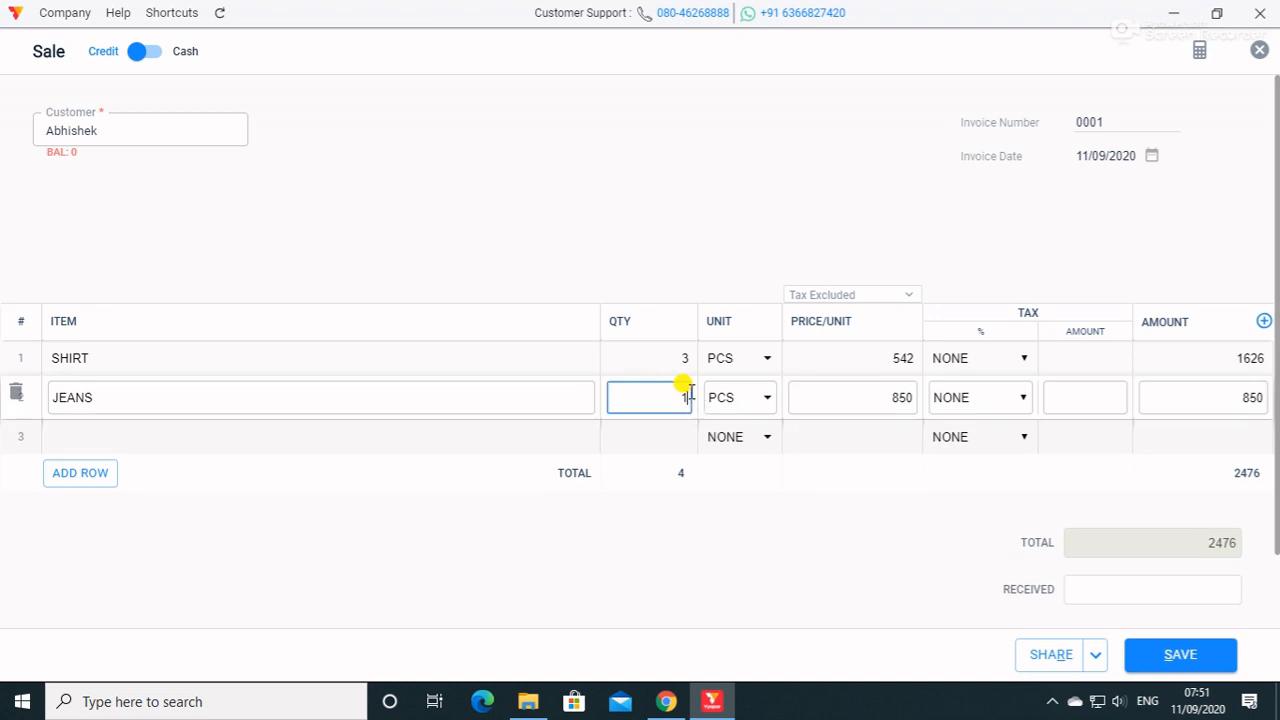
click(991, 398)
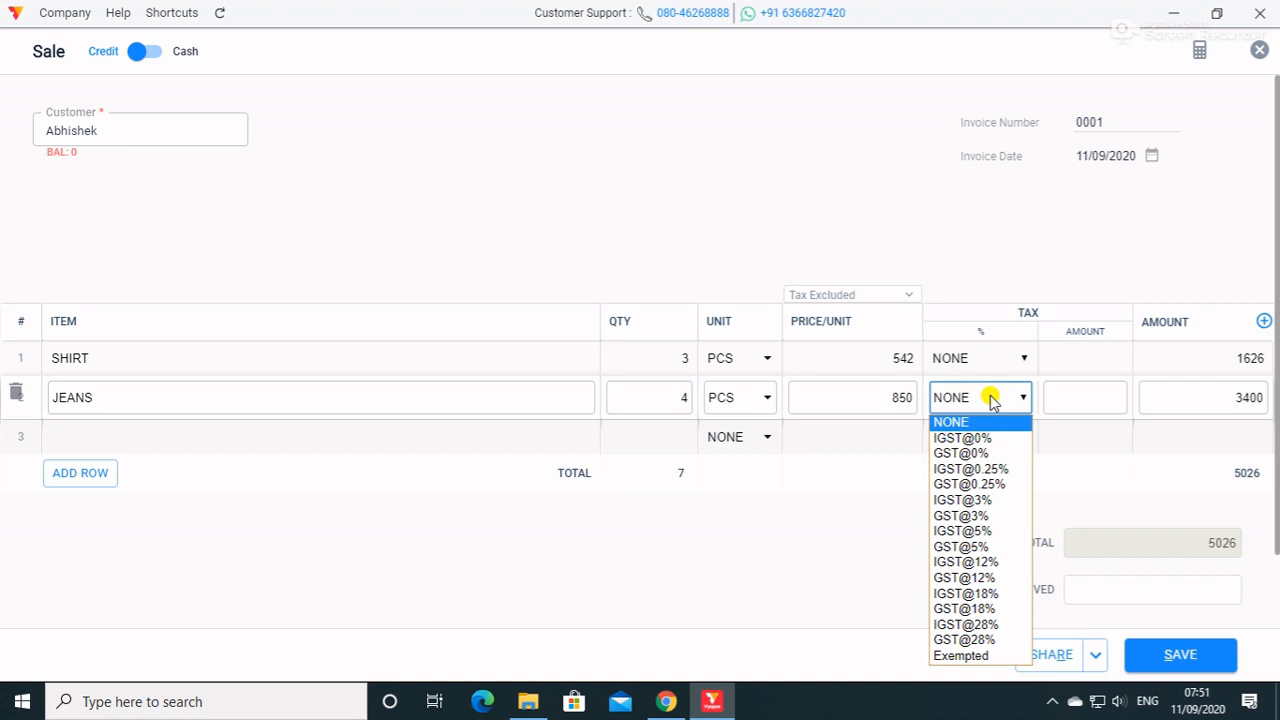
click(988, 549)
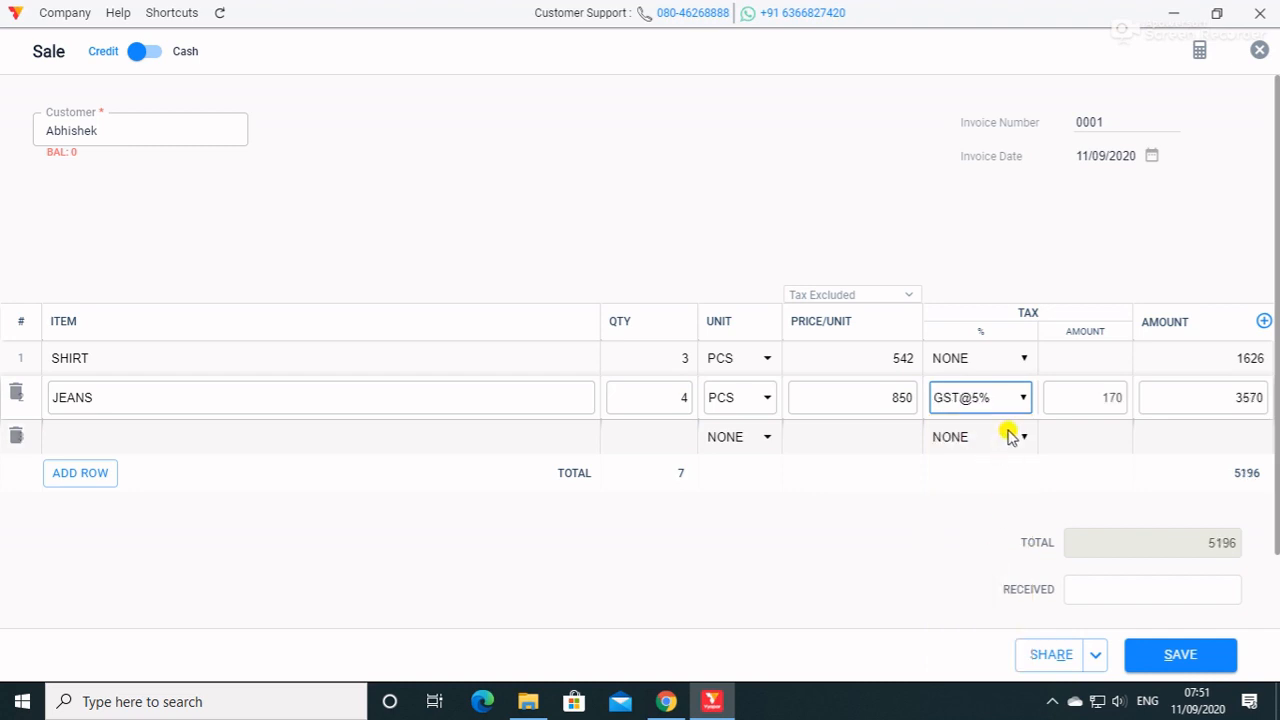
click(1020, 358)
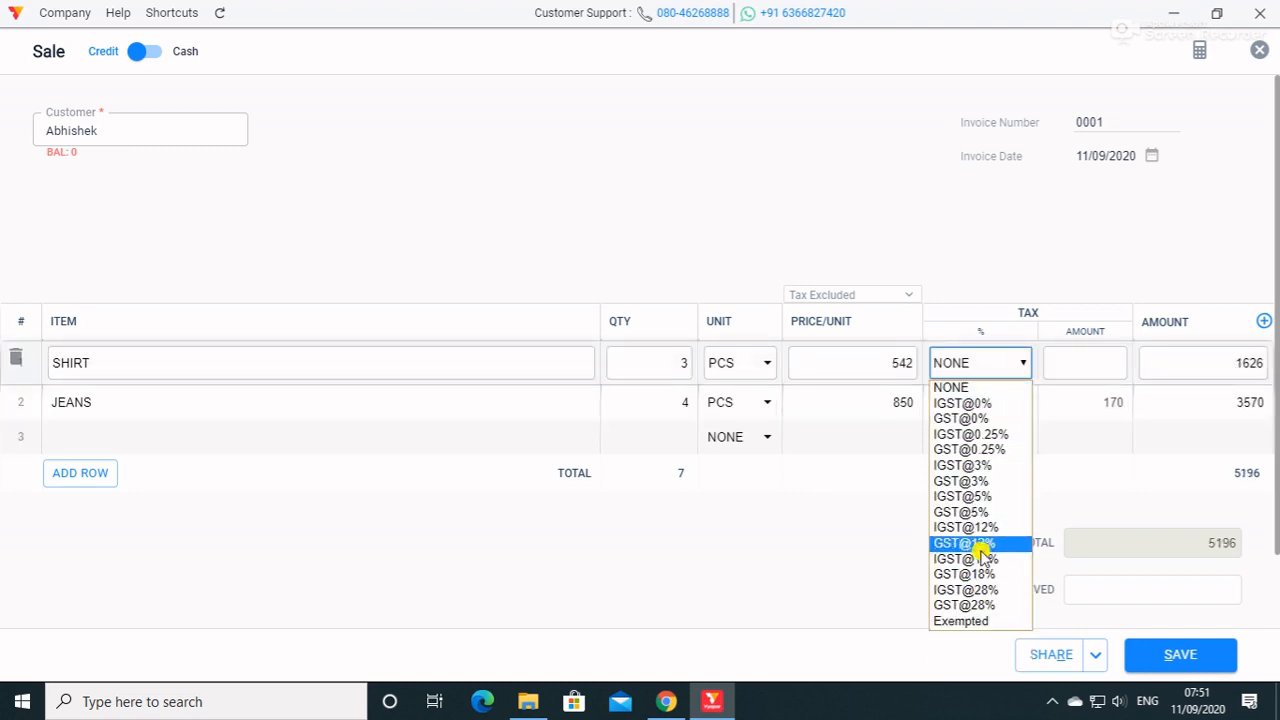
click(985, 545)
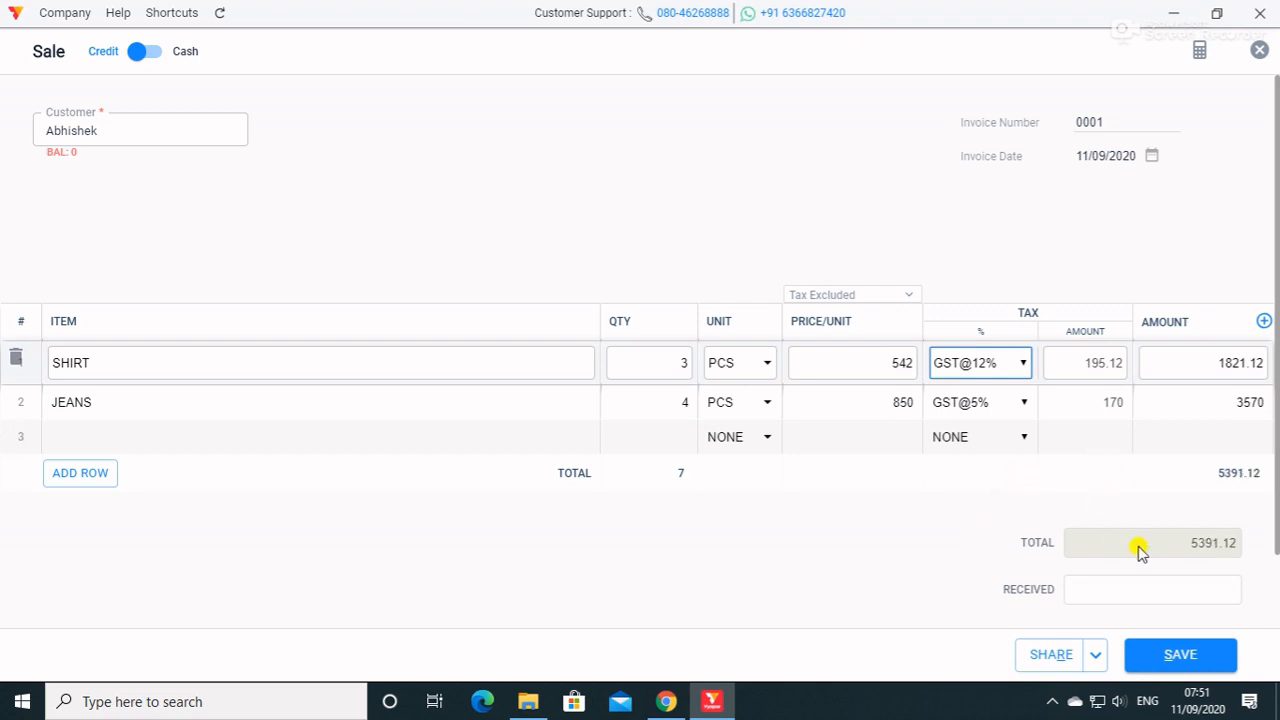
Record 1000 as the received amount and save the sale invoice.
click(1176, 587)
scroll(1176, 587, down, 2)
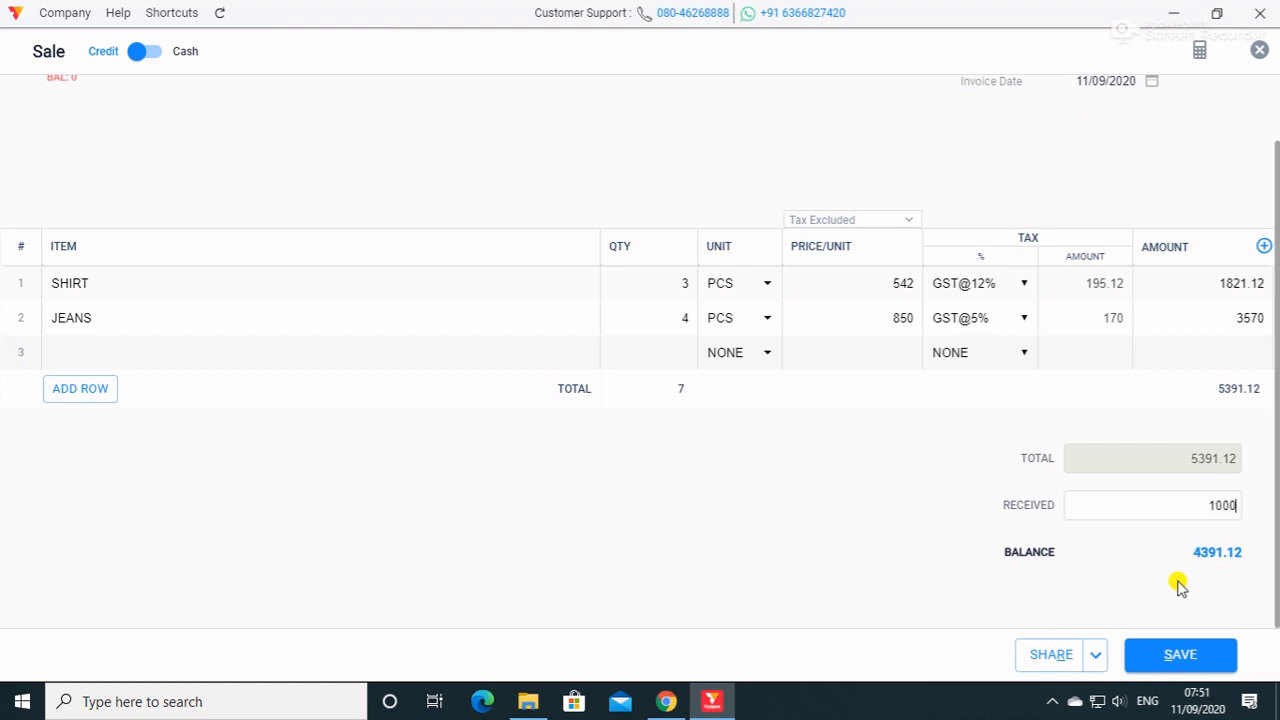
click(1170, 657)
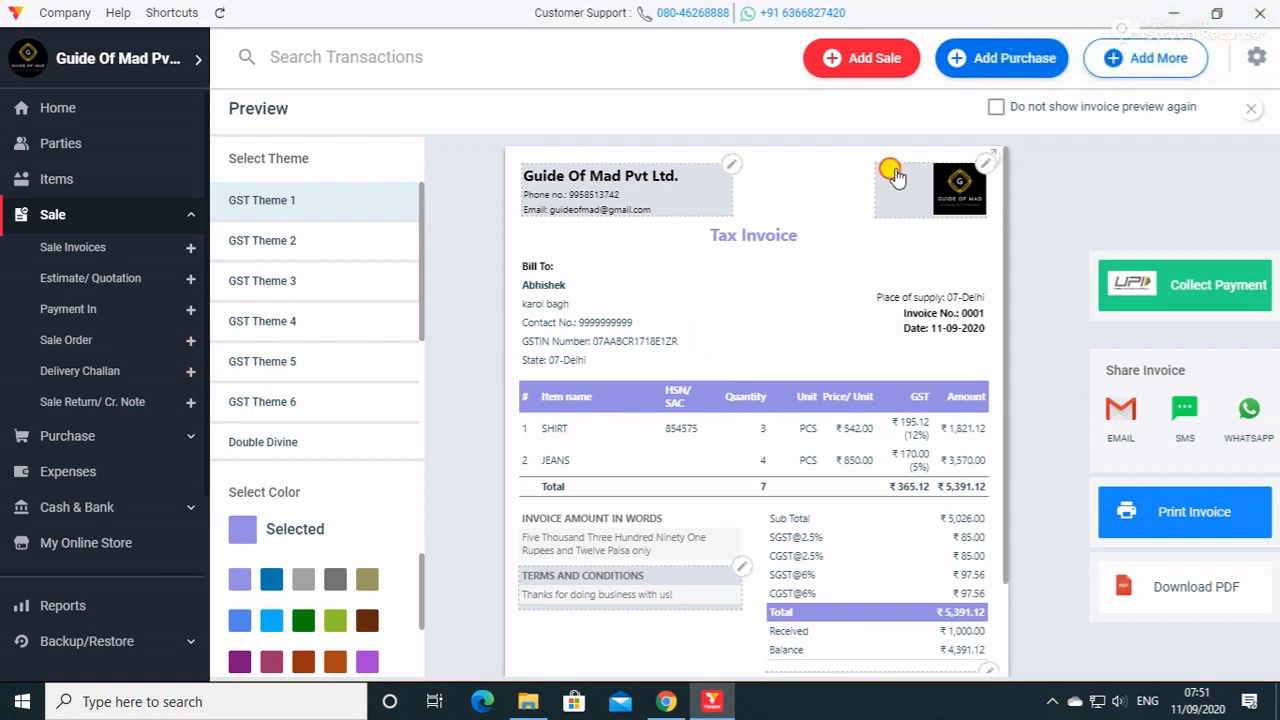
Look at the business logo upload and the business details editor of the invoice header, closing both without changes.
click(975, 178)
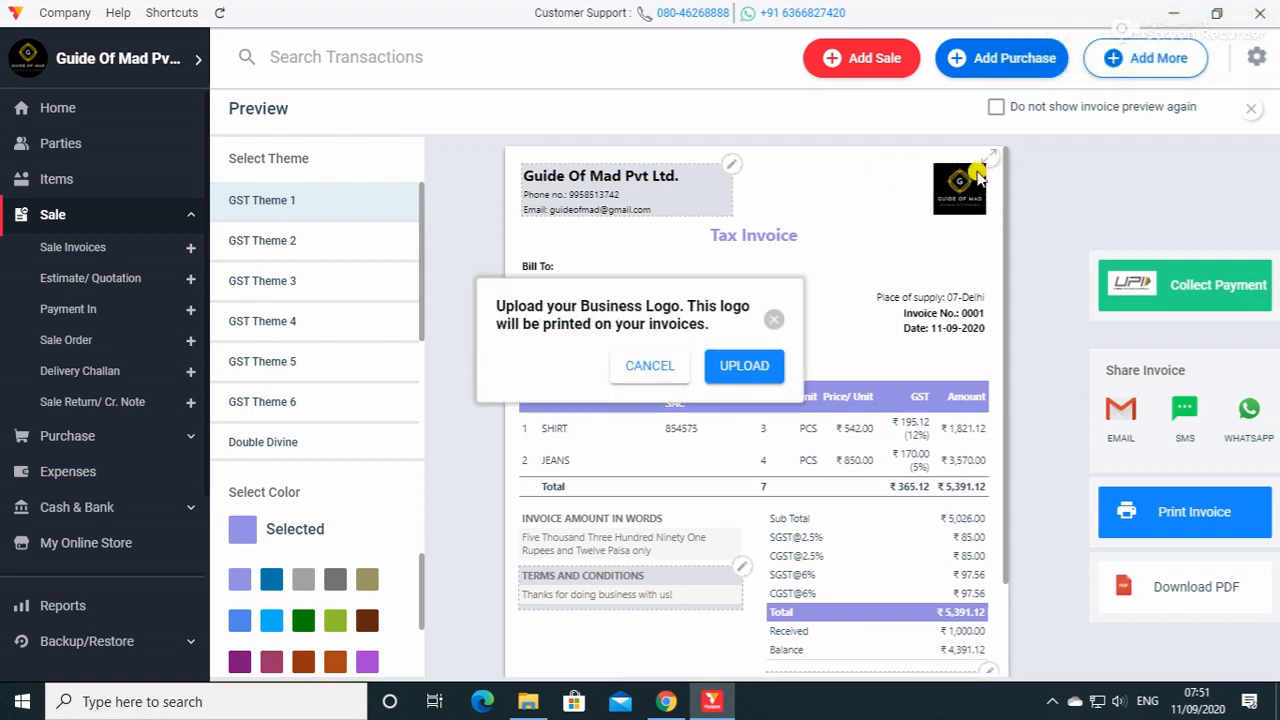
click(774, 320)
click(985, 164)
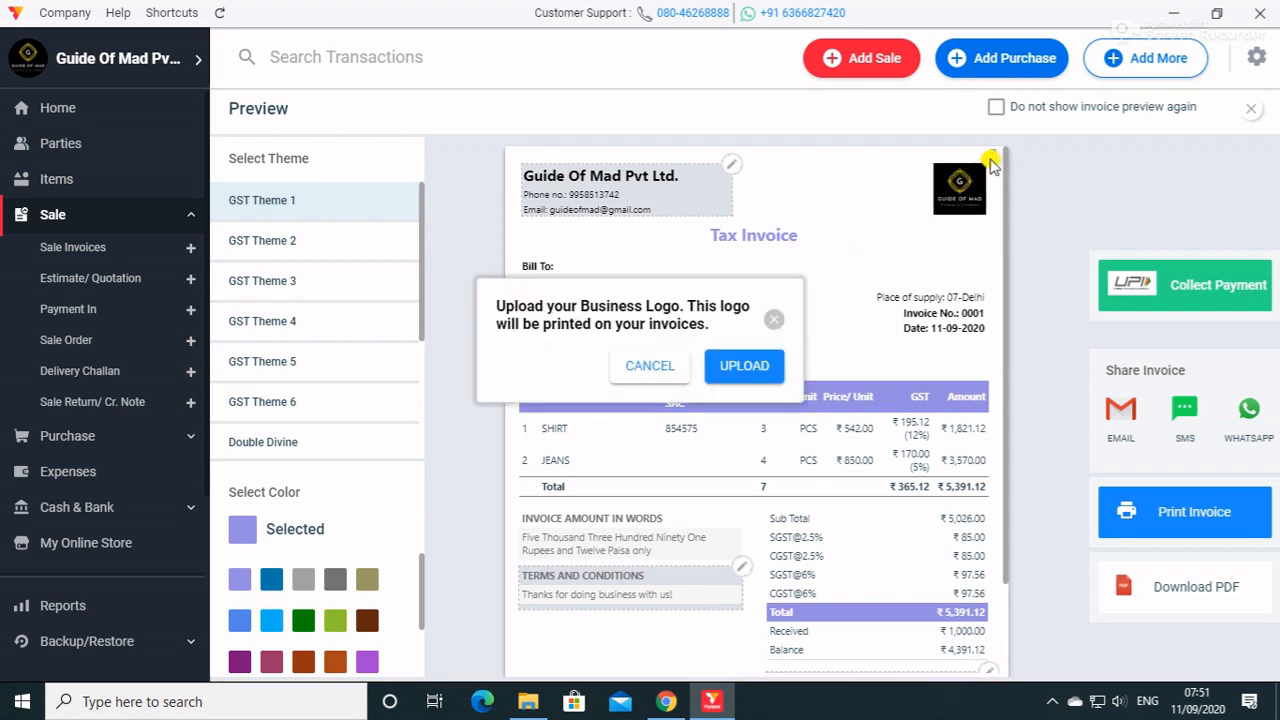
click(773, 320)
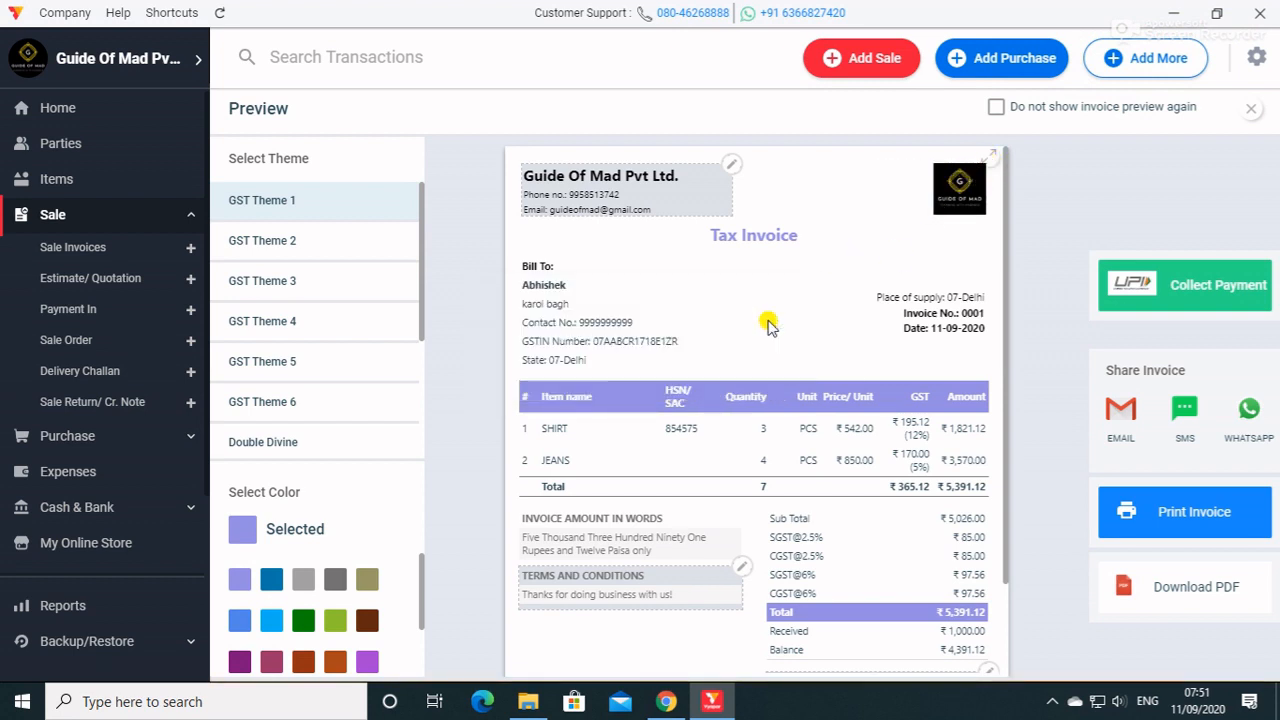
click(731, 170)
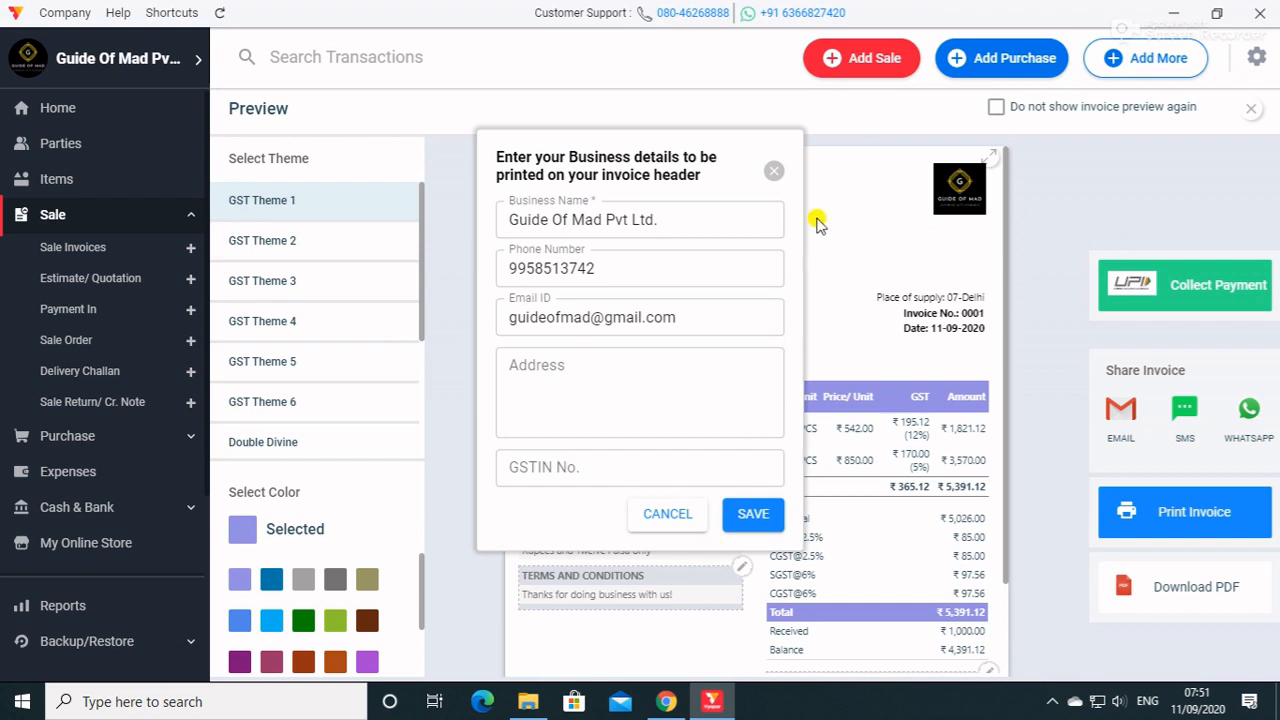
click(773, 170)
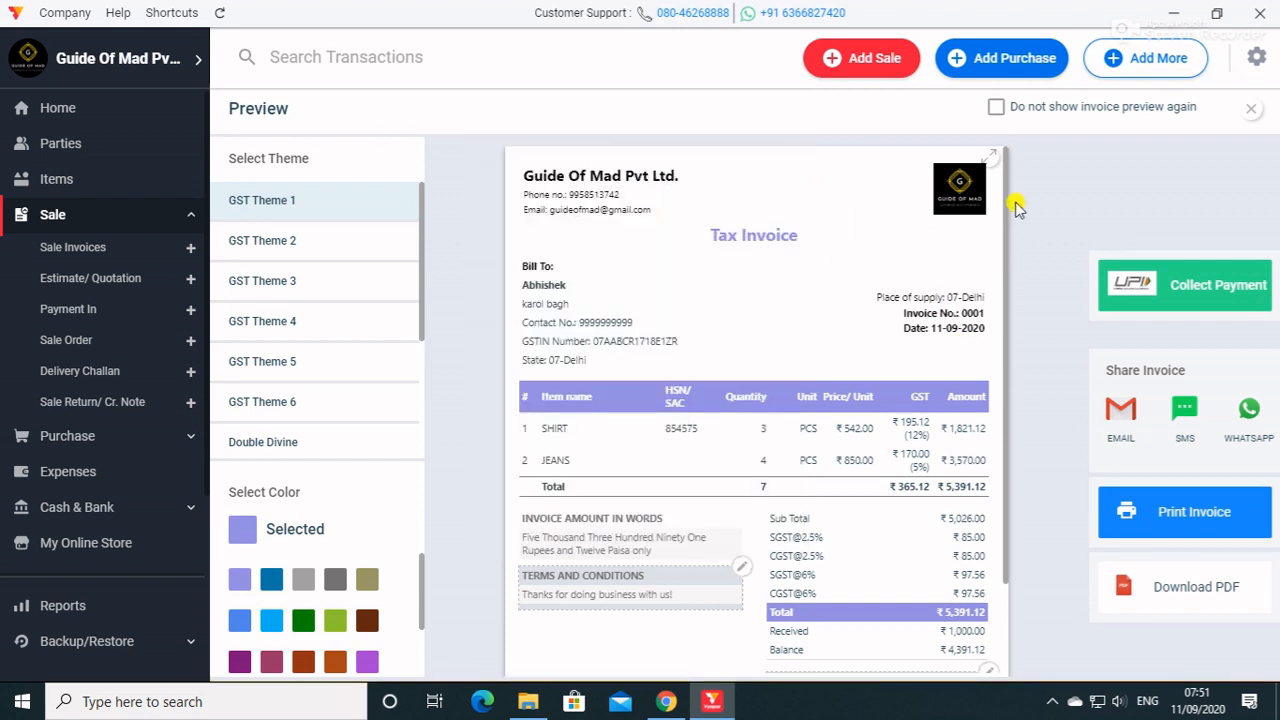
Save the invoice's terms and conditions as "Thanks for doing business with us!" and save the business header details as they are.
click(741, 578)
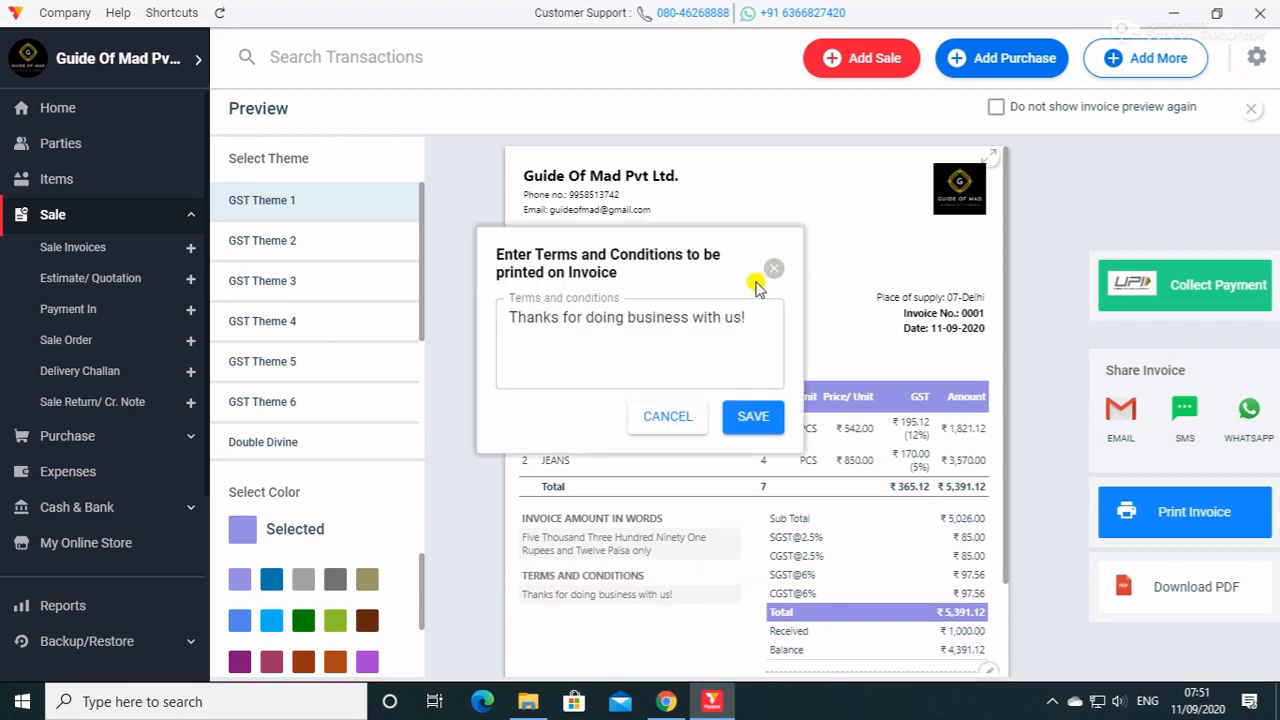
click(757, 417)
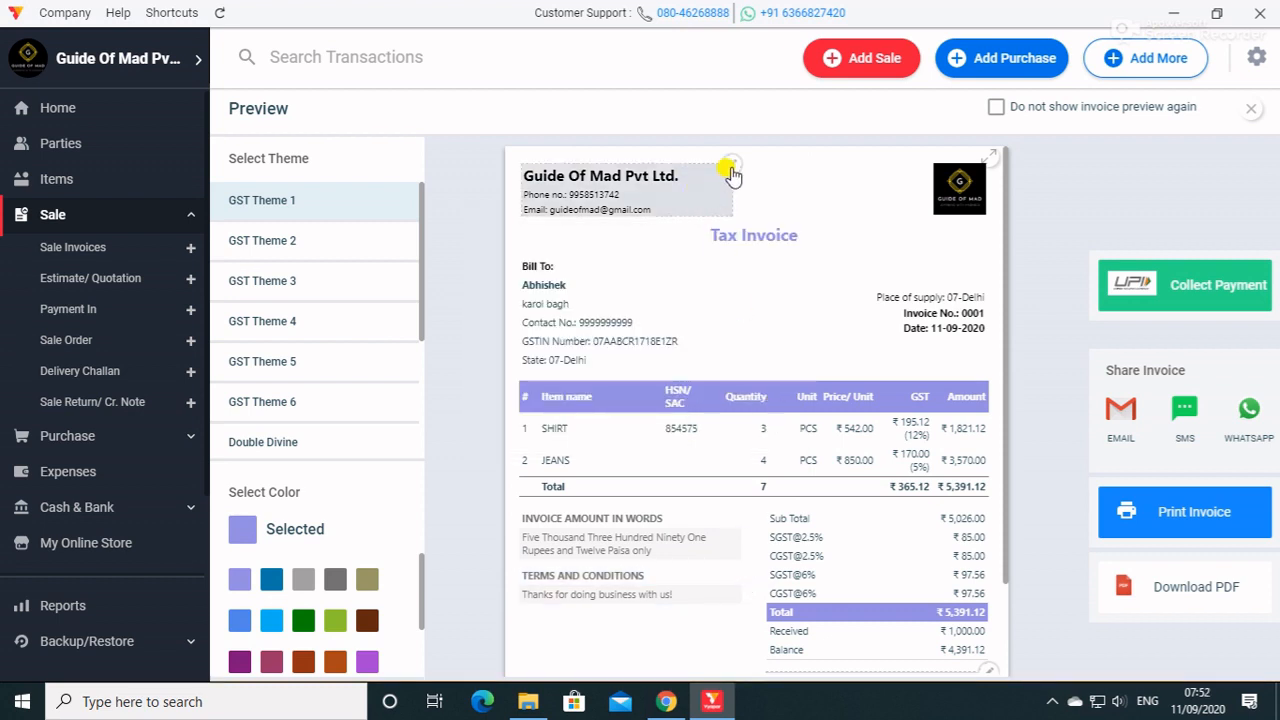
click(730, 164)
click(750, 515)
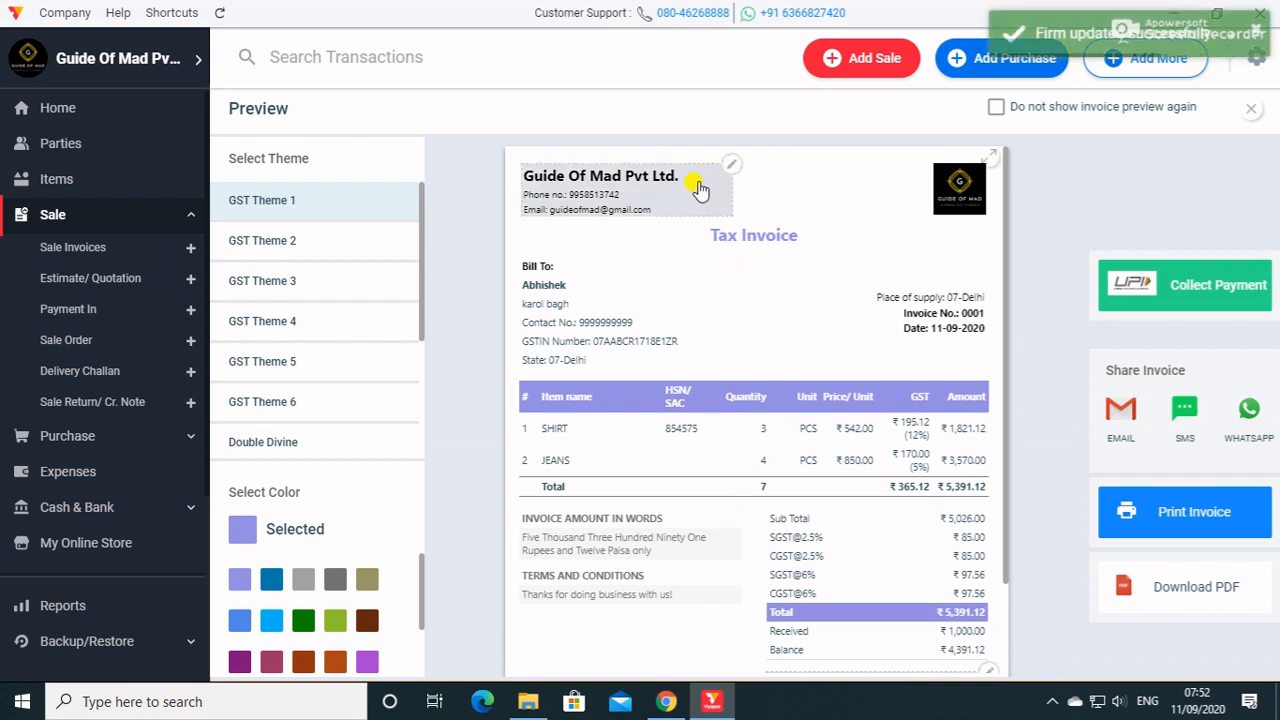
Look at the signature image upload for the authorized signatory area and cancel it without selecting a file.
scroll(858, 450, down, 2)
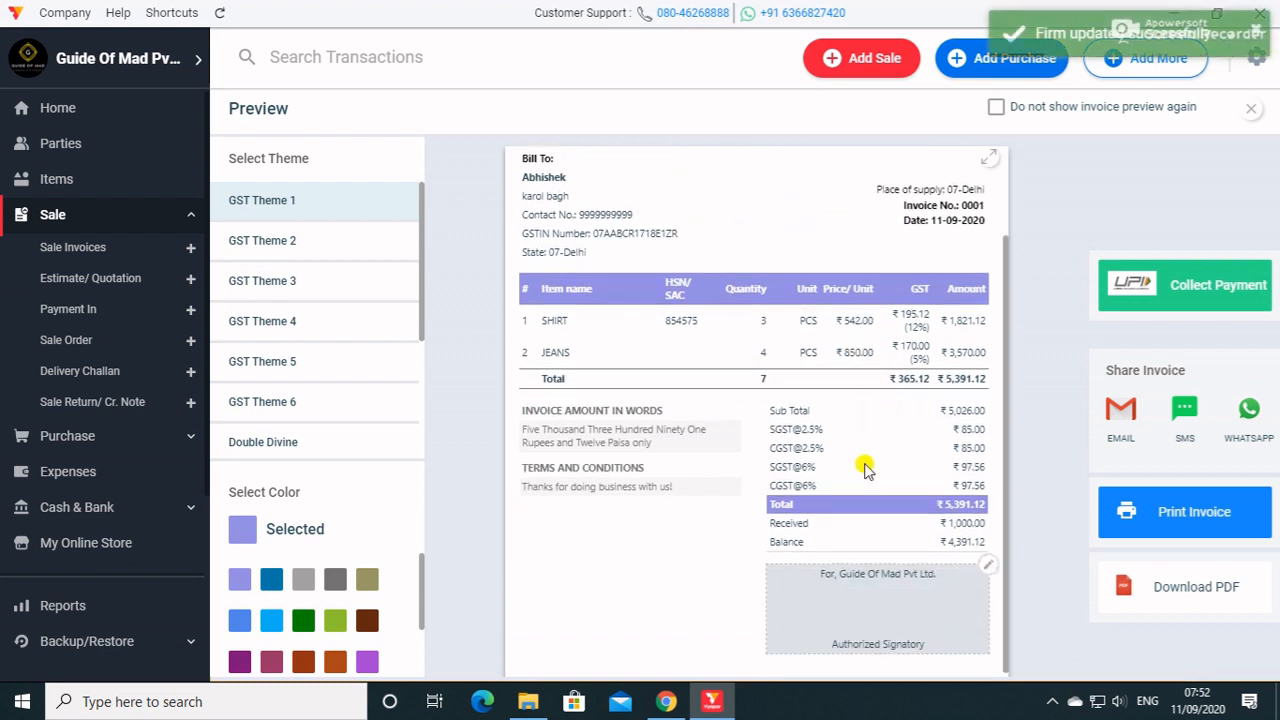
click(985, 566)
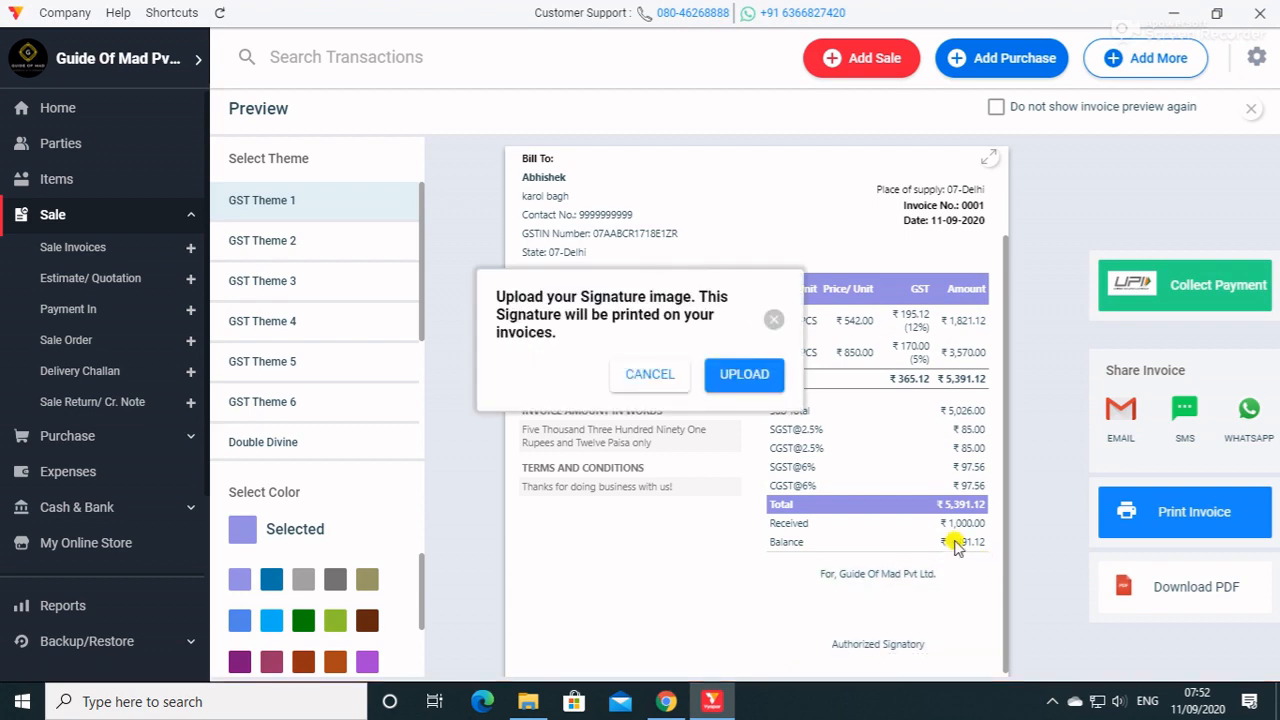
click(757, 385)
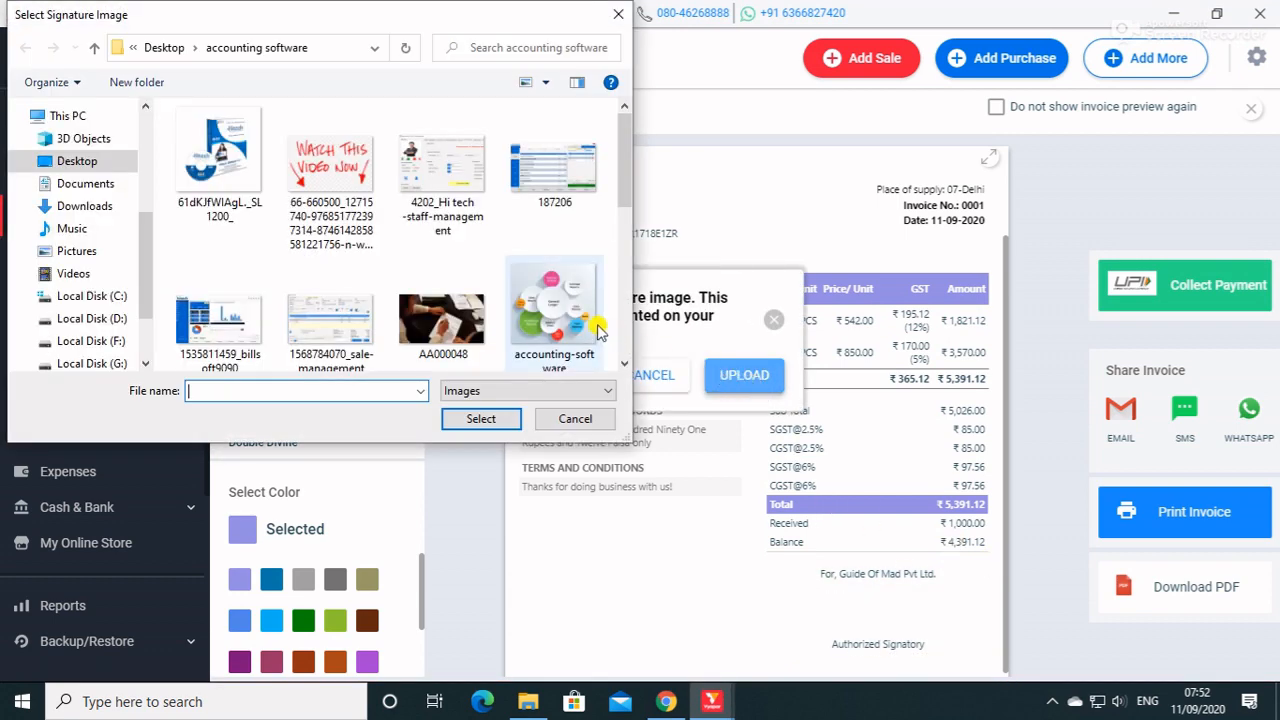
click(574, 419)
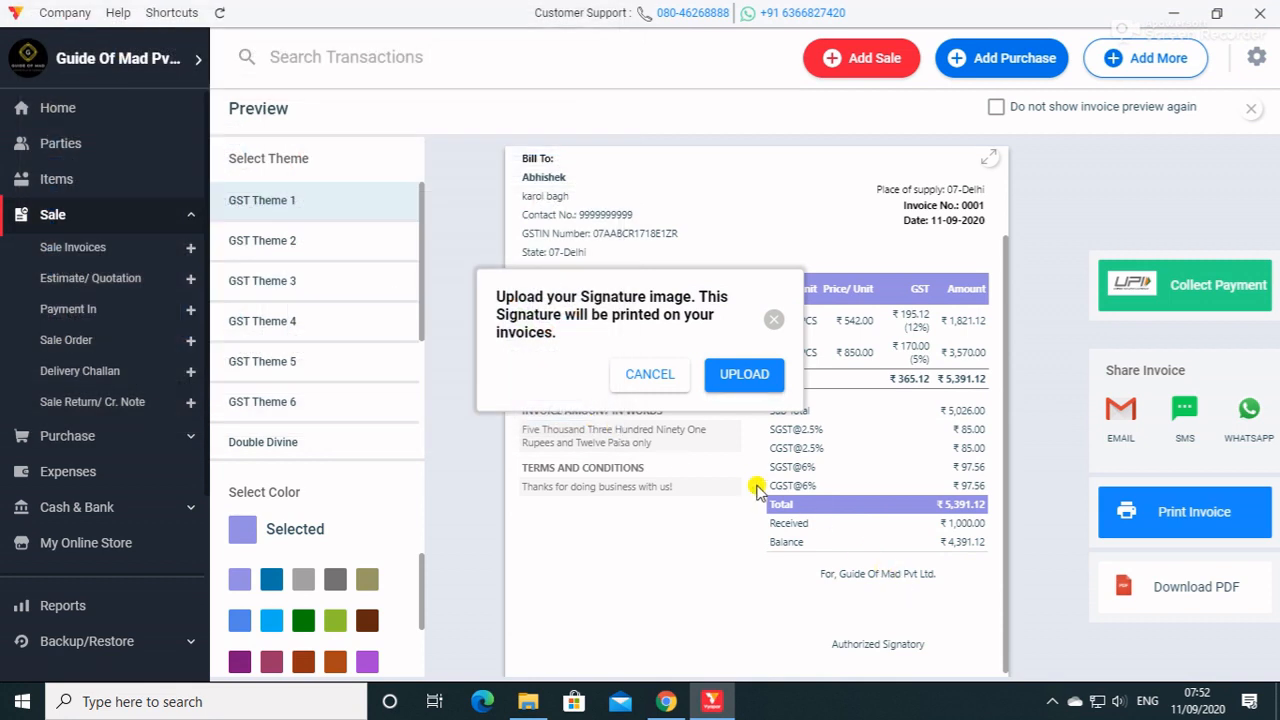
click(772, 322)
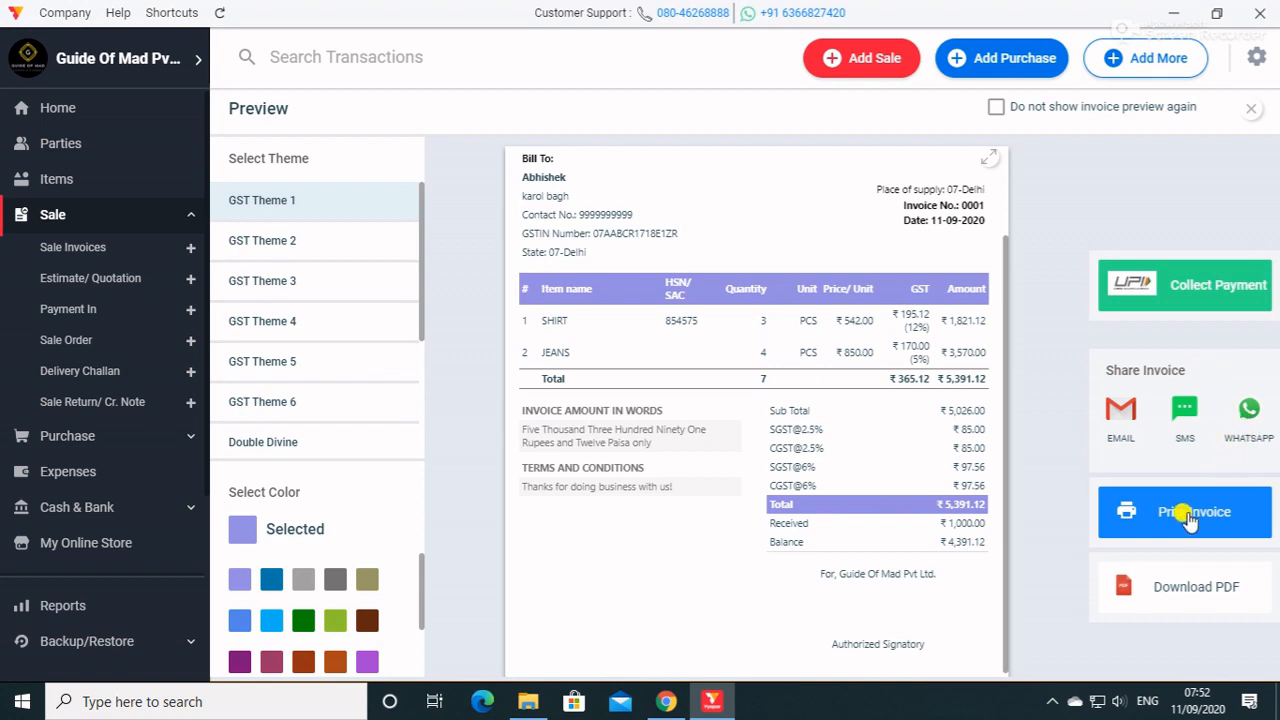
Download the invoice to the Desktop as the PDF file Tax Invoice_0001_11_09_20.
click(1193, 585)
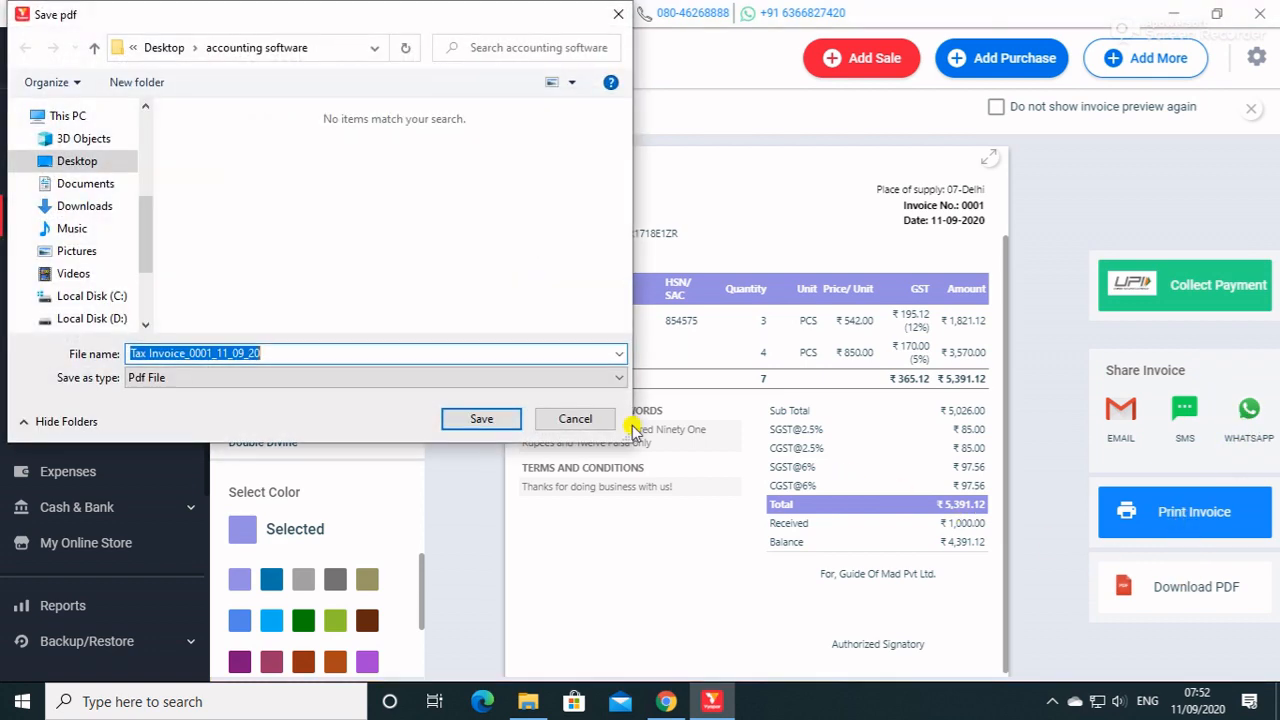
click(107, 166)
click(506, 418)
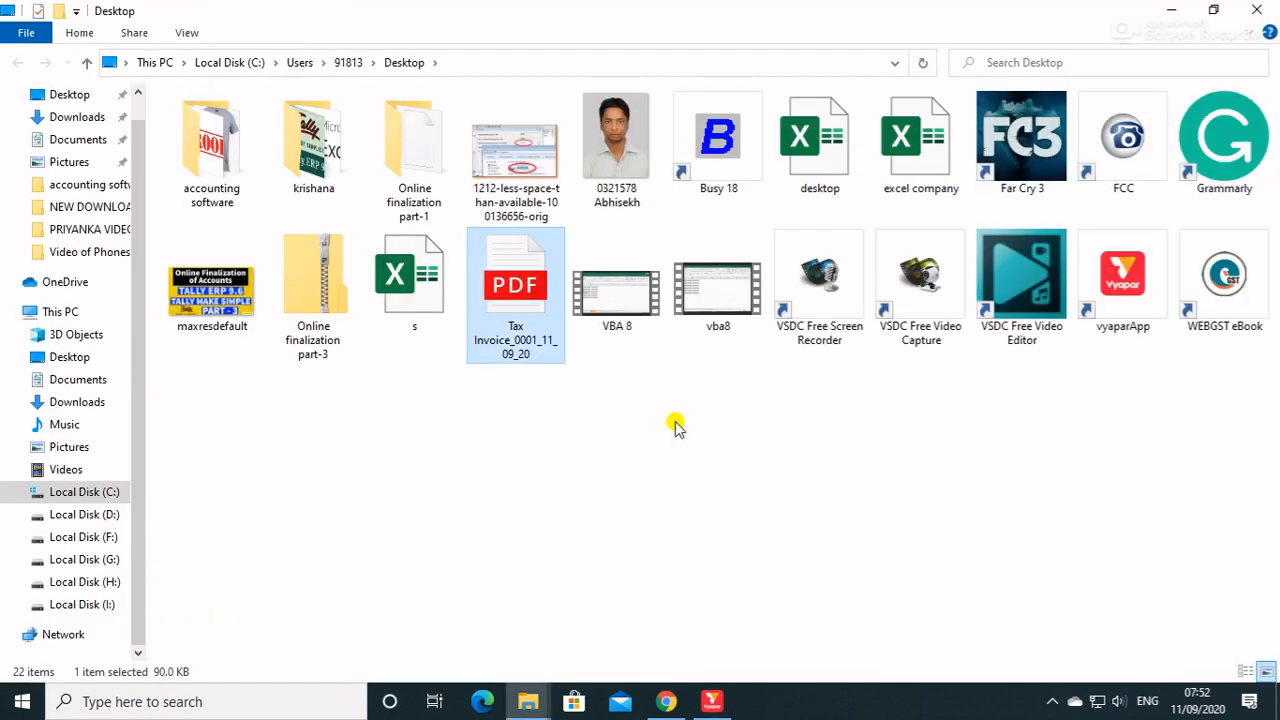
Open the saved invoice PDF, examine its header, item lines, taxes and totals, close it and return to Vyapar.
double_click(516, 300)
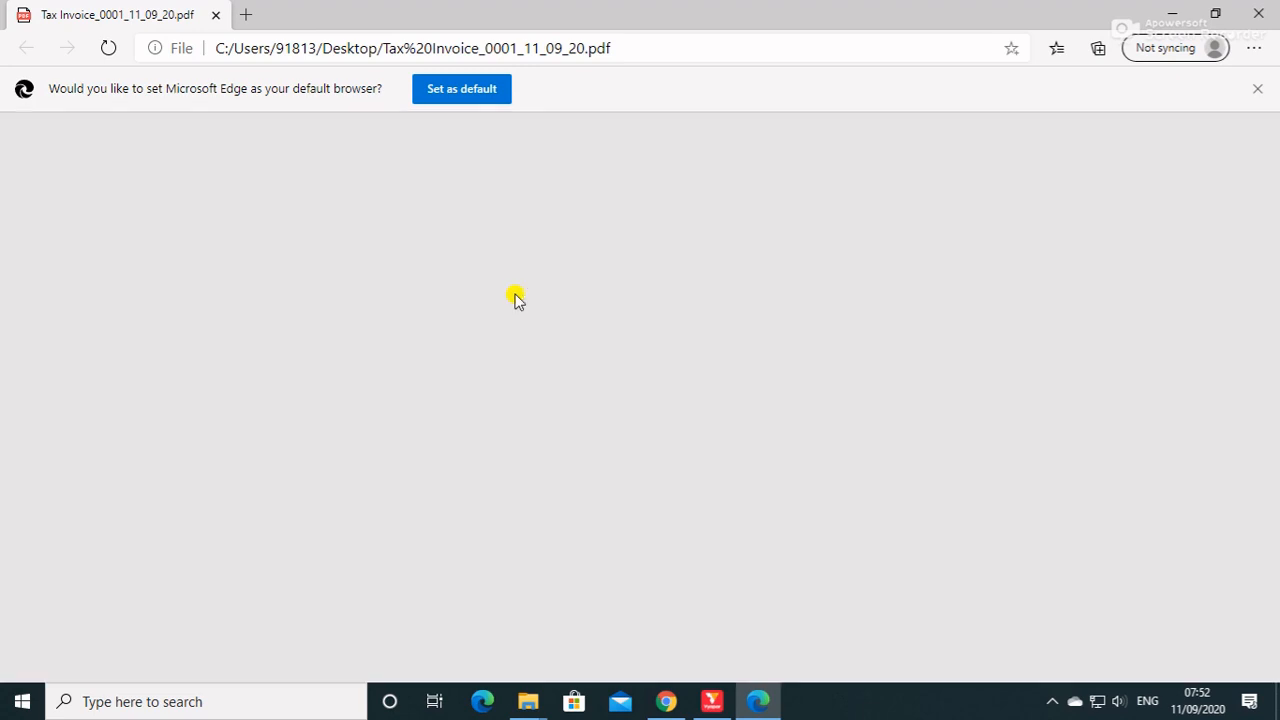
scroll(822, 330, down, 3)
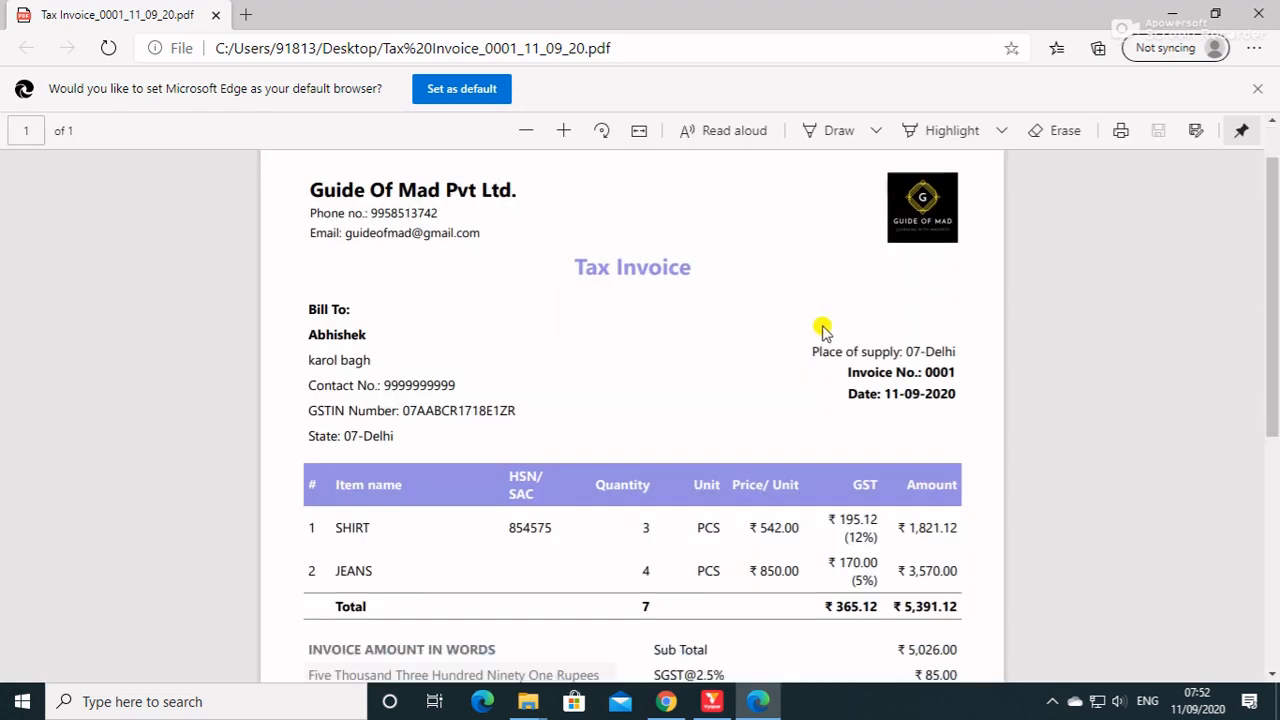
scroll(822, 330, down, 2)
scroll(822, 330, up, 3)
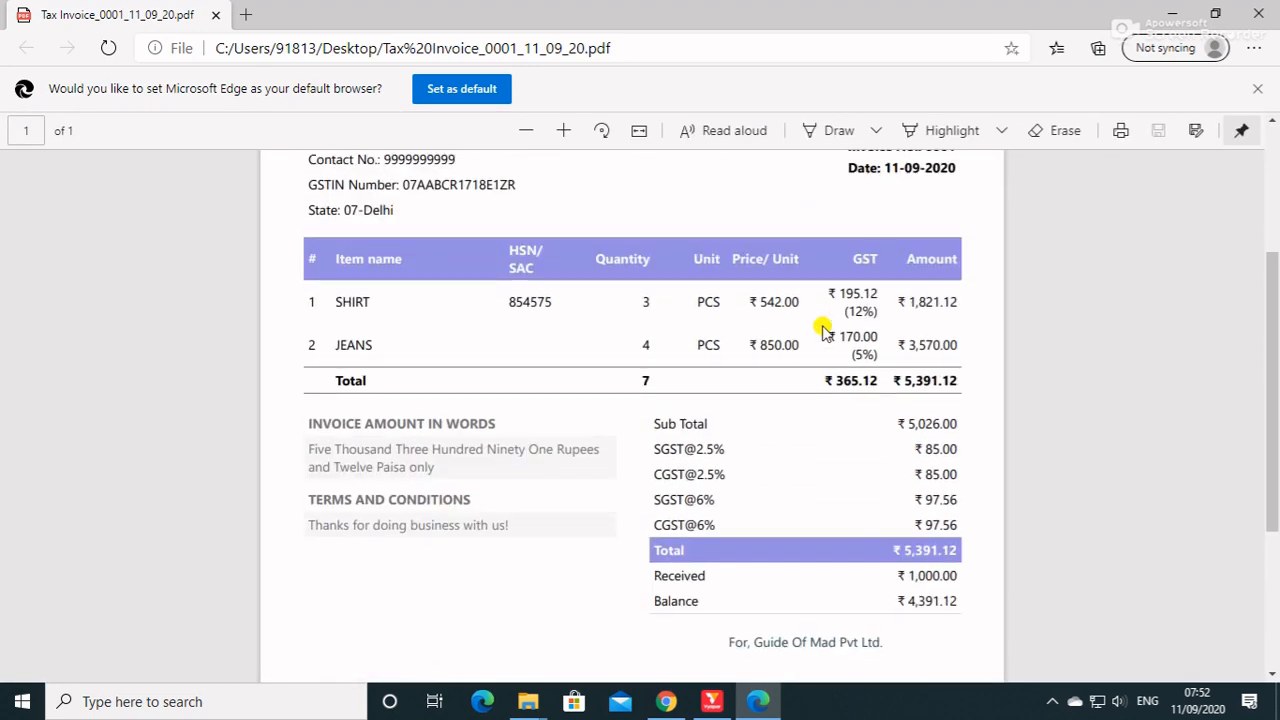
scroll(822, 330, up, 1)
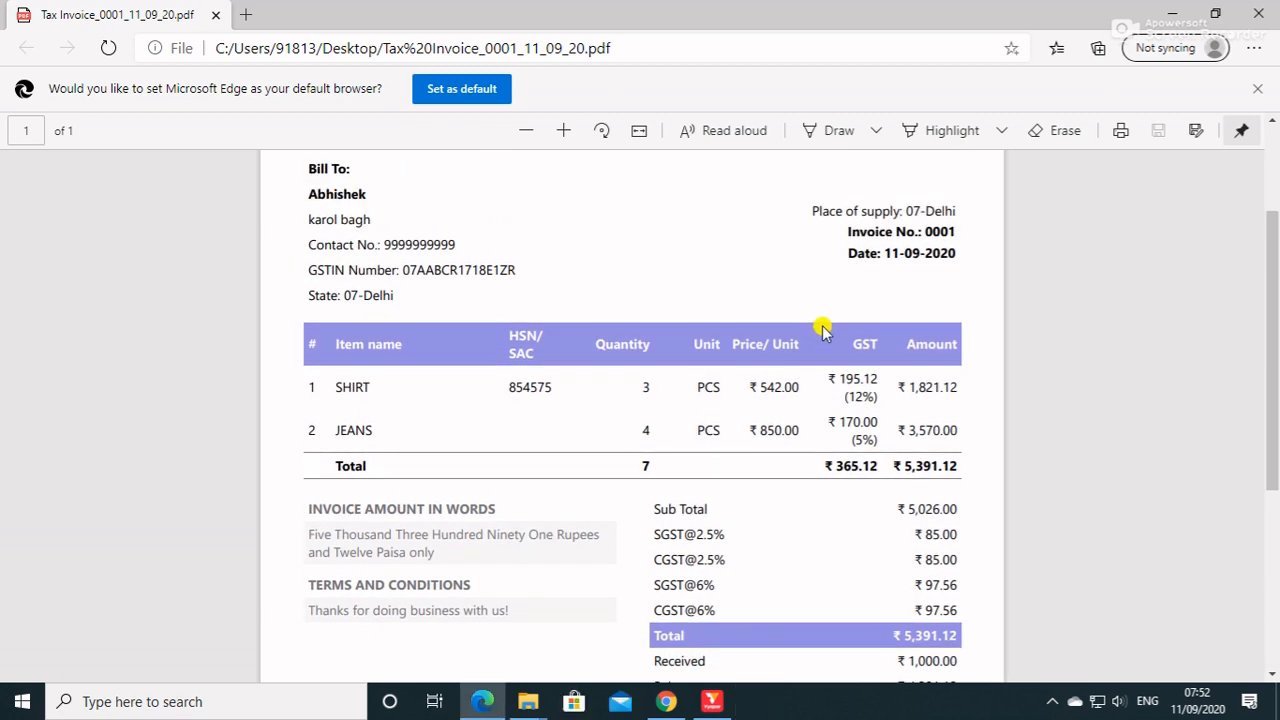
scroll(822, 330, up, 1)
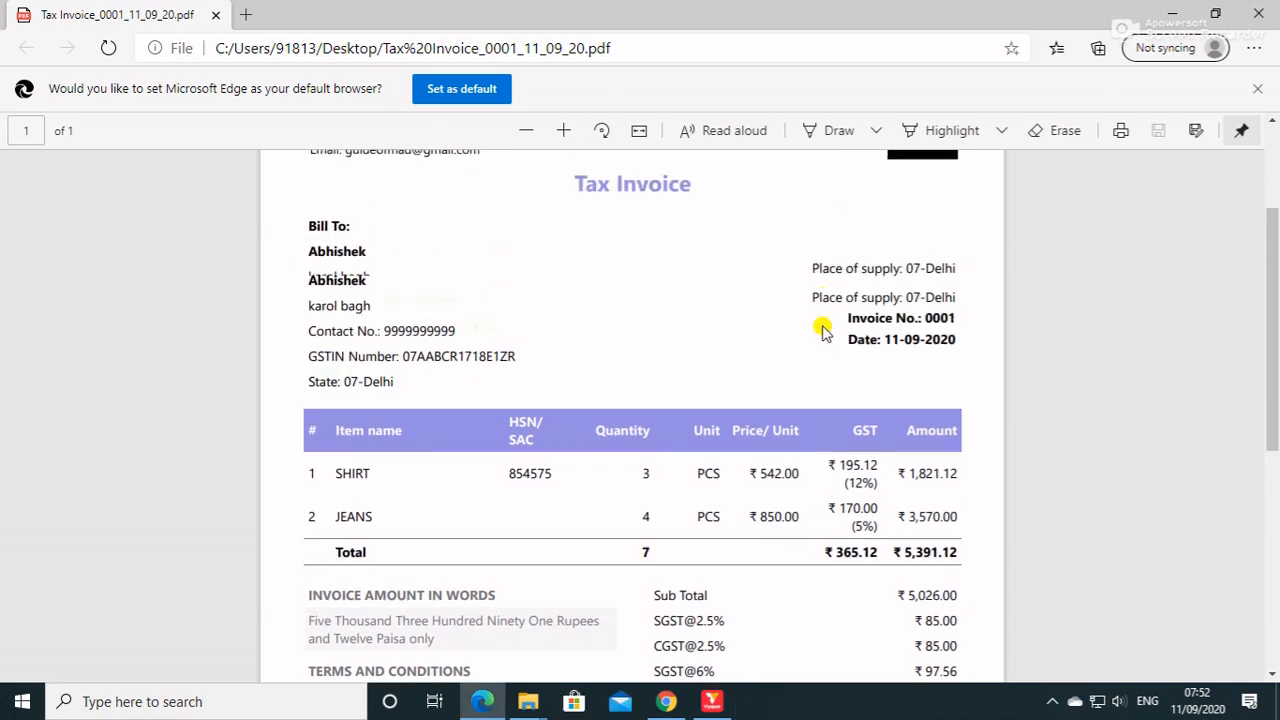
scroll(640, 340, down, 3)
scroll(322, 288, up, 3)
scroll(437, 355, up, 1)
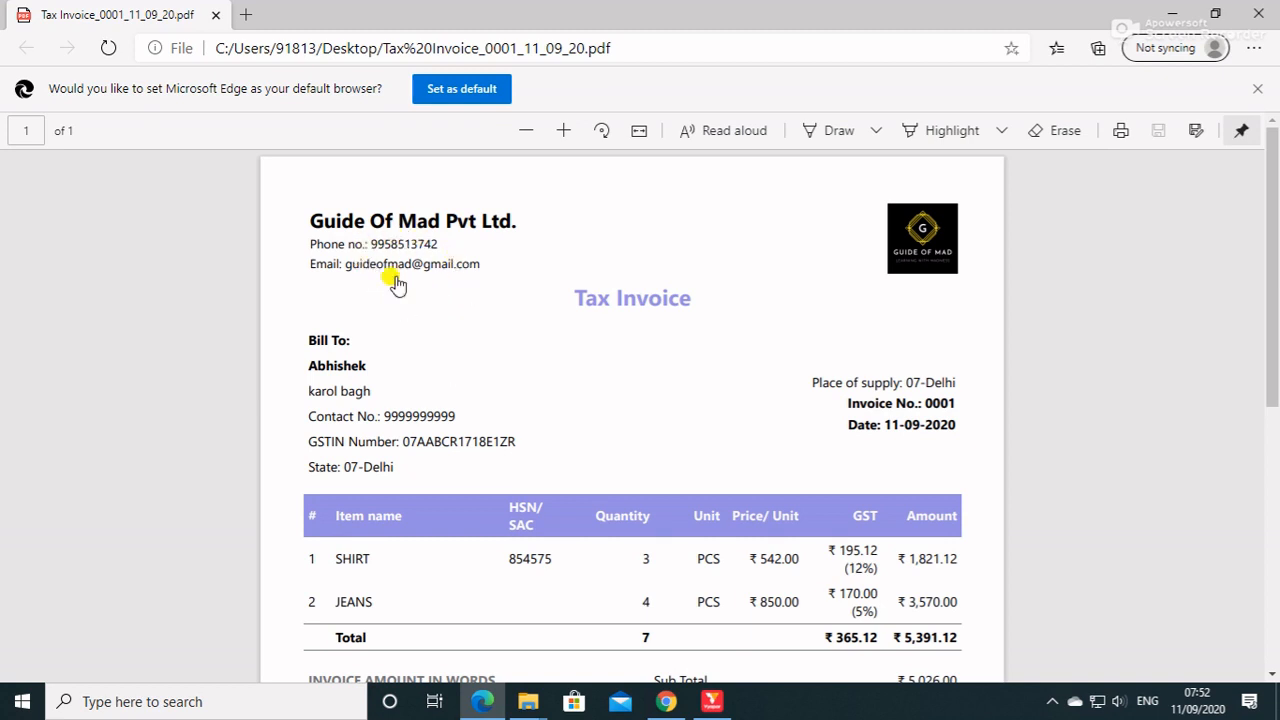
scroll(457, 323, down, 2)
scroll(457, 323, down, 3)
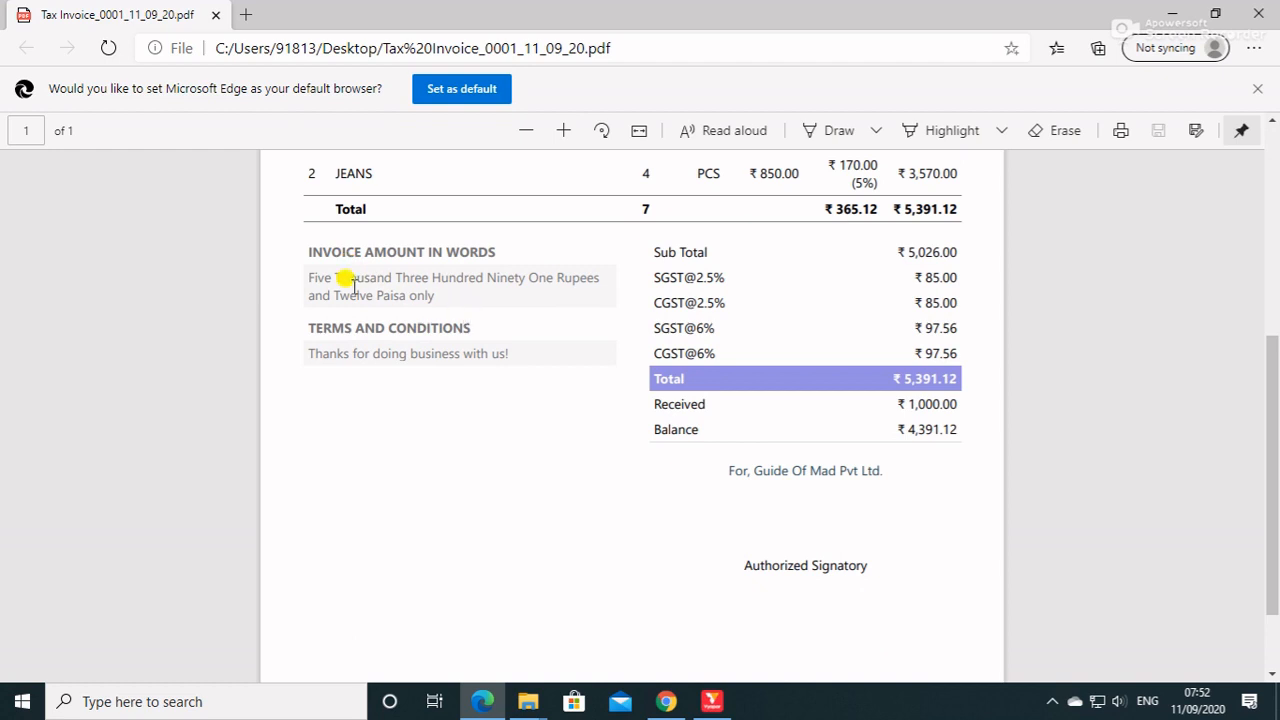
scroll(680, 442, up, 3)
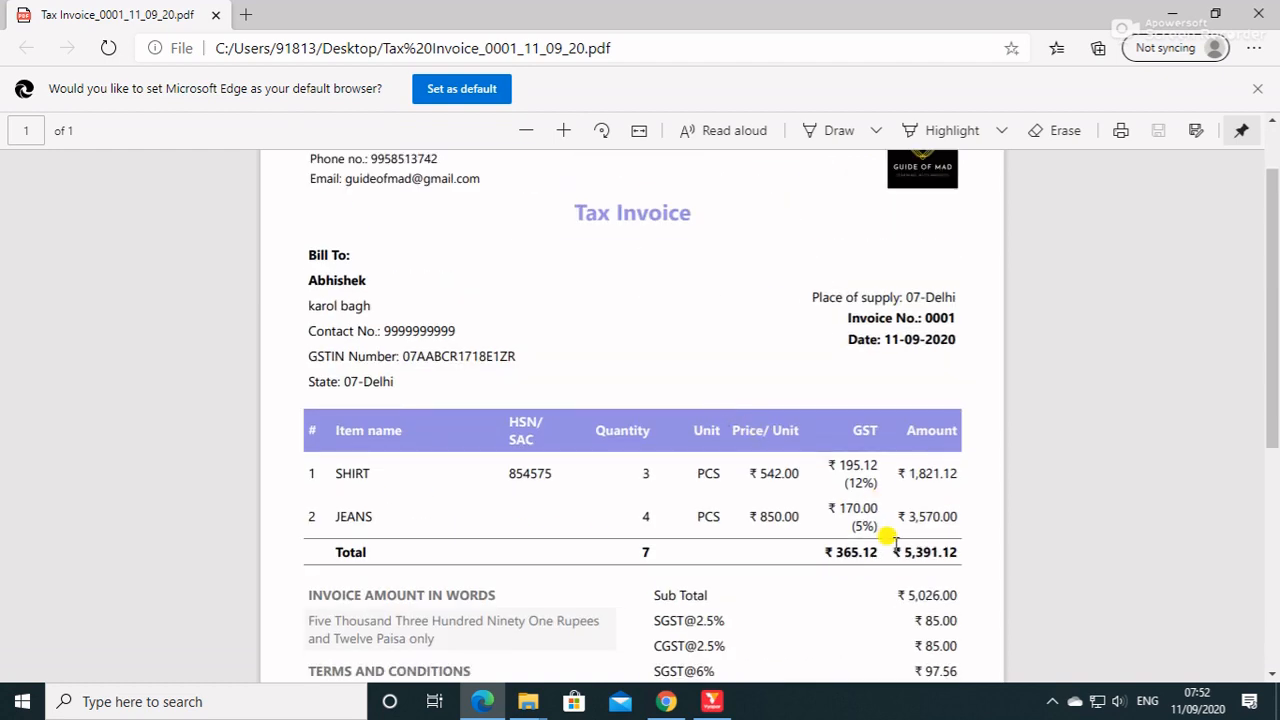
scroll(894, 534, down, 1)
scroll(928, 548, down, 1)
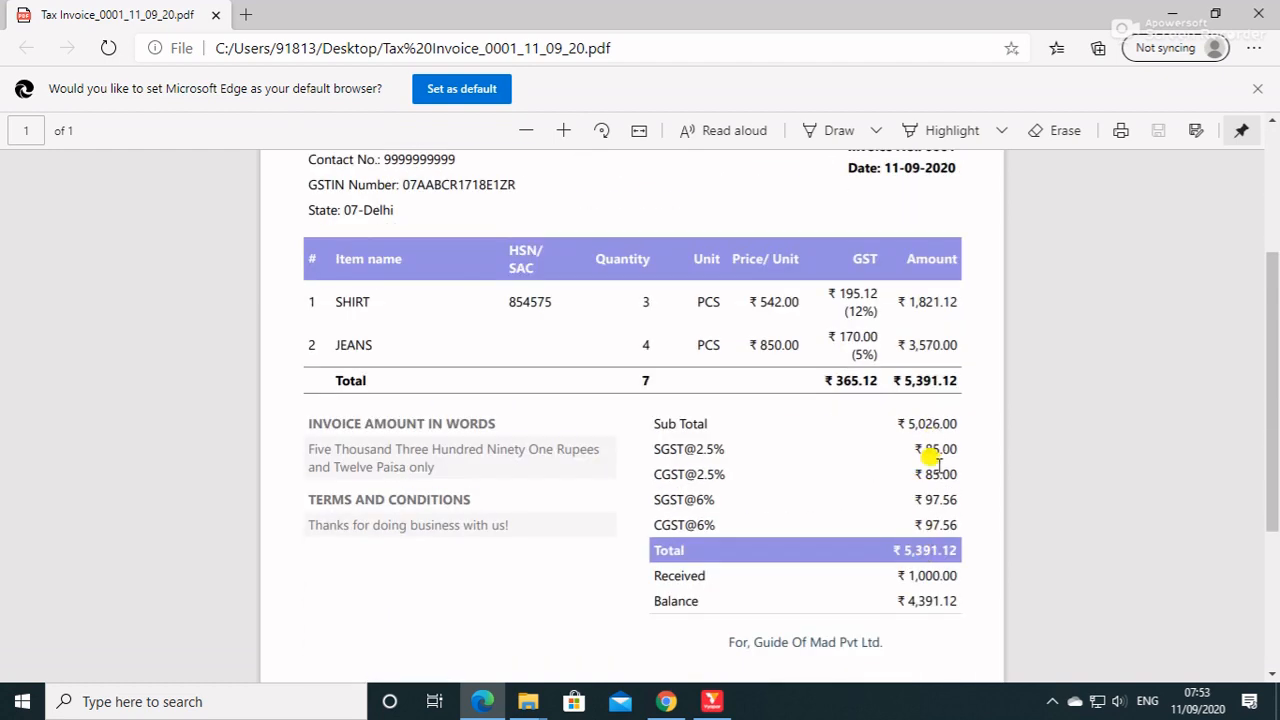
scroll(925, 500, down, 1)
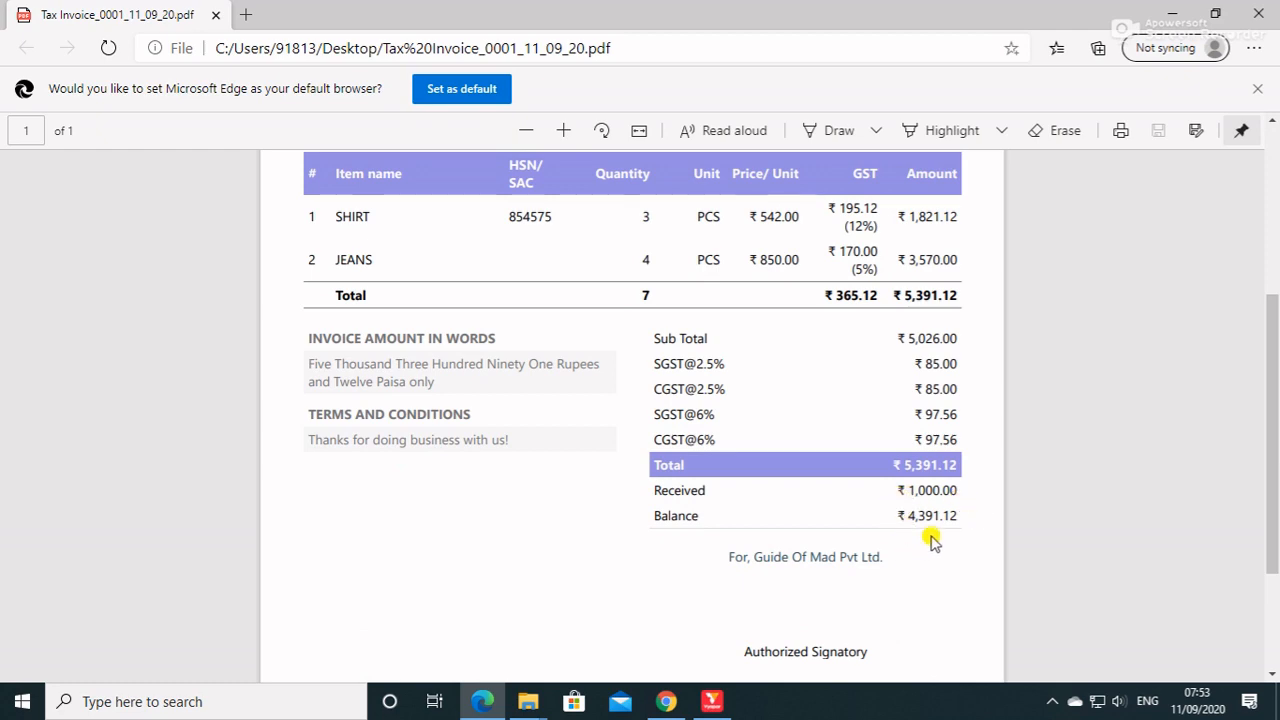
click(1258, 13)
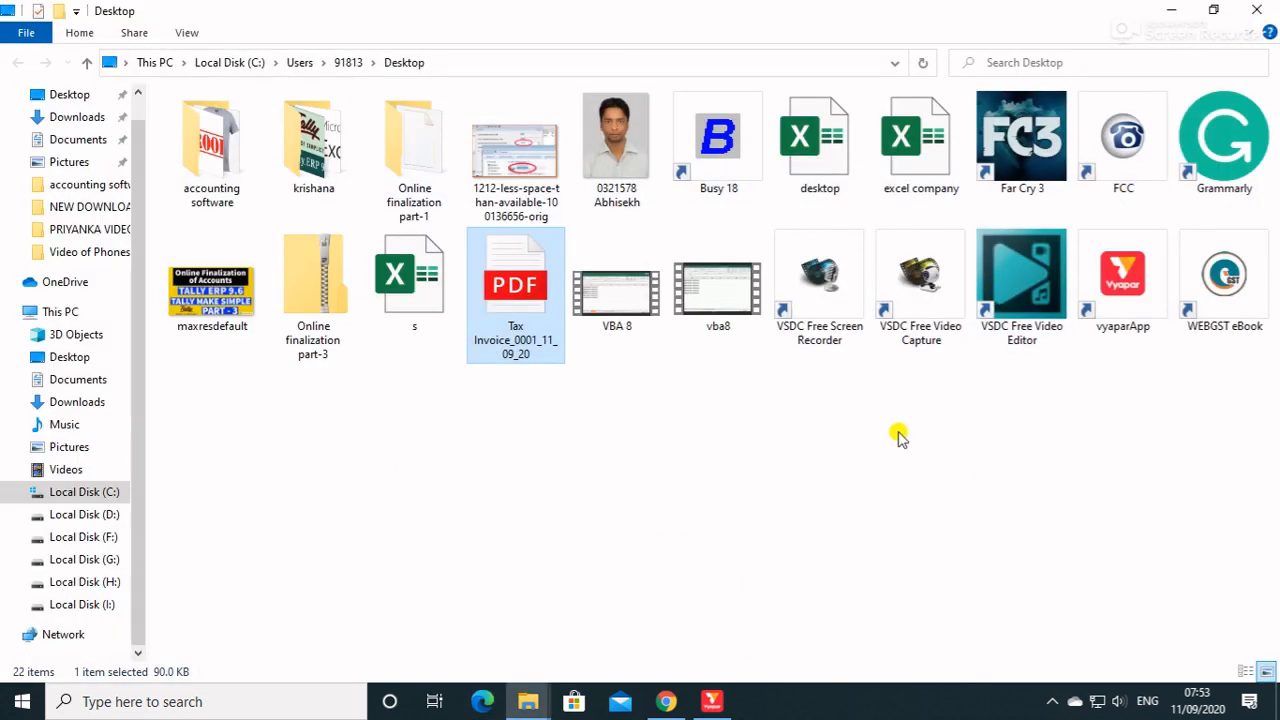
click(711, 702)
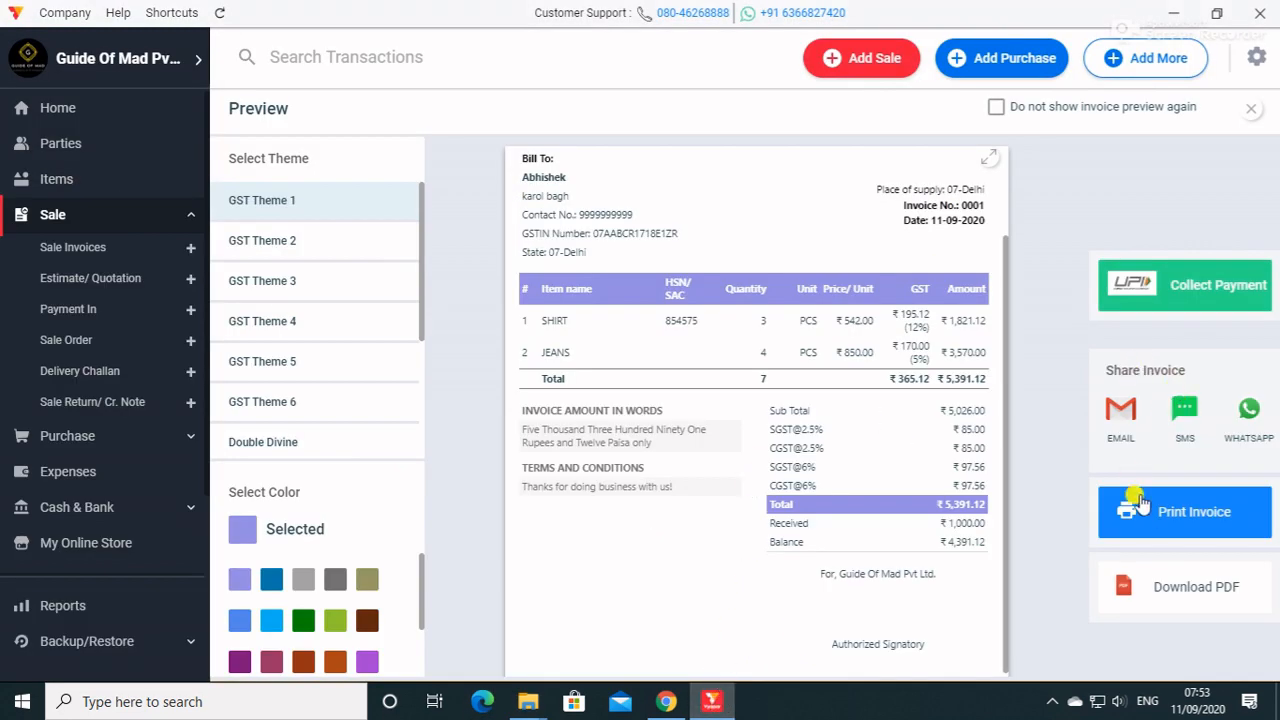
Try GST Theme 2 through GST Theme 6 and the Double Divine theme on the invoice.
click(283, 245)
click(284, 283)
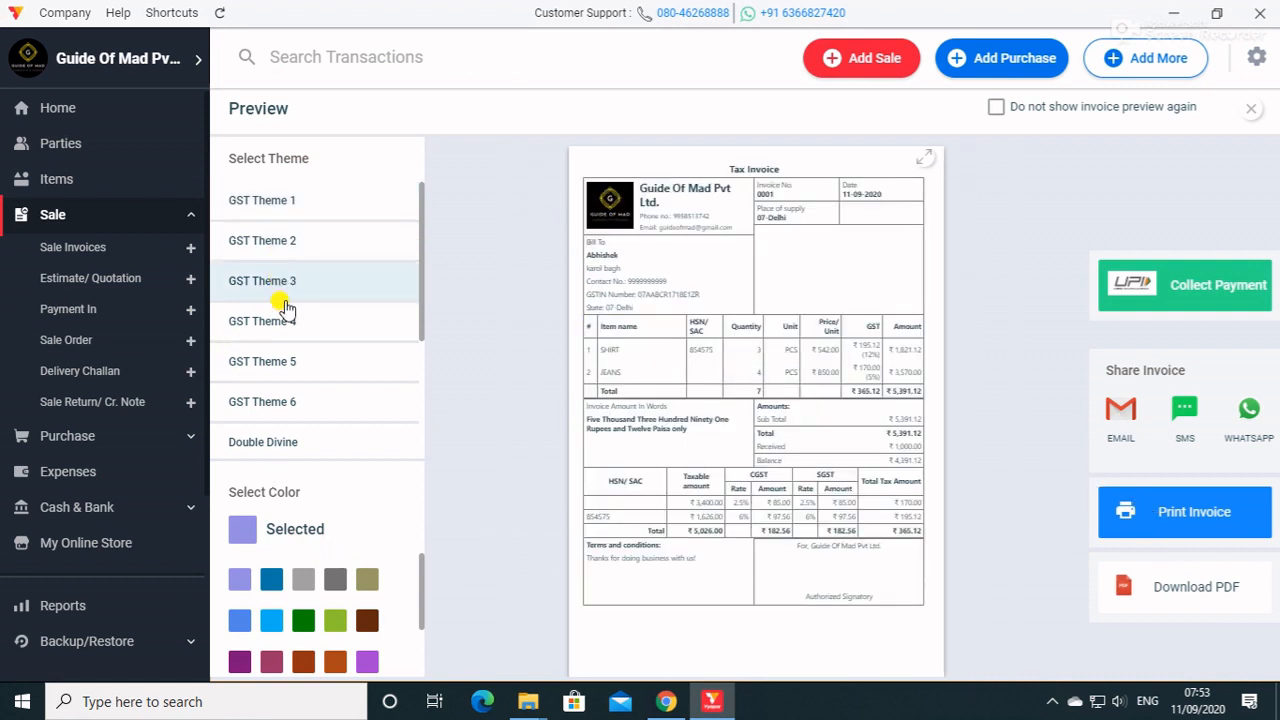
click(287, 325)
click(289, 292)
click(290, 335)
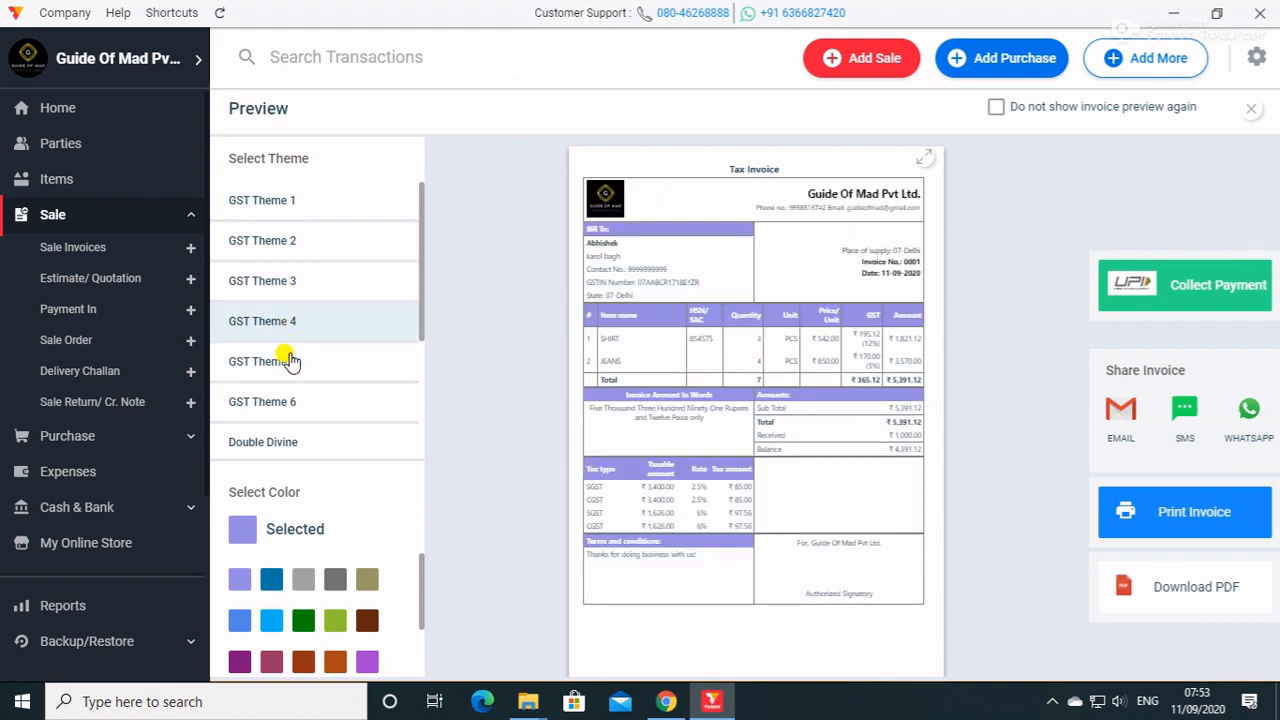
click(287, 362)
click(295, 396)
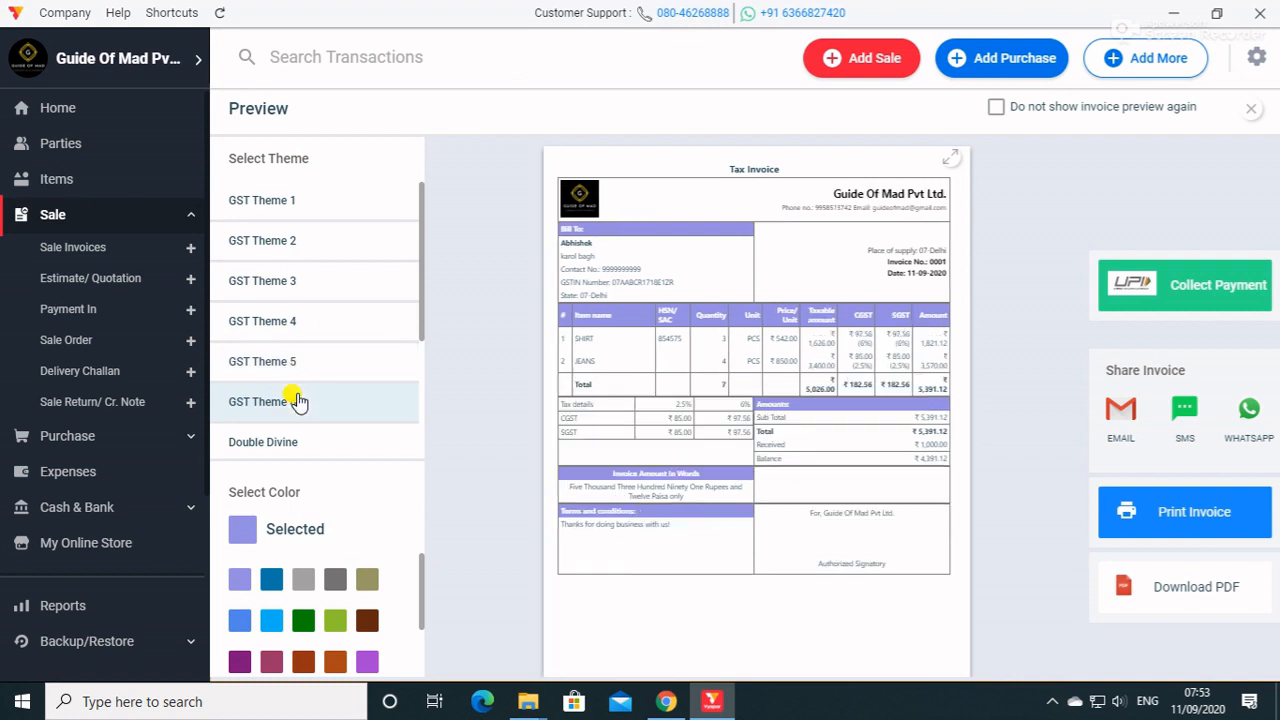
click(292, 440)
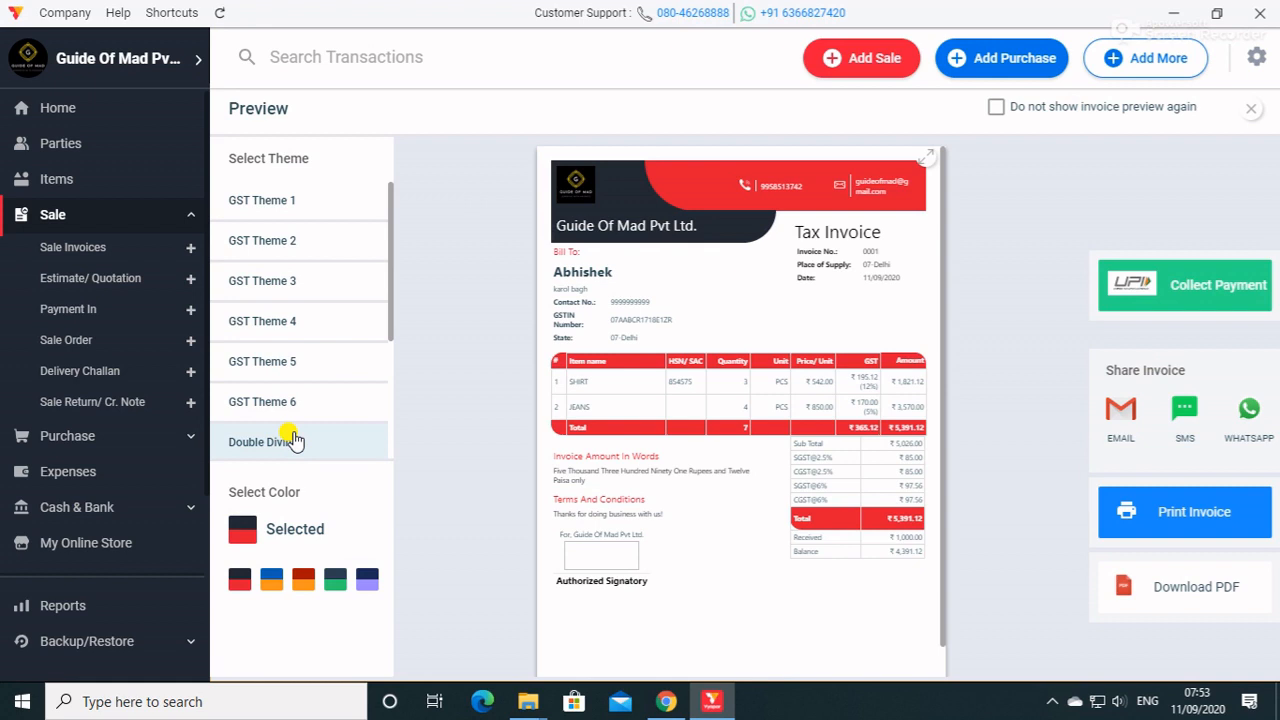
Compare GST Theme 1 and GST Theme 2 on the invoice and apply GST Theme 3.
click(286, 207)
click(290, 242)
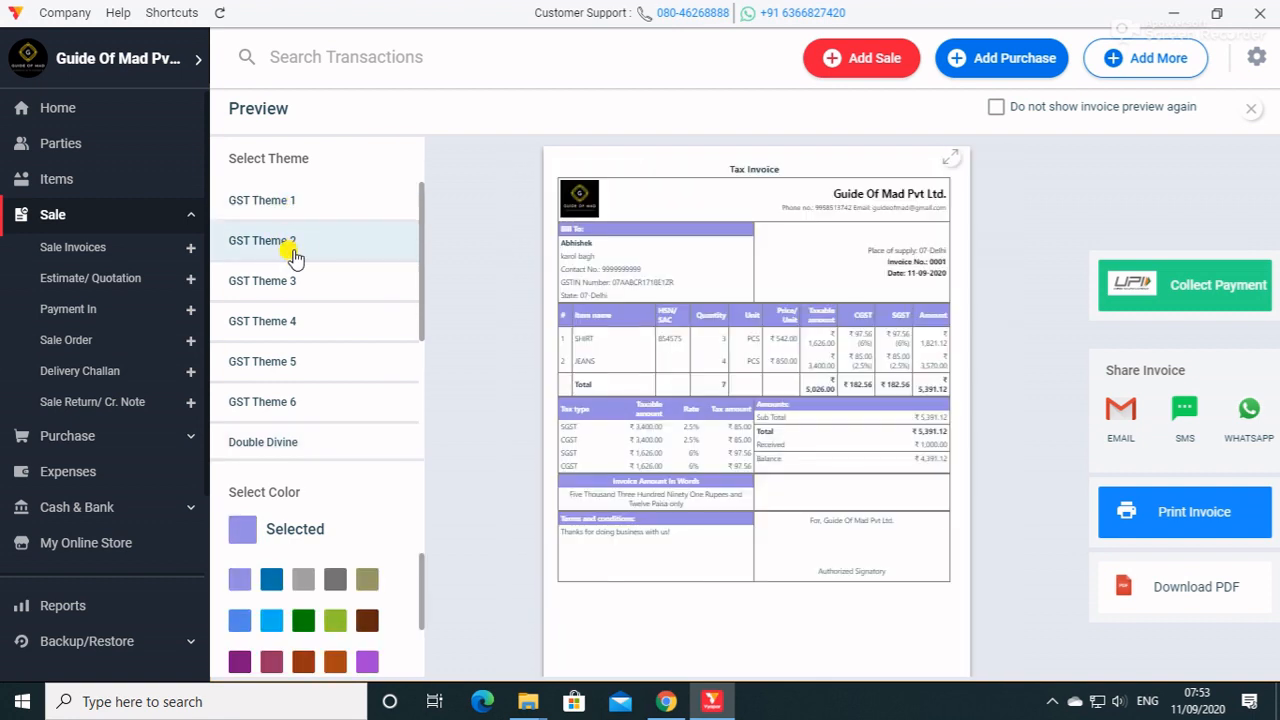
click(293, 280)
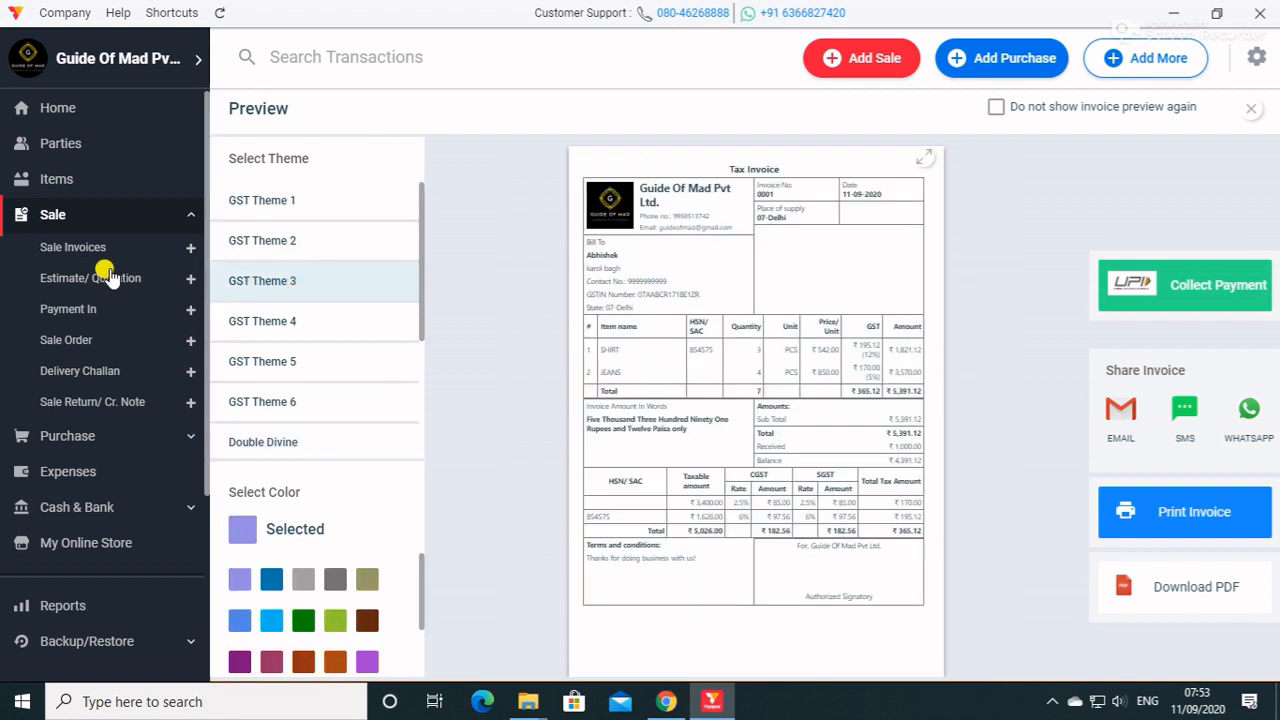
Close the invoice preview and preview the saved sale invoice as a delivery challan.
click(1250, 108)
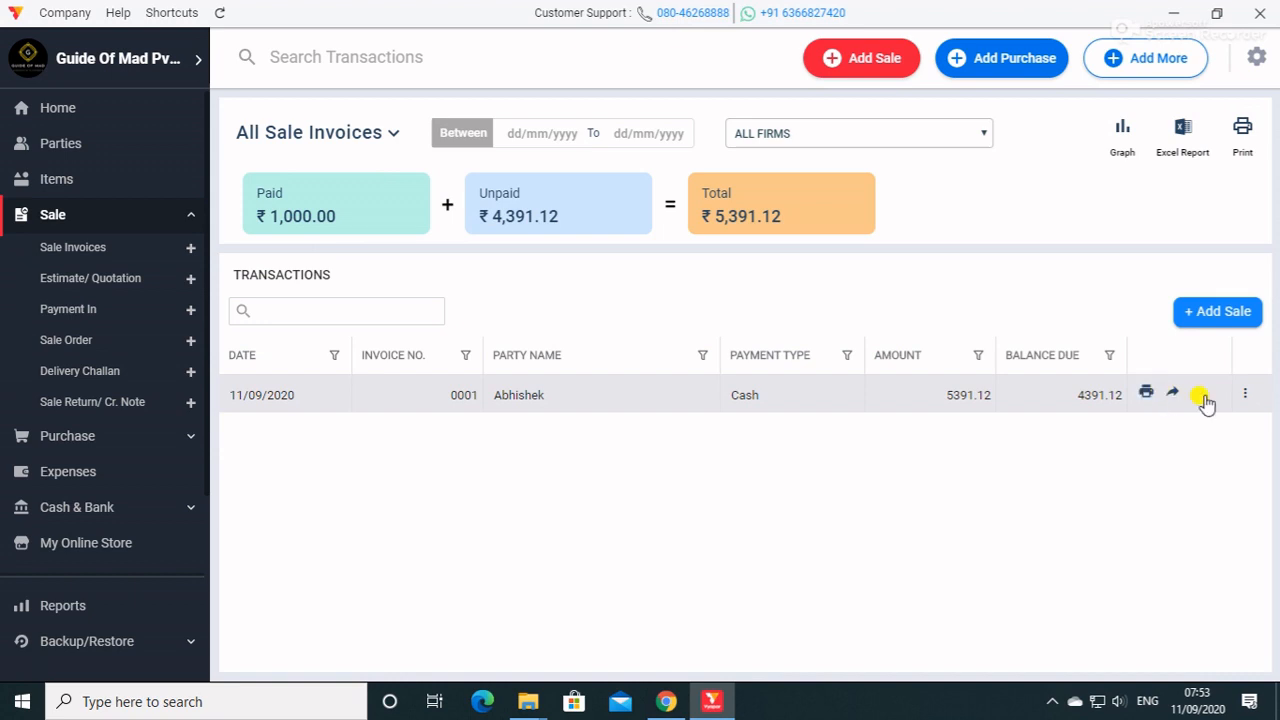
click(1245, 394)
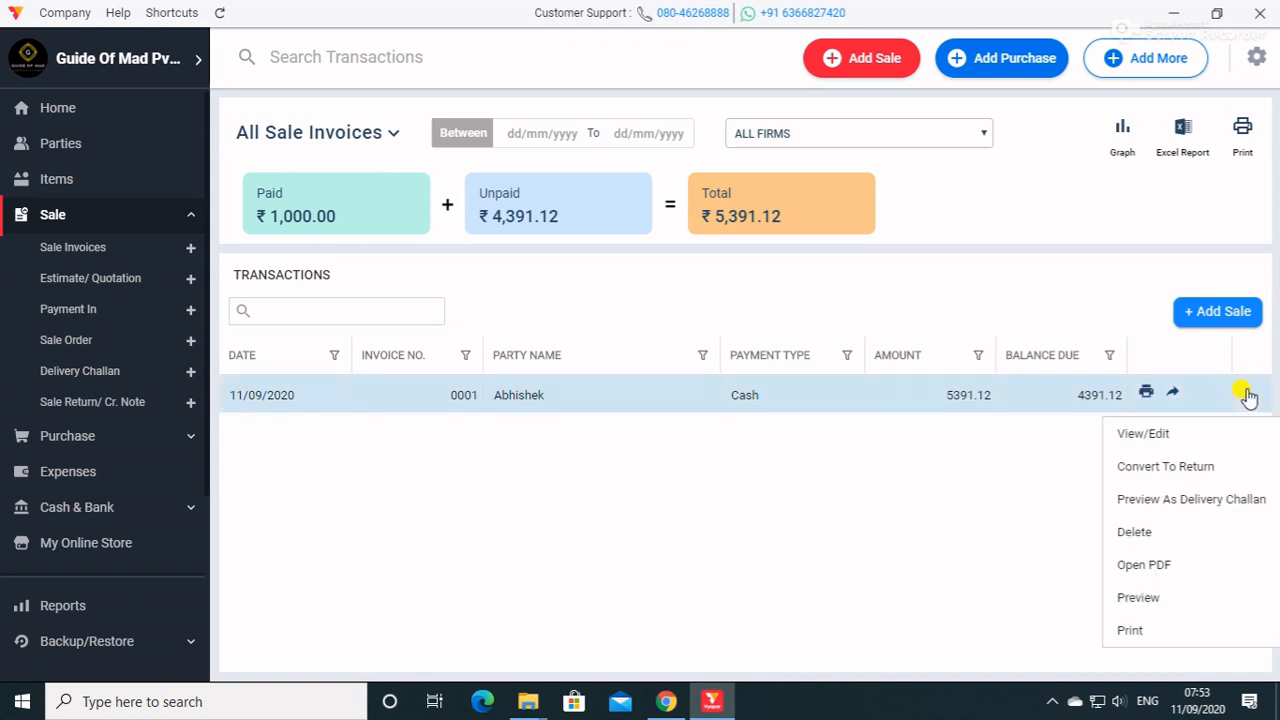
click(1162, 500)
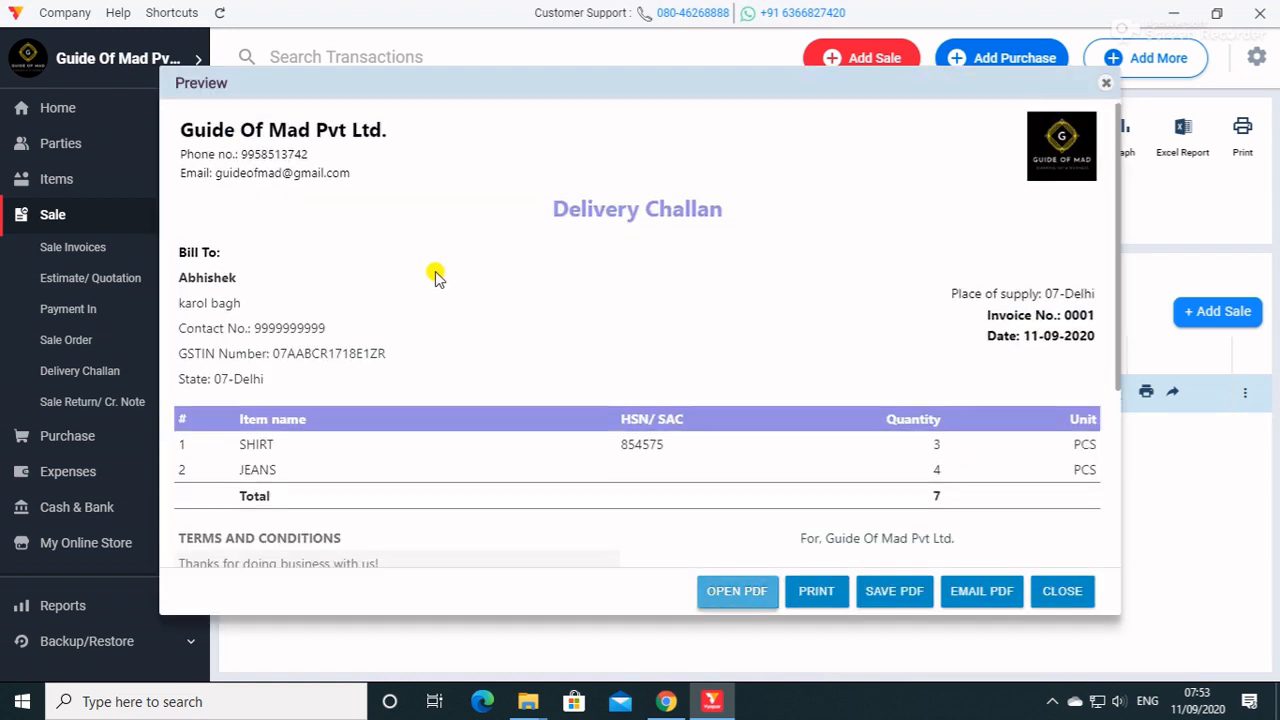
Examine the delivery challan preview from its header to the terms and signature area, and close it.
scroll(437, 275, down, 3)
scroll(435, 274, up, 3)
scroll(435, 271, down, 3)
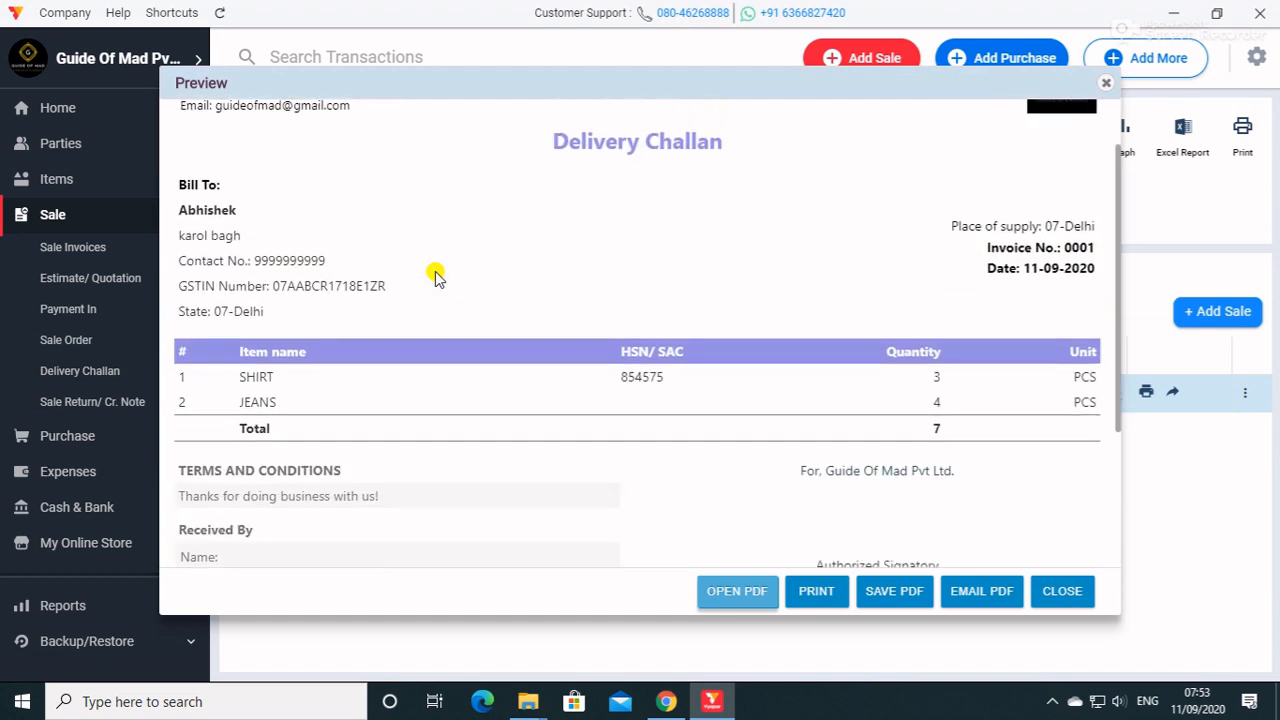
scroll(770, 522, up, 3)
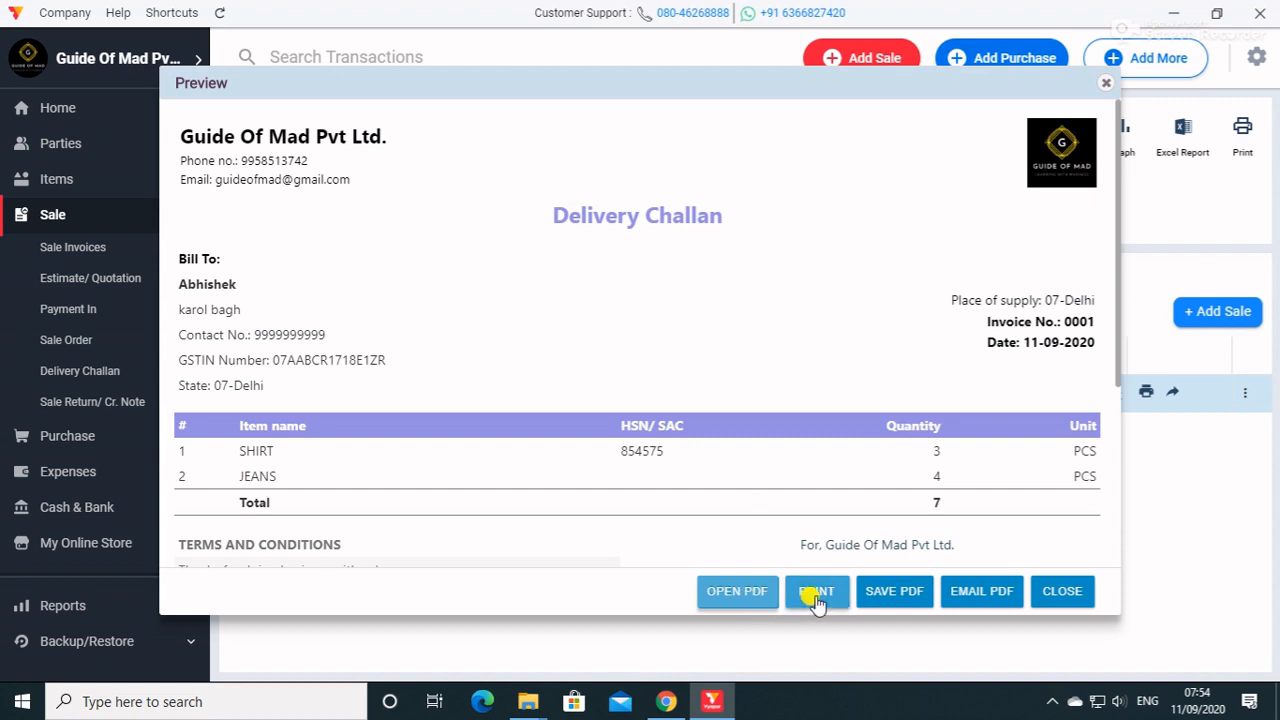
click(1066, 592)
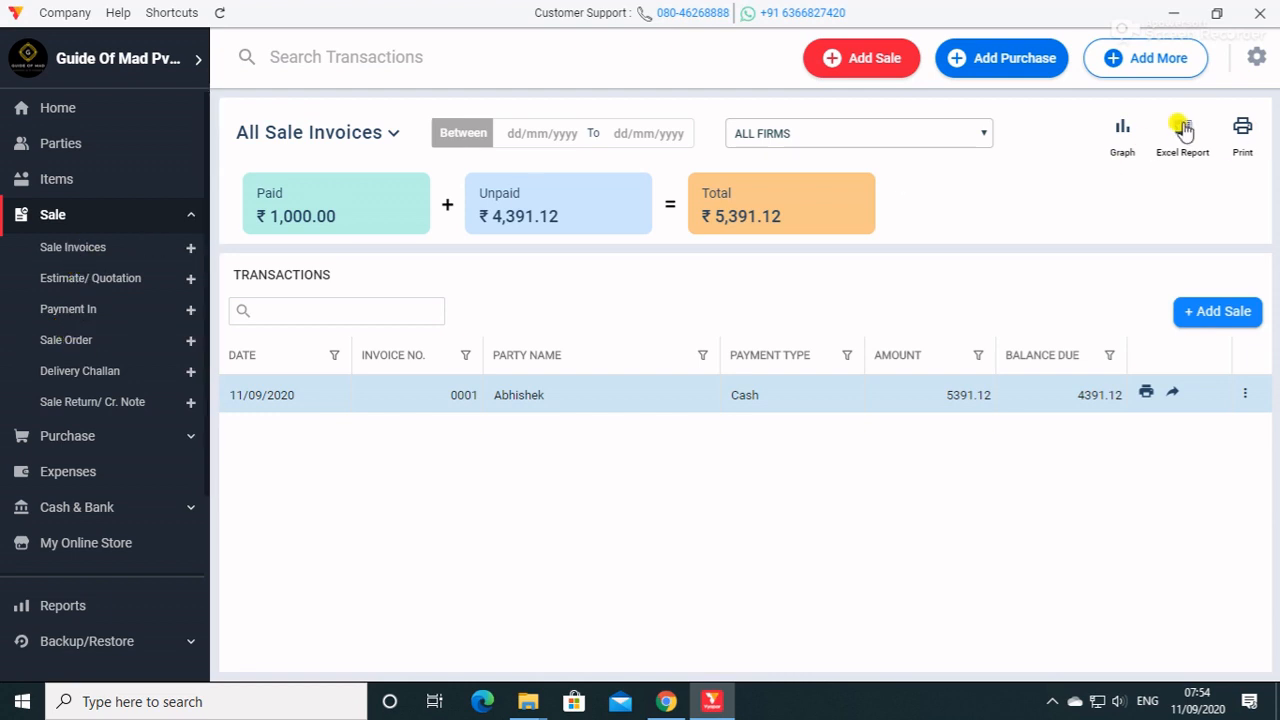
Open the sales graph for the sale invoices and compare its daily, weekly, monthly and yearly views.
click(1118, 131)
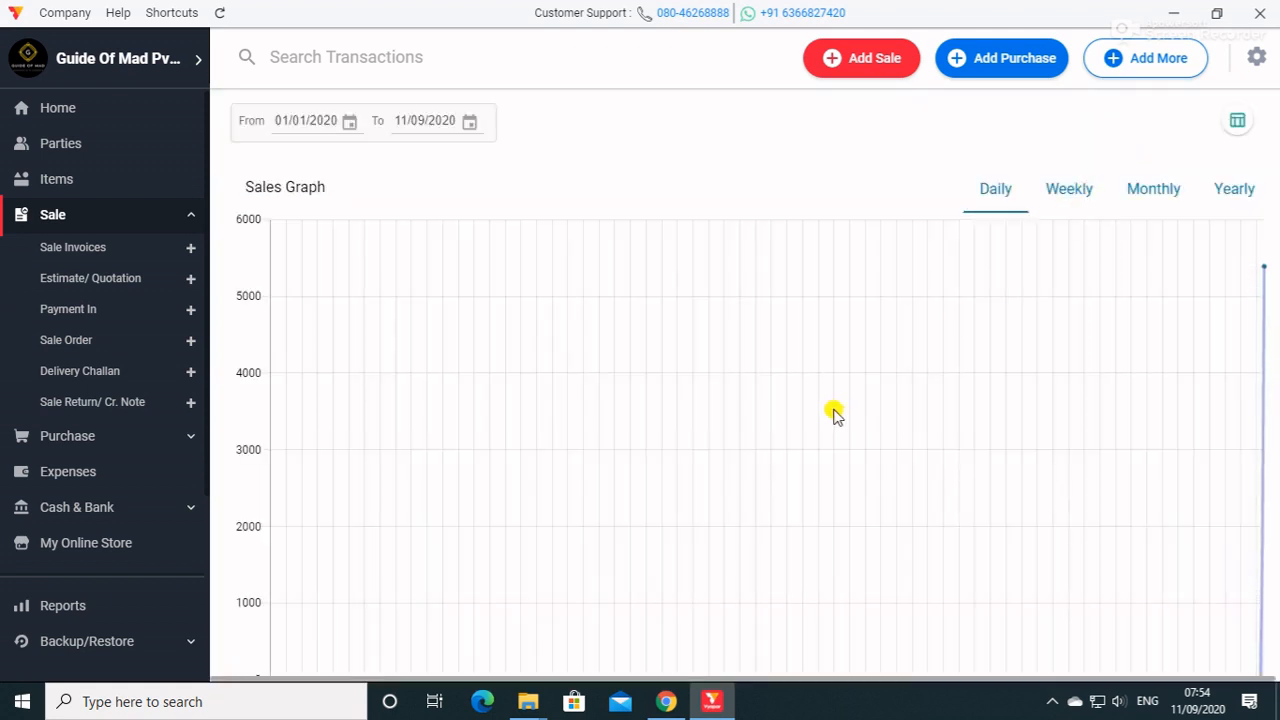
click(1076, 194)
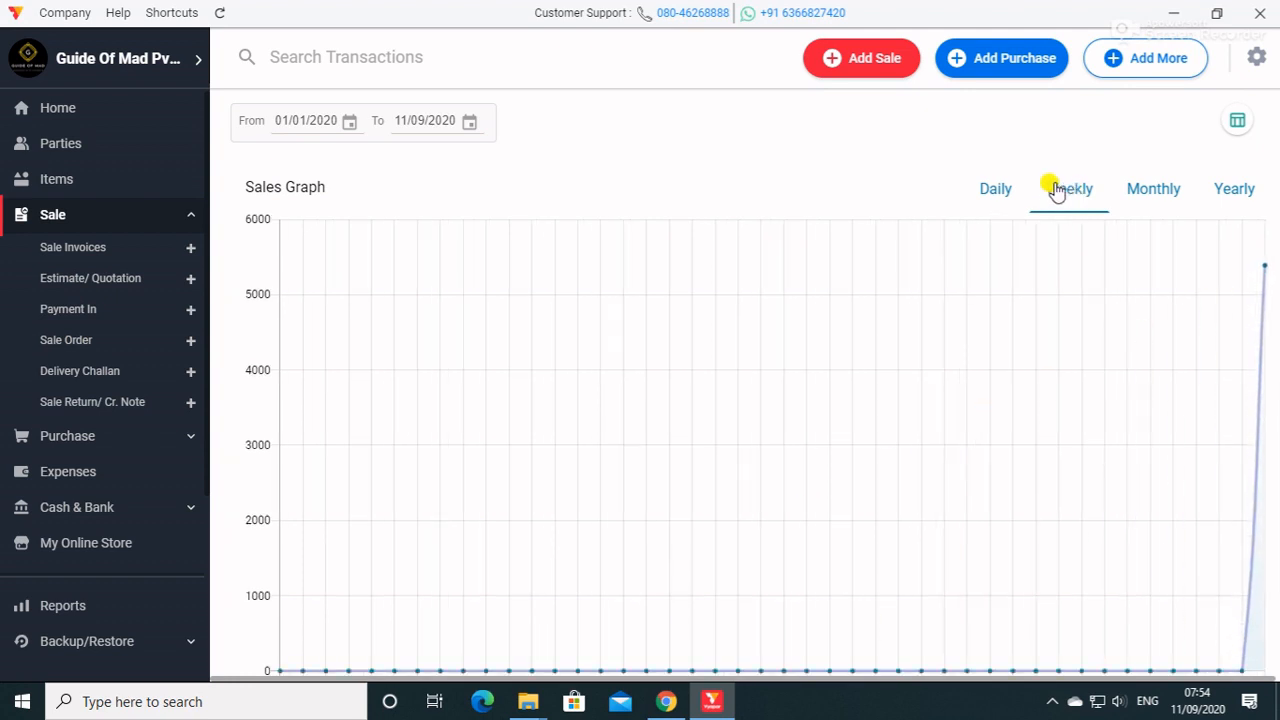
click(1012, 190)
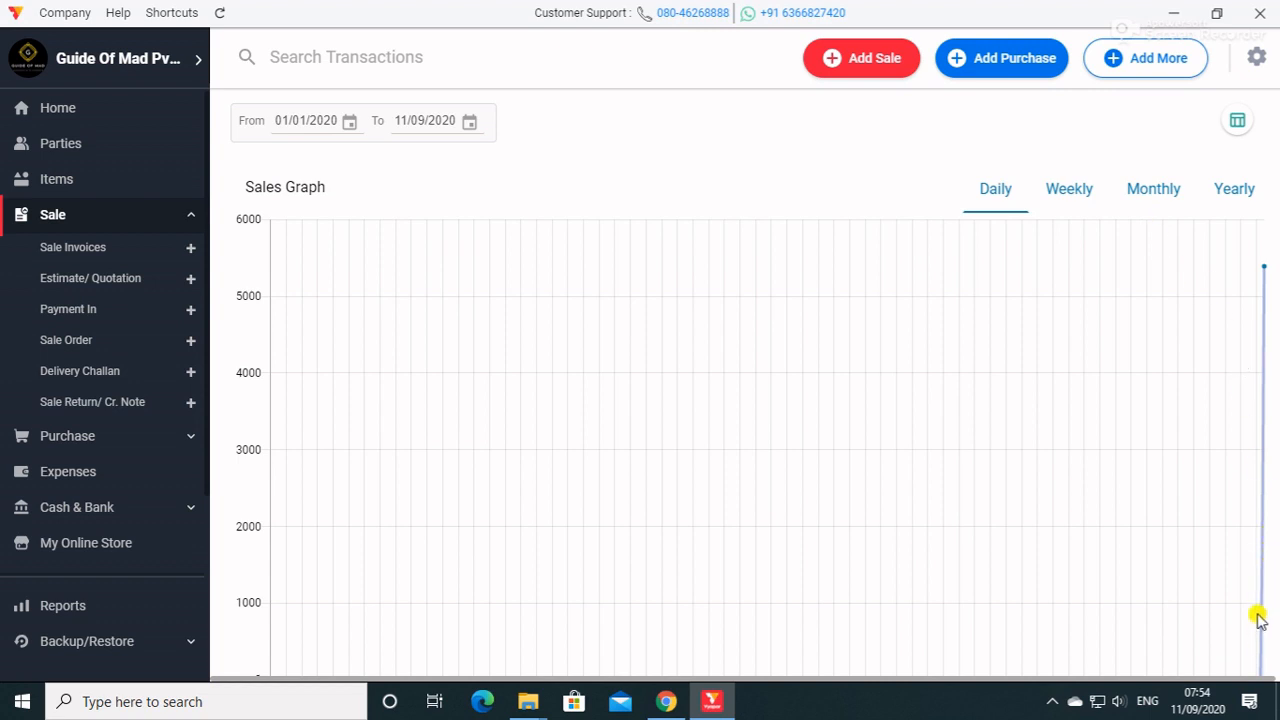
click(1068, 180)
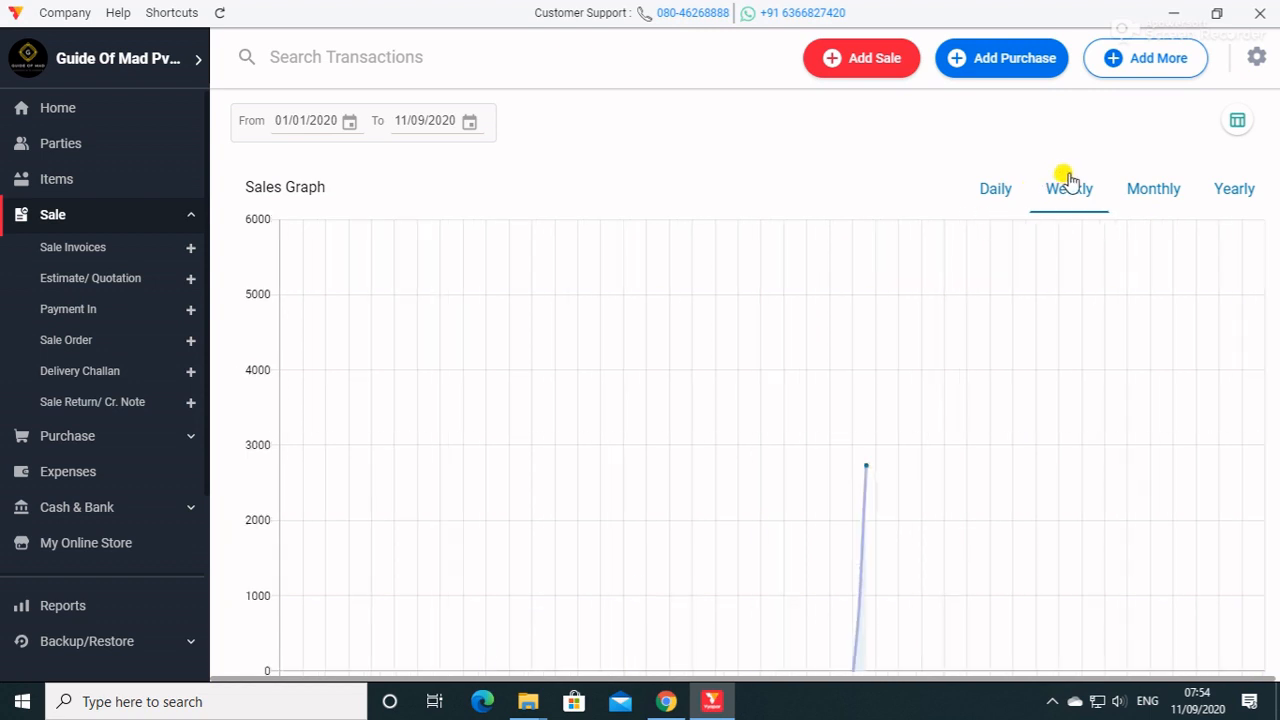
click(1127, 192)
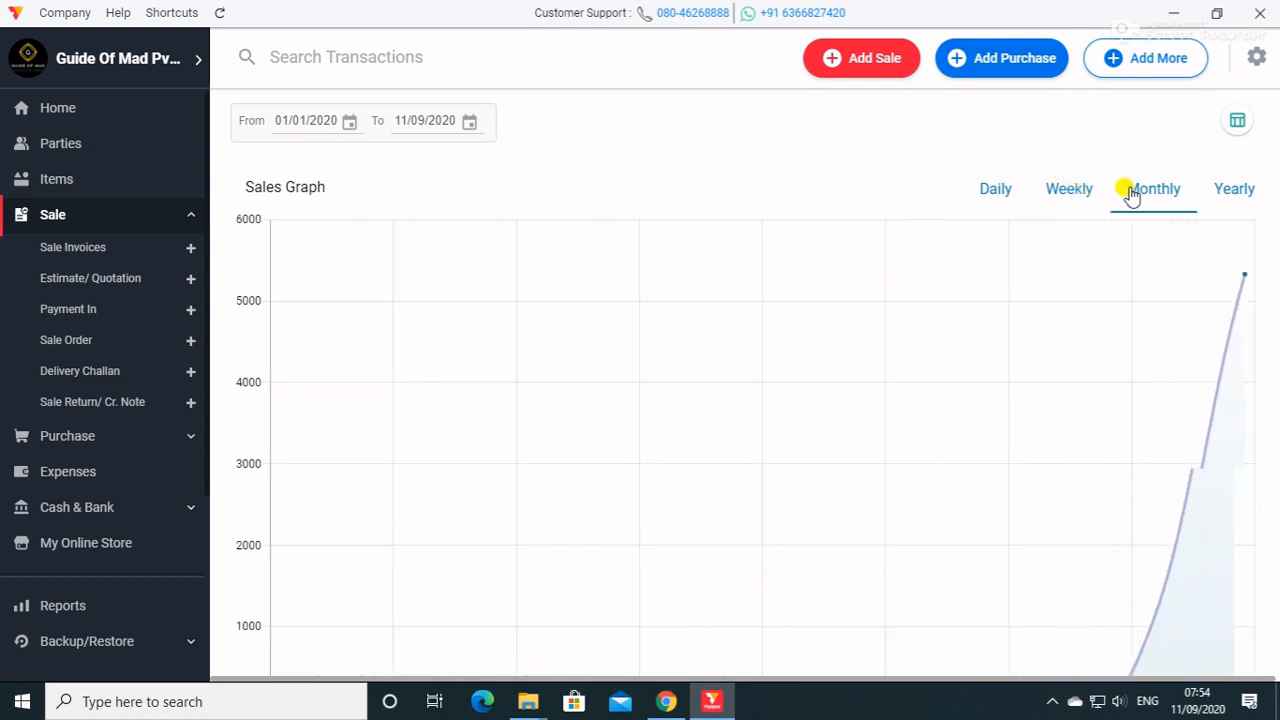
click(1219, 201)
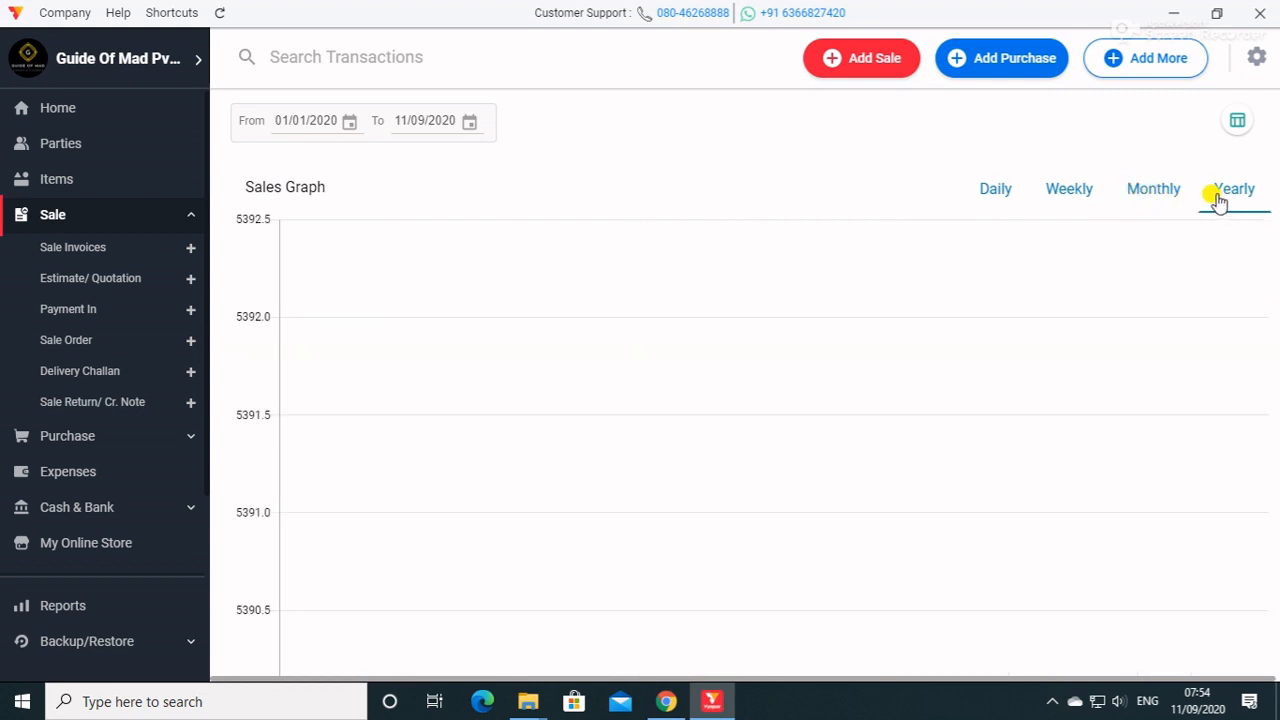
click(1170, 195)
click(1095, 196)
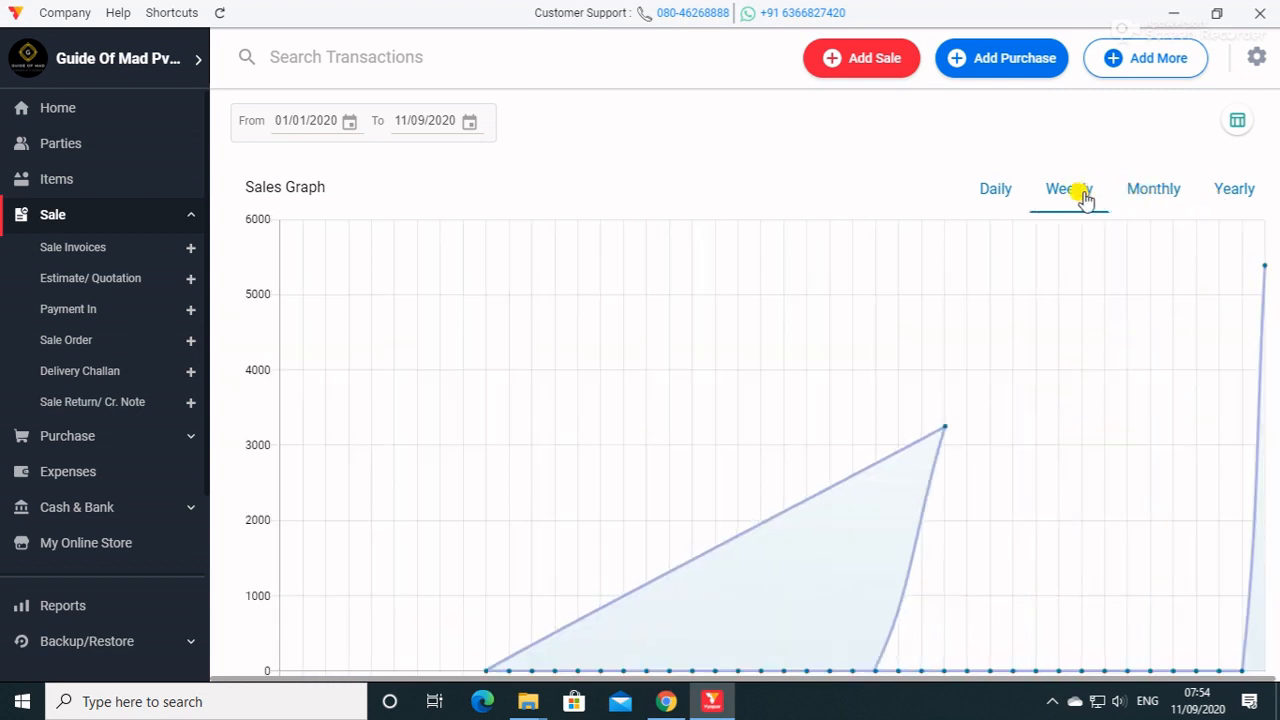
click(1015, 195)
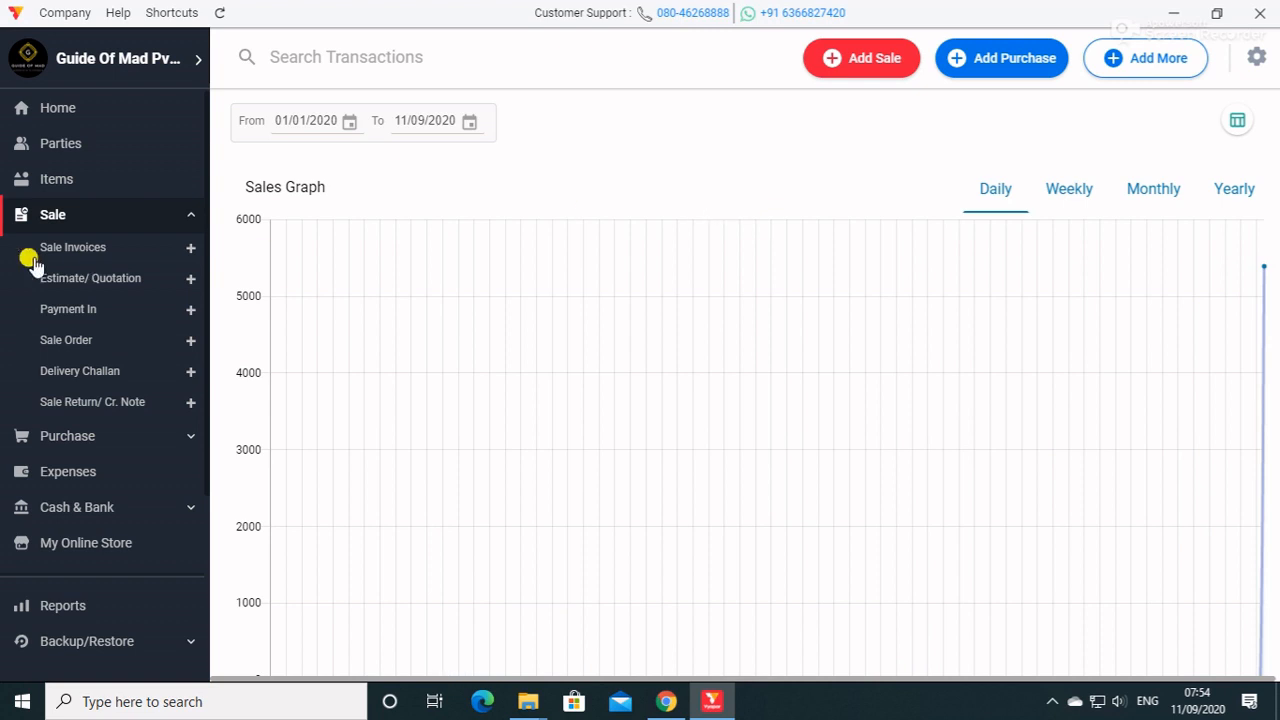
Start the first estimate for the existing party, set its reference number to 0001 and keep Delhi as the state of supply.
click(94, 278)
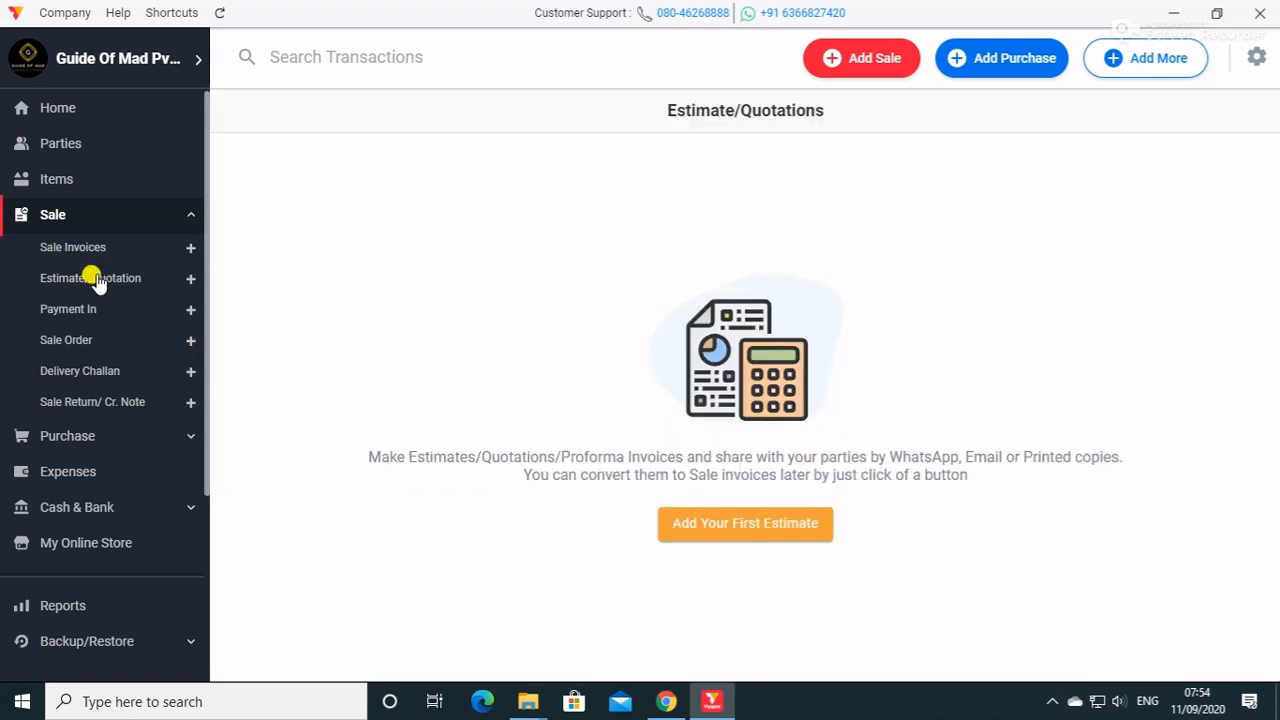
click(746, 538)
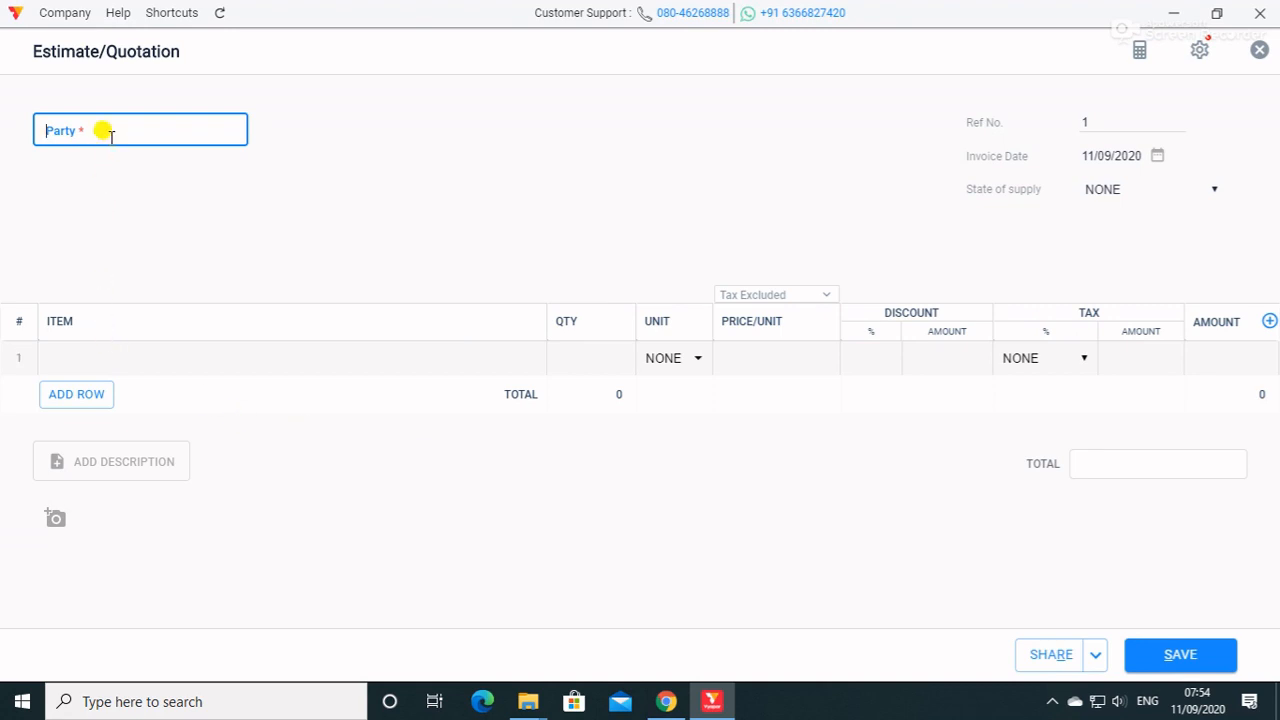
text(A)
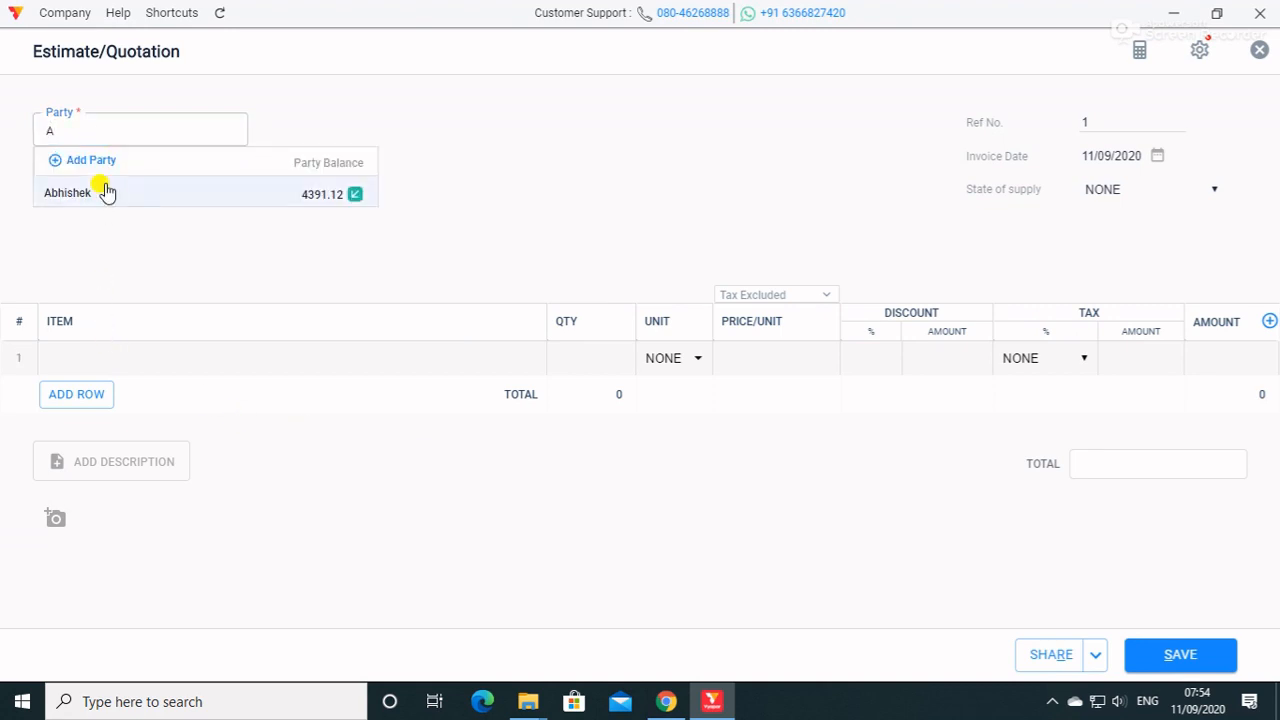
click(104, 192)
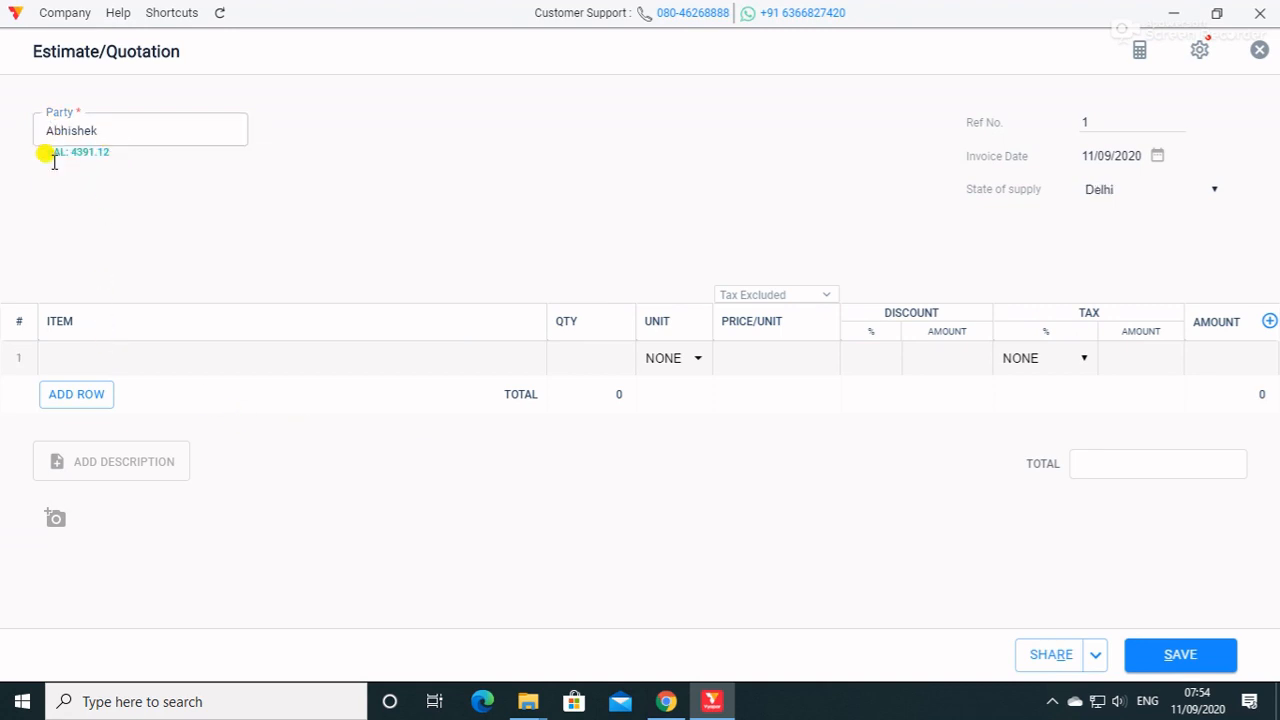
click(1090, 122)
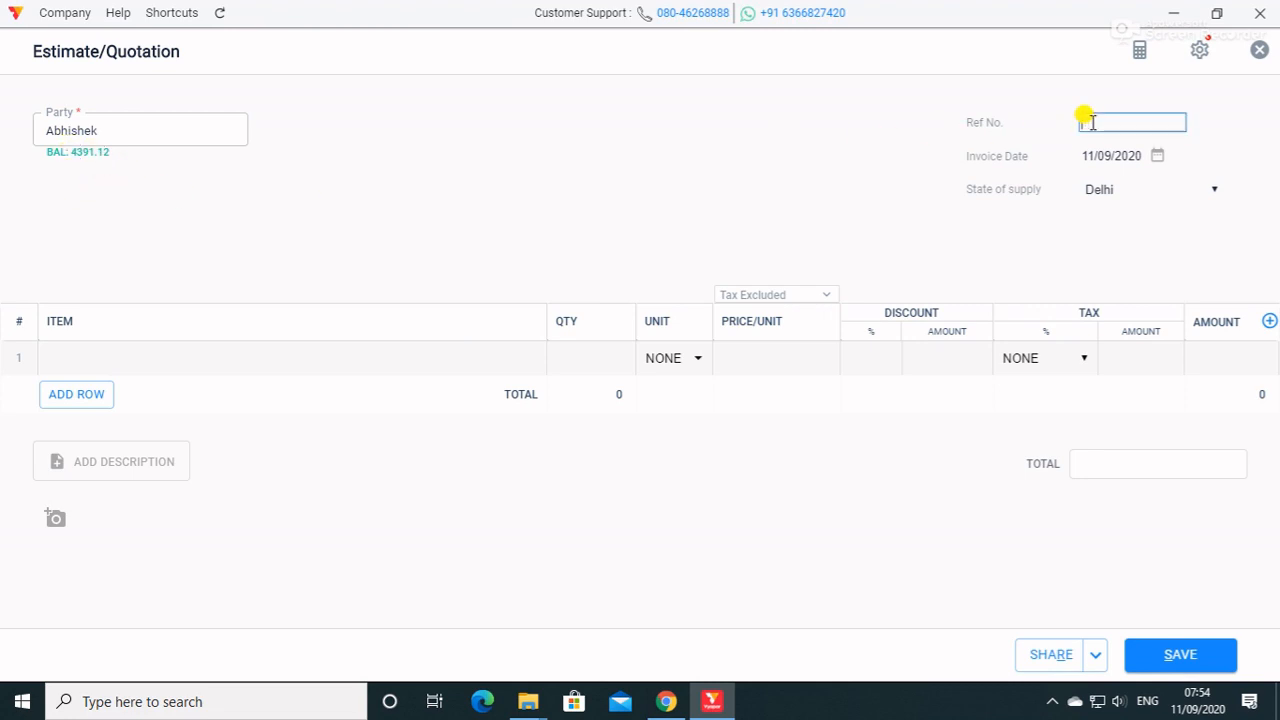
click(1138, 190)
click(1138, 190)
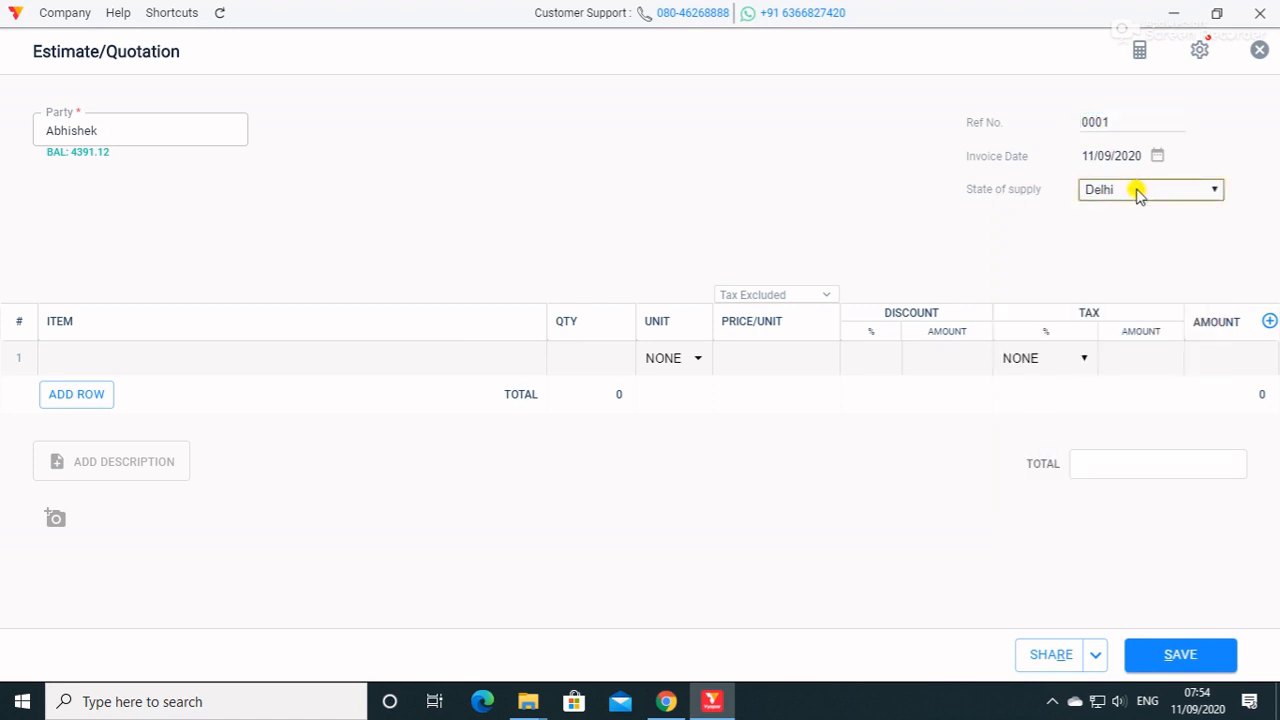
Add SHIRT to the estimate with quantity 5 and a 1% discount, and save the estimate.
click(265, 360)
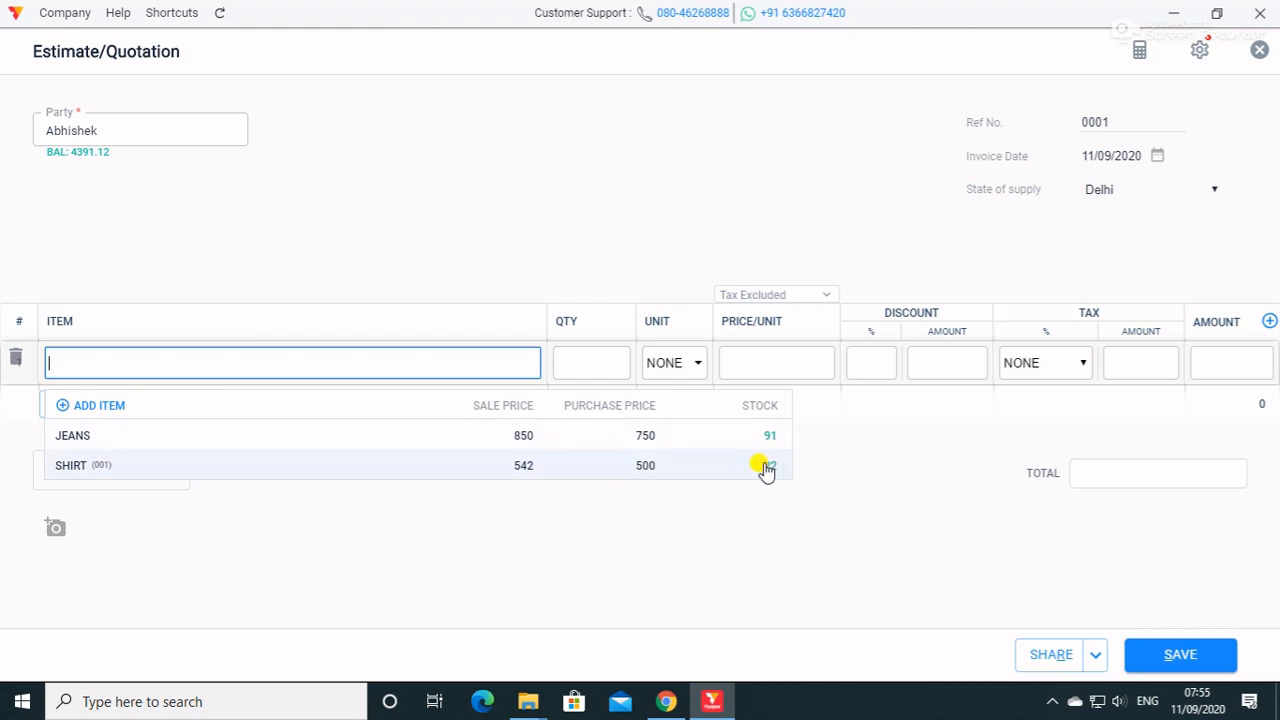
click(714, 466)
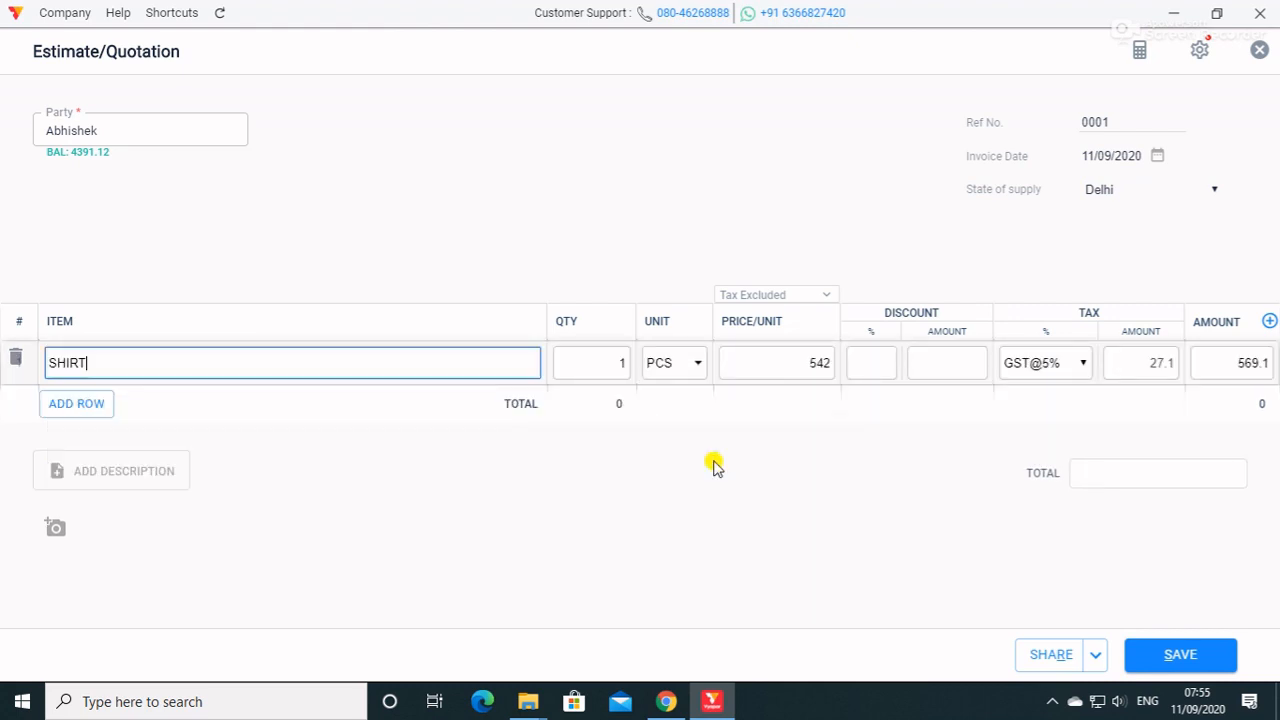
click(612, 362)
key(BackSpace)
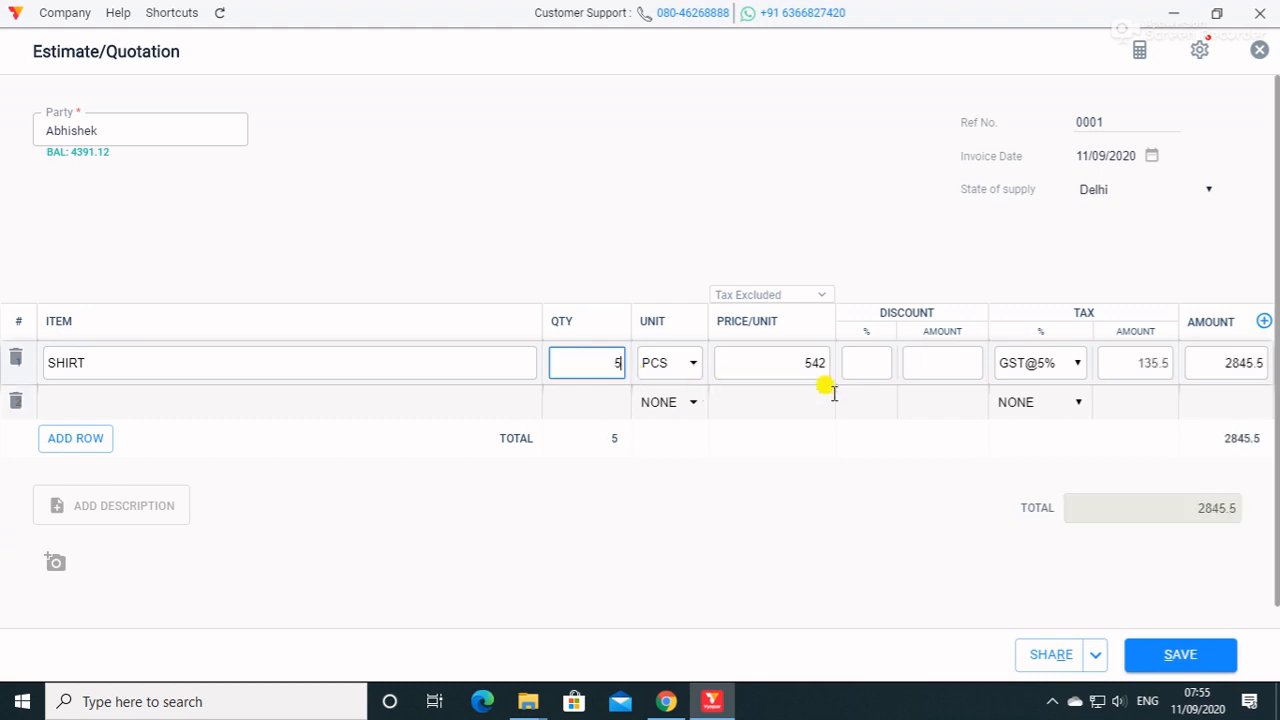
click(884, 361)
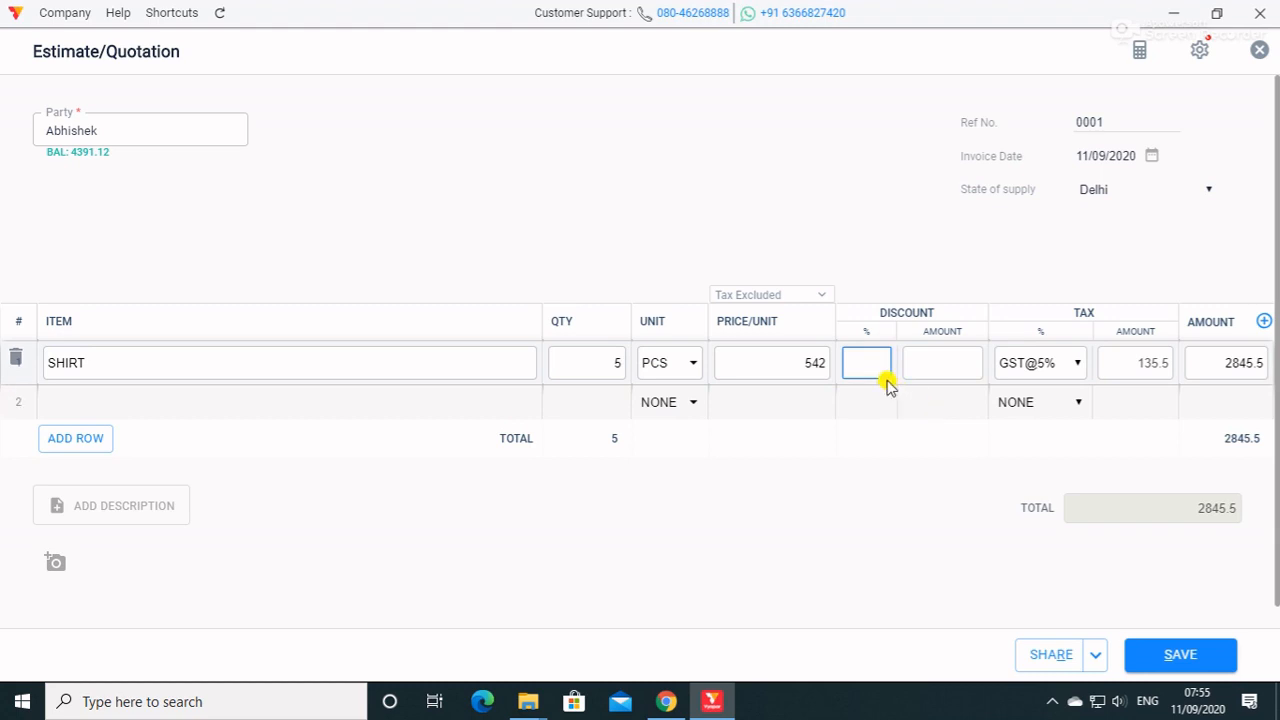
text(1)
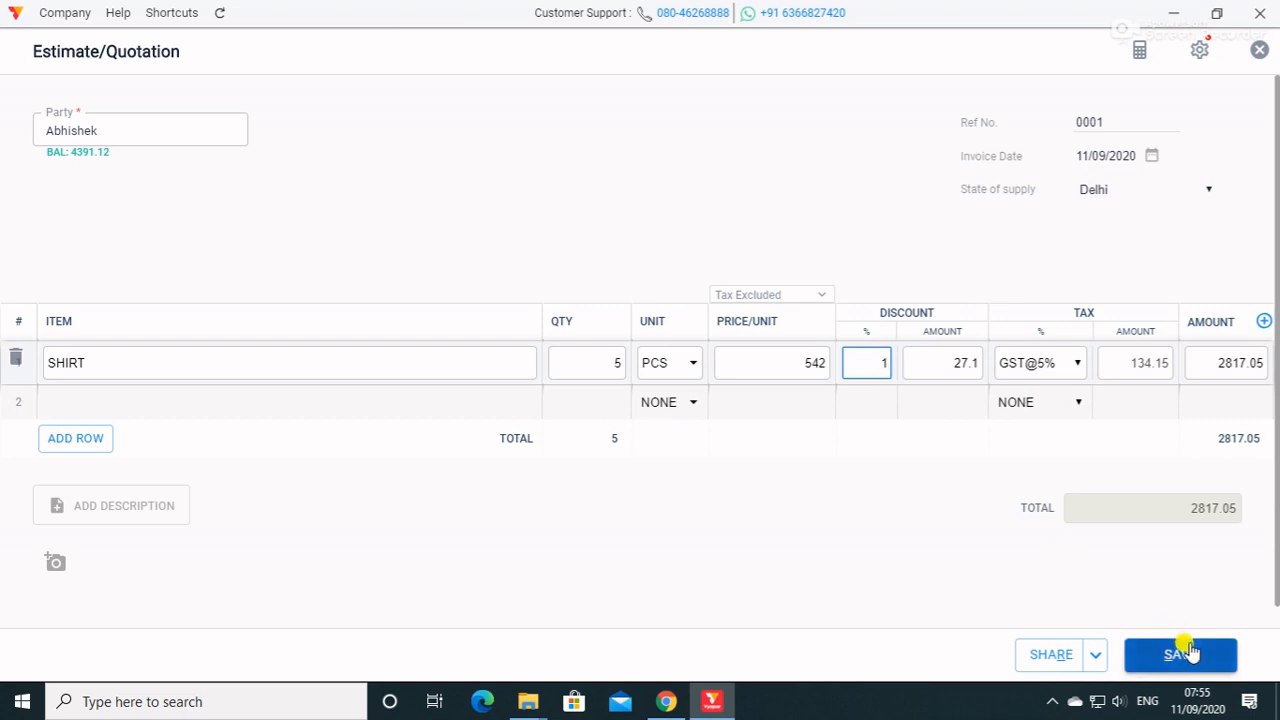
click(1099, 654)
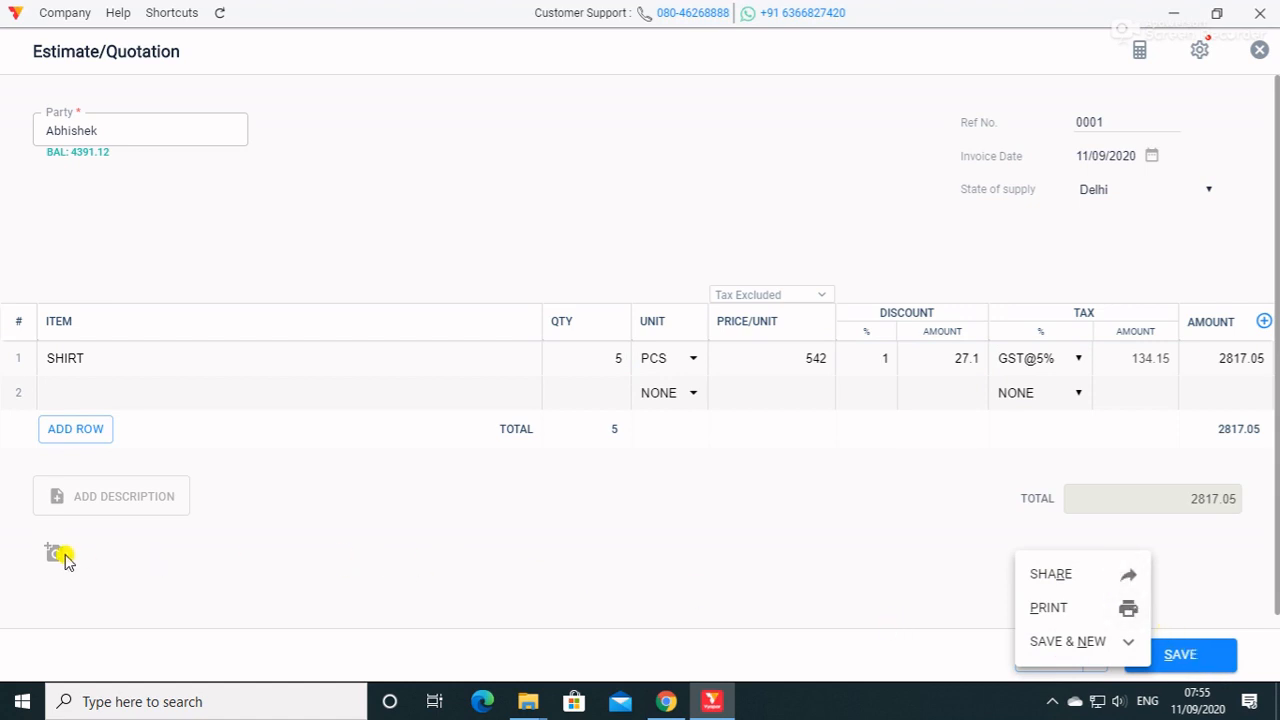
click(1209, 657)
click(1212, 660)
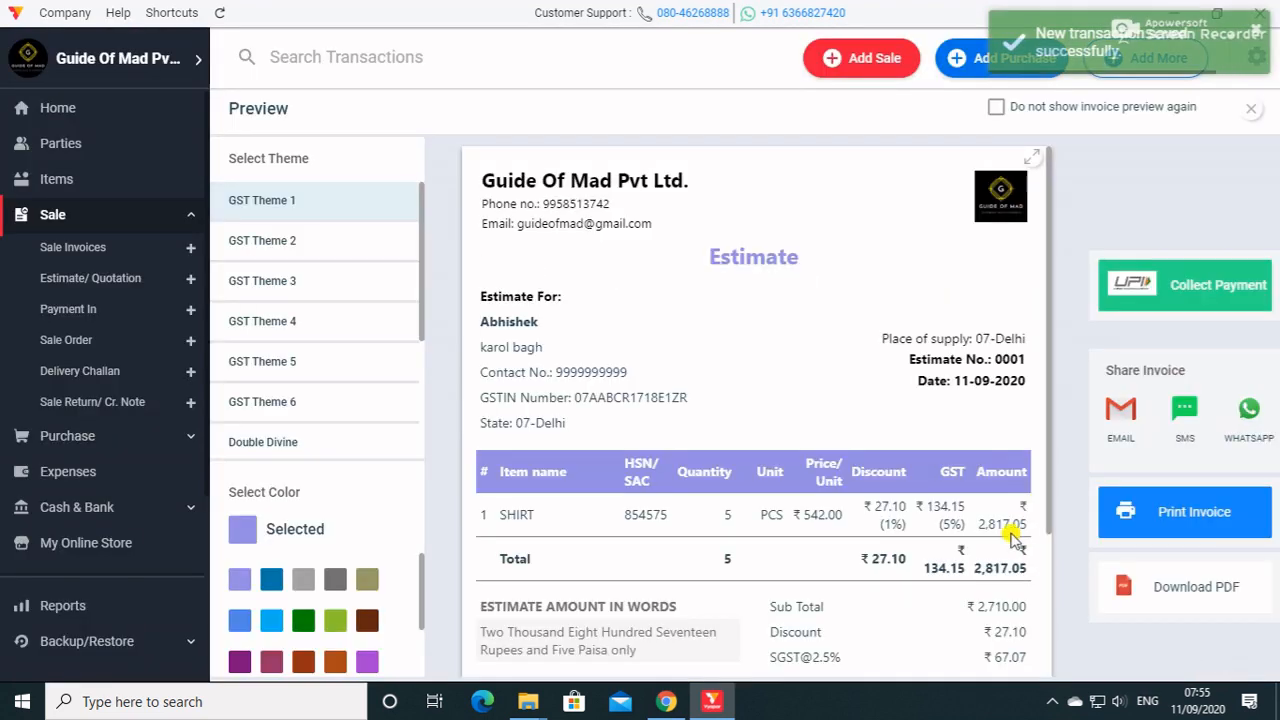
Review the saved estimate, try GST Theme 2 through GST Theme 6, and apply the Double Divine theme.
scroll(848, 437, down, 5)
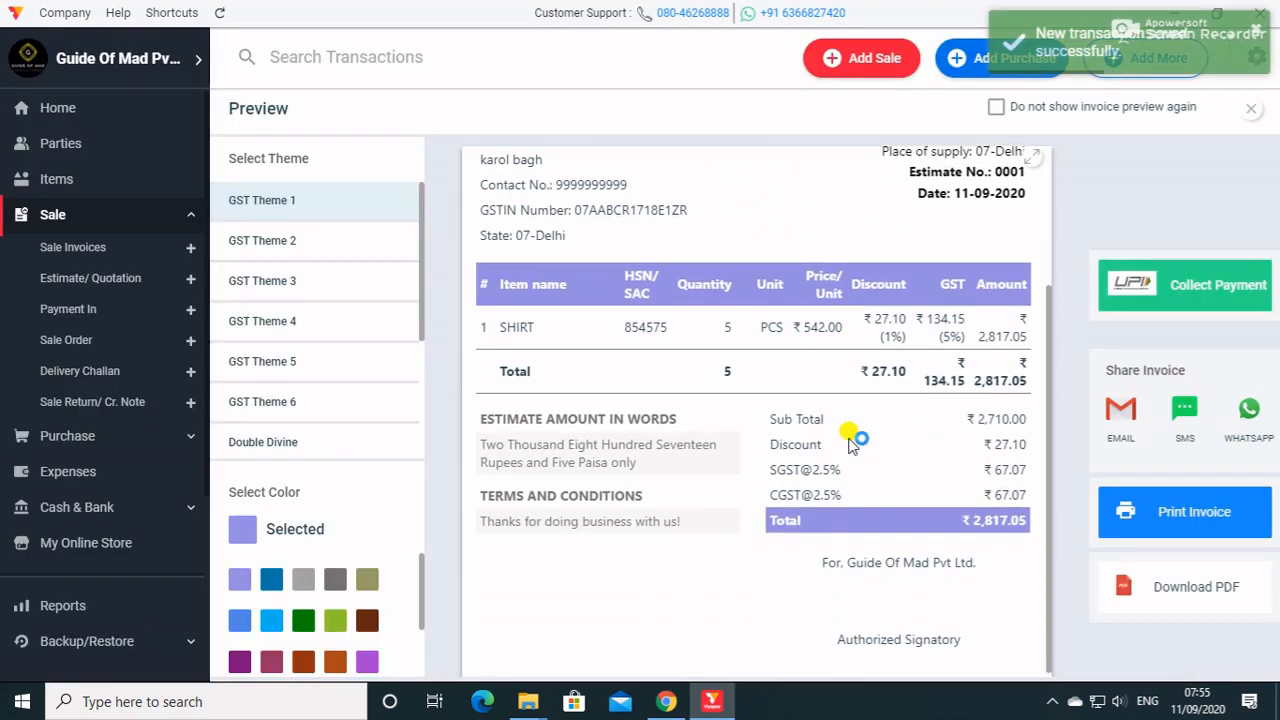
scroll(848, 437, up, 5)
click(234, 242)
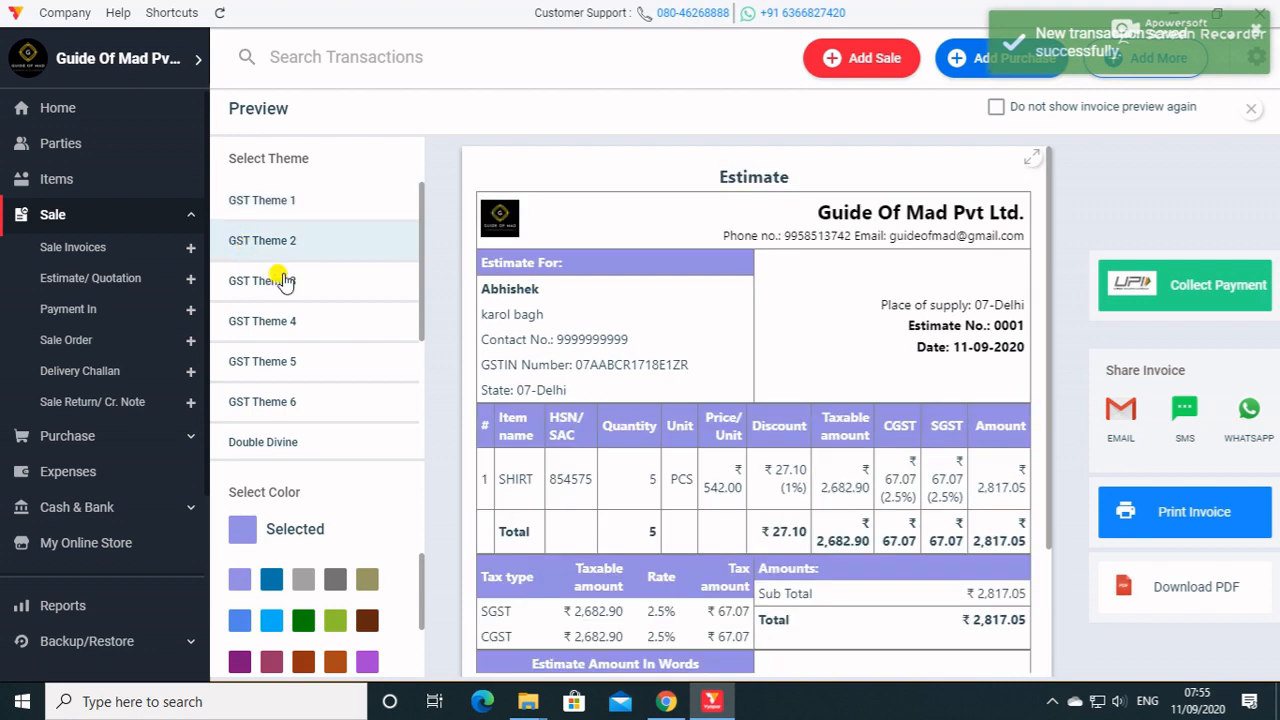
click(279, 276)
click(297, 327)
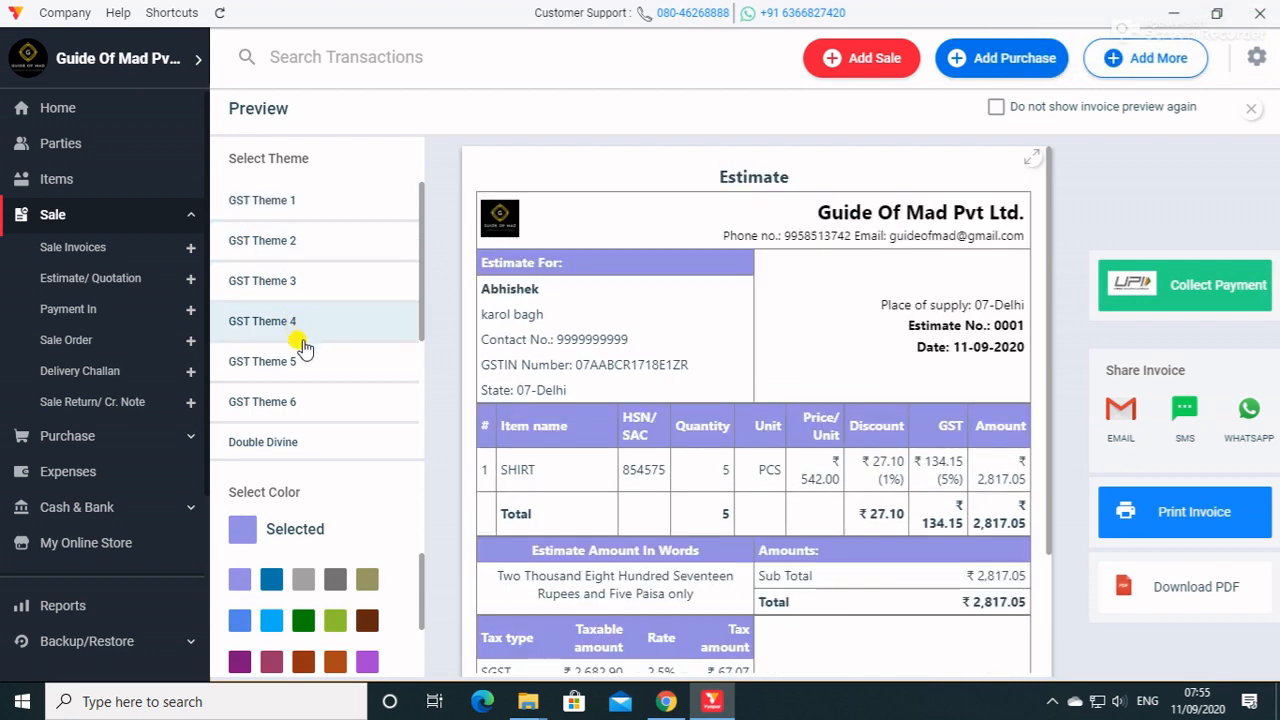
click(307, 356)
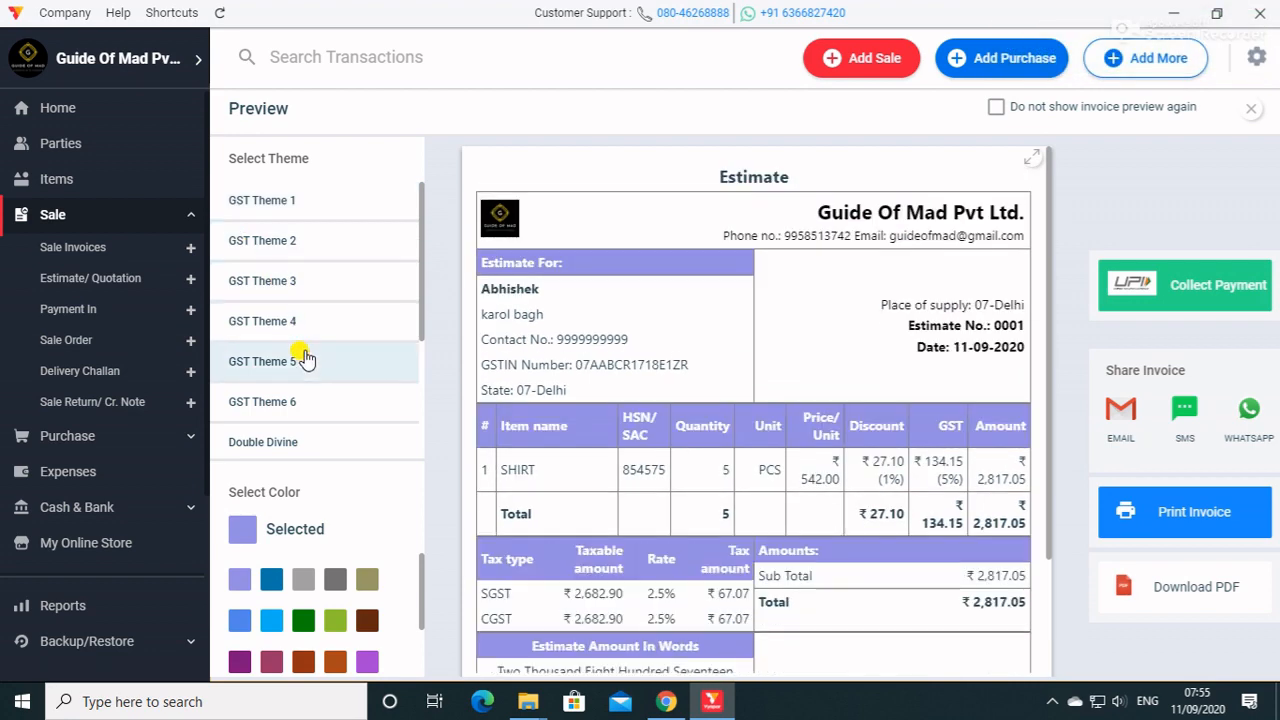
click(322, 404)
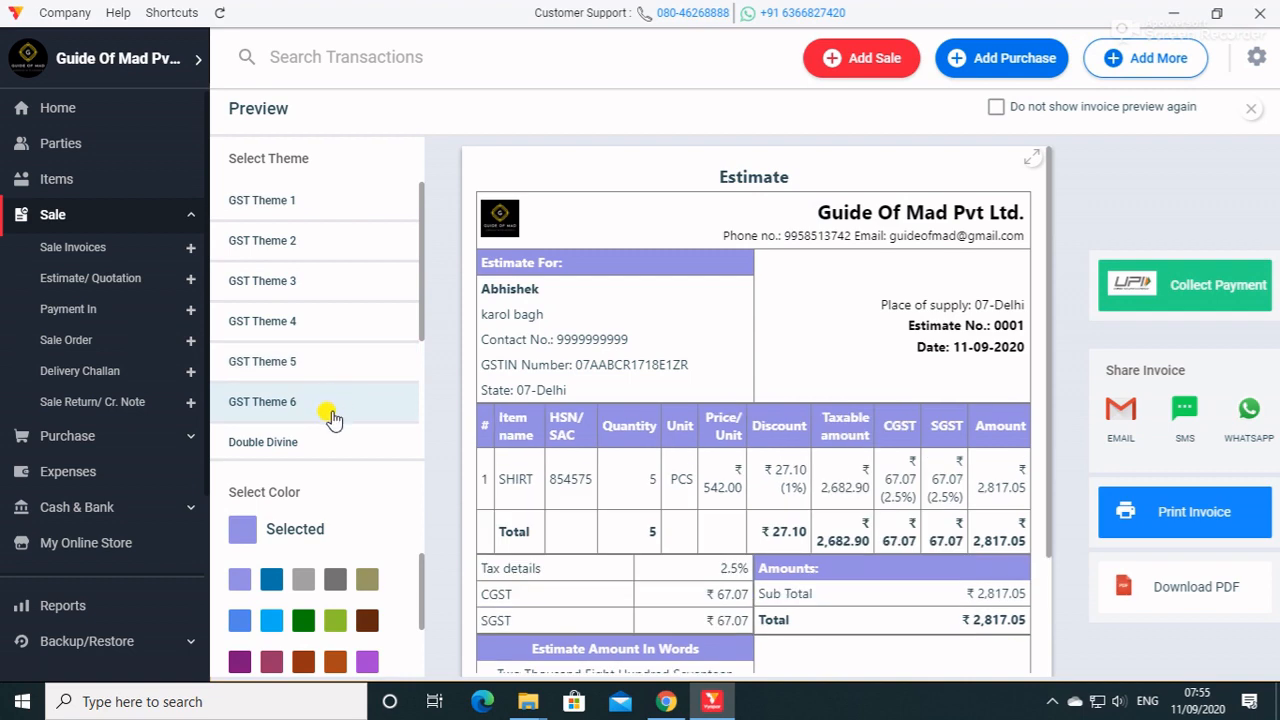
click(318, 443)
scroll(626, 376, down, 2)
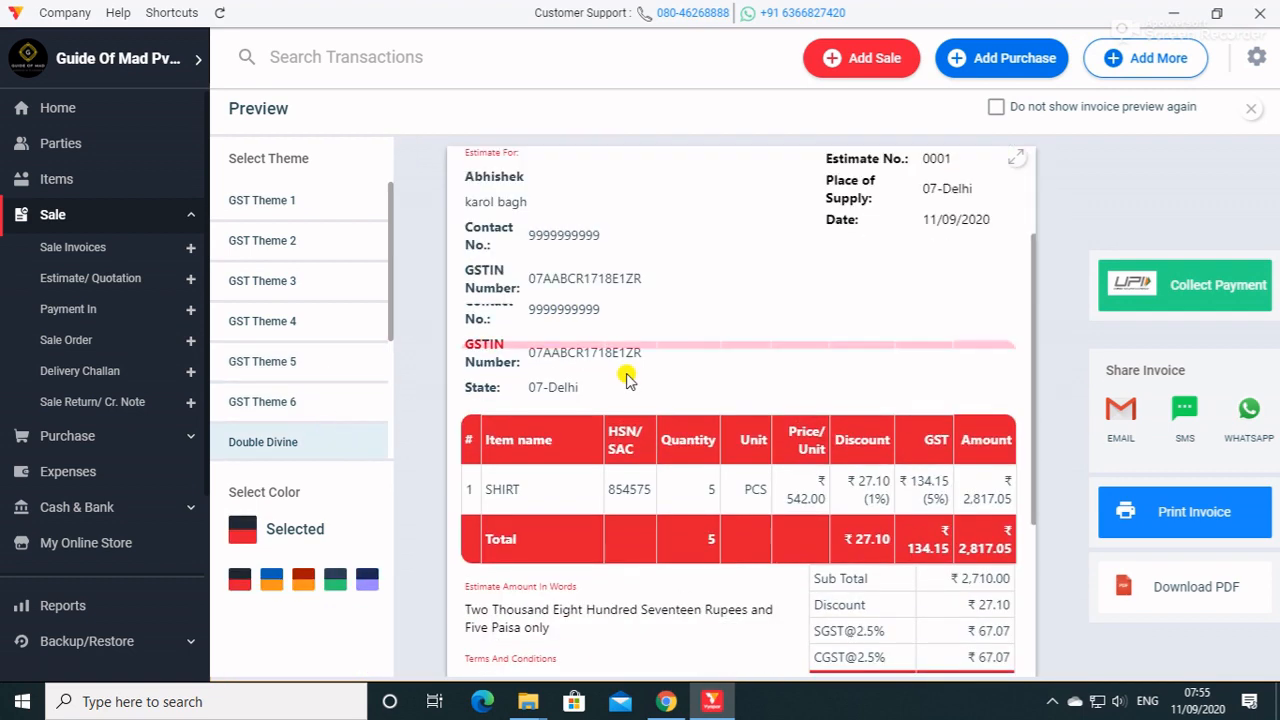
scroll(626, 376, down, 2)
scroll(626, 376, up, 4)
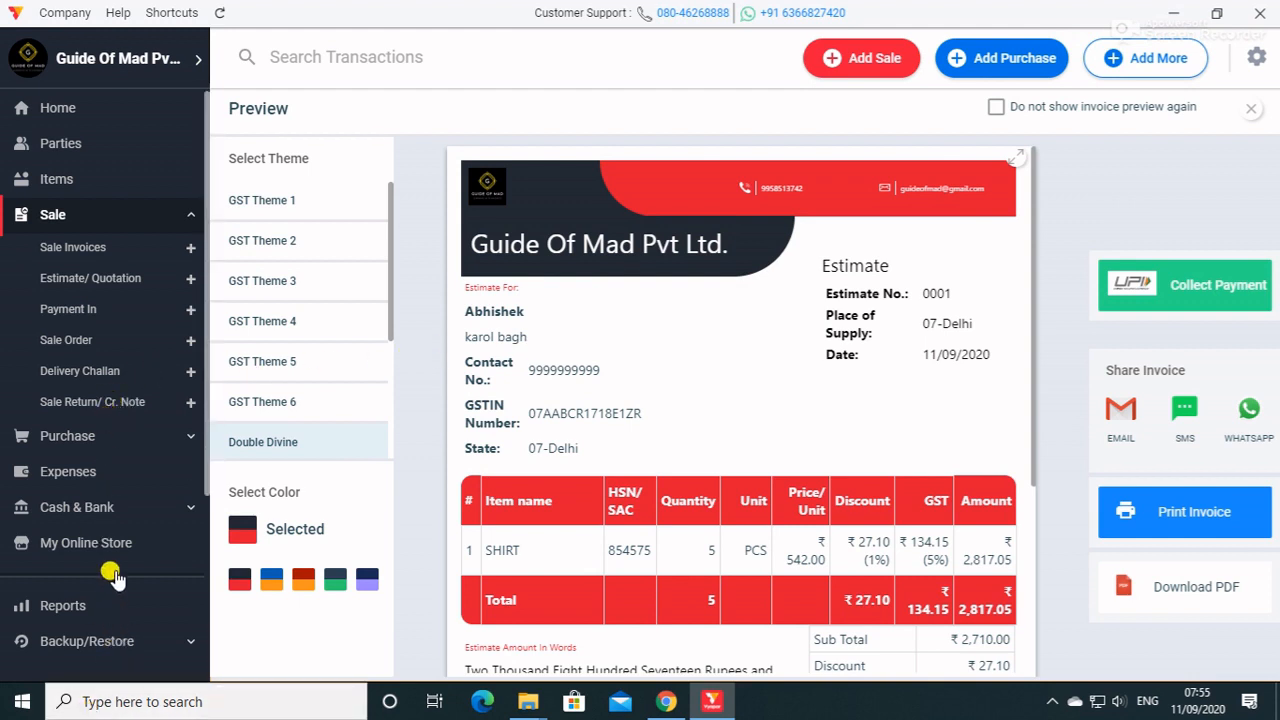
Start the first Payment-In entry and select the existing party for it.
click(108, 480)
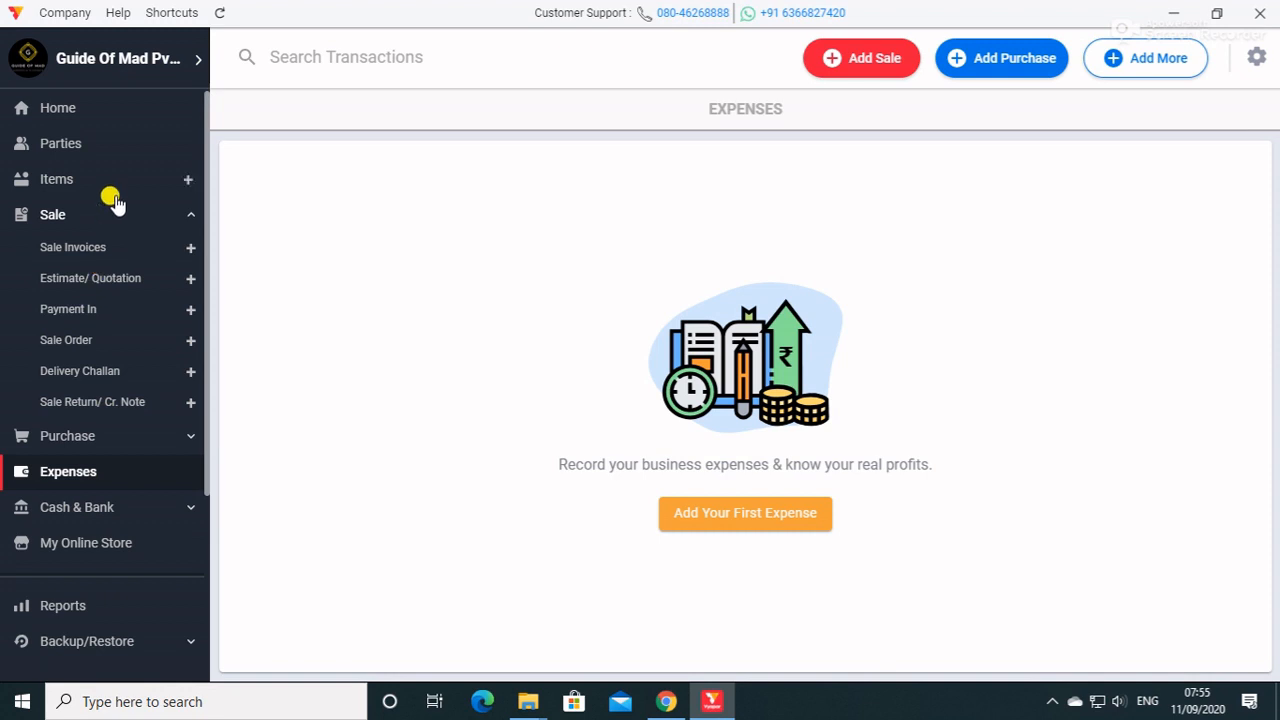
click(60, 311)
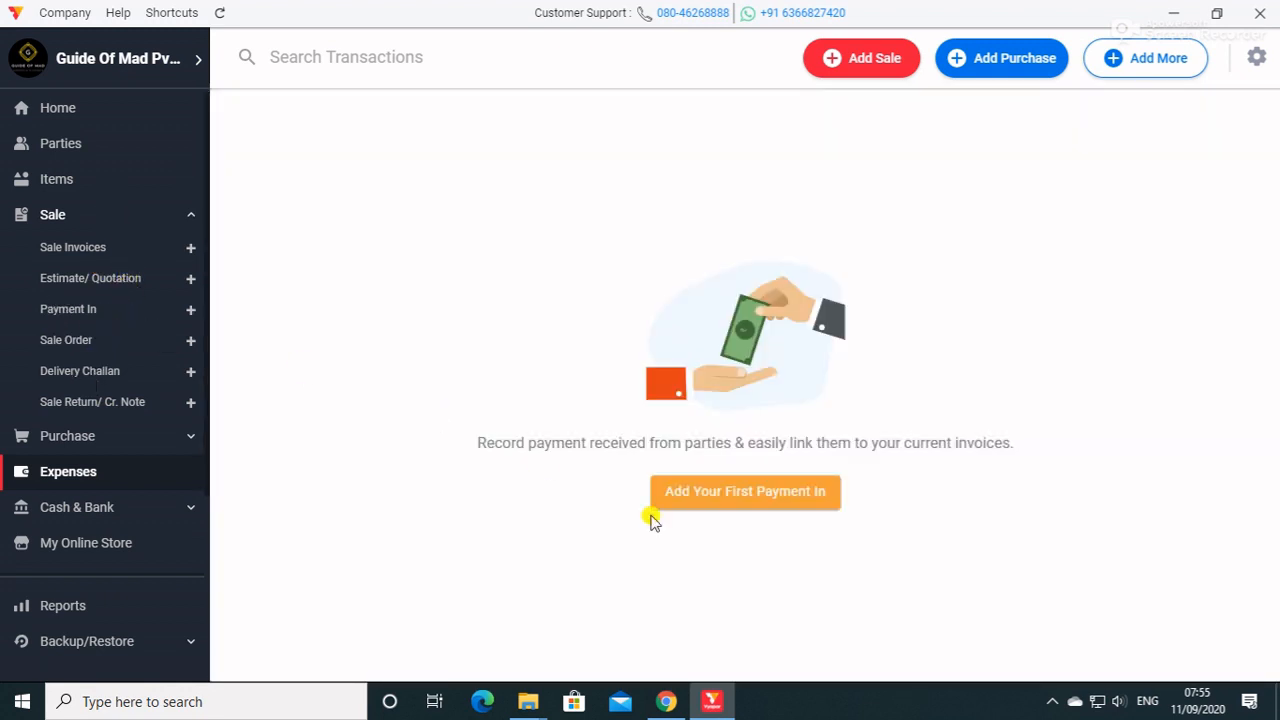
click(735, 495)
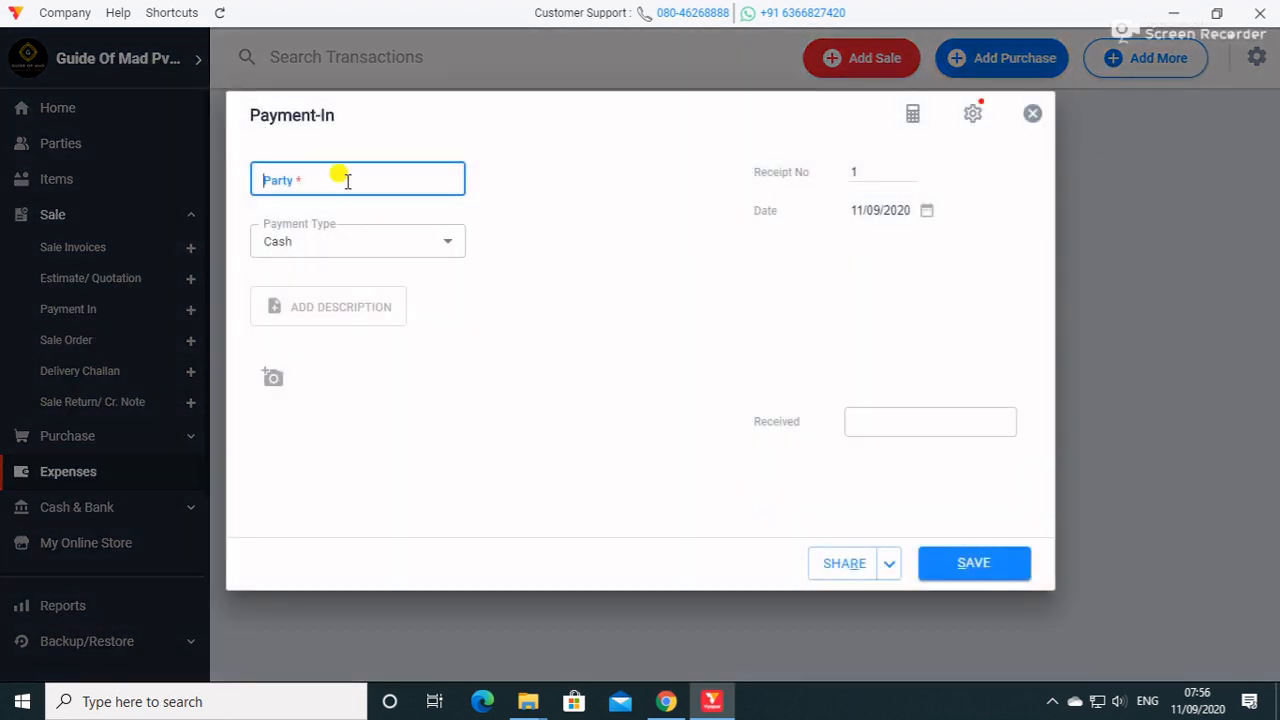
text(A)
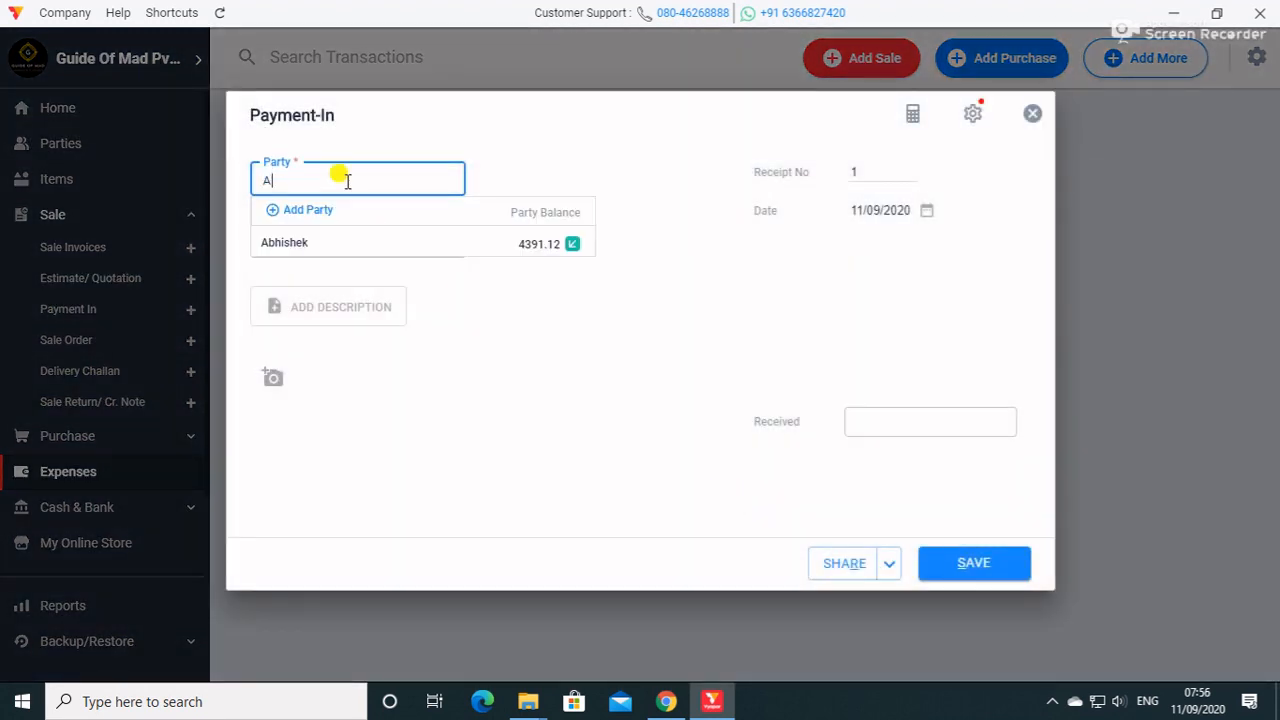
click(338, 241)
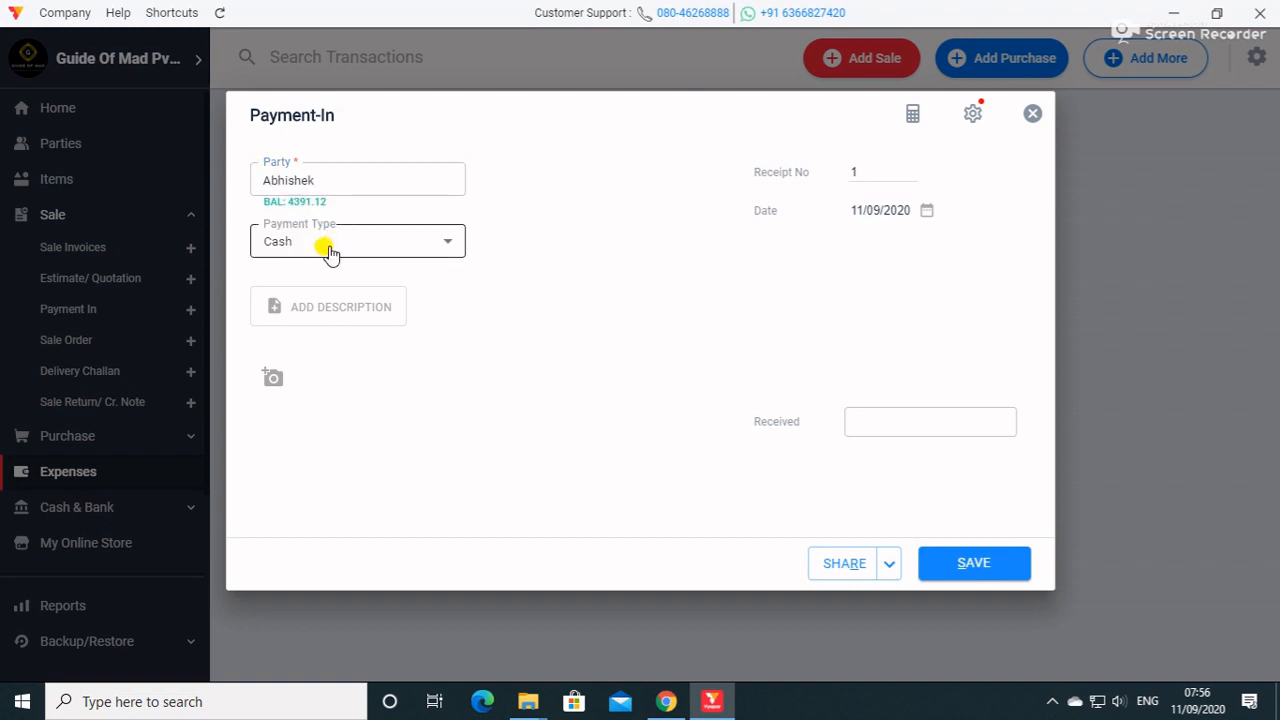
Set the payment type to Cheque with reference number 542424, enter 3000 as the received amount, and save the payment.
click(332, 248)
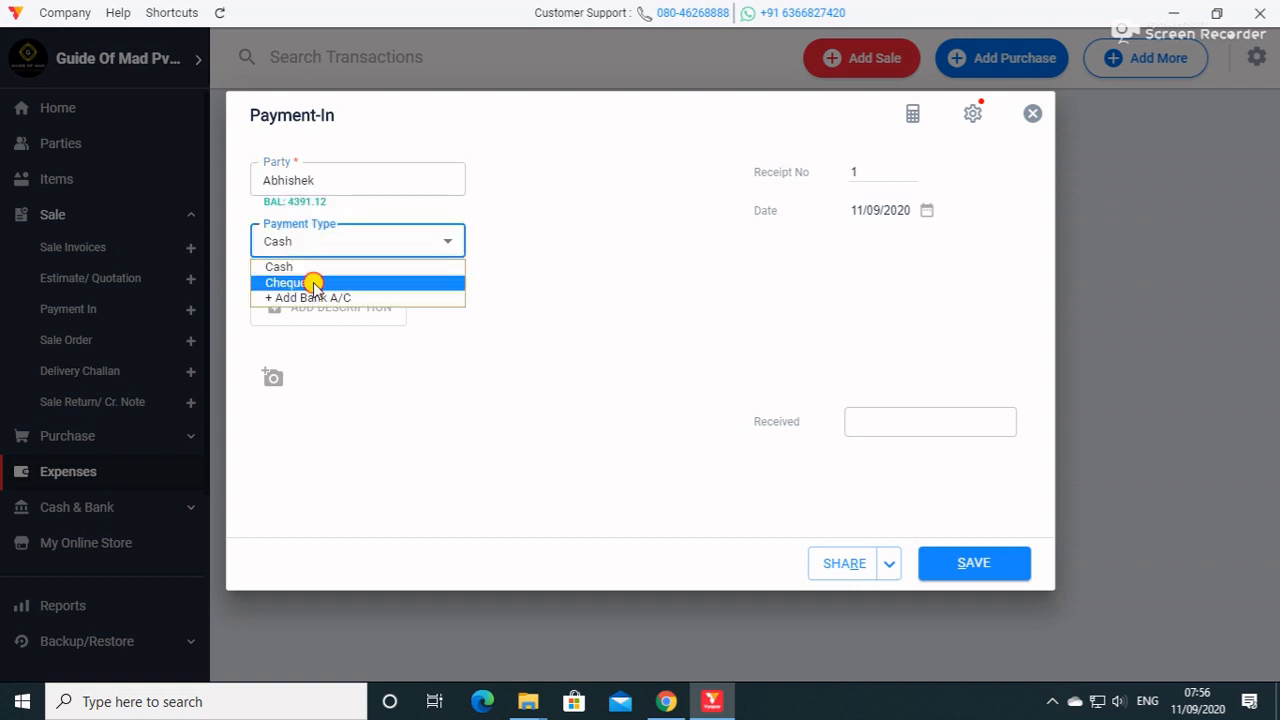
click(314, 283)
click(313, 297)
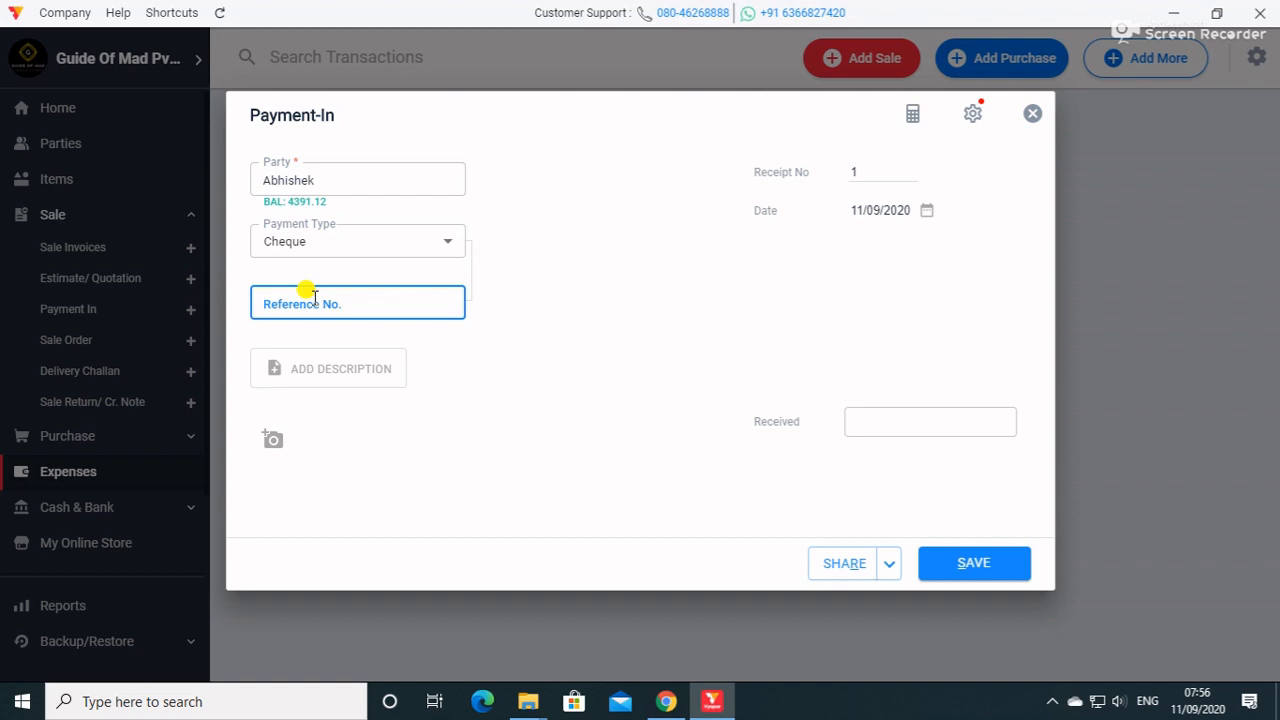
text(542424)
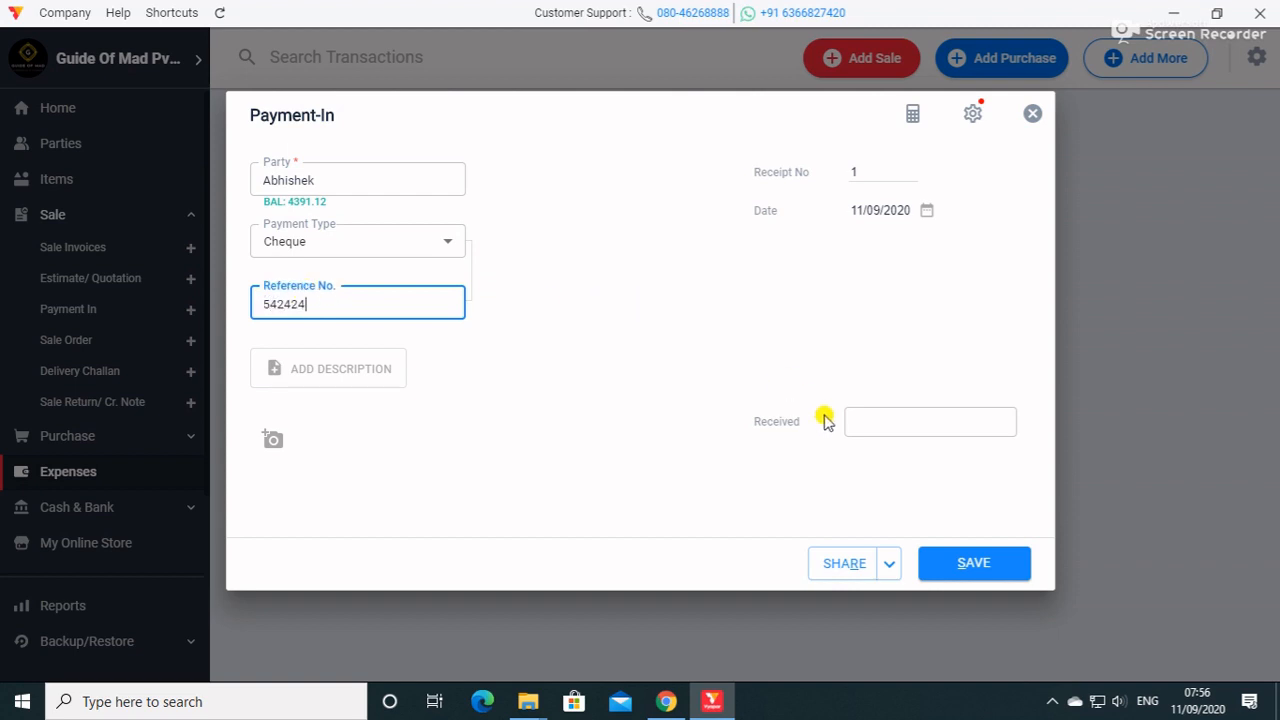
click(861, 412)
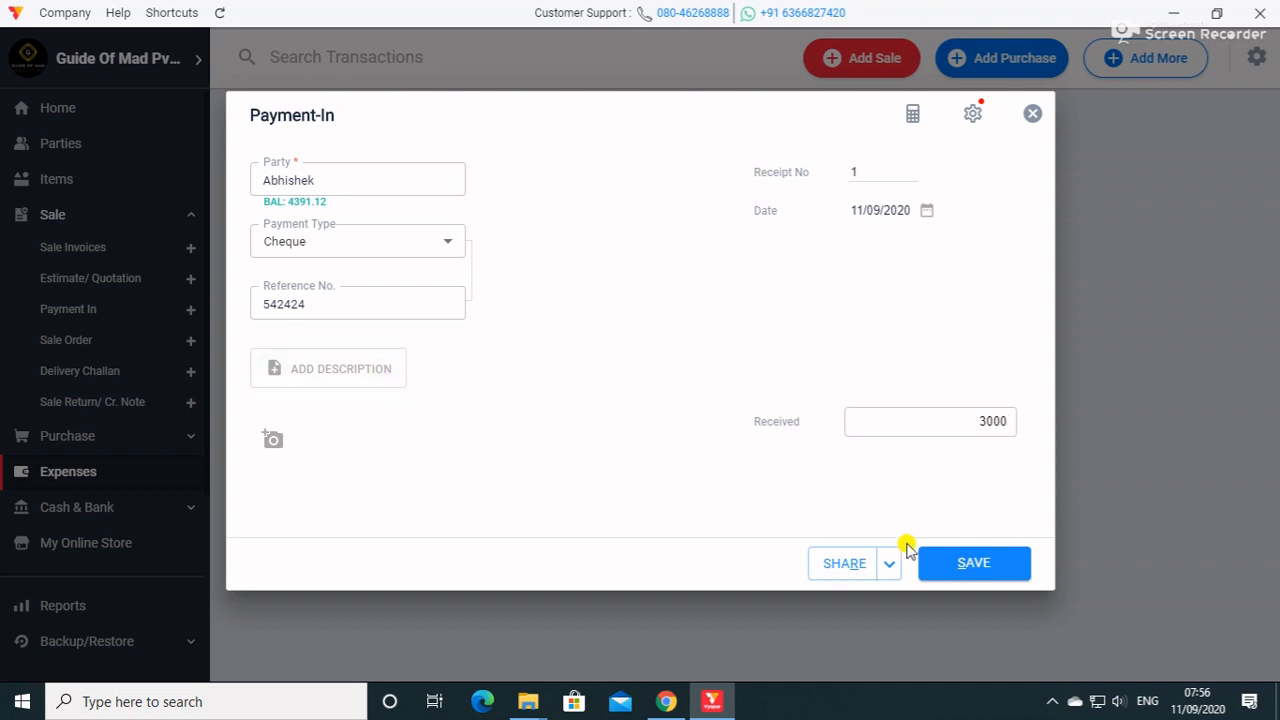
click(971, 563)
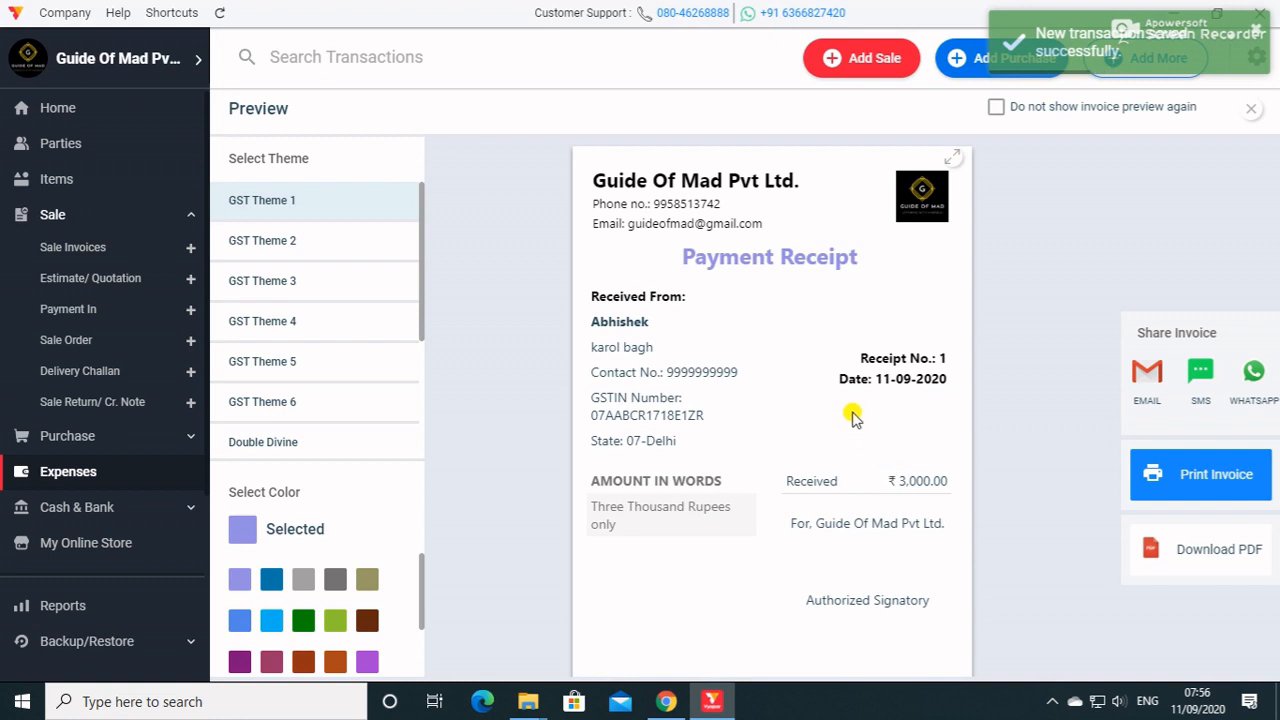
Try GST Theme 2 through GST Theme 6 on the payment receipt and apply the Double Divine theme.
click(300, 240)
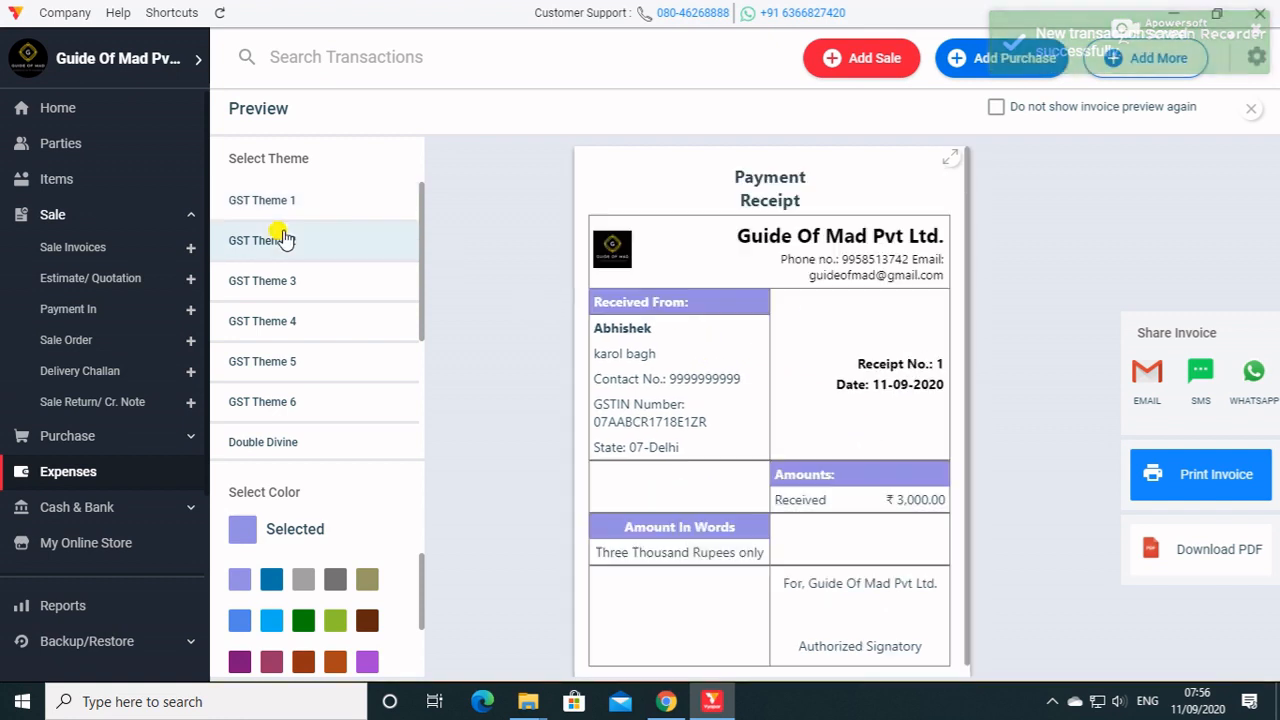
click(310, 292)
click(320, 321)
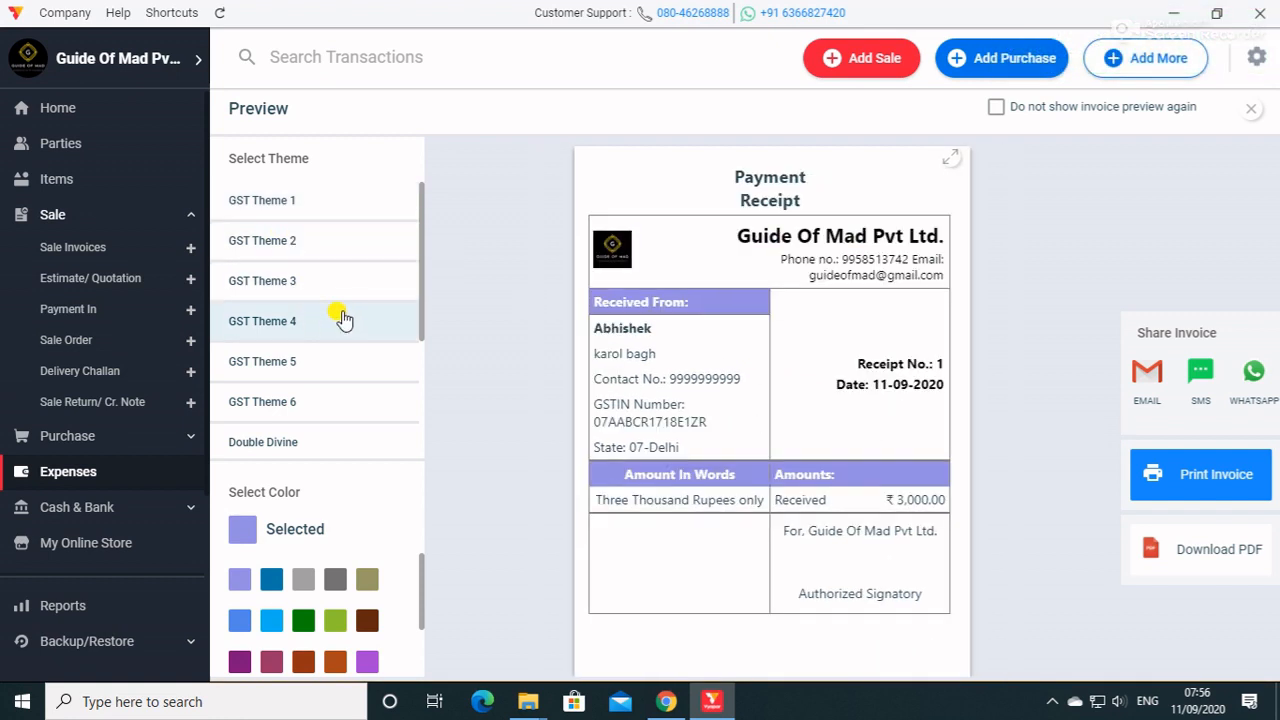
click(286, 362)
click(292, 401)
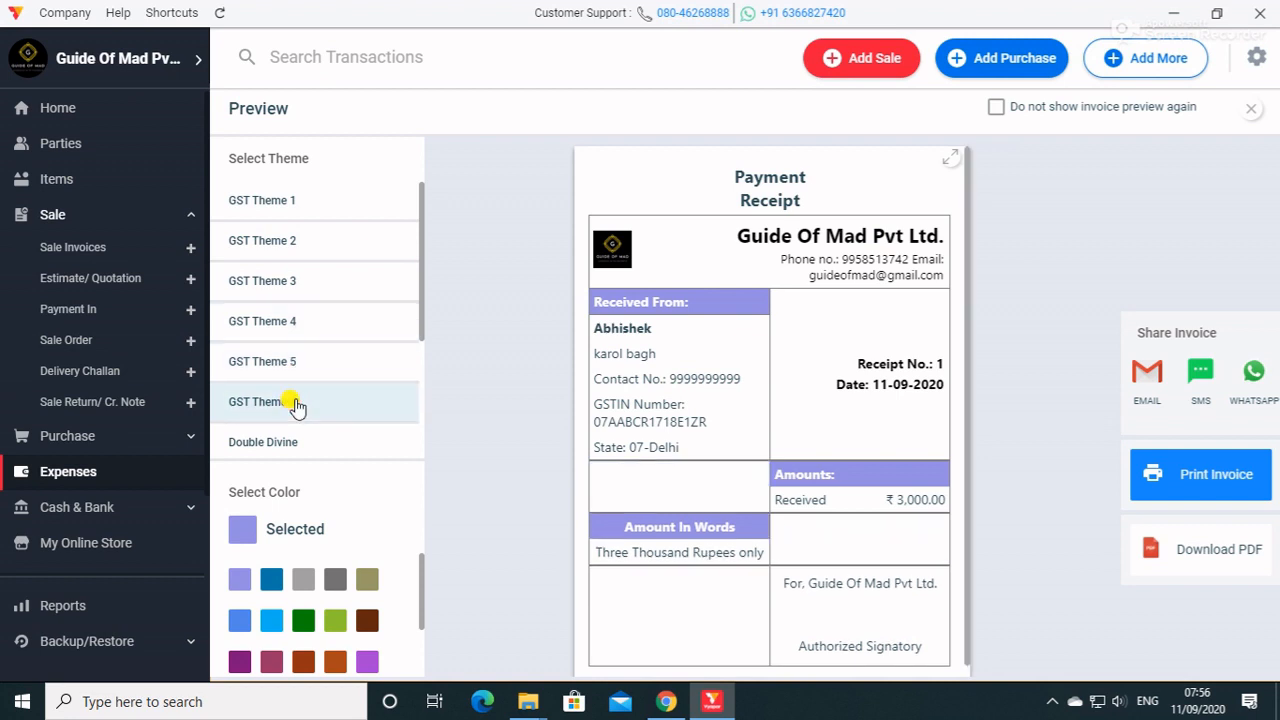
click(300, 437)
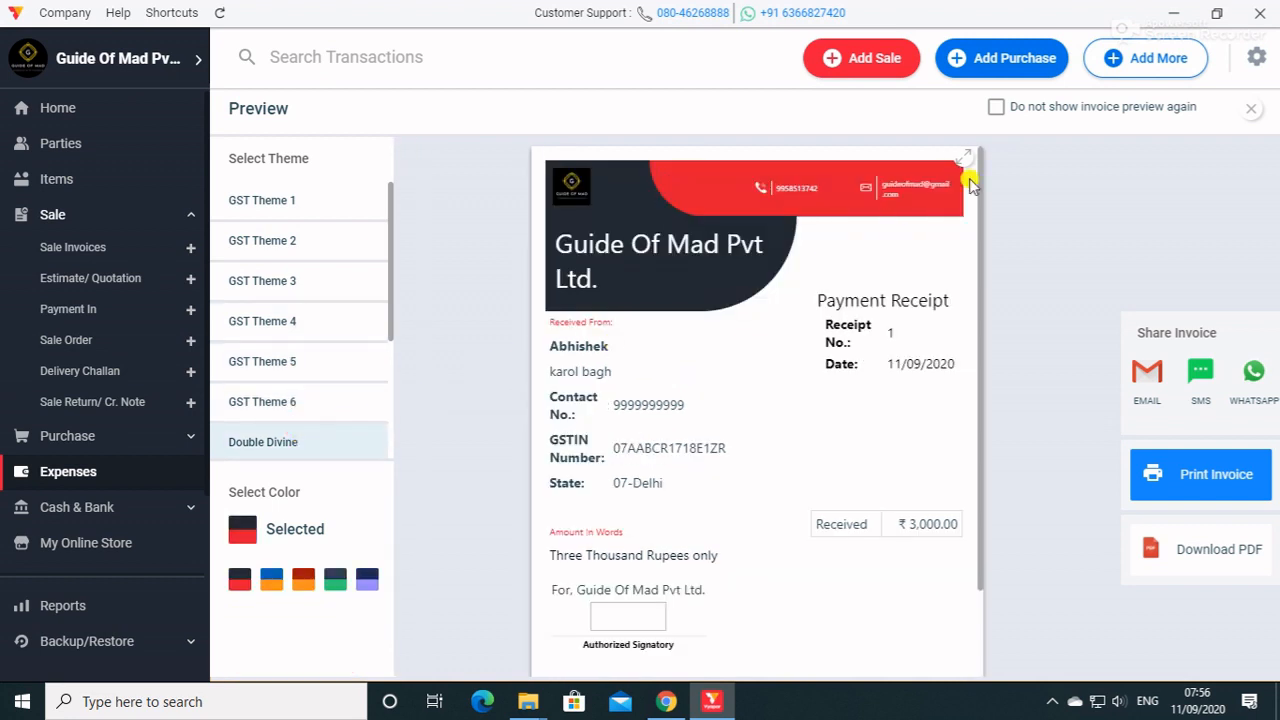
Check the saved payment in the Payment In list and review the amounts in the sale invoices list.
click(78, 308)
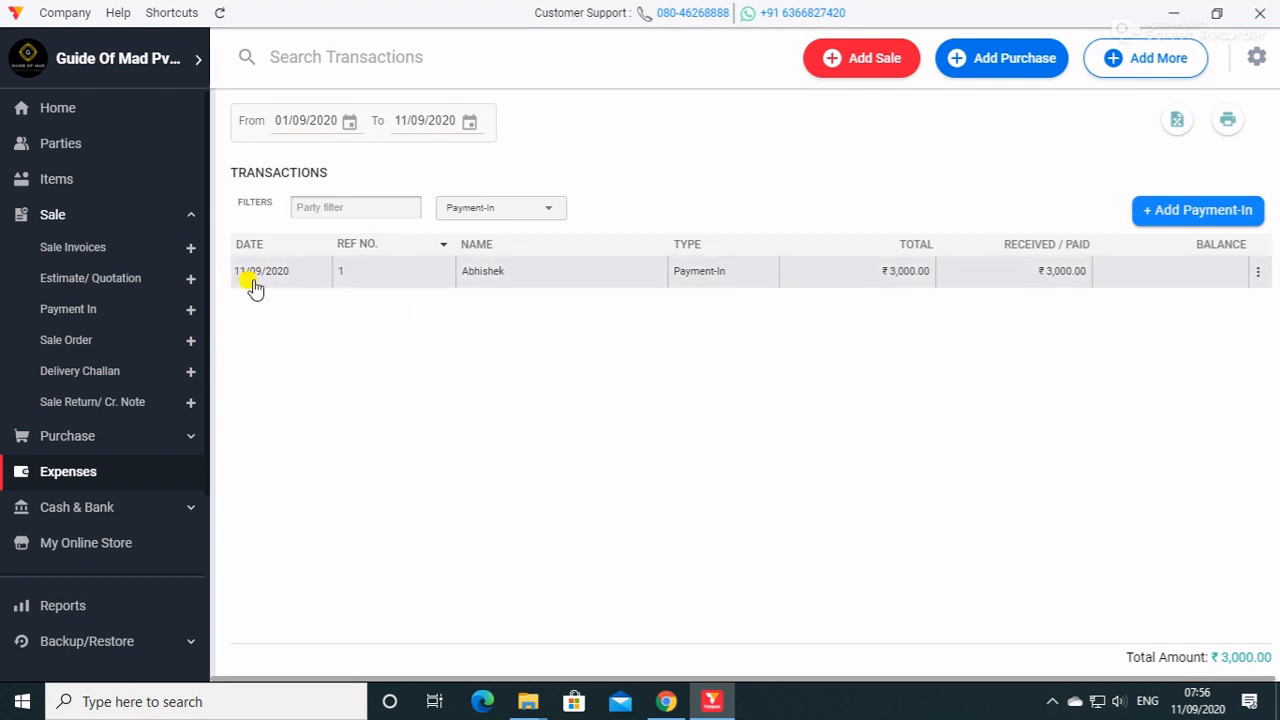
click(57, 249)
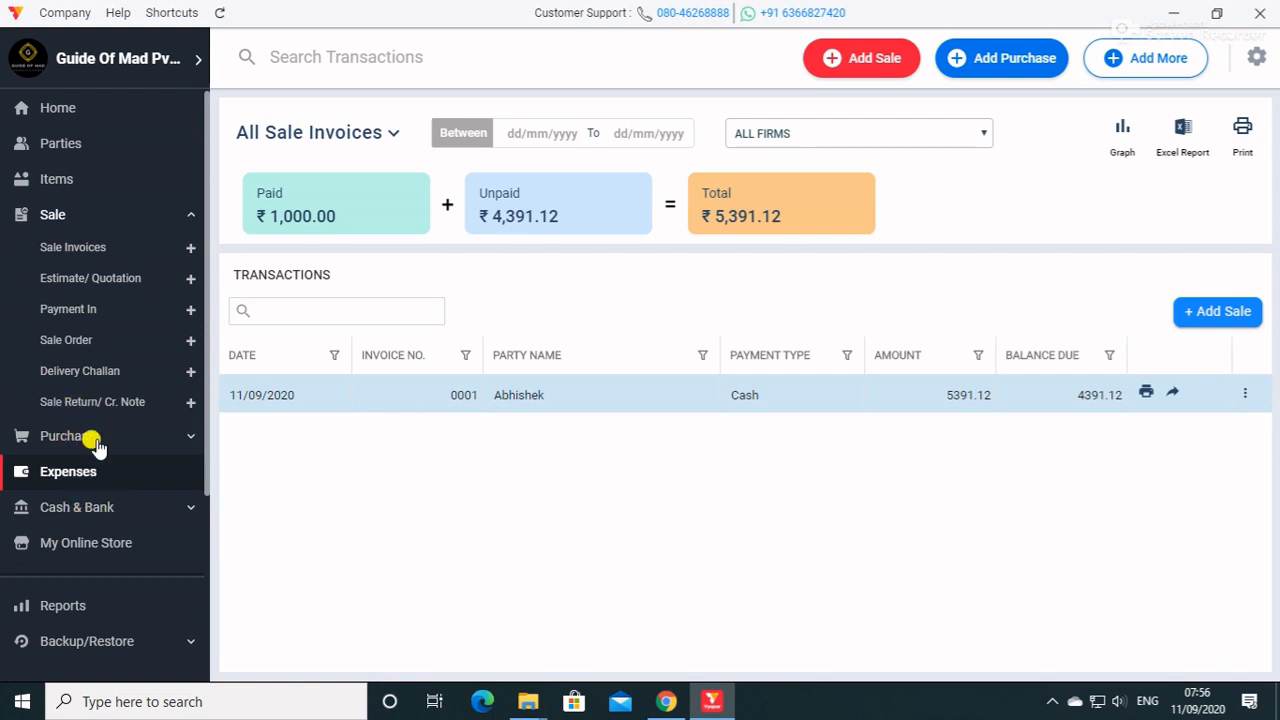
click(66, 245)
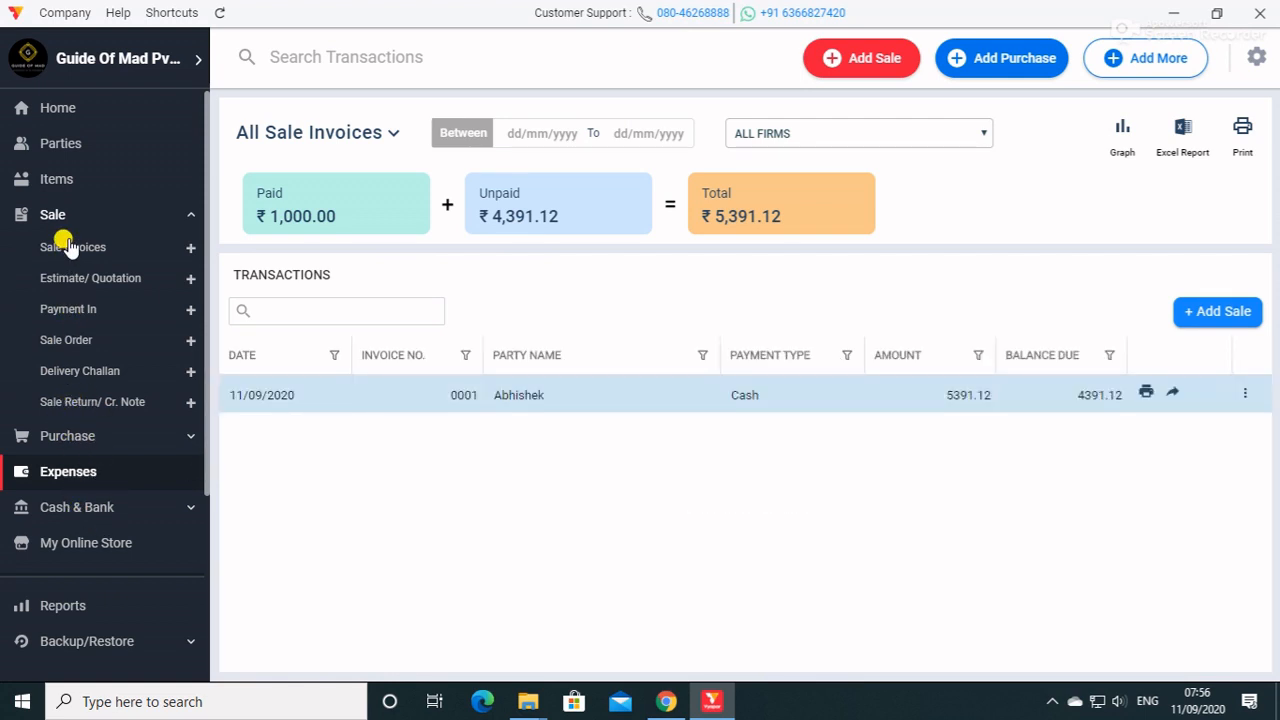
click(64, 222)
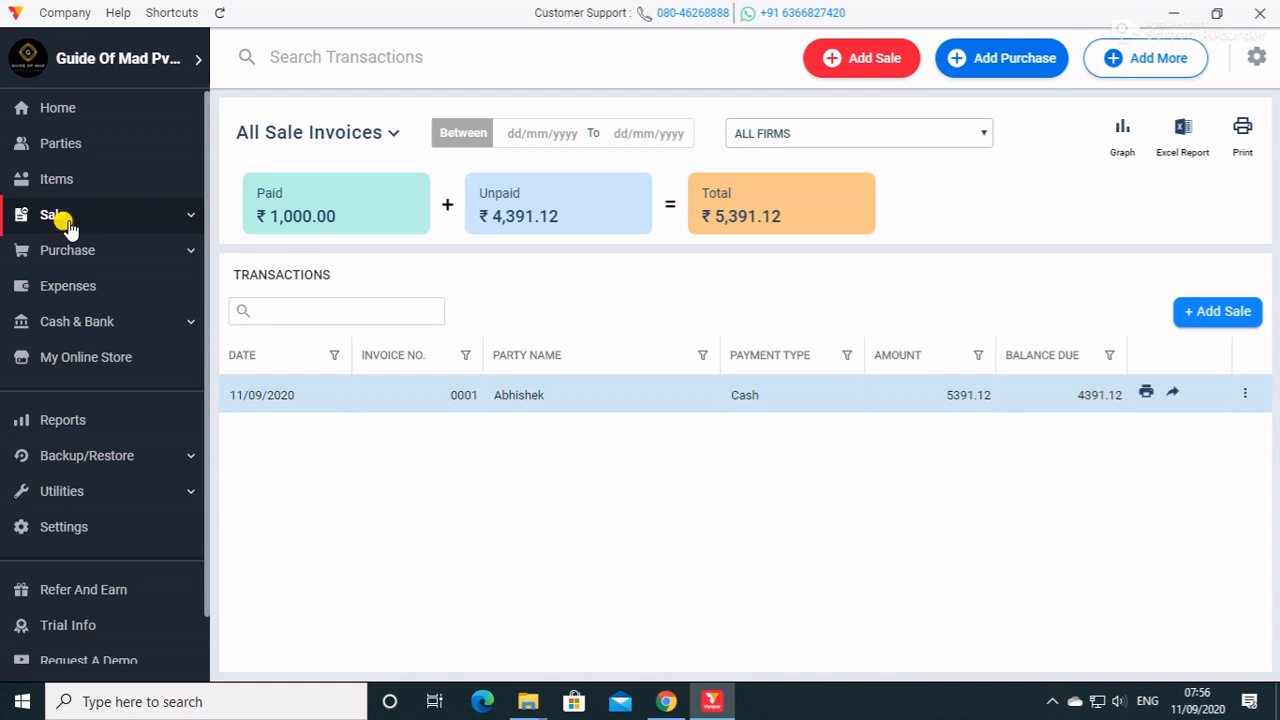
click(66, 222)
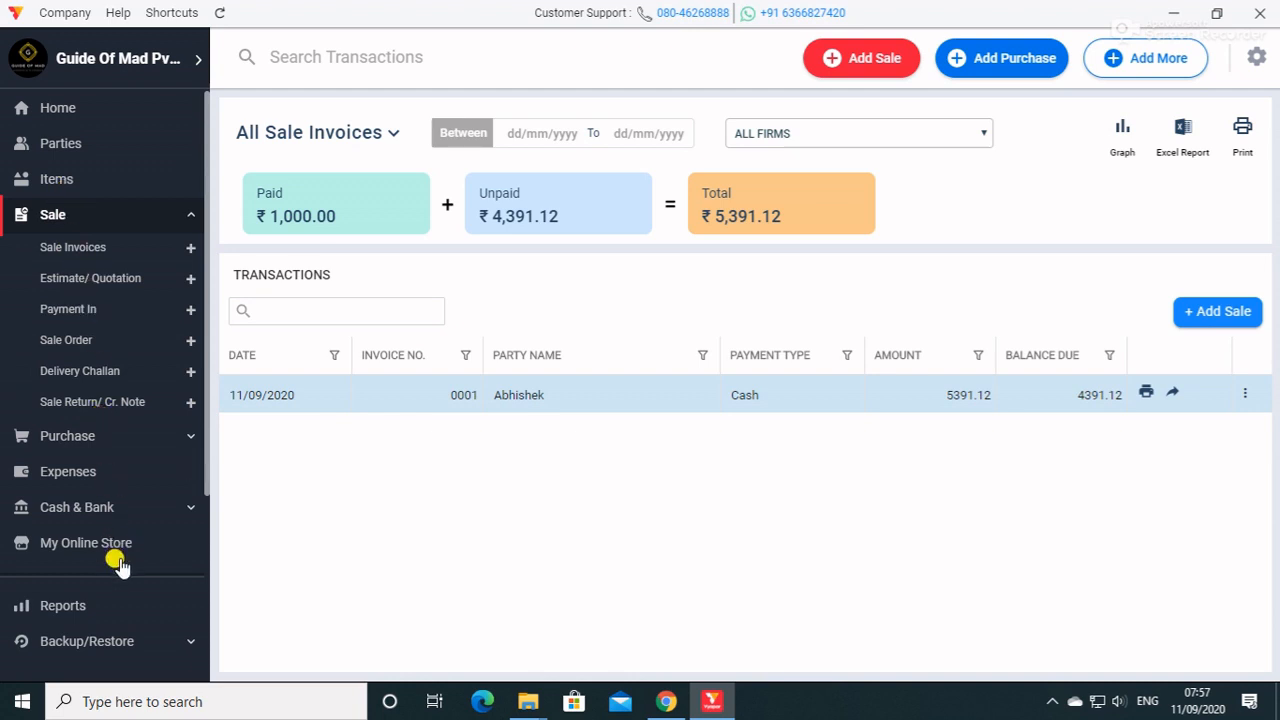
scroll(120, 560, down, 2)
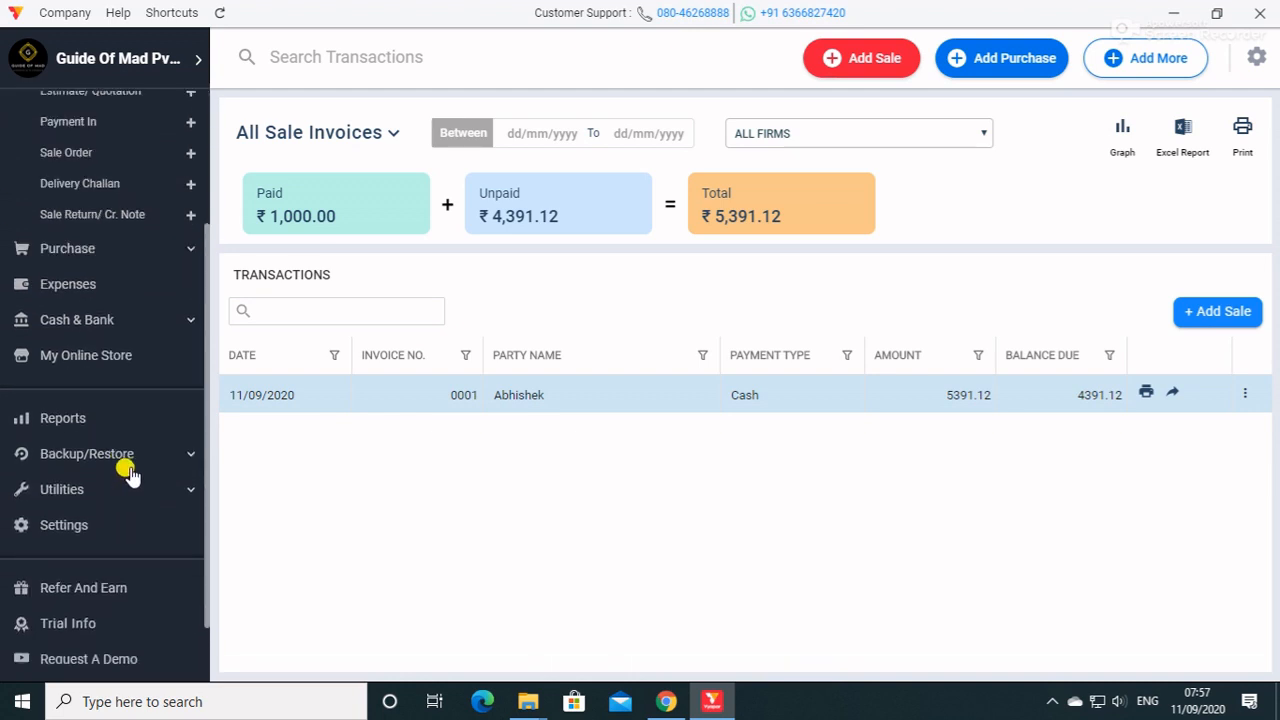
scroll(133, 477, down, 1)
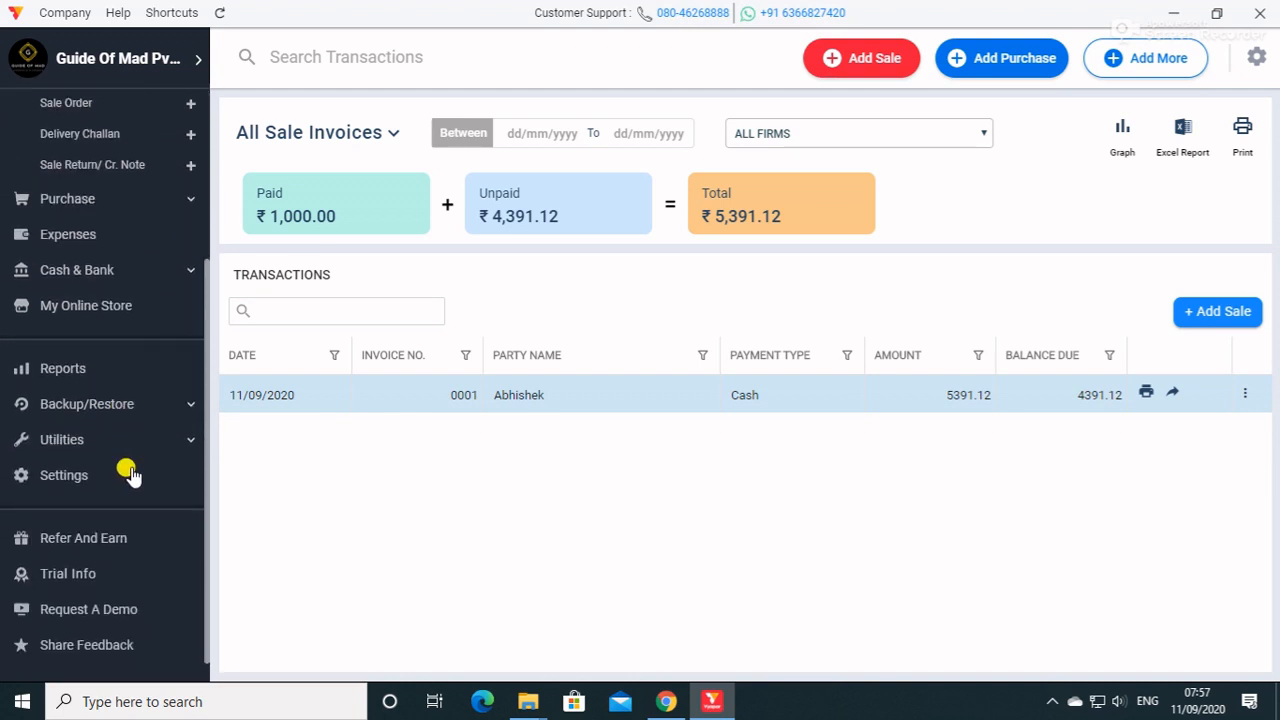
scroll(128, 474, up, 4)
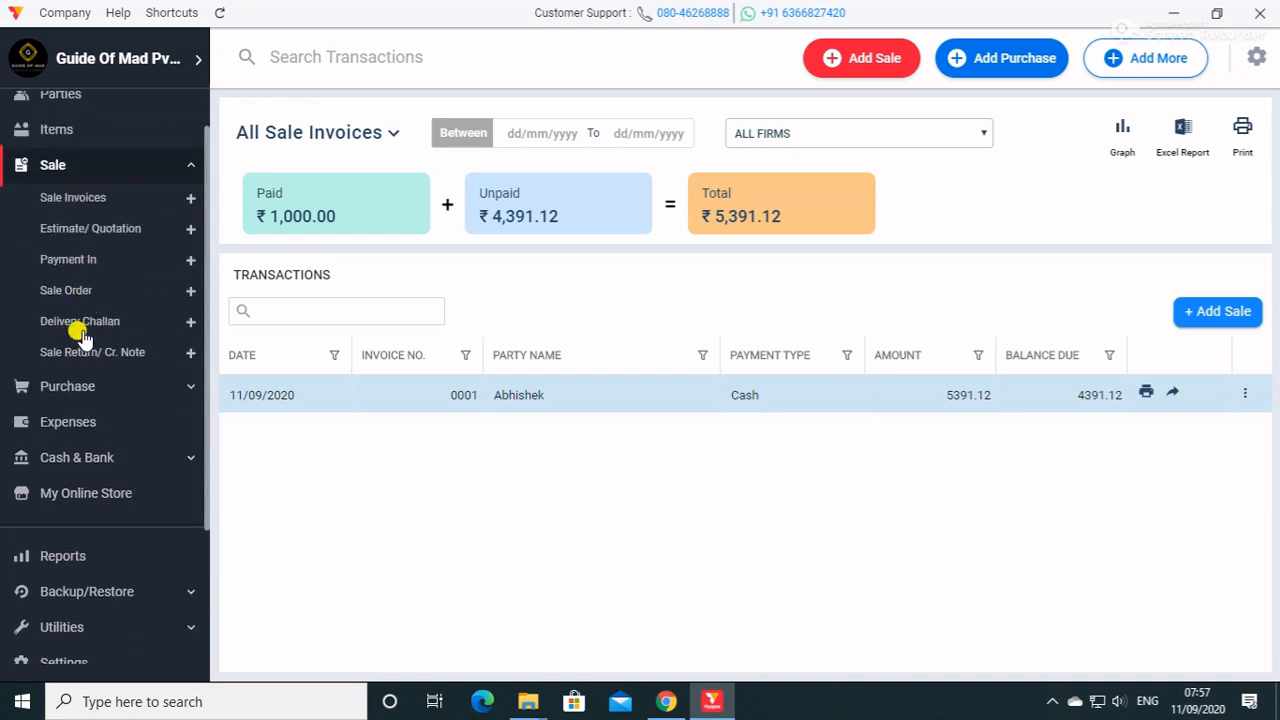
Start the first expense, create the expense category ELECTRICITY EXP and select it, and open the first item row for entry.
click(80, 386)
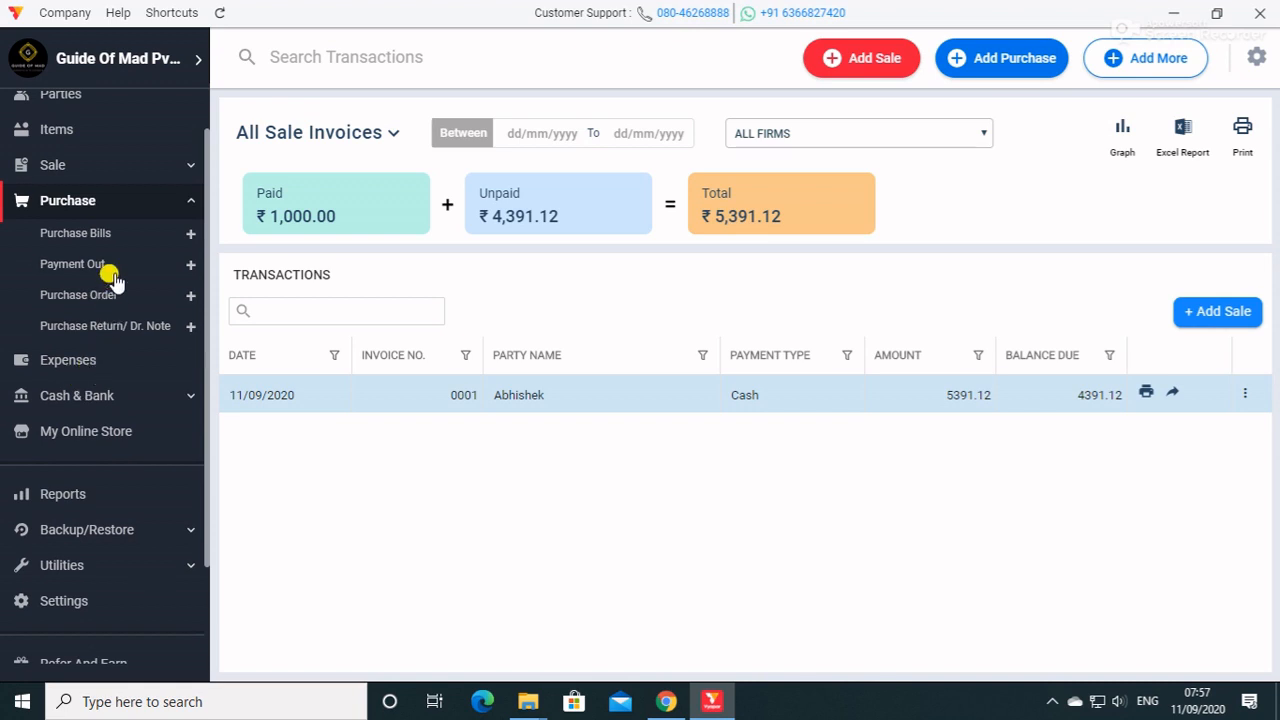
click(94, 364)
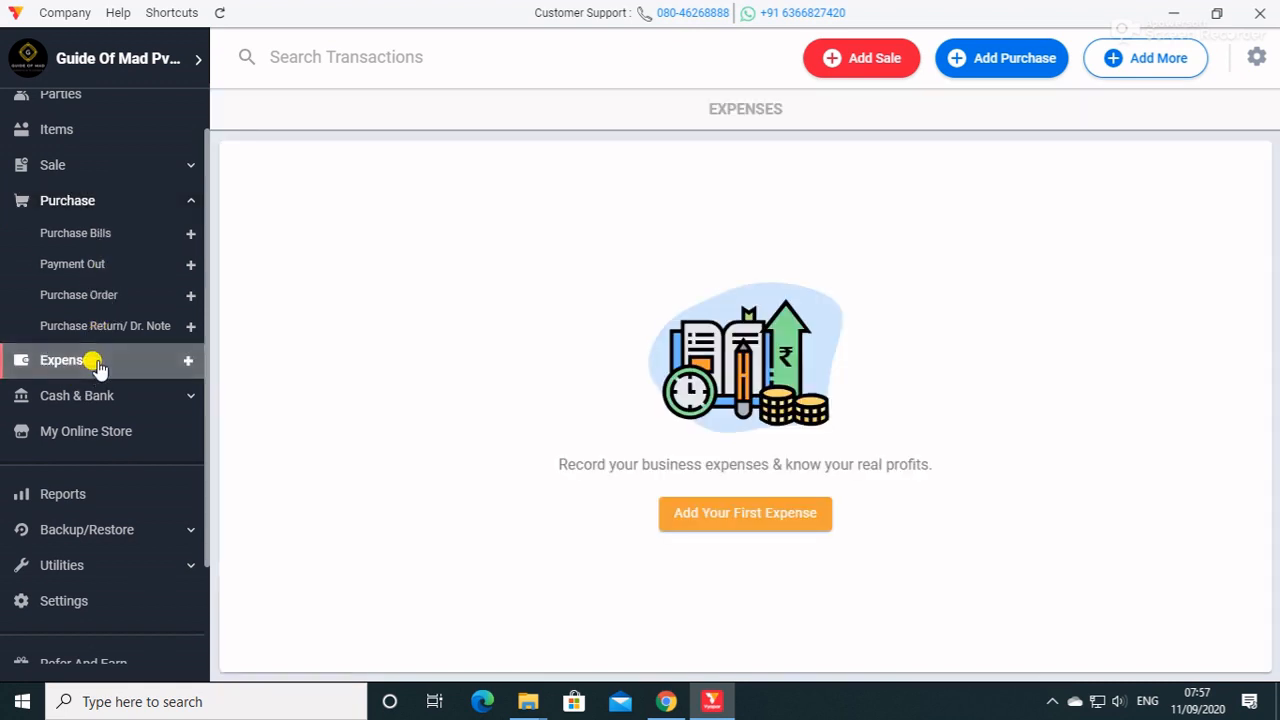
click(772, 530)
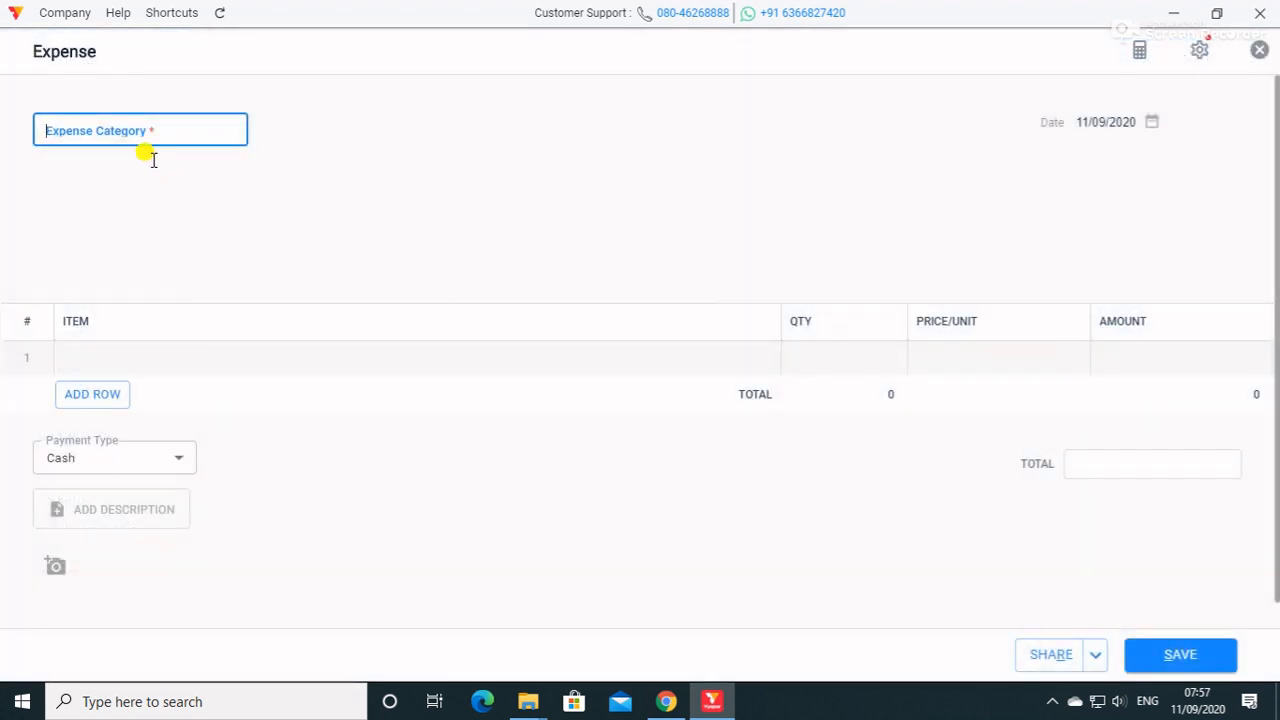
text(ELE)
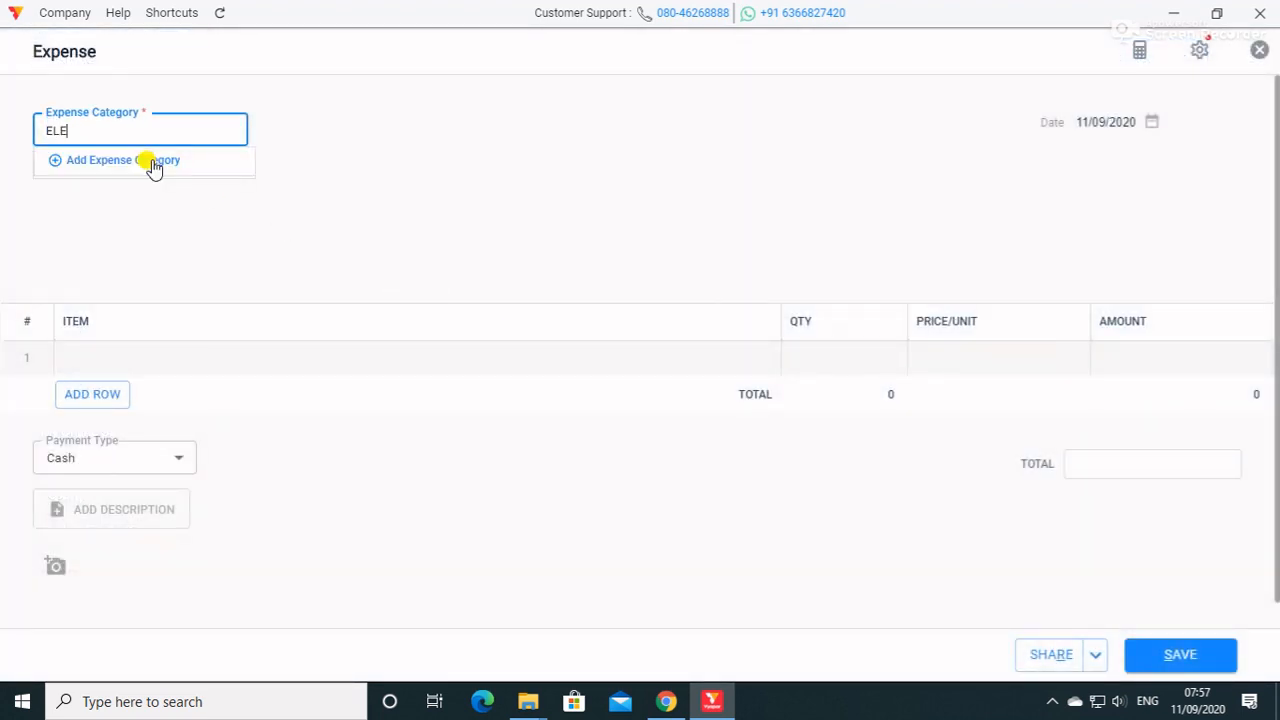
click(152, 163)
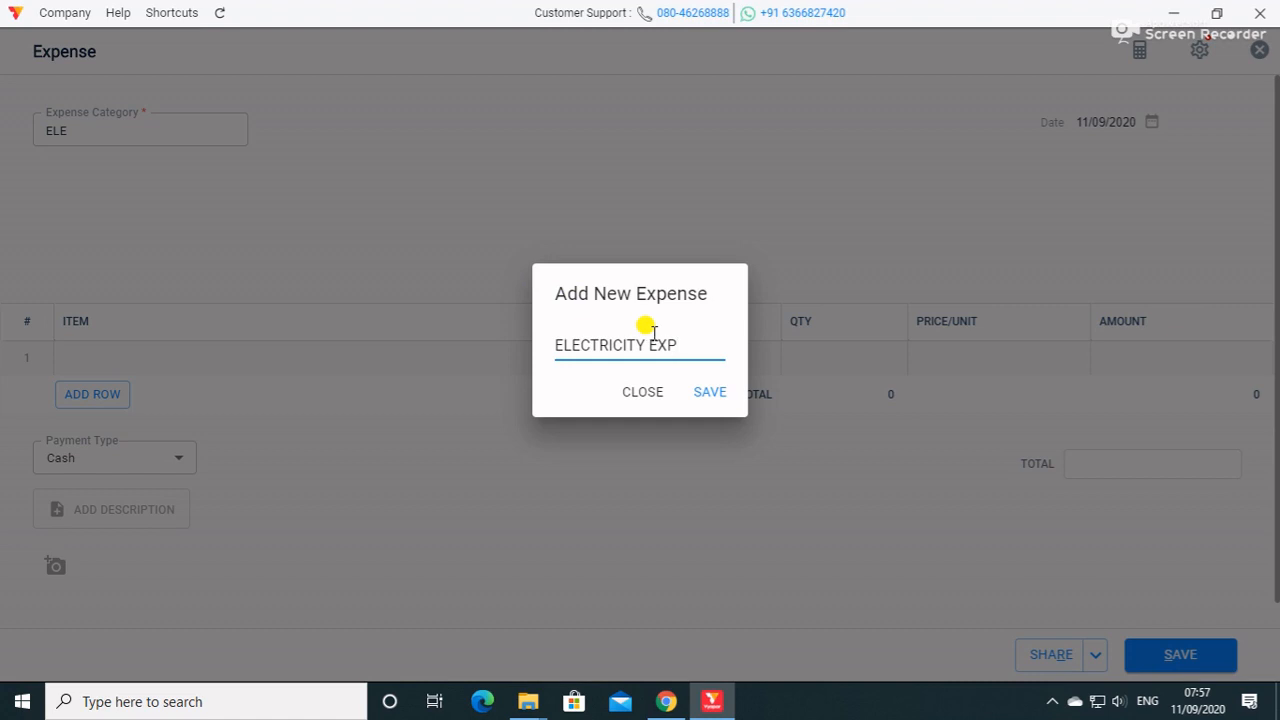
click(712, 393)
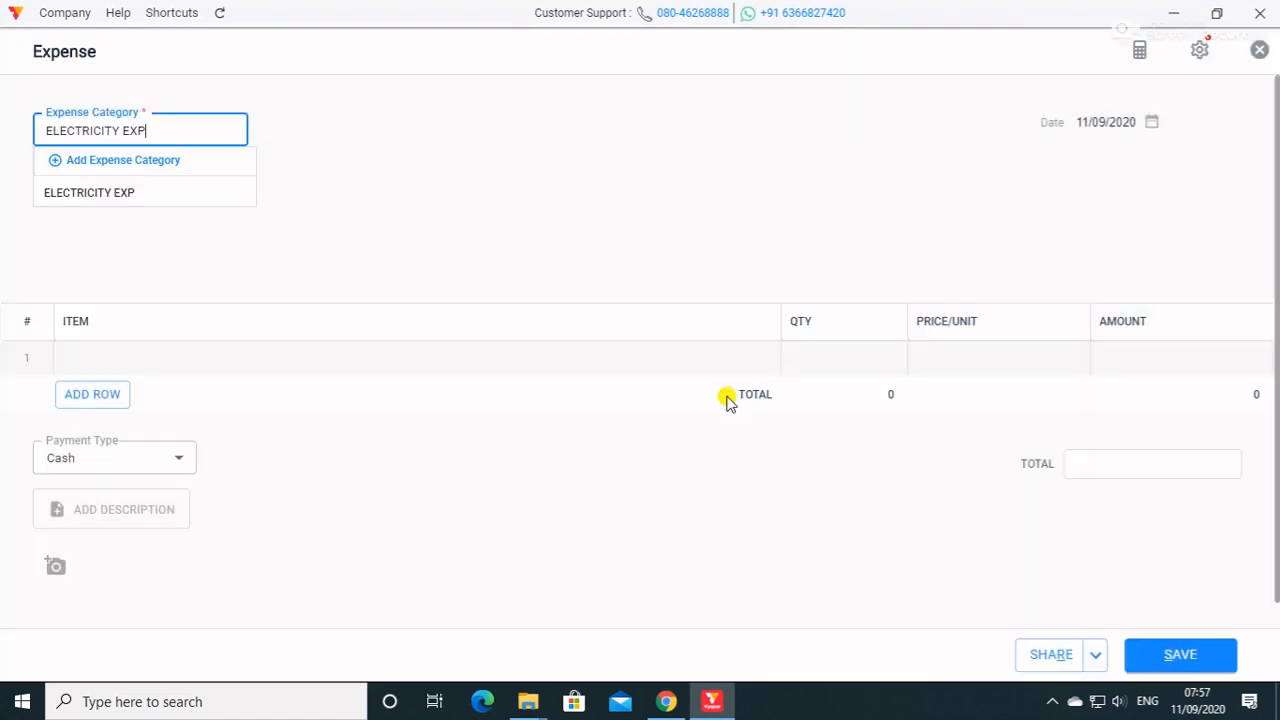
click(127, 195)
click(130, 356)
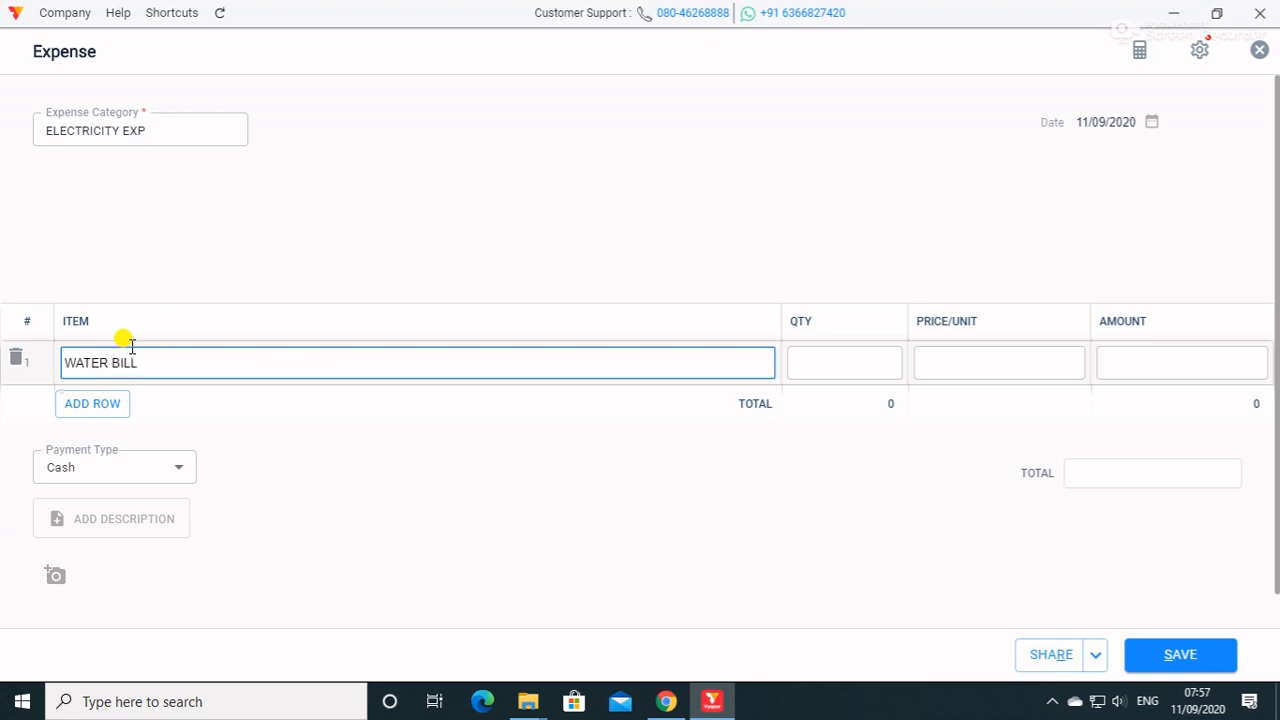
Set the WATER BILL item's amount to 50000 with no quantity or unit price, and save the expense.
click(830, 352)
text(1)
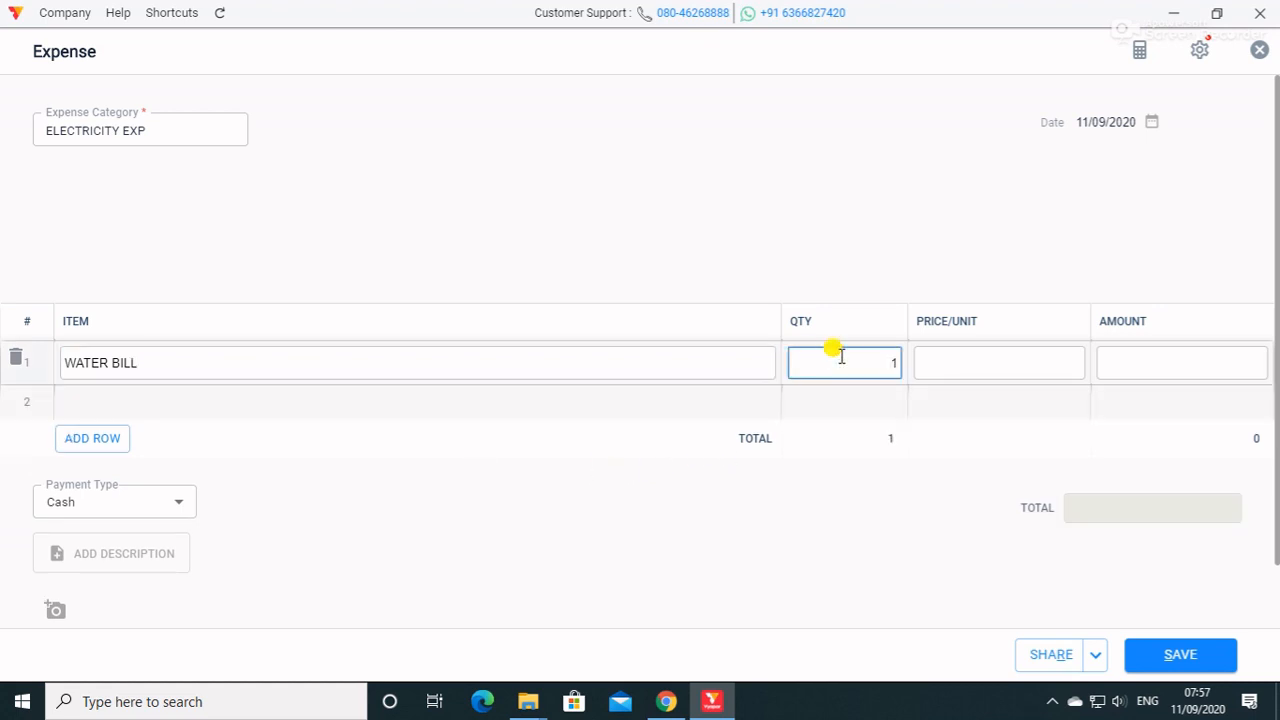
click(995, 363)
click(1123, 352)
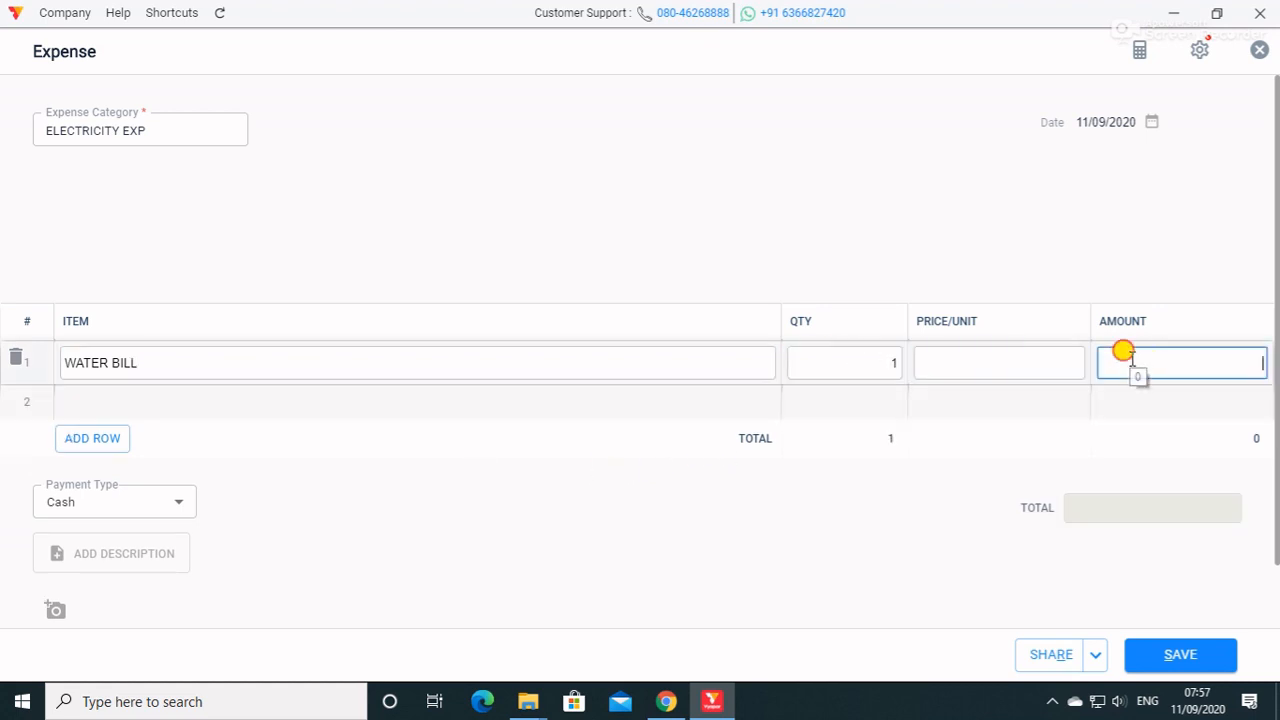
click(897, 363)
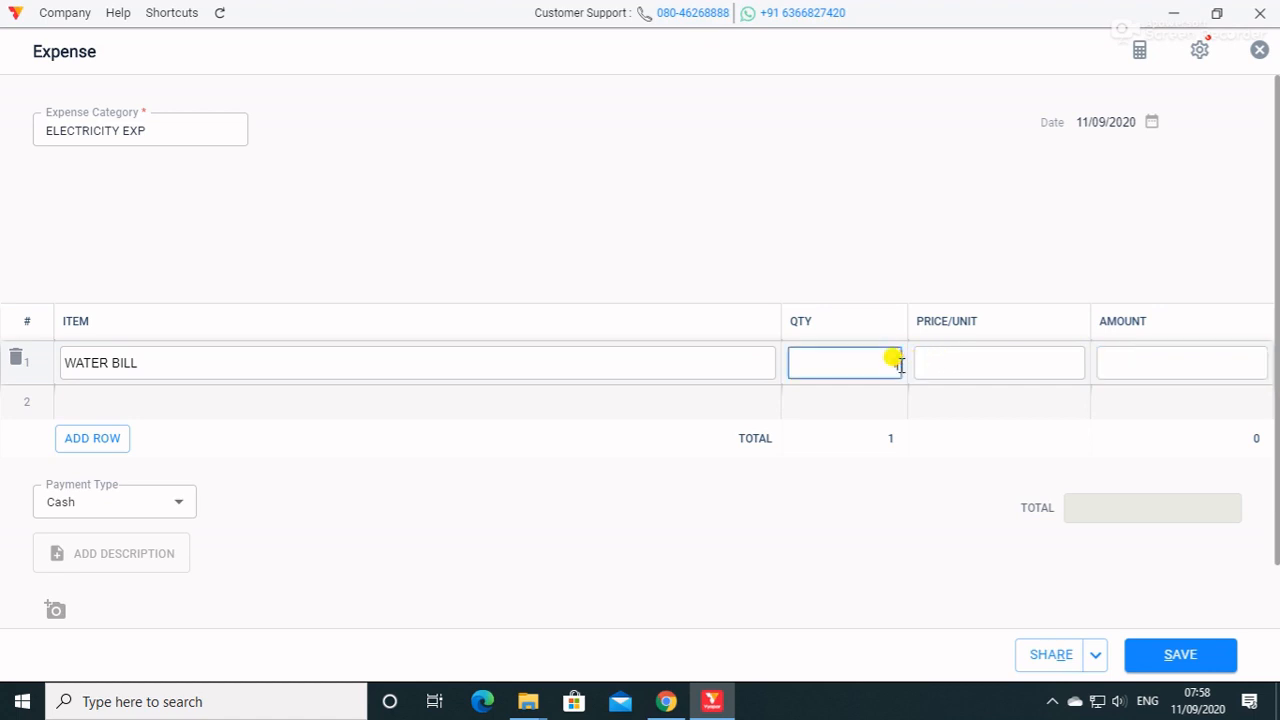
click(1148, 362)
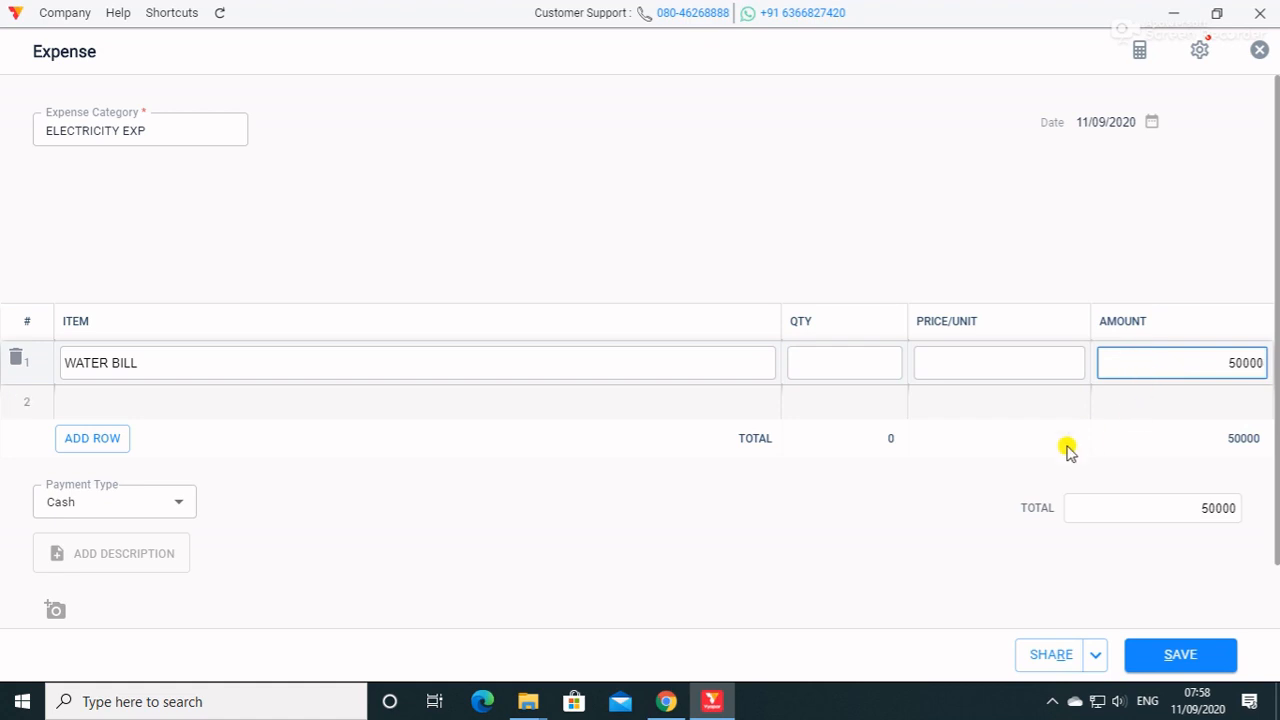
click(1180, 654)
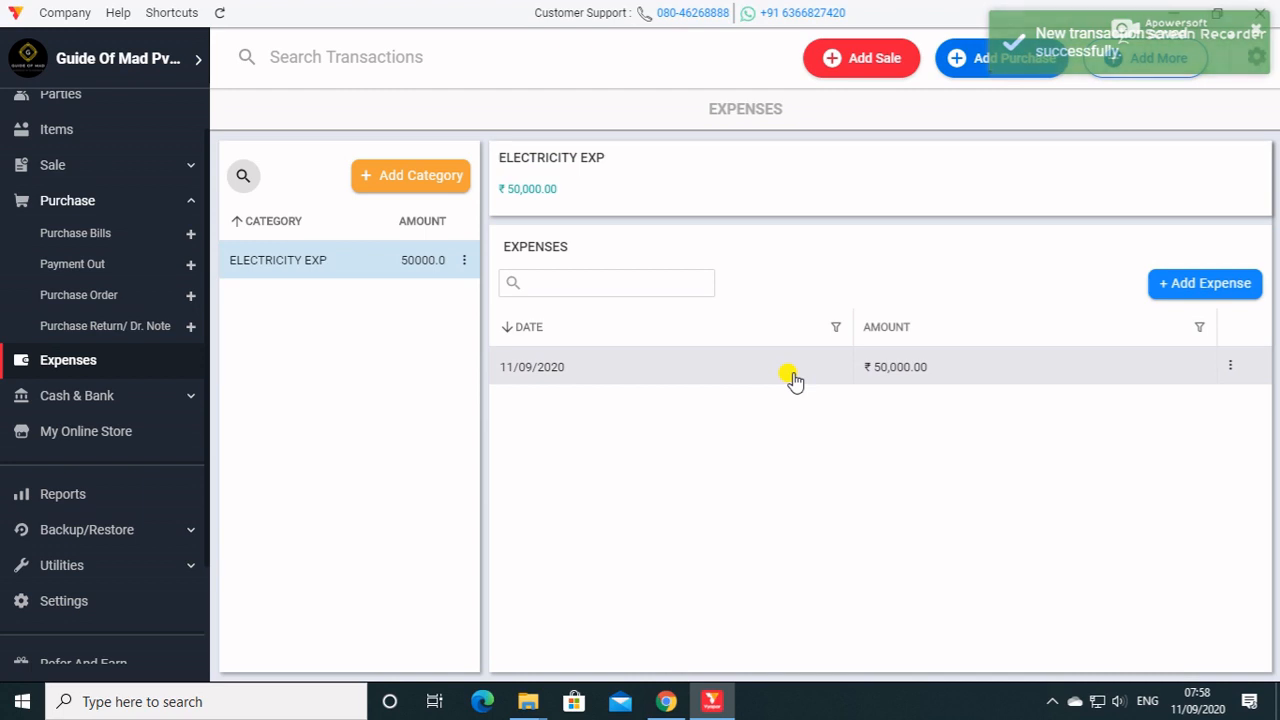
Choose JEANS and SHIRT as the items to show in My Online Store and save the selection.
click(90, 398)
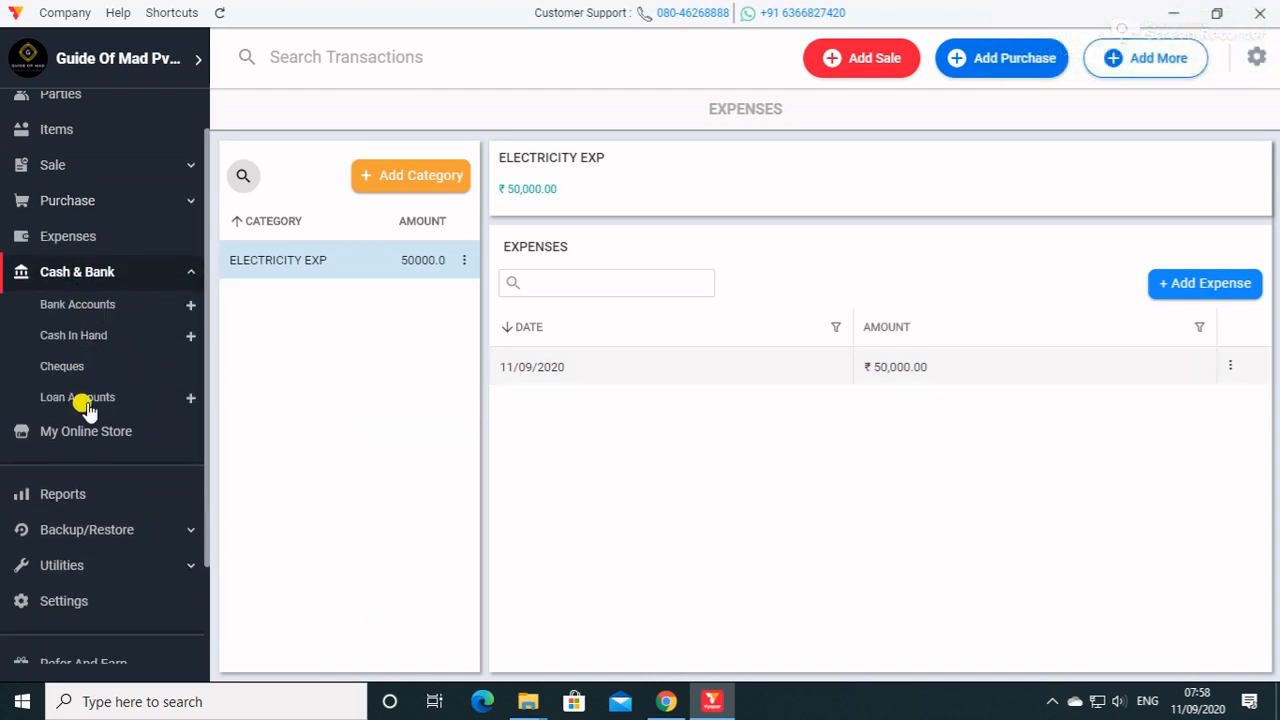
click(89, 433)
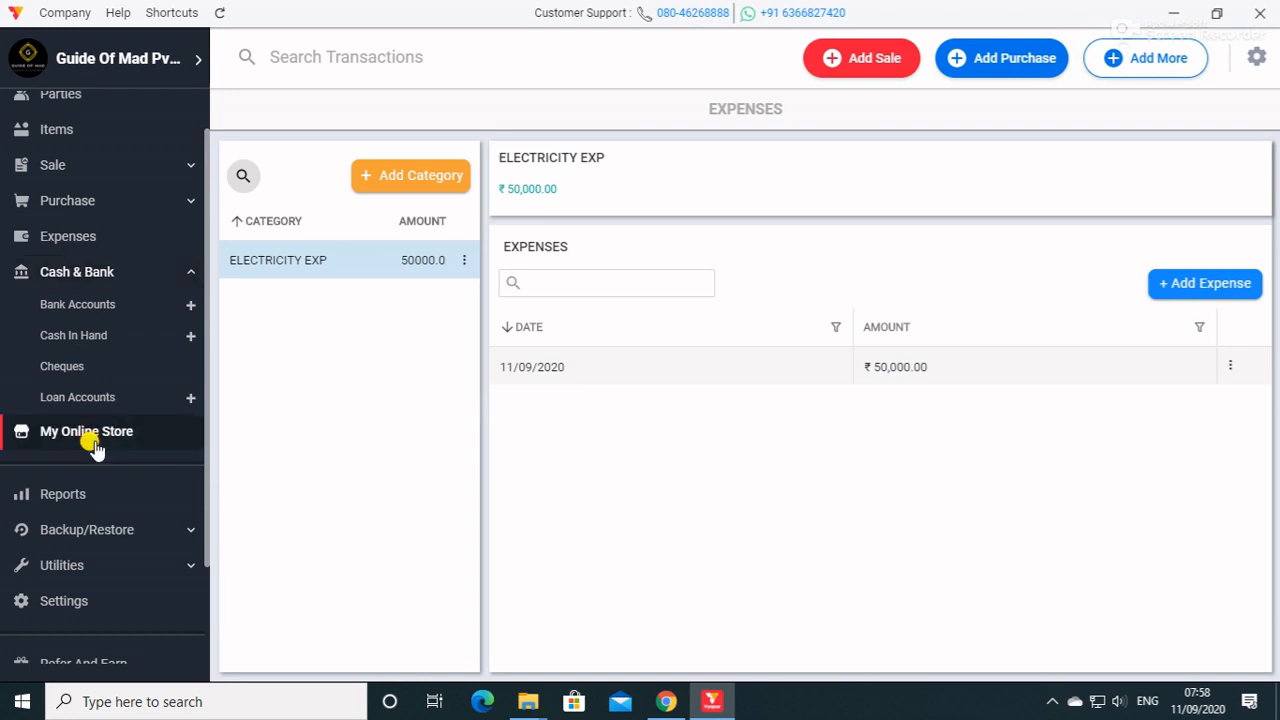
click(915, 512)
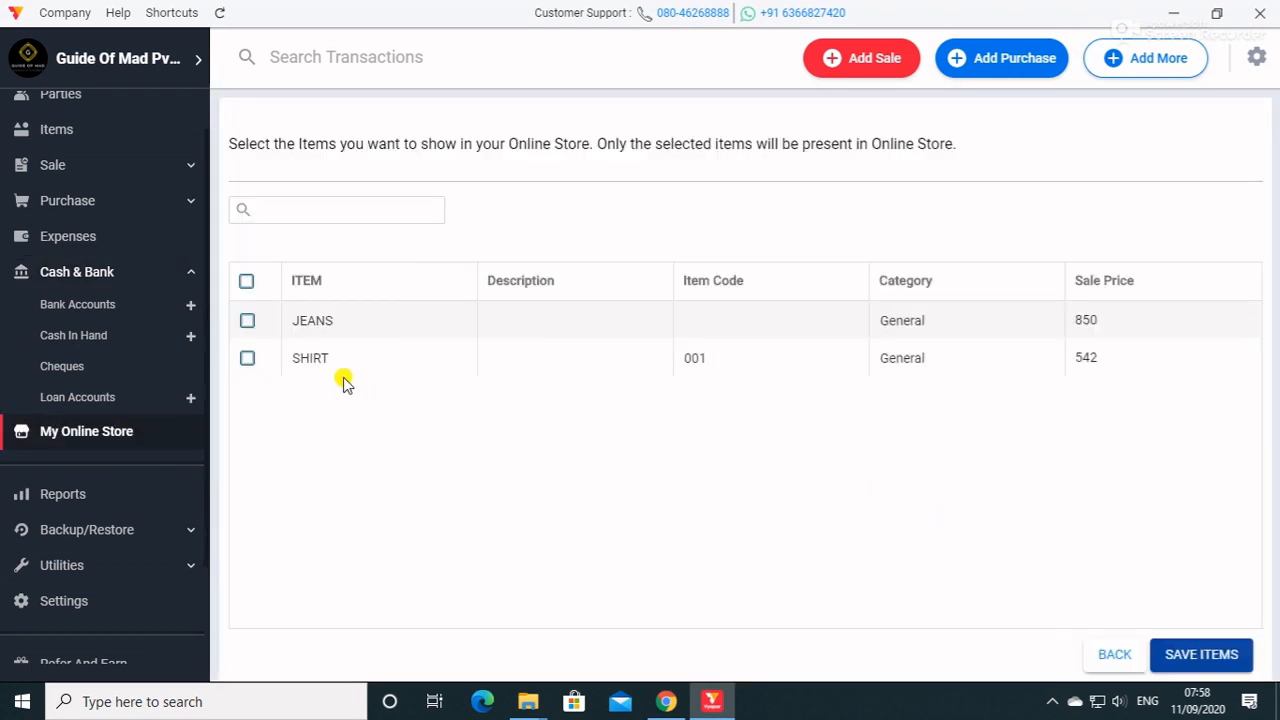
click(247, 321)
click(248, 357)
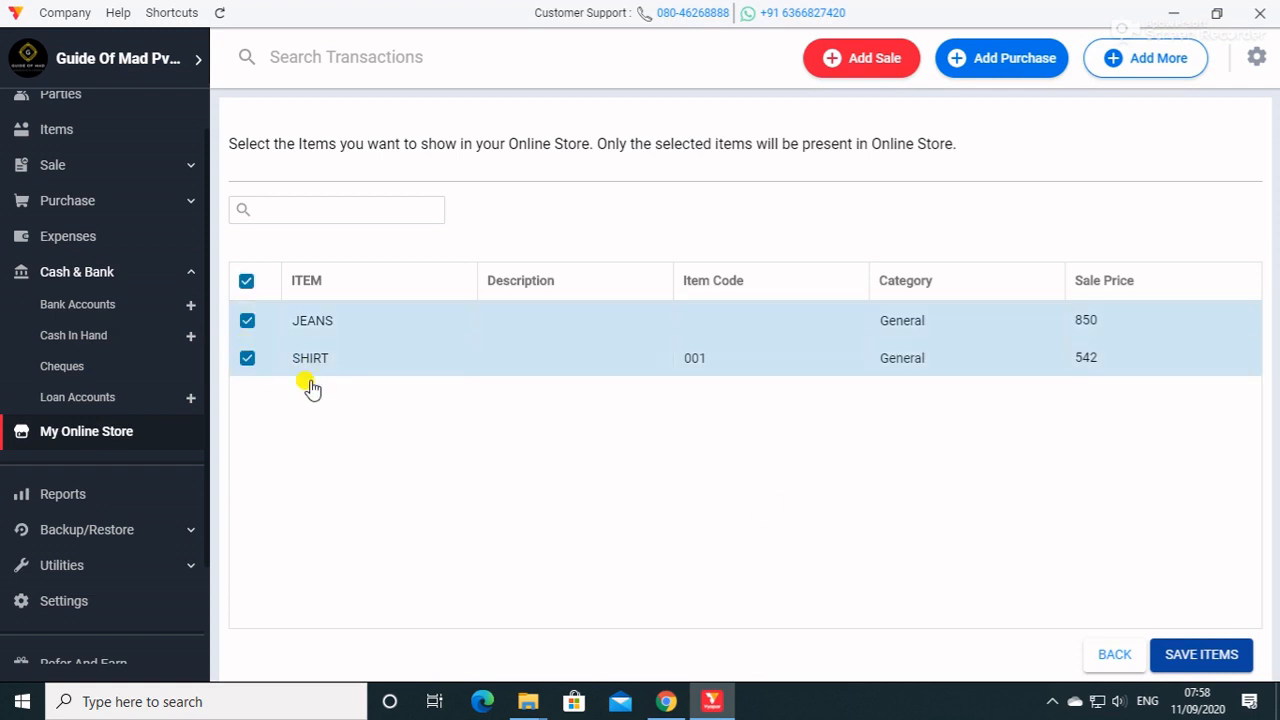
click(1210, 657)
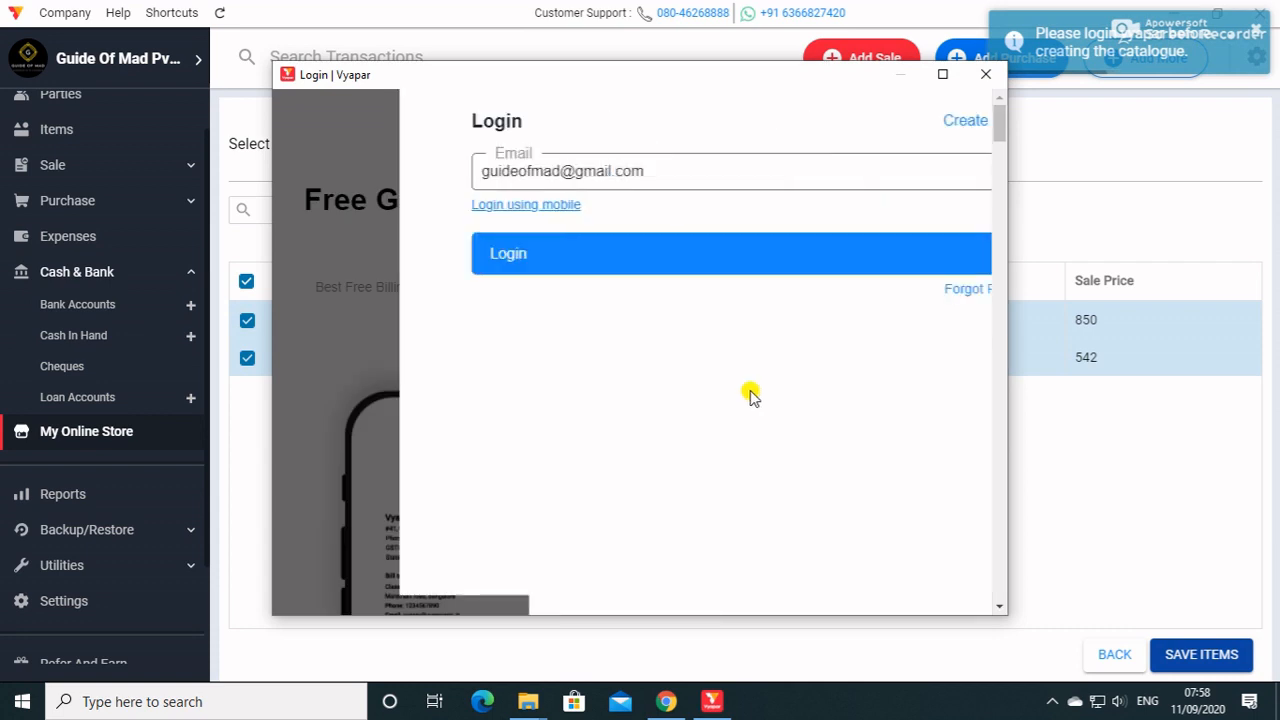
Log in with the account e-mail, enter the OTP verification code and create the account for the online store.
click(460, 253)
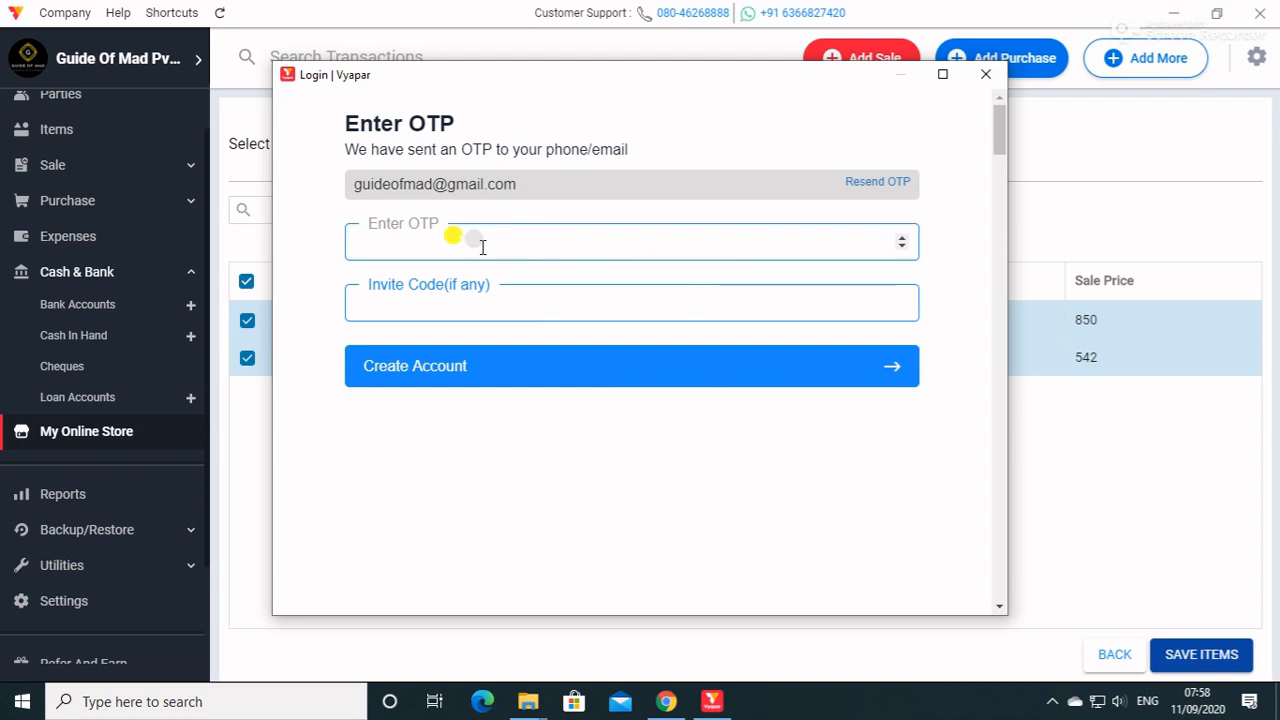
click(424, 237)
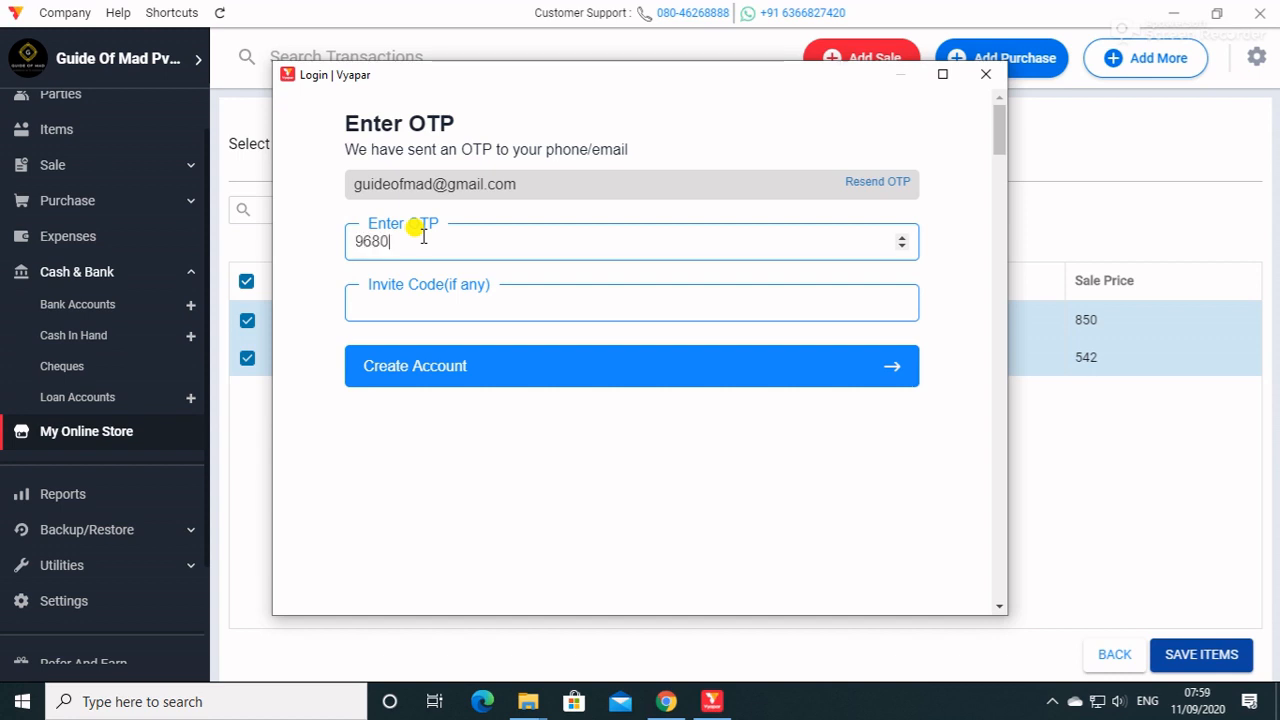
click(495, 382)
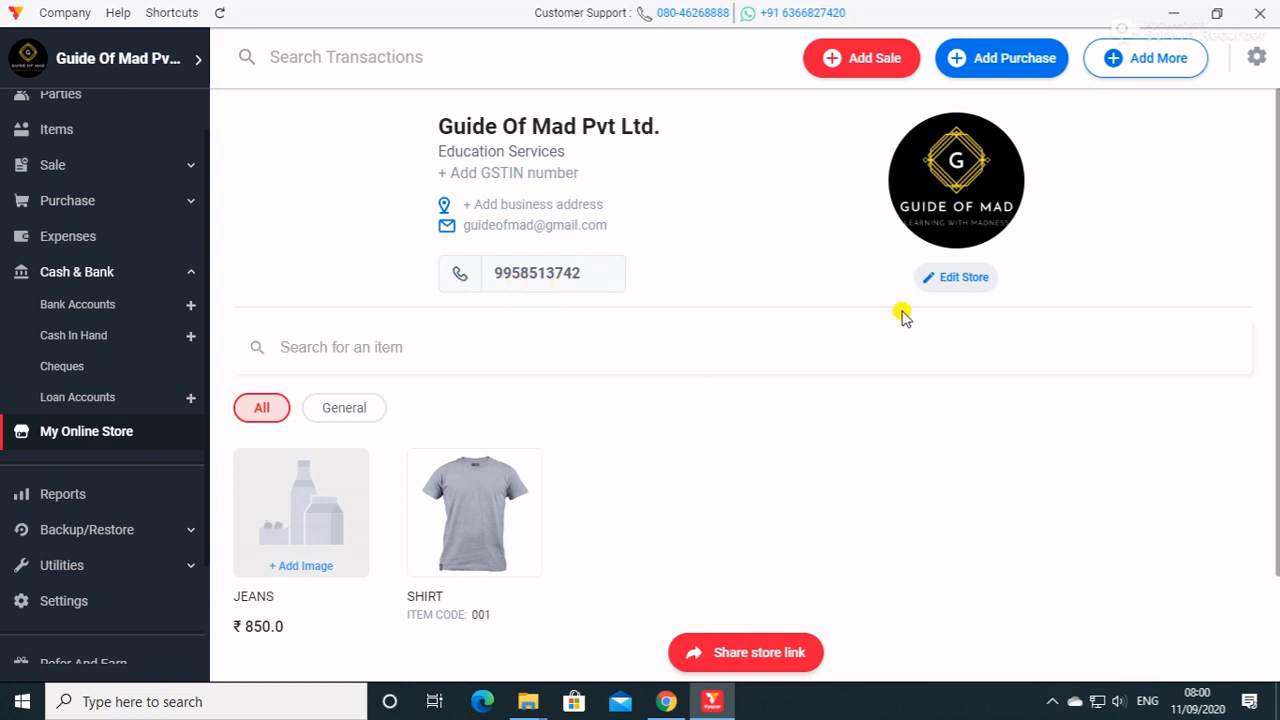
View the SHIRT product details in the online store and return to the catalogue showing all items.
click(477, 544)
click(452, 626)
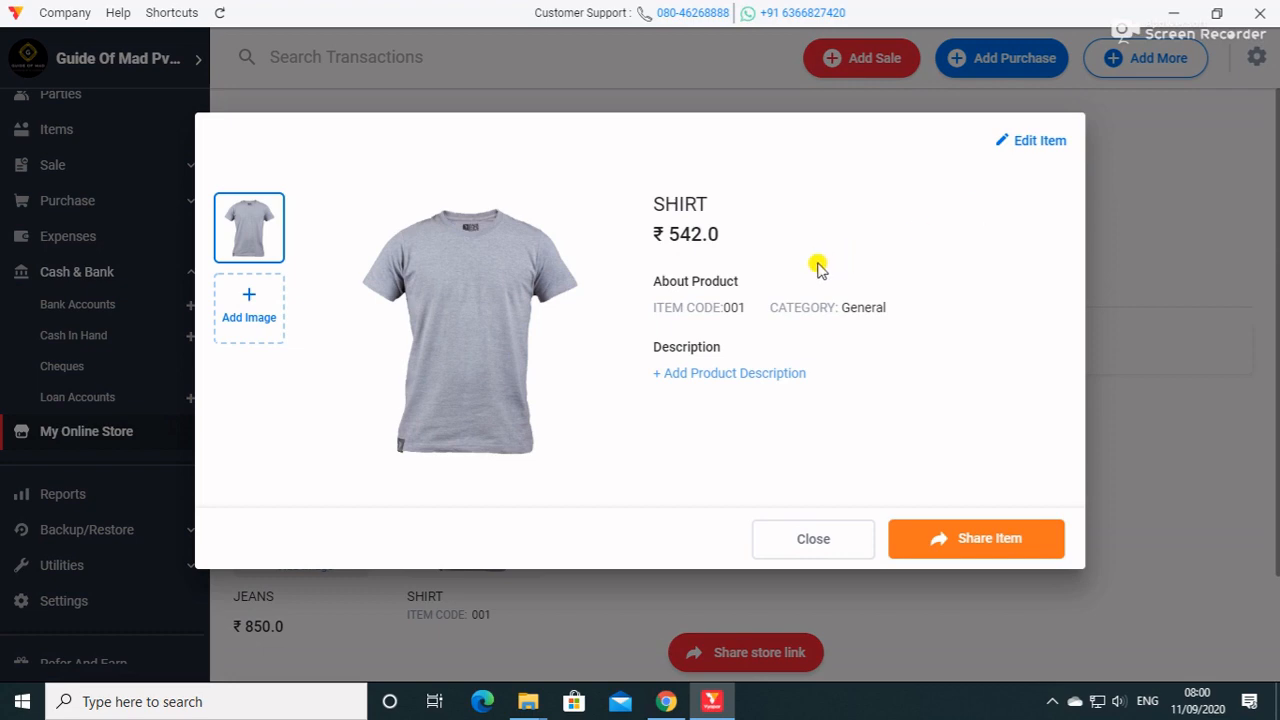
key(Escape)
click(258, 410)
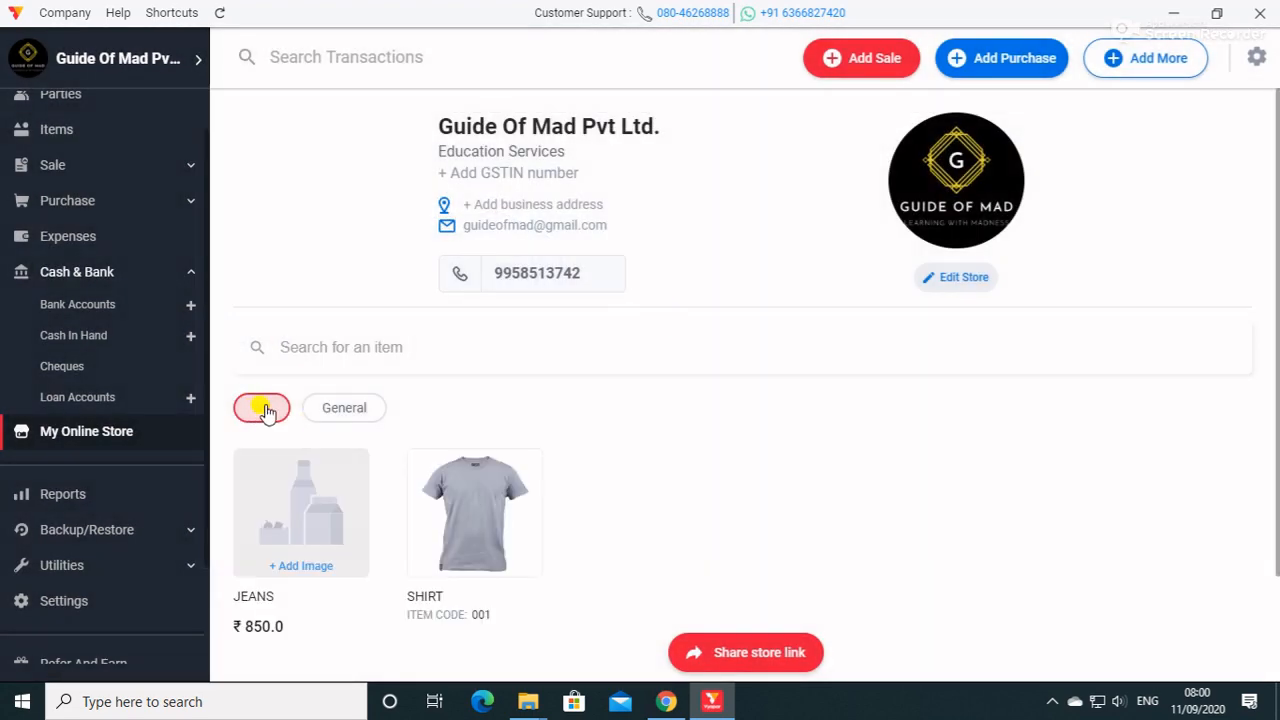
Check the available ways to share the online store link.
scroll(683, 490, down, 1)
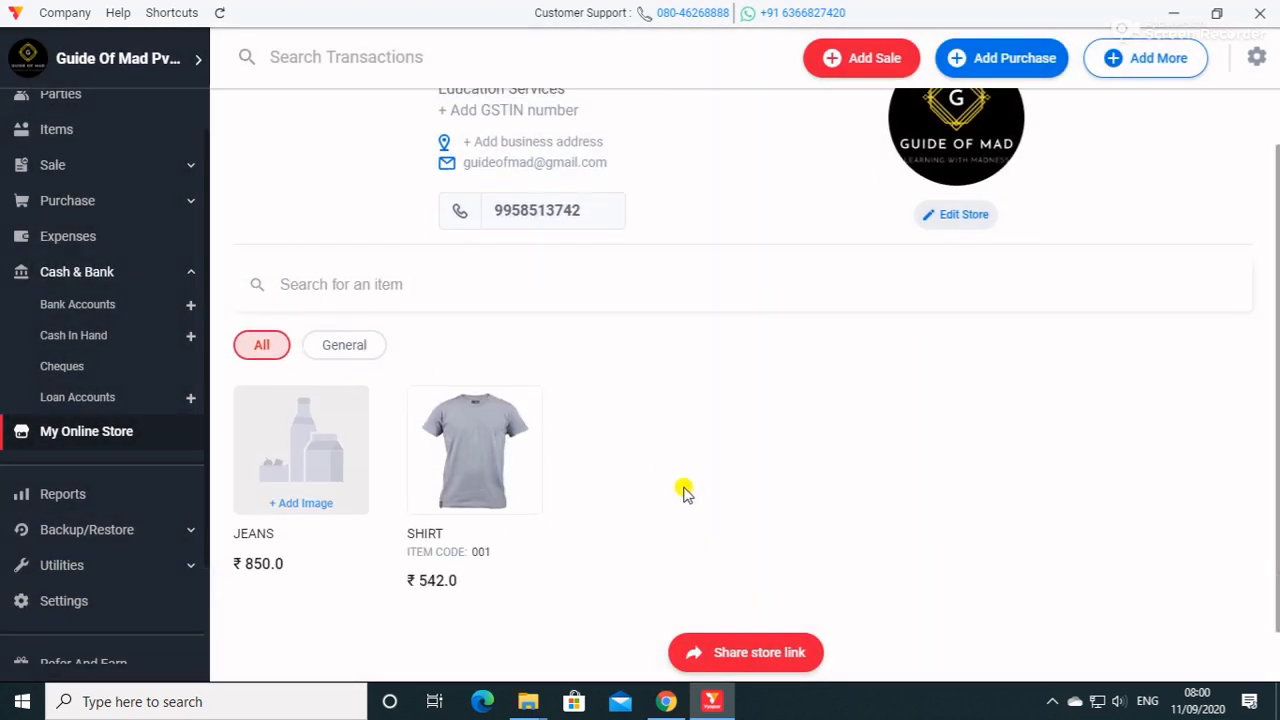
click(758, 653)
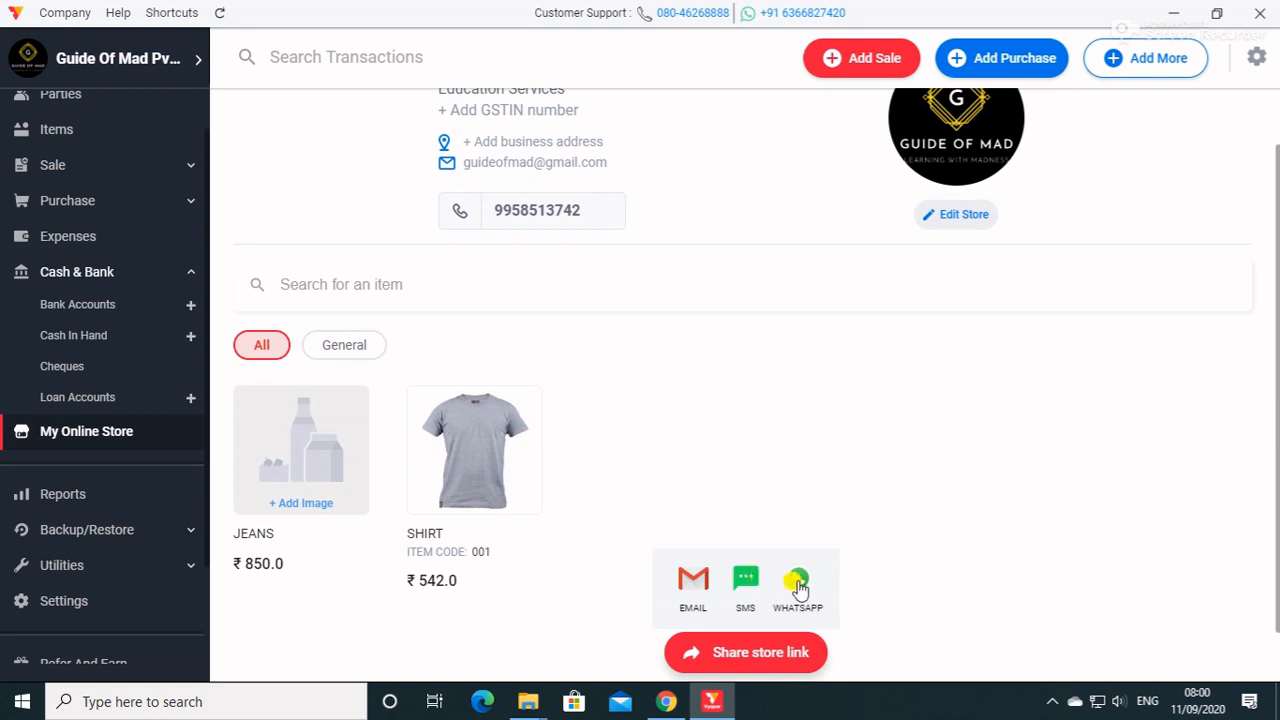
mouse_move(740, 655)
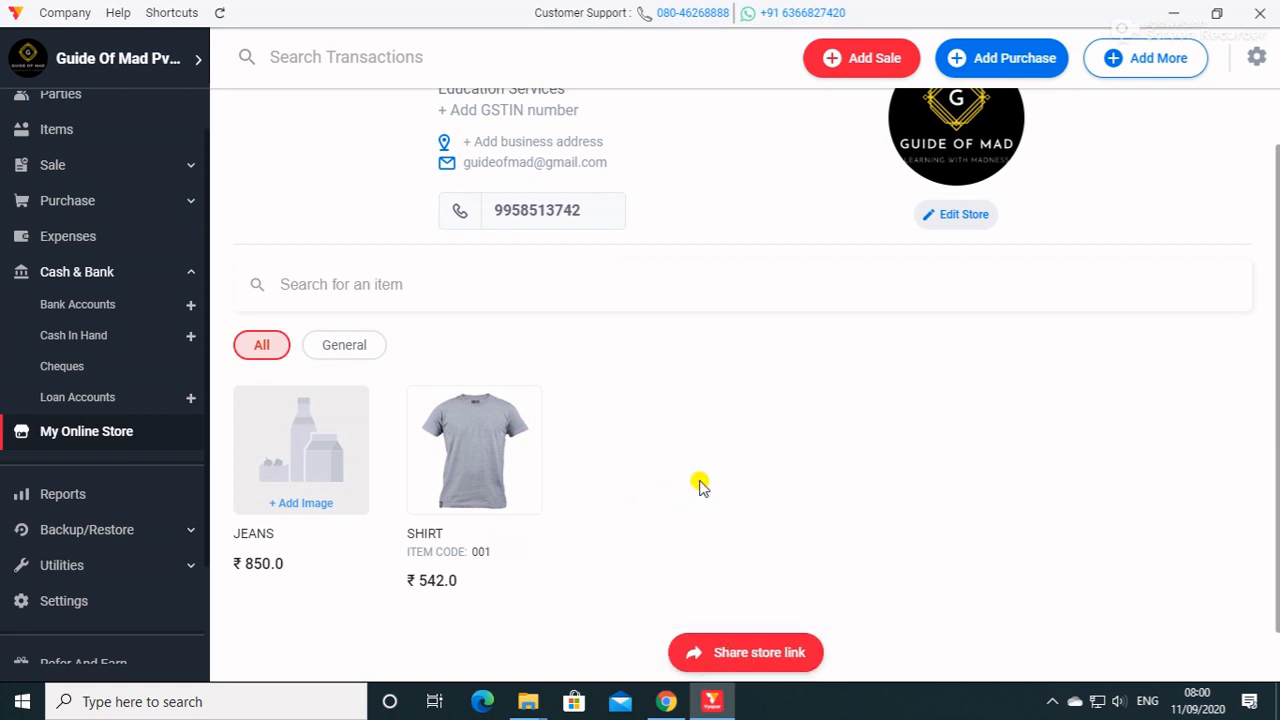
scroll(700, 483, up, 1)
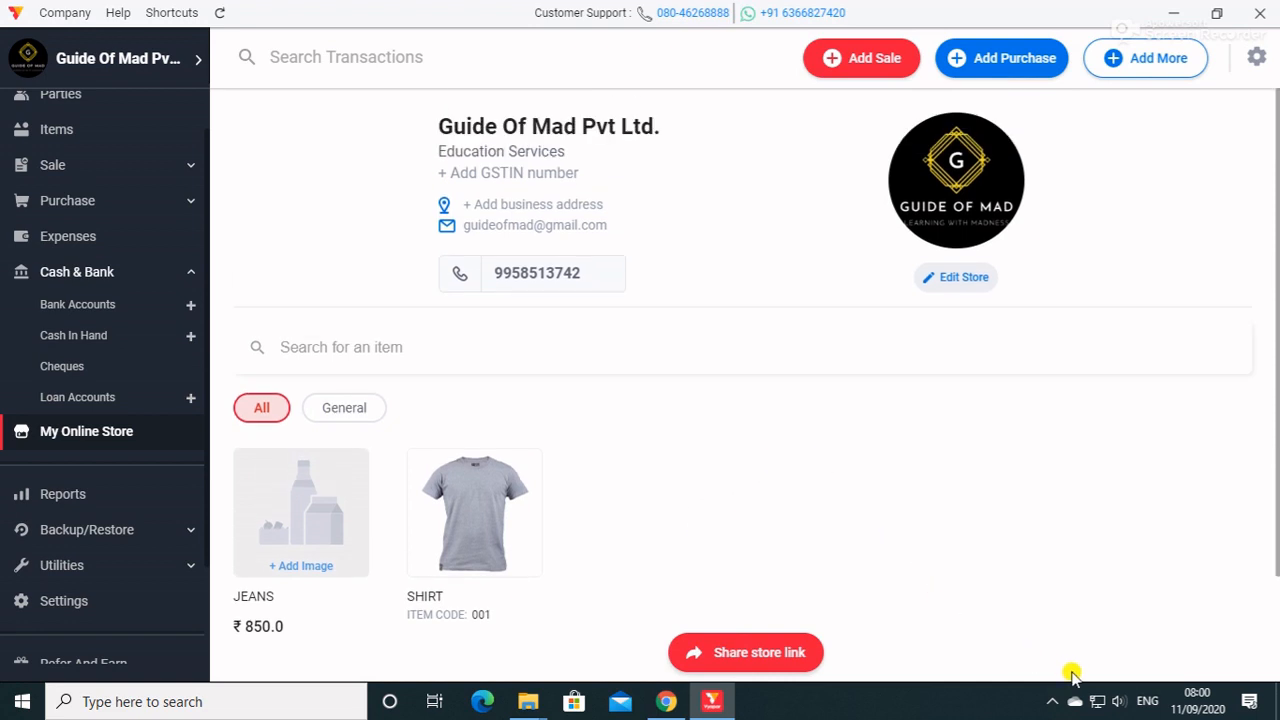
click(1053, 700)
click(1054, 700)
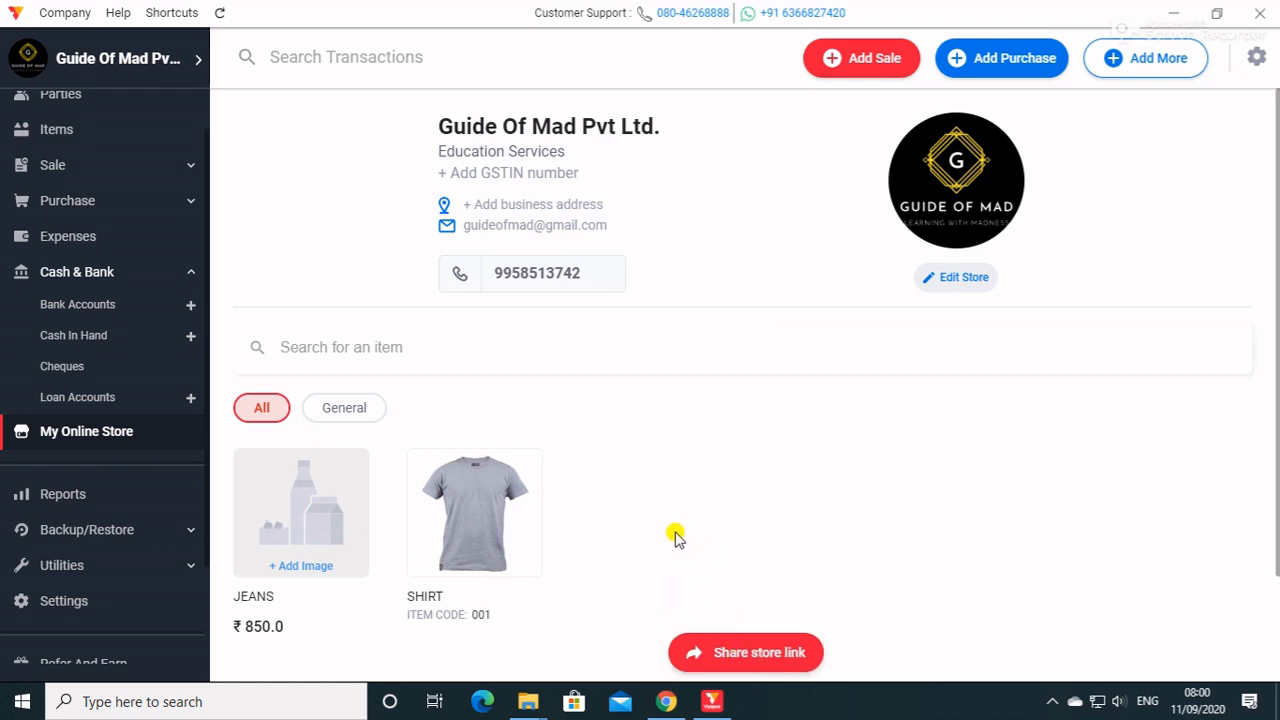
click(878, 60)
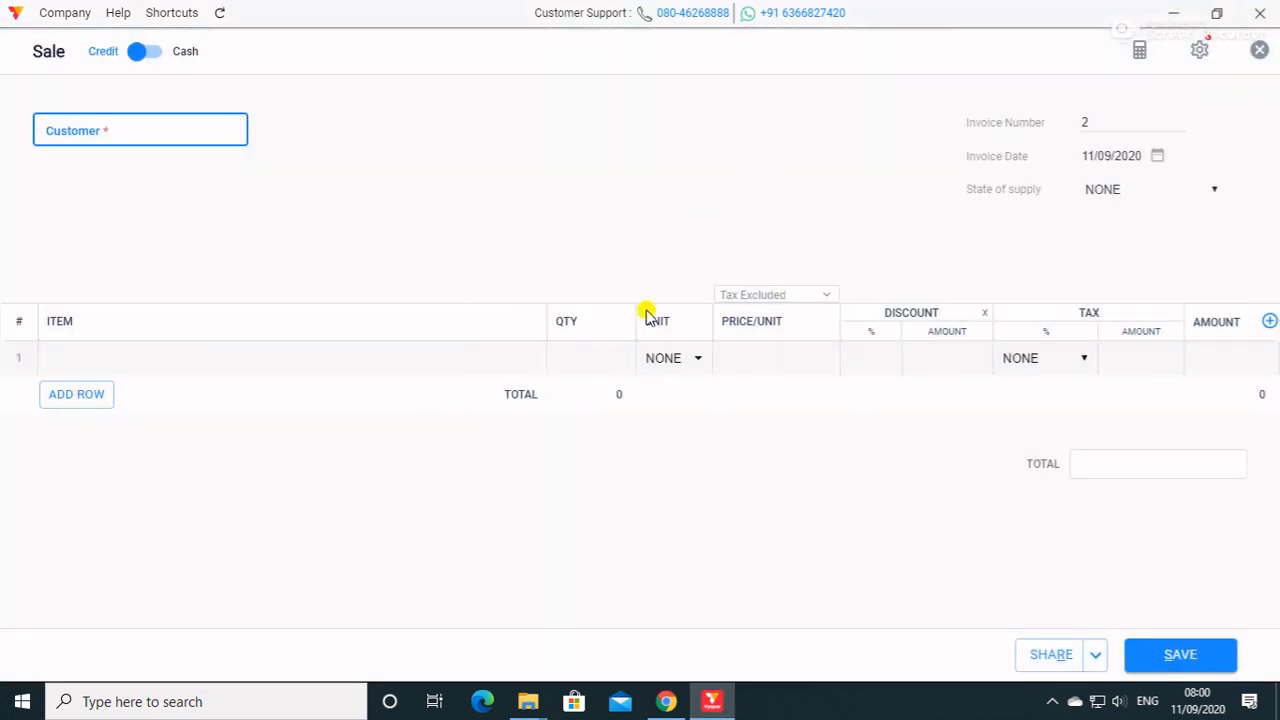
click(1261, 53)
click(686, 349)
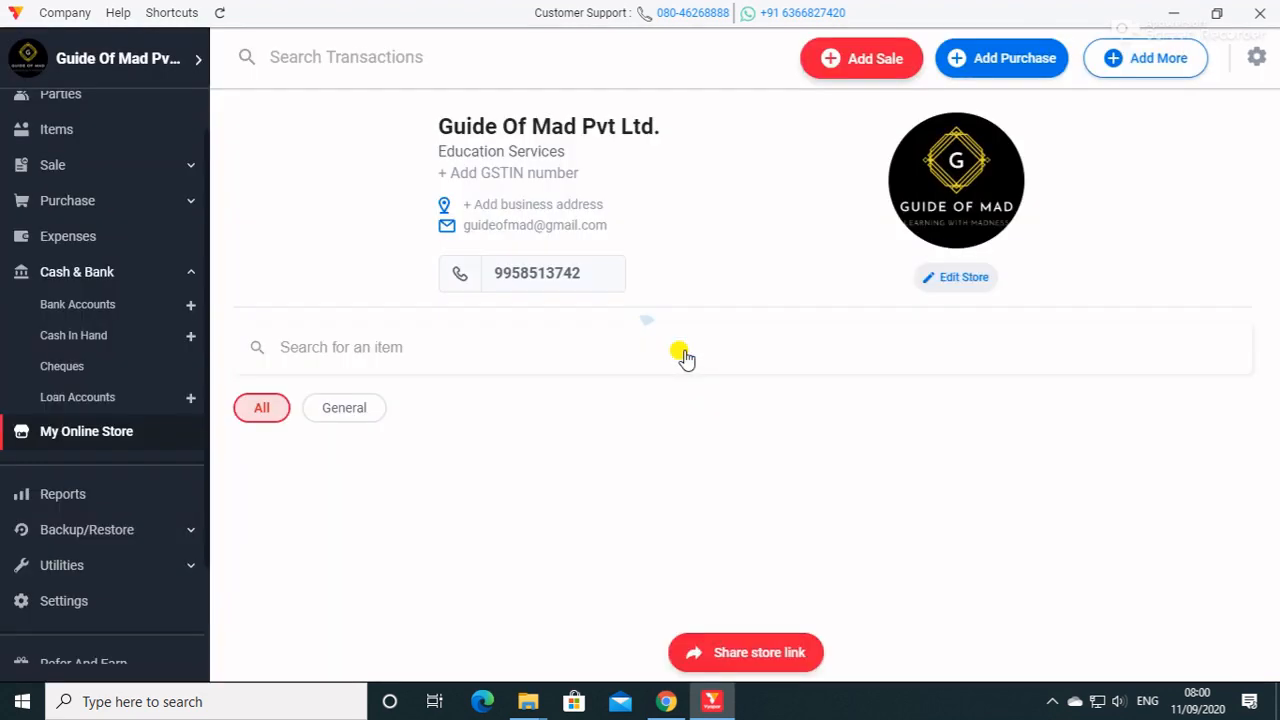
Review the Sale, All Transactions, Profit And Loss, Cash flow and Balance Sheet reports.
click(90, 503)
click(286, 157)
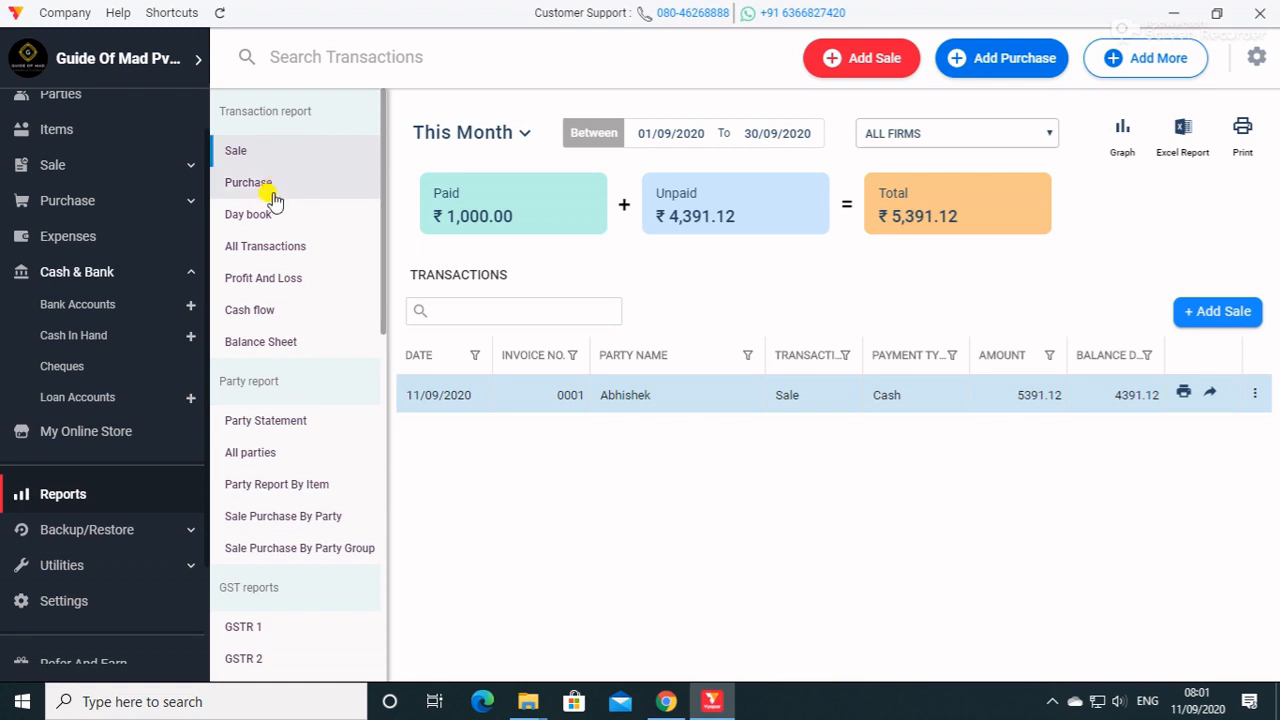
click(268, 246)
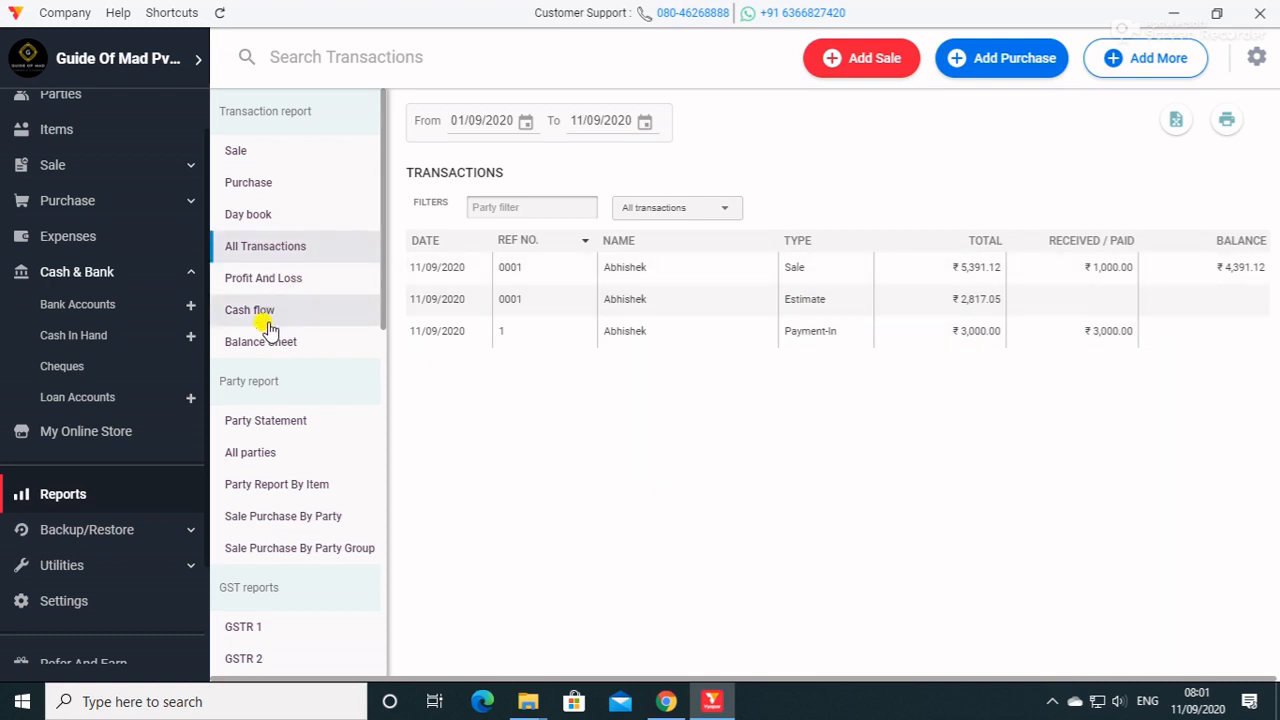
click(275, 288)
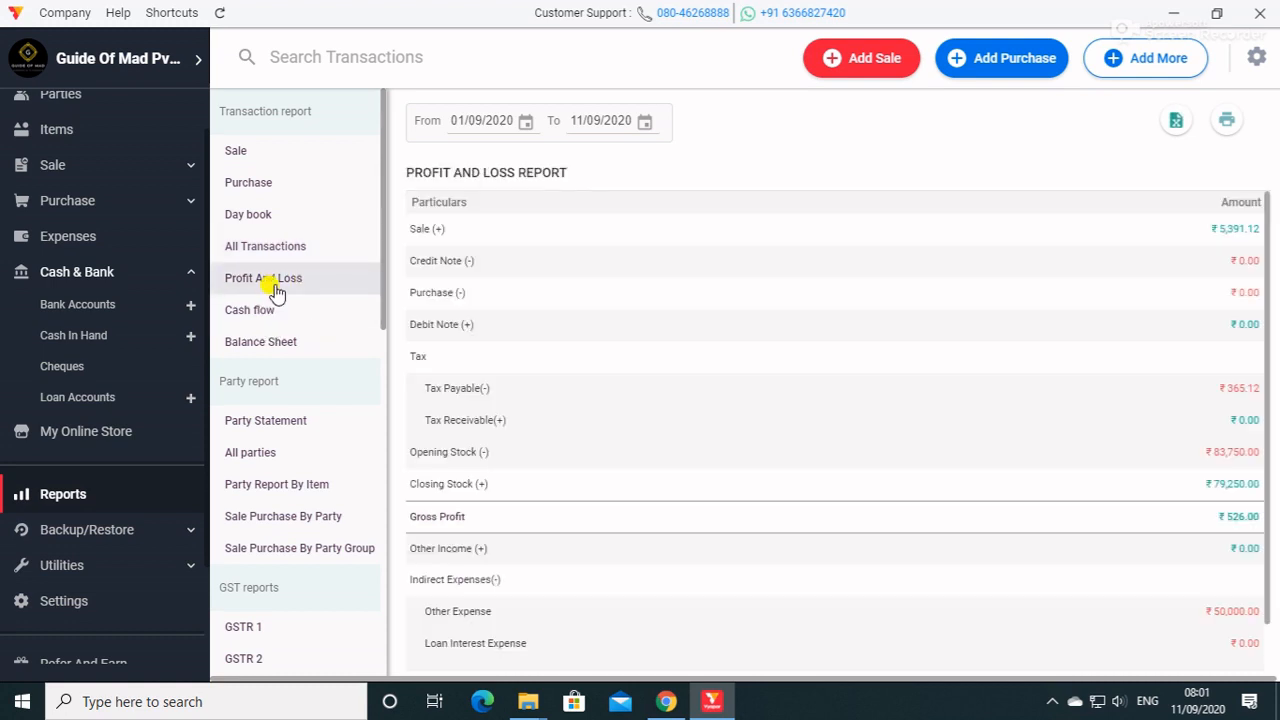
scroll(1104, 414, down, 1)
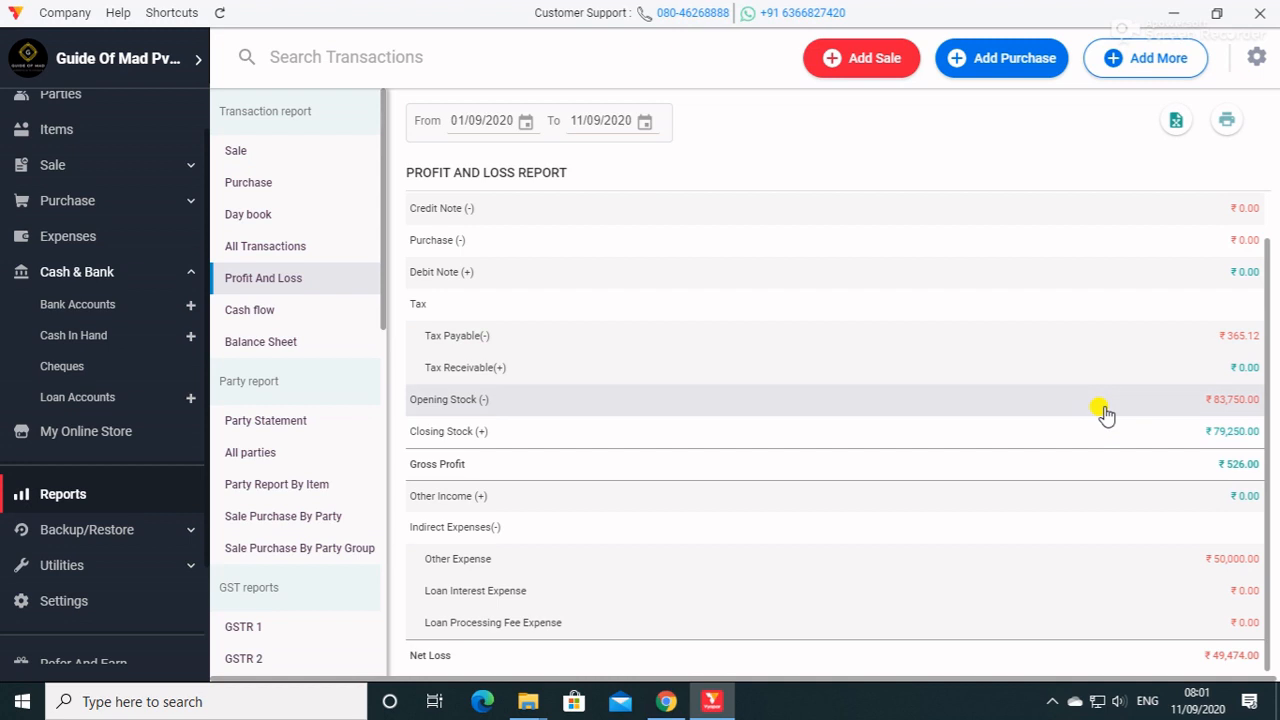
click(302, 315)
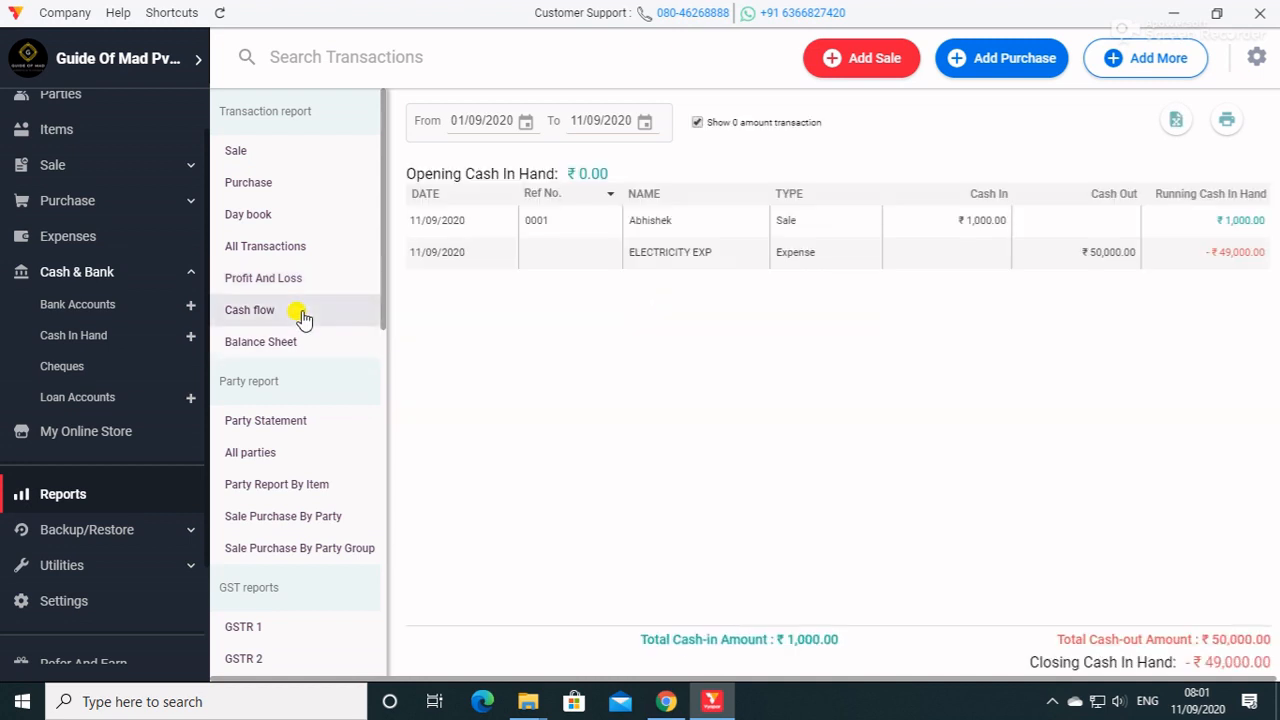
click(280, 343)
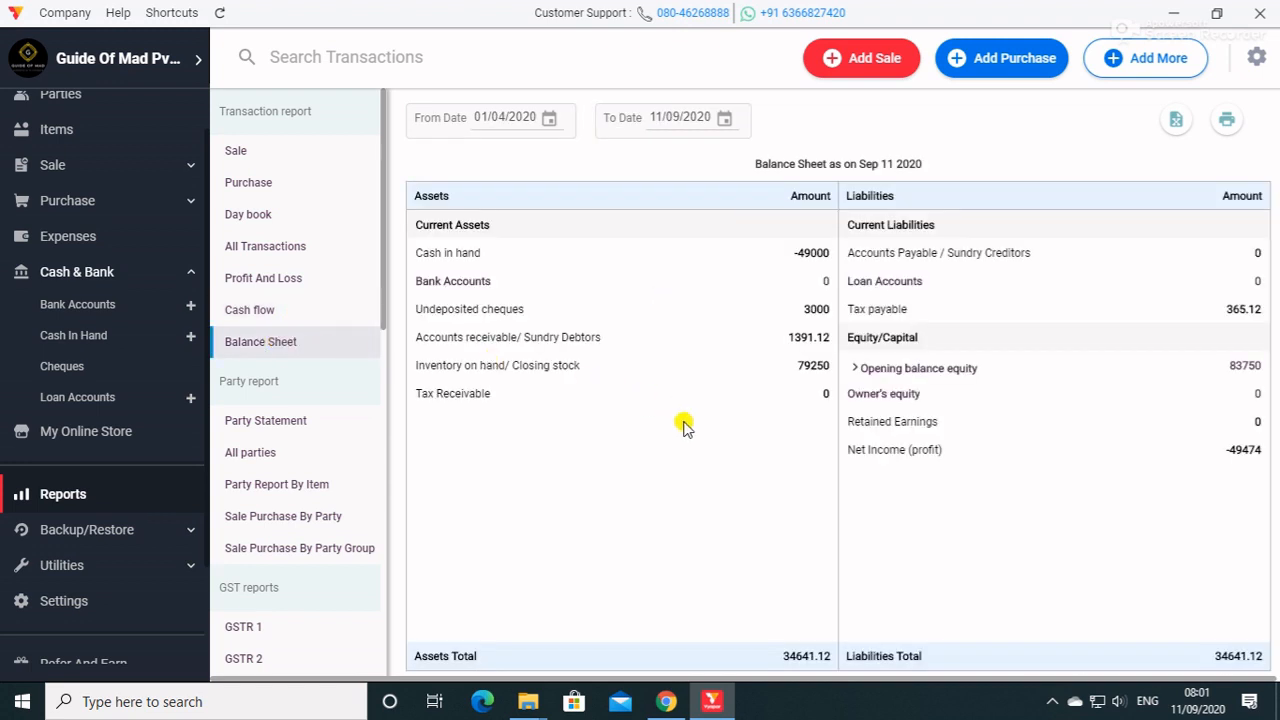
Look at the Party Statement and All parties reports.
click(314, 426)
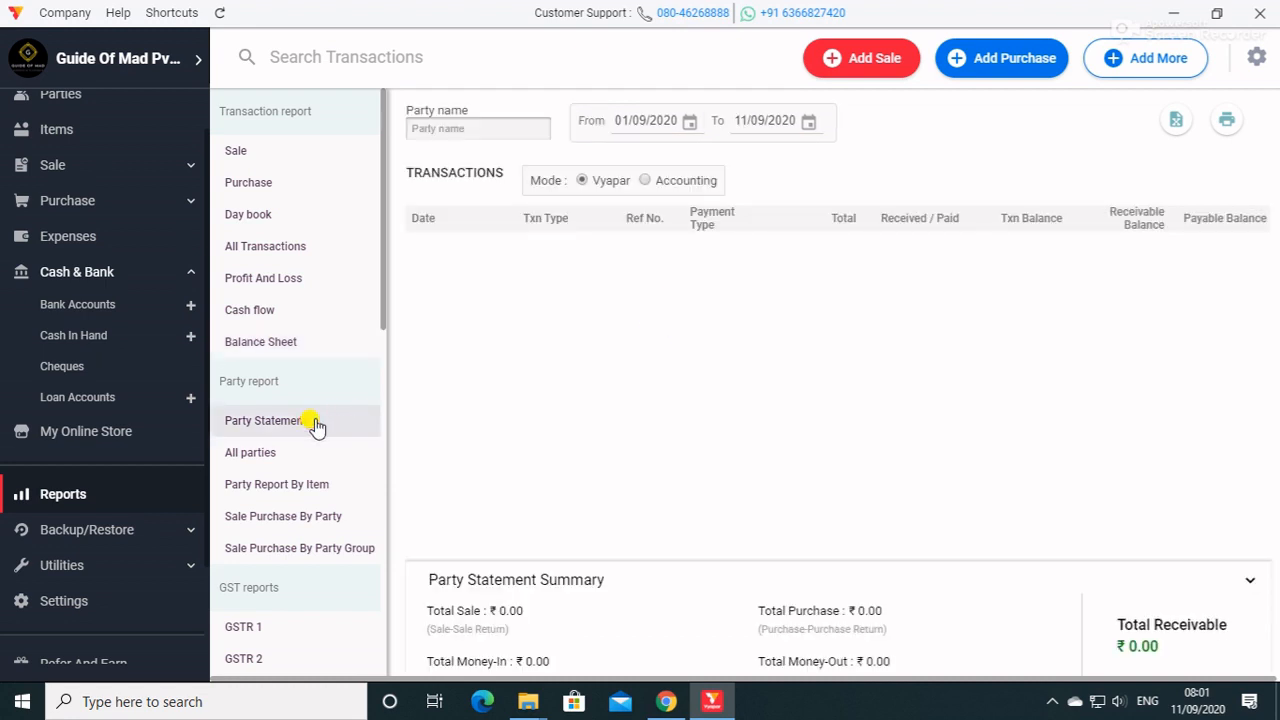
click(278, 459)
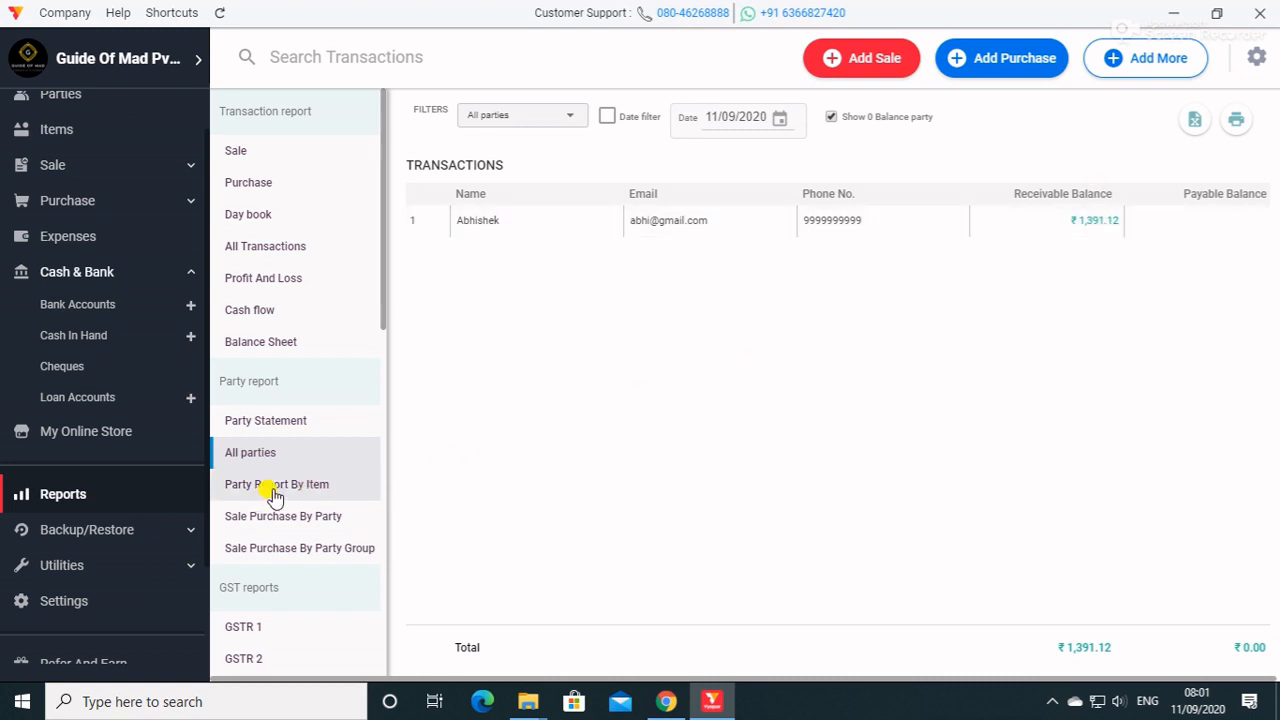
Examine the sales and sale returns in the GSTR 1 report, the GSTR 2 report and the Stock summary.
scroll(292, 520, down, 3)
click(262, 448)
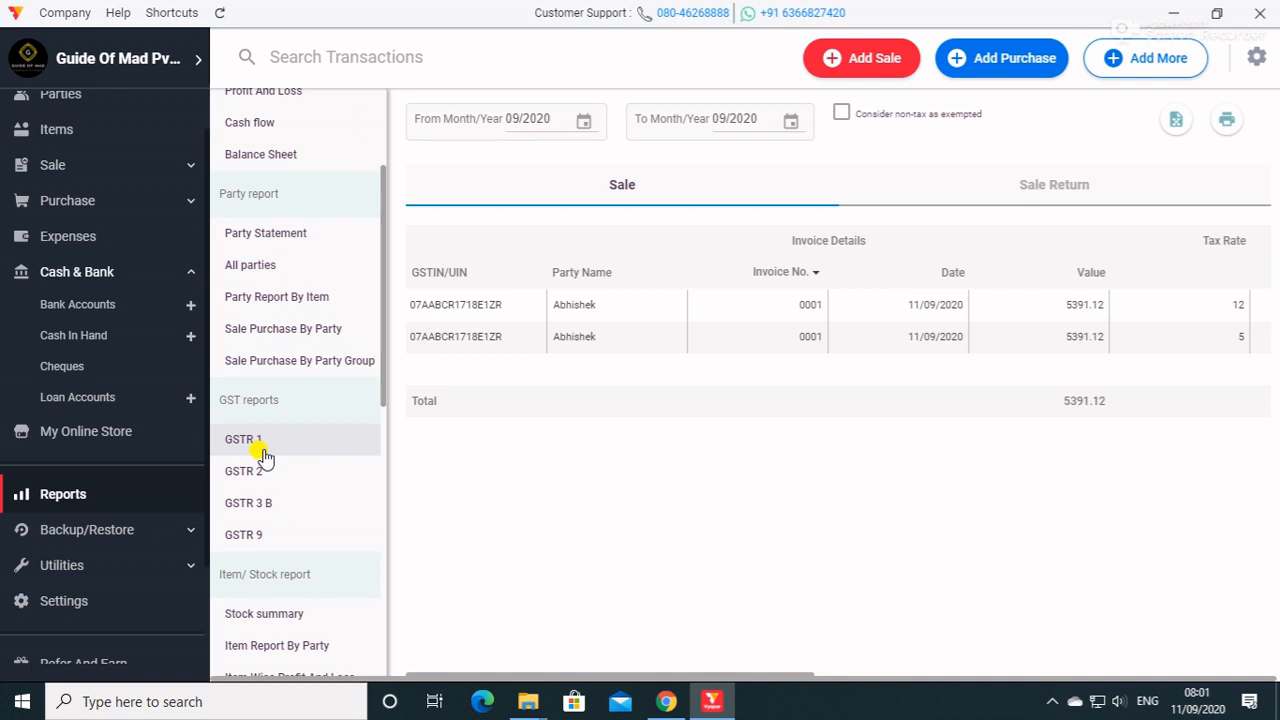
click(1040, 187)
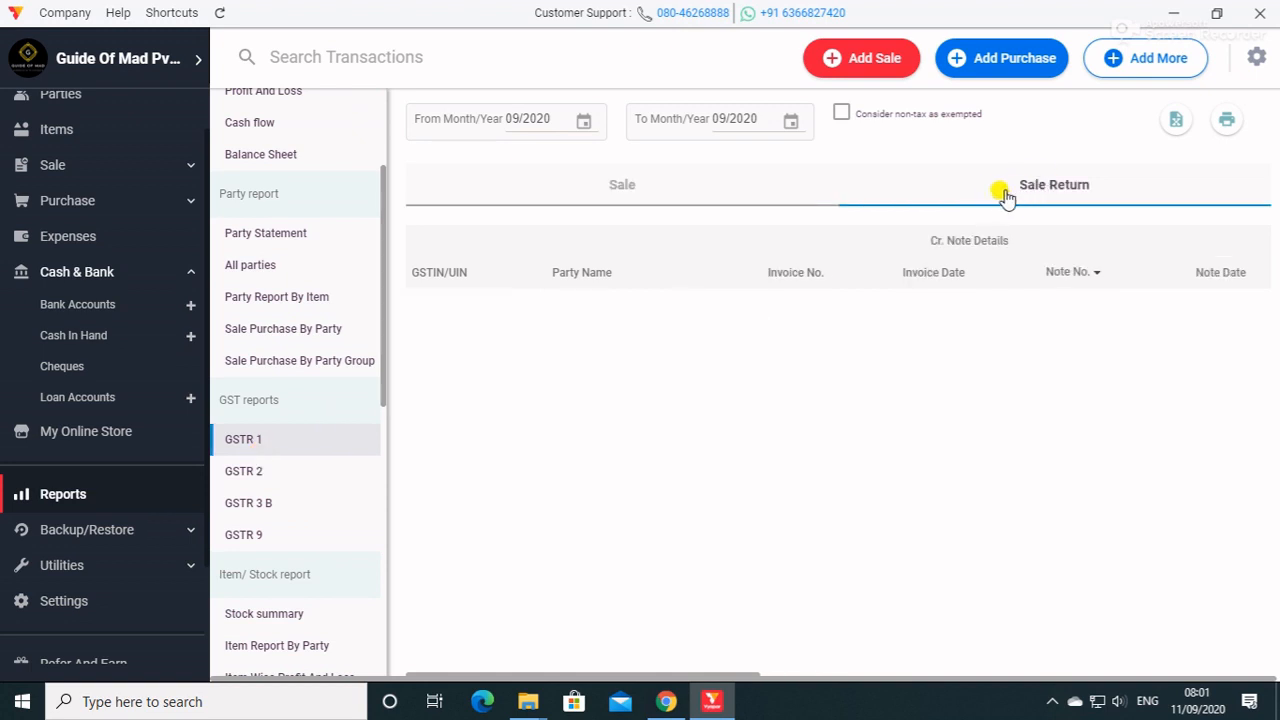
click(695, 193)
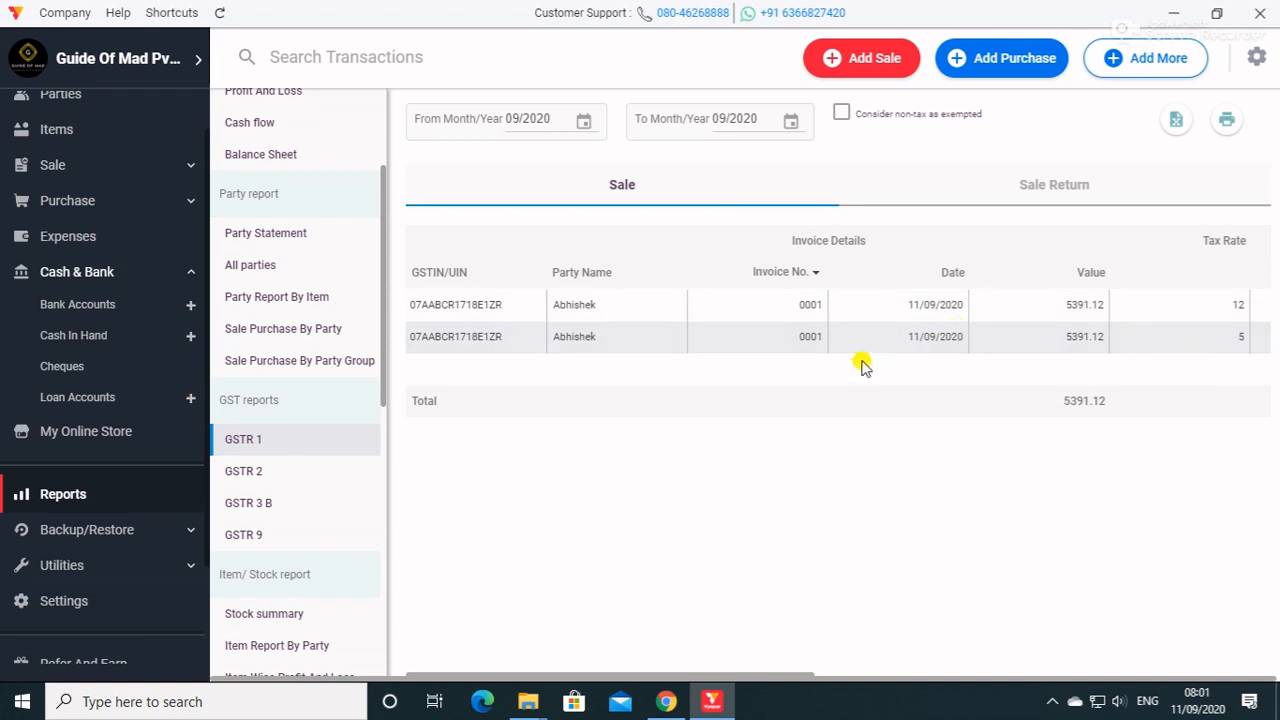
click(263, 479)
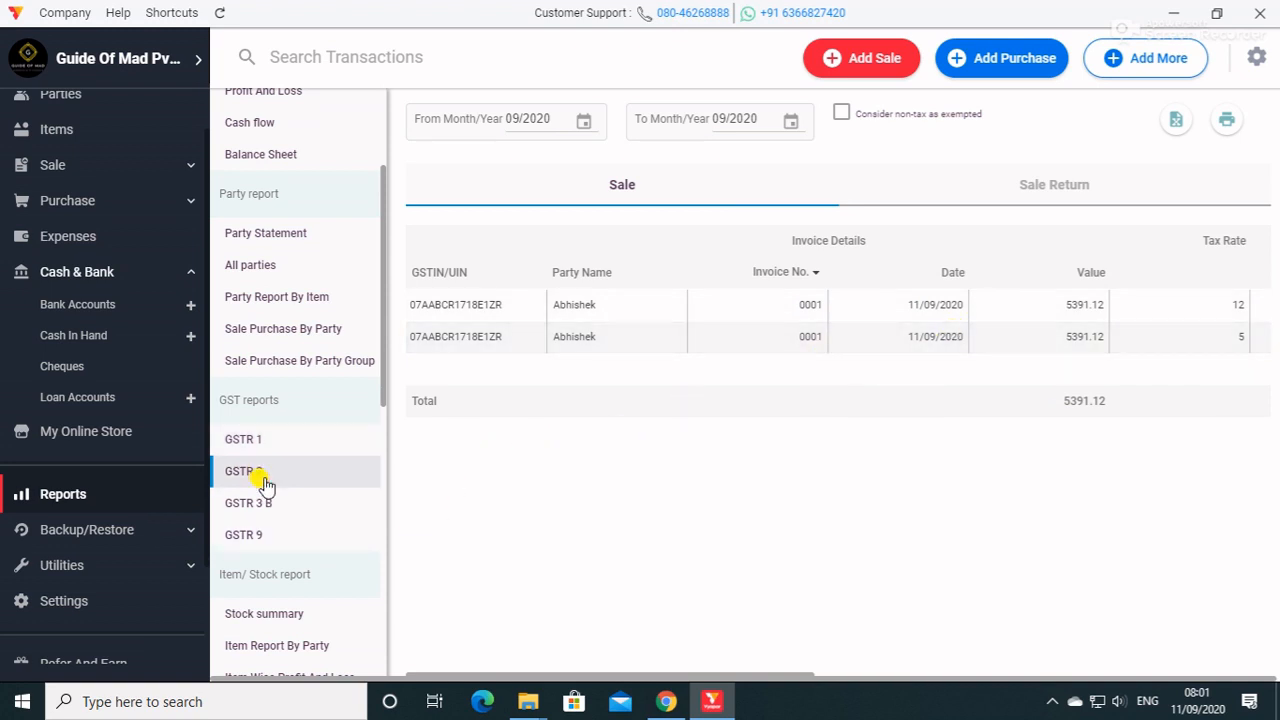
click(268, 620)
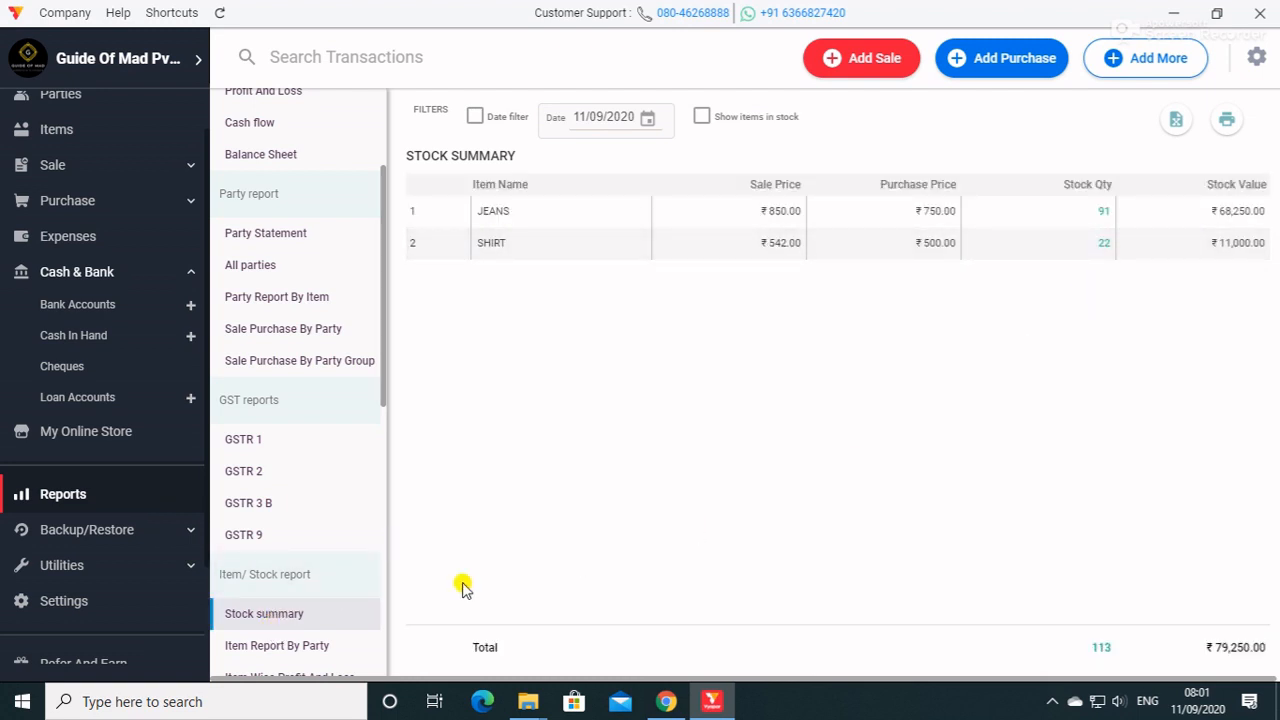
Look through the list of available stock, business status, expense, order and loan reports.
scroll(290, 580, down, 5)
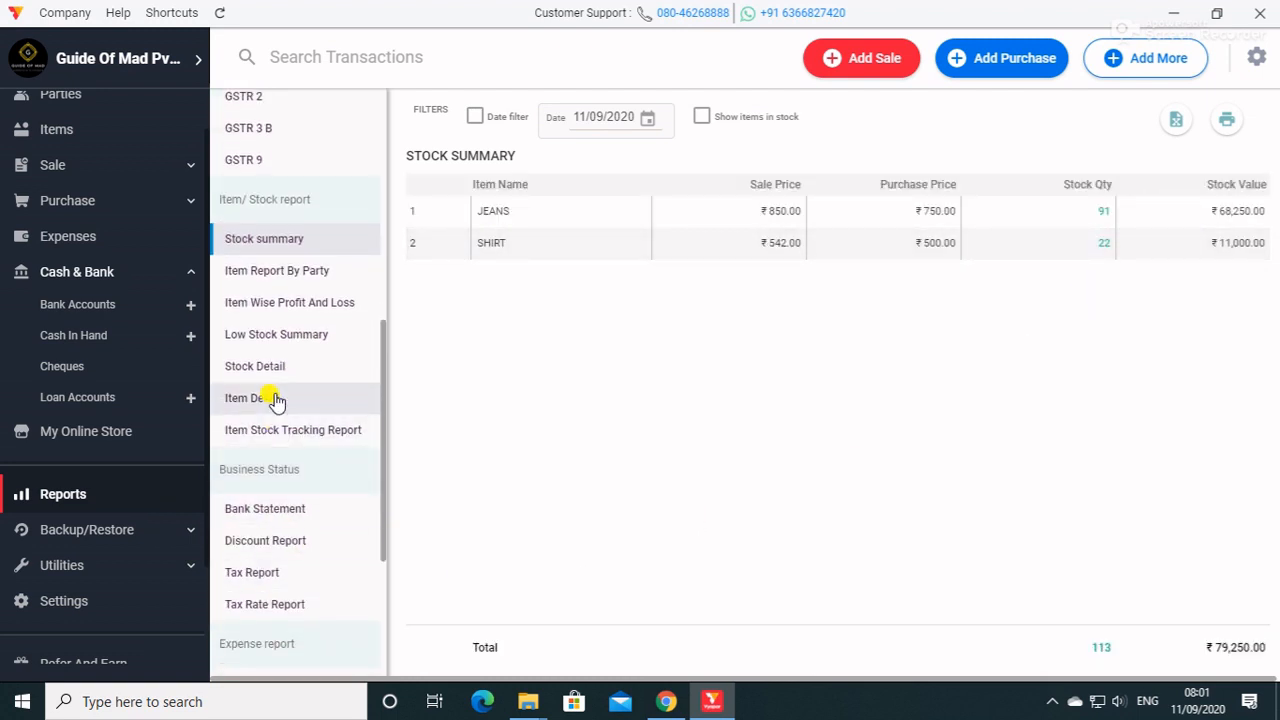
scroll(280, 440, down, 4)
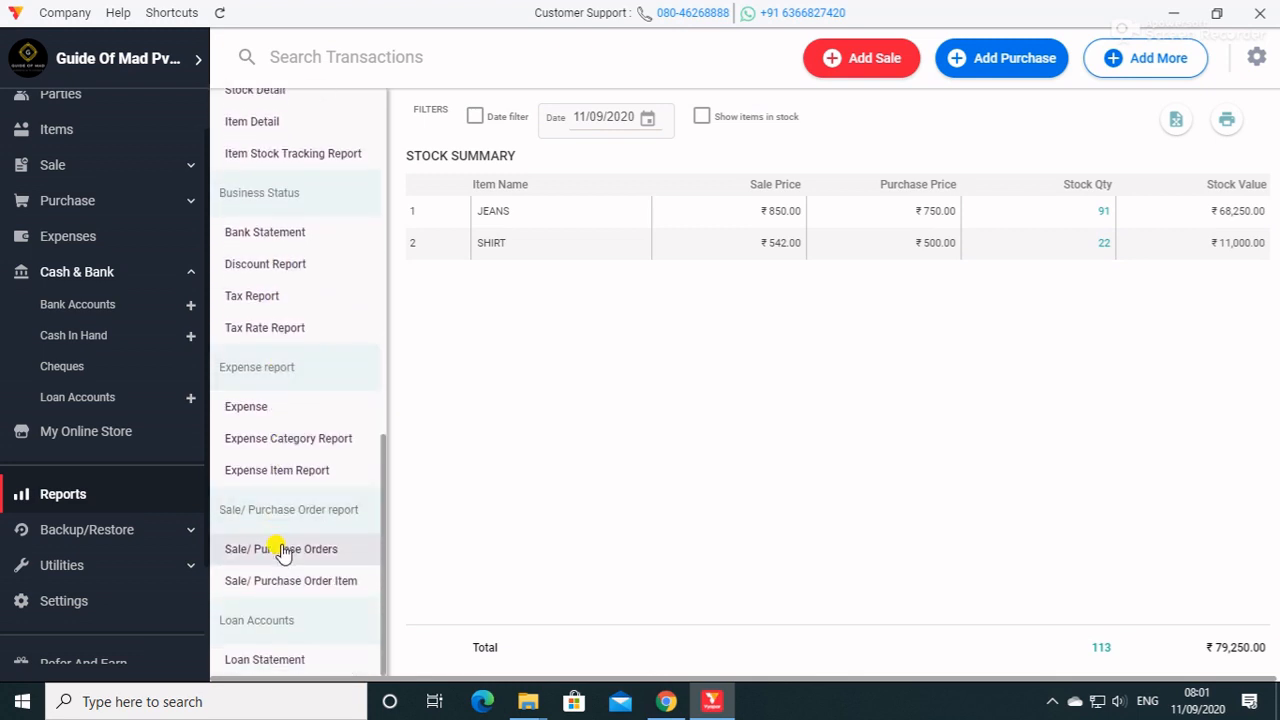
scroll(275, 479, up, 1)
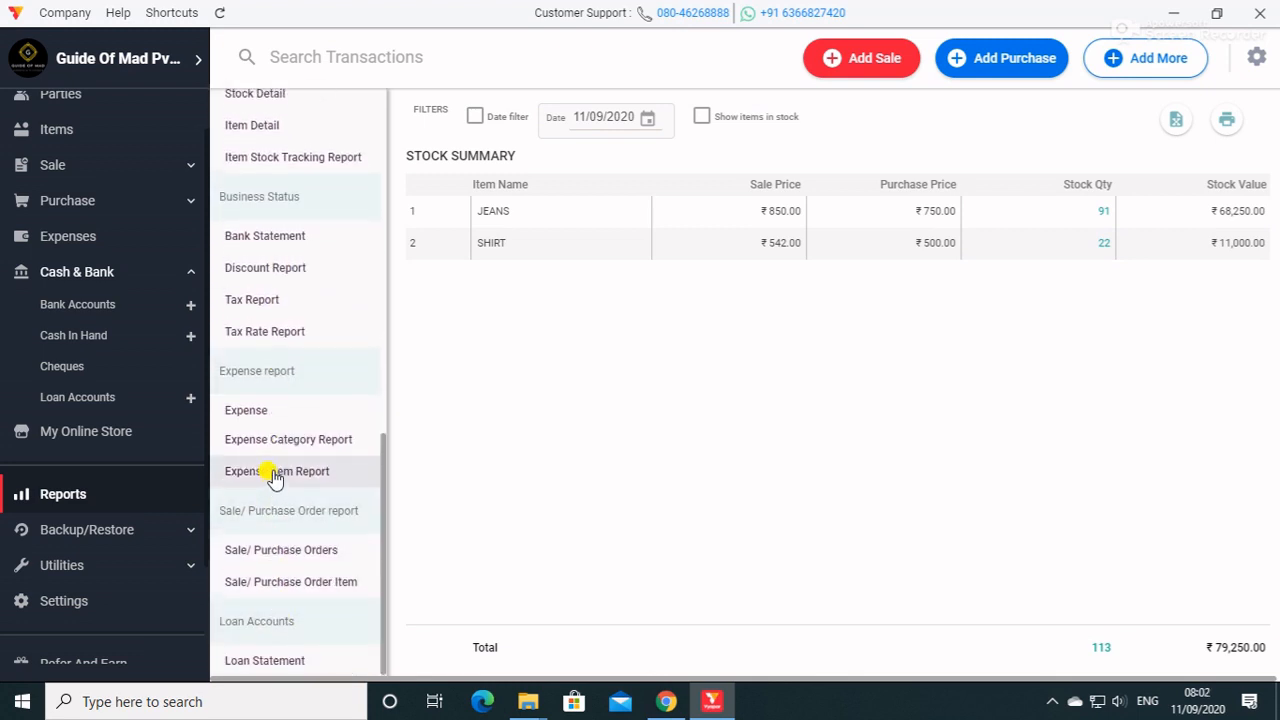
scroll(275, 479, up, 7)
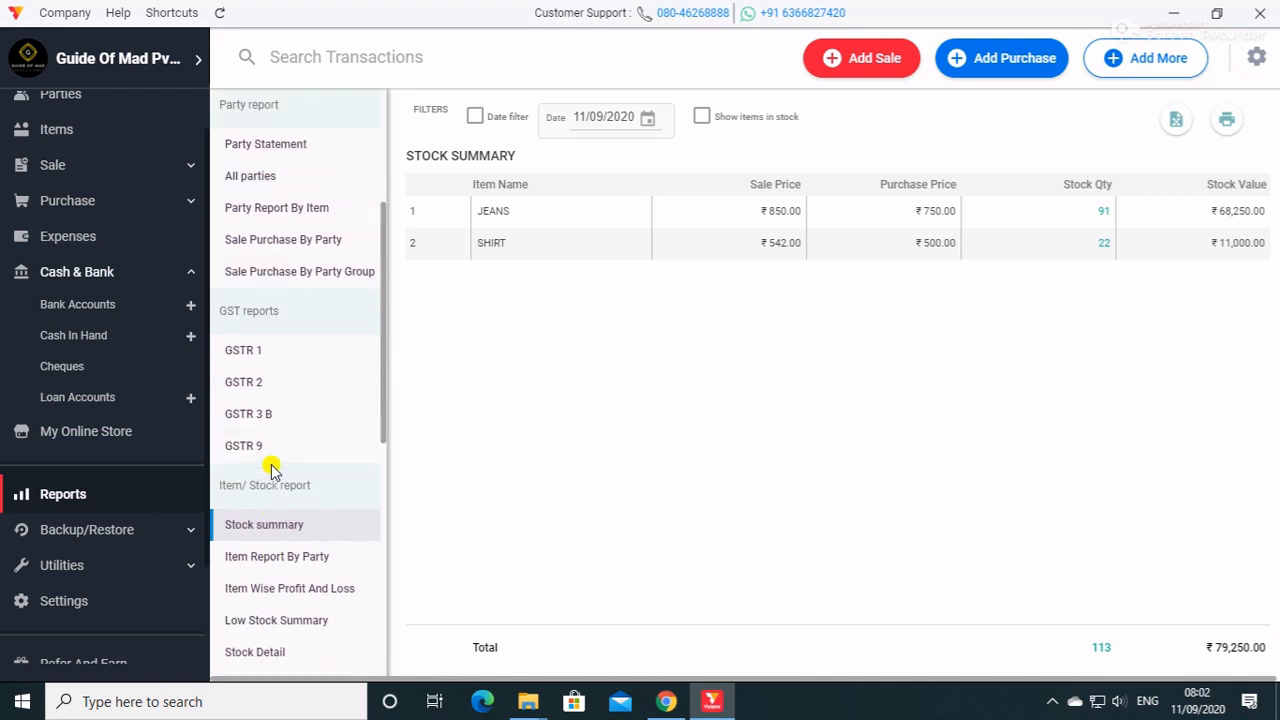
scroll(272, 470, up, 3)
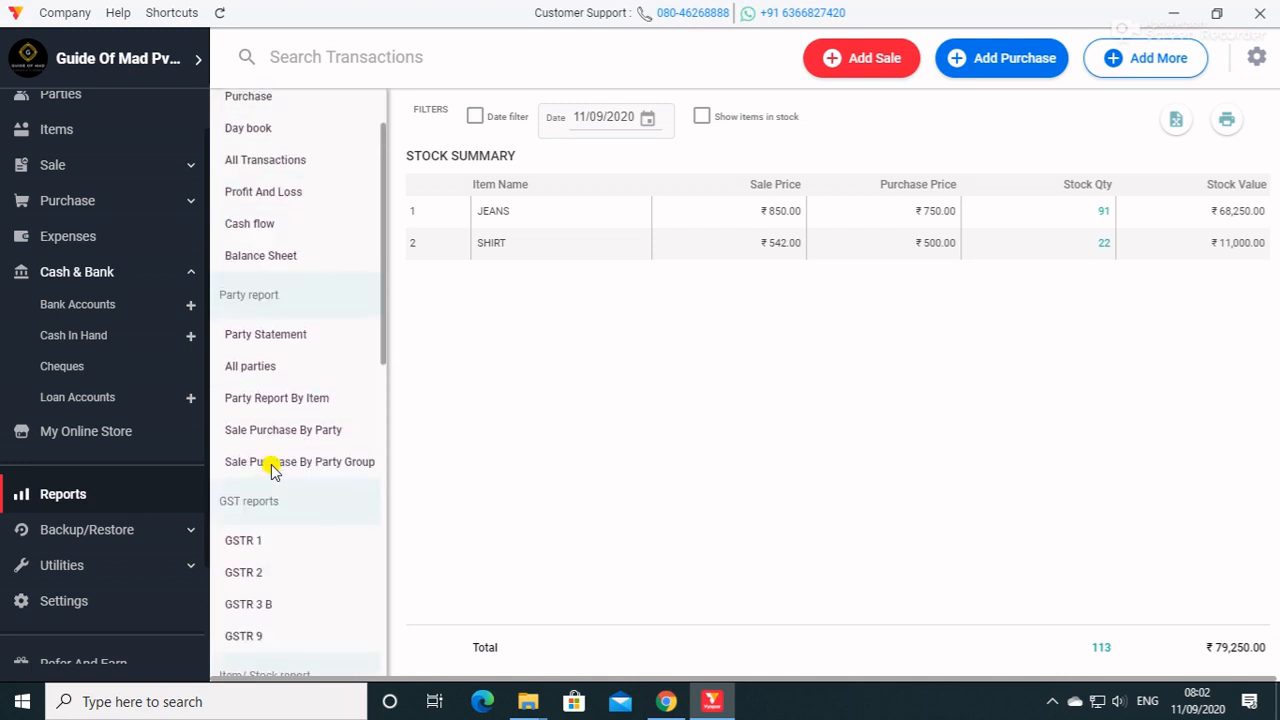
Download the Excel template for importing items and save it to the Desktop as Import Items Template.
click(129, 566)
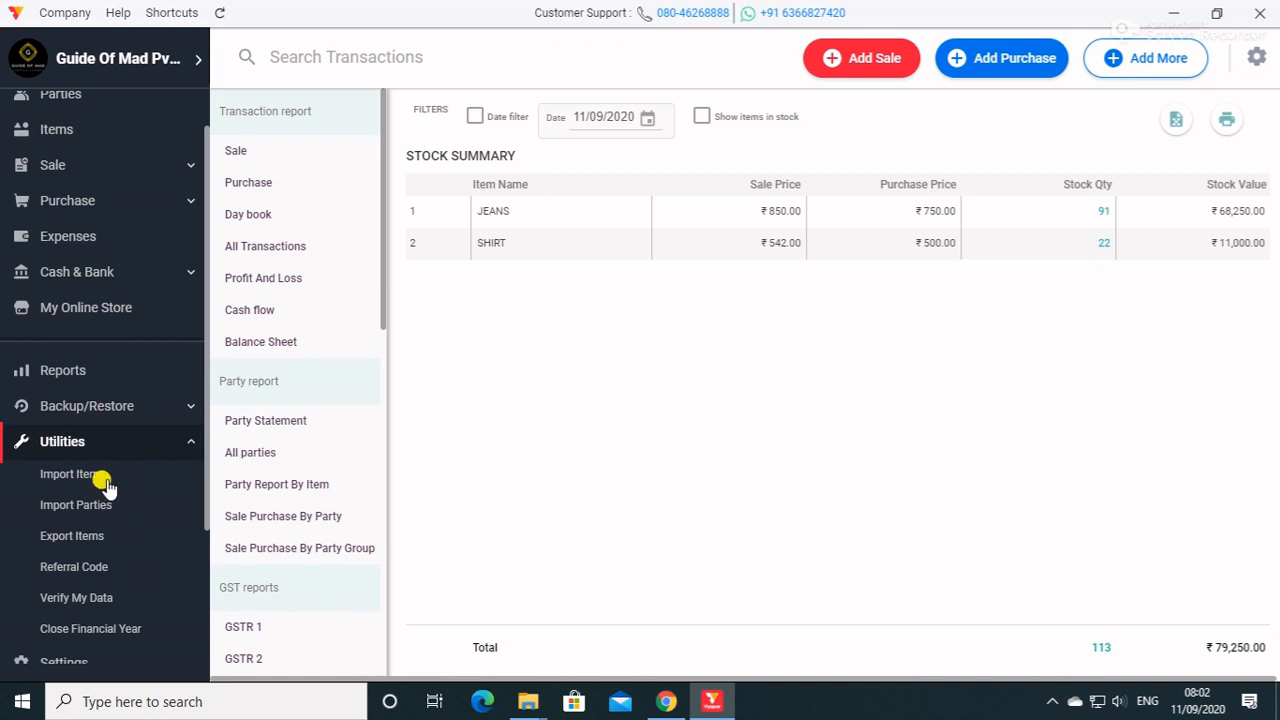
click(106, 485)
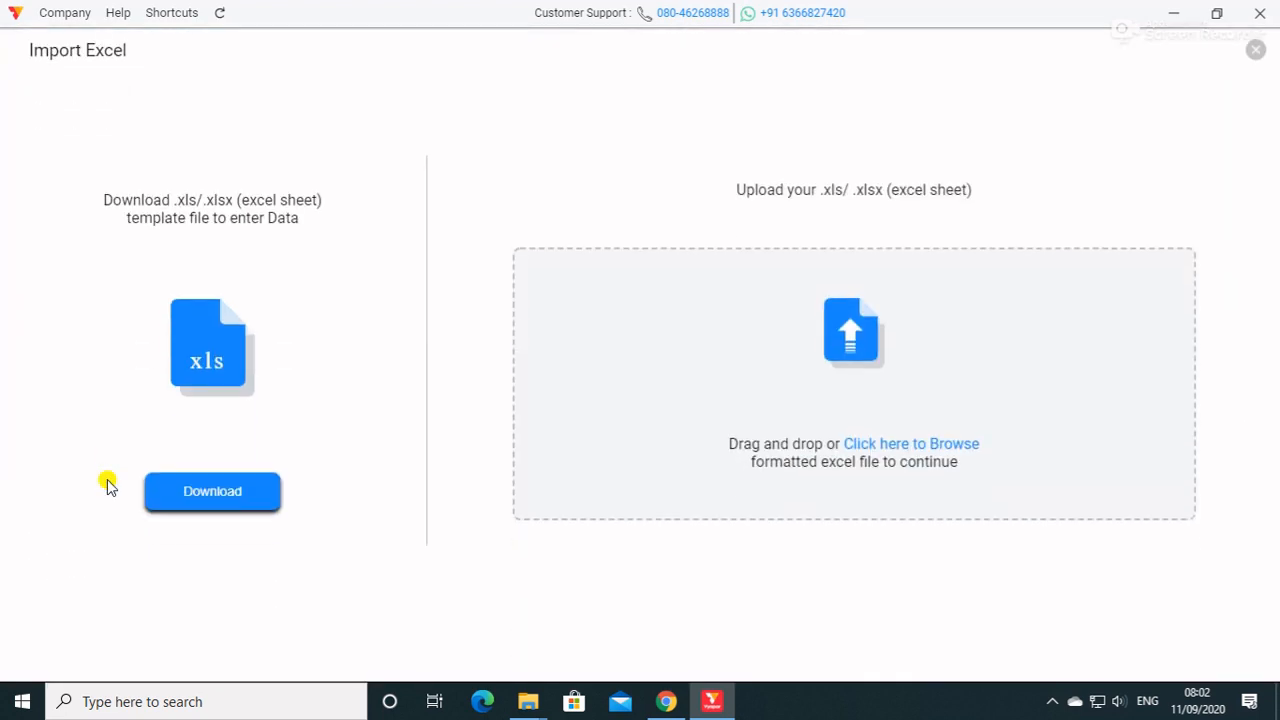
click(214, 505)
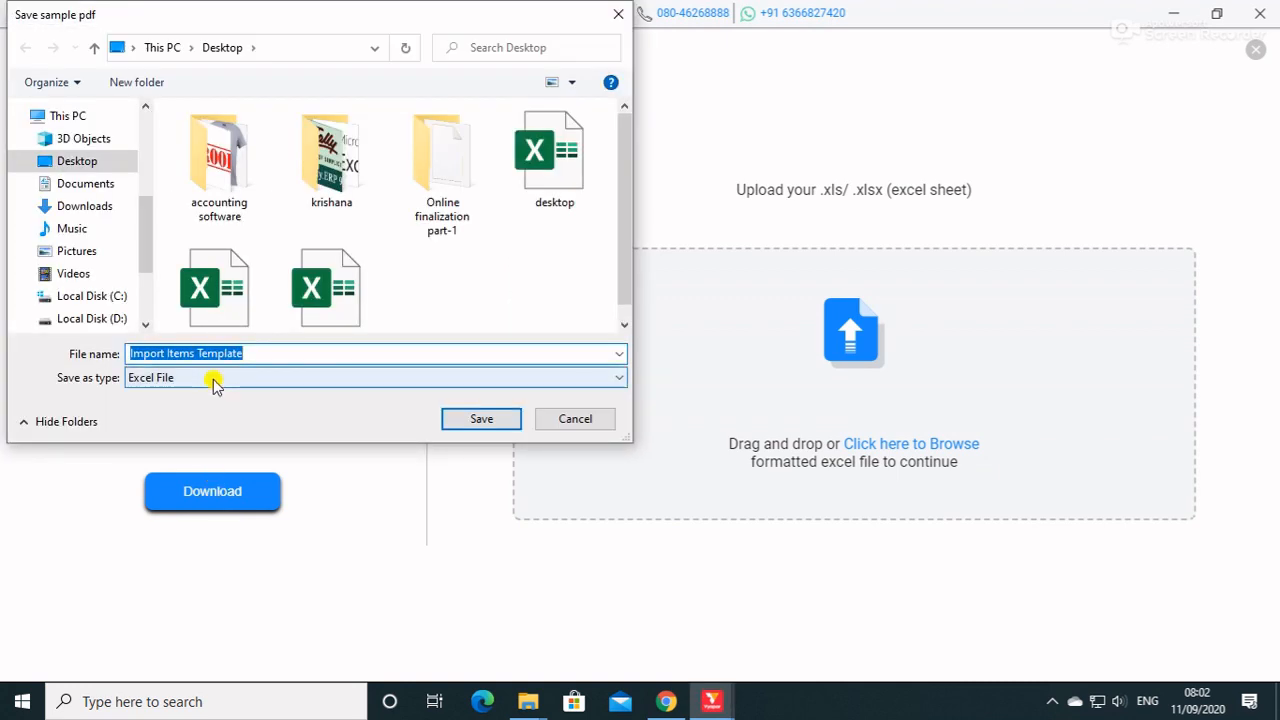
click(90, 162)
click(480, 420)
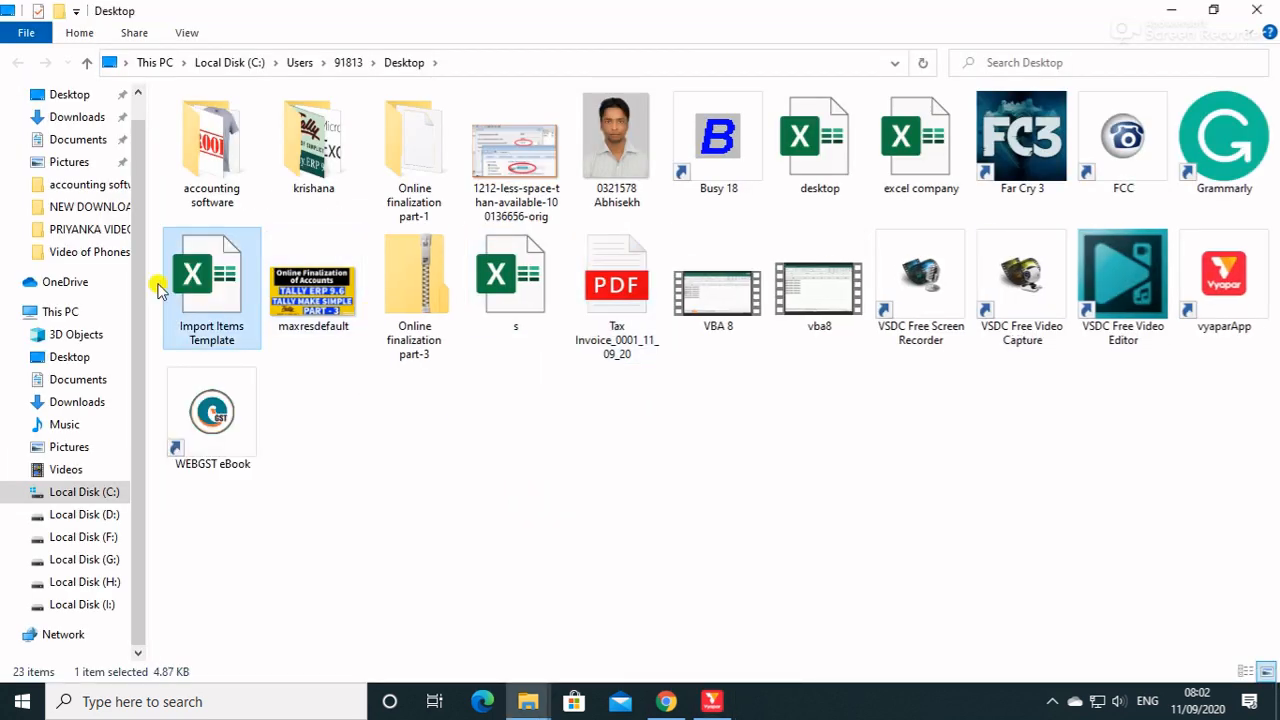
Open the Import Items Template file in Excel, examine its columns and sample items, and close it.
double_click(195, 295)
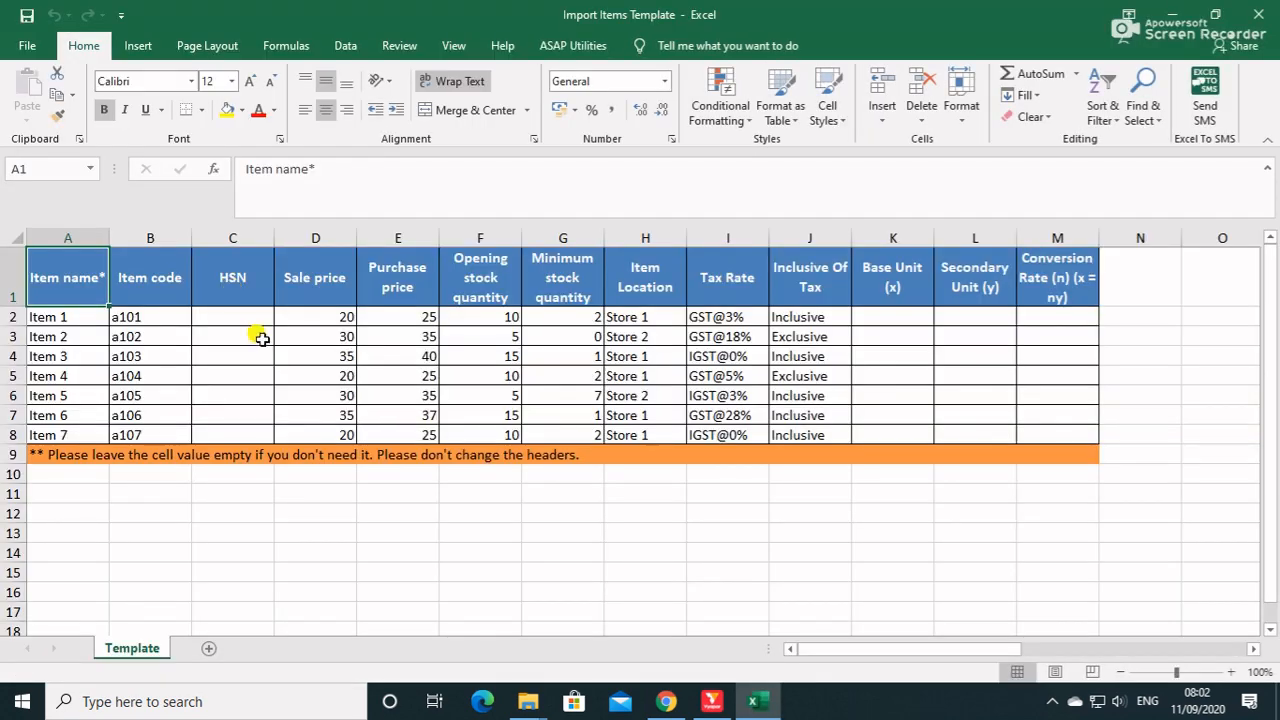
drag(63, 317, 889, 437)
click(878, 416)
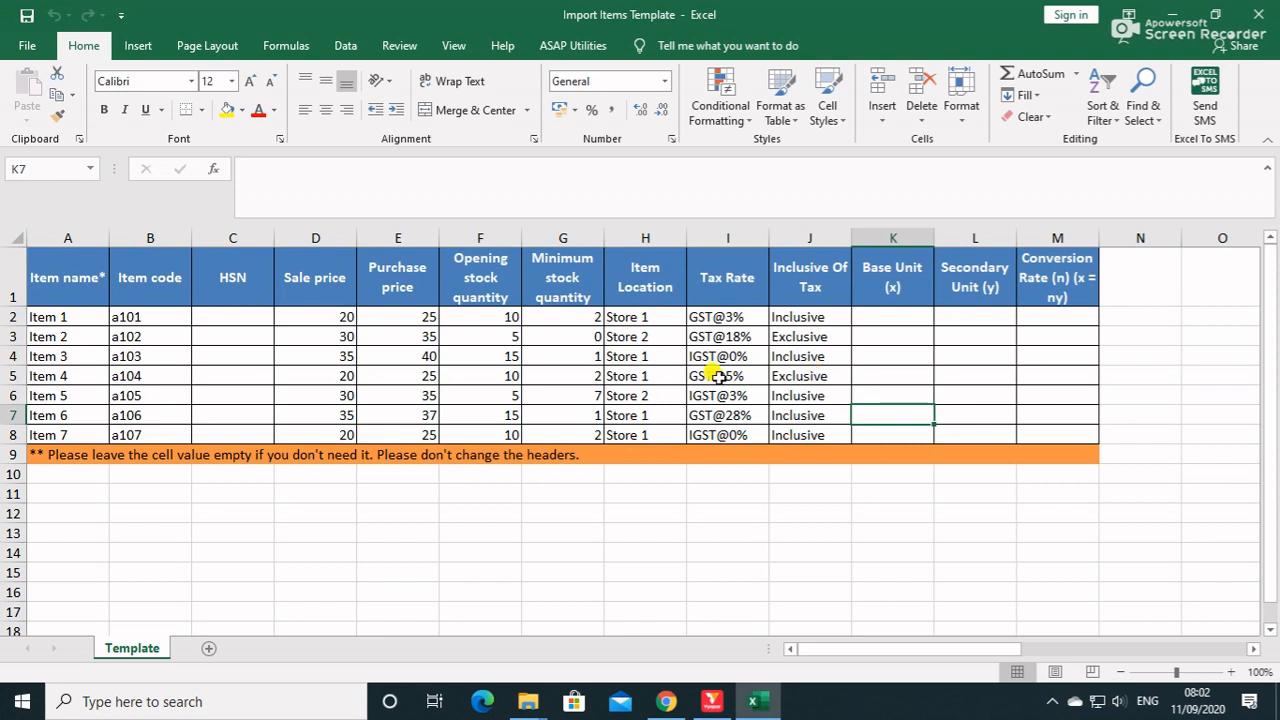
click(55, 318)
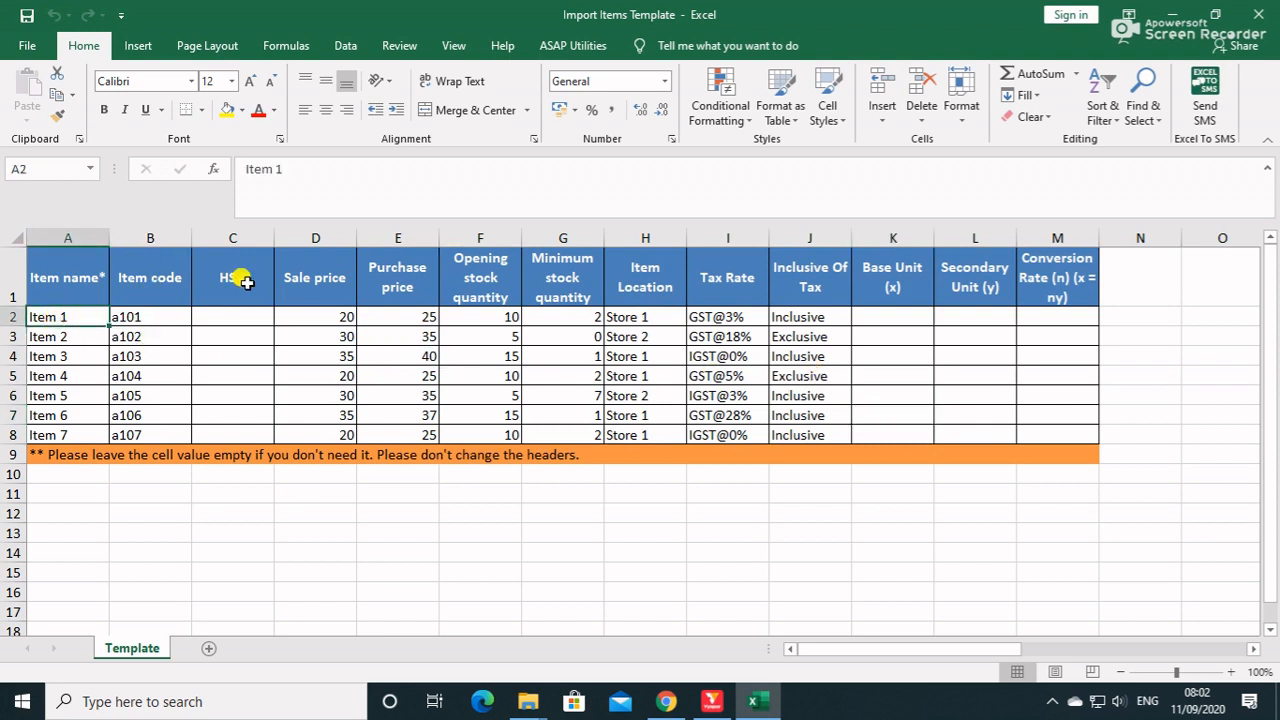
click(1250, 16)
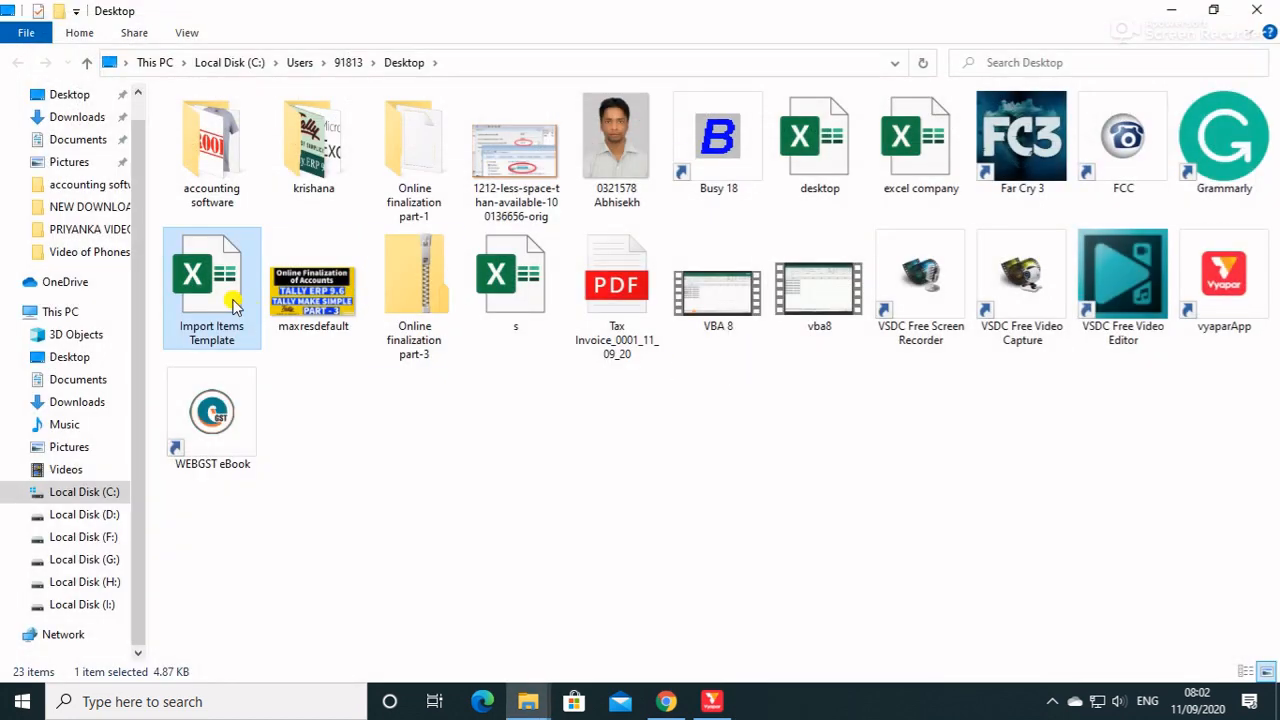
Try to paste a copy of the Import Items Template file into the Desktop folder, skipping the same-named file.
right_click(208, 309)
click(253, 572)
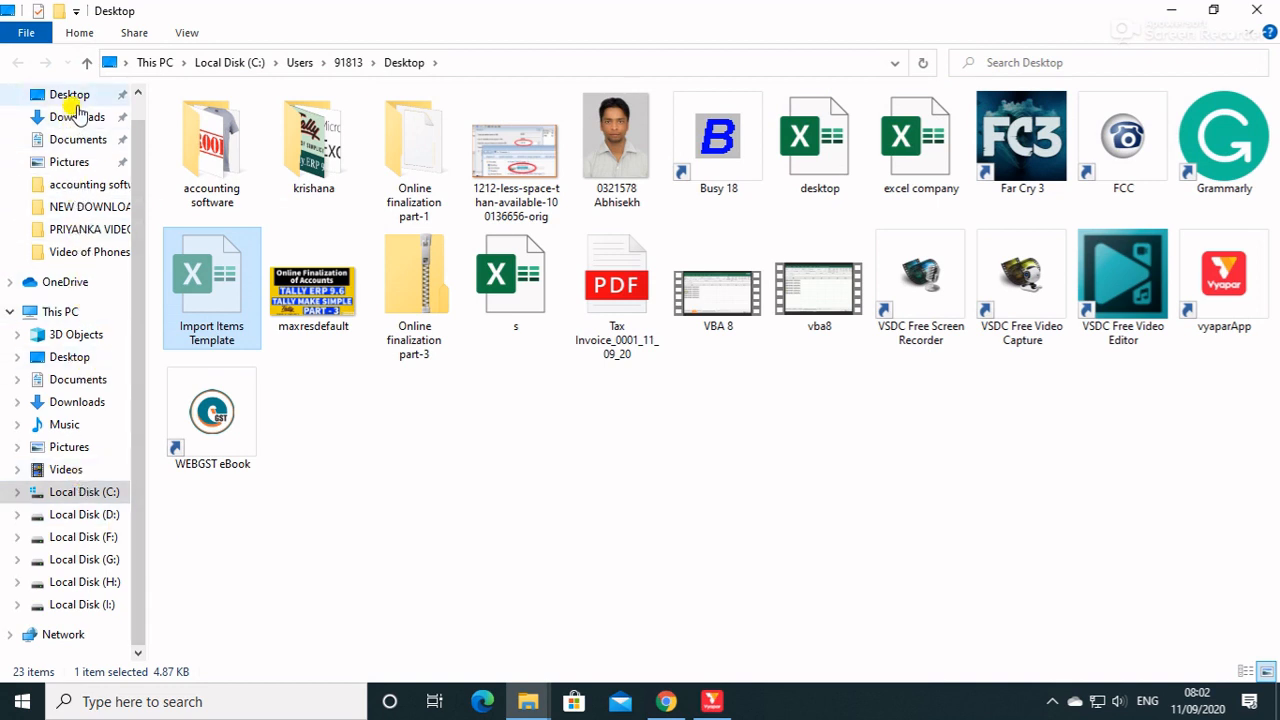
click(72, 94)
right_click(452, 530)
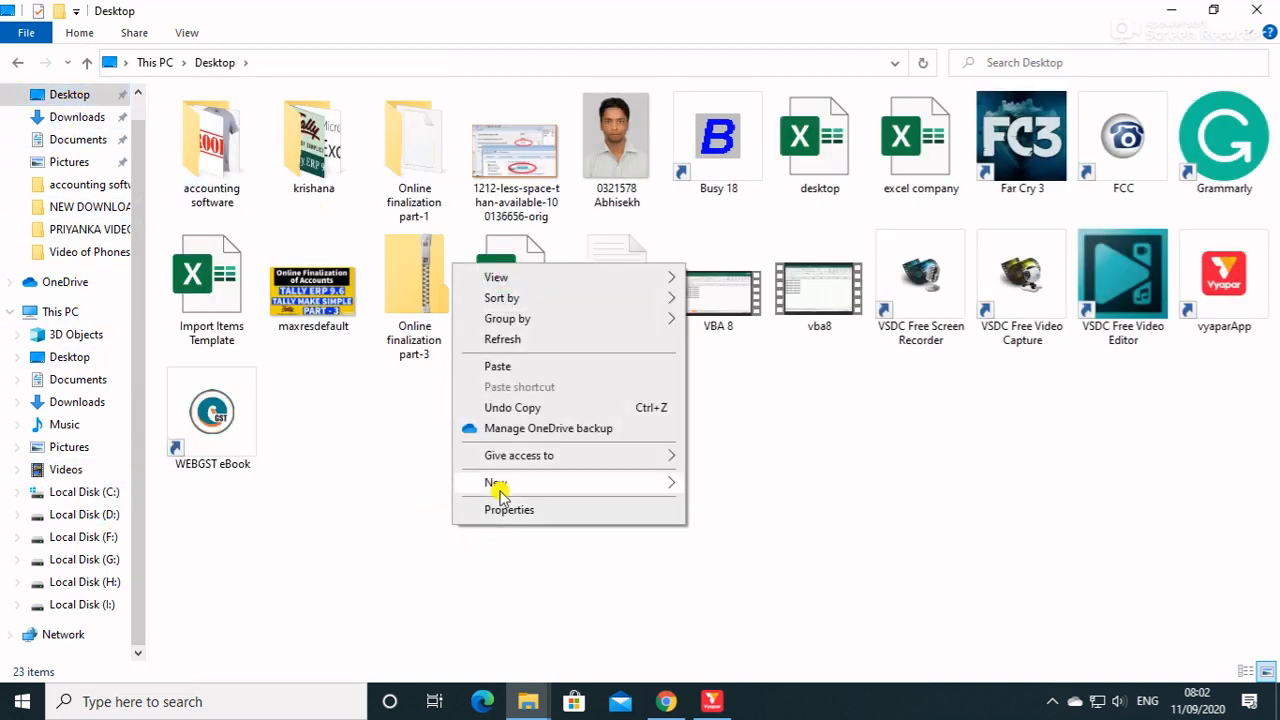
click(497, 367)
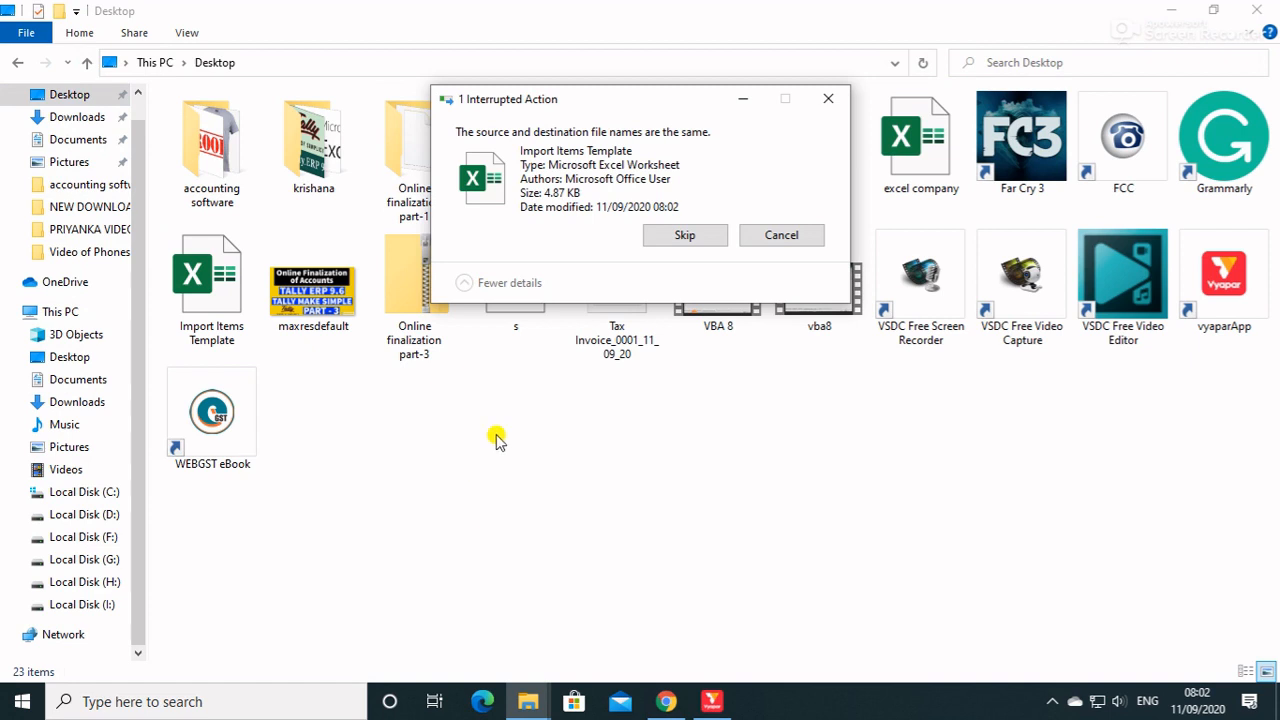
click(686, 237)
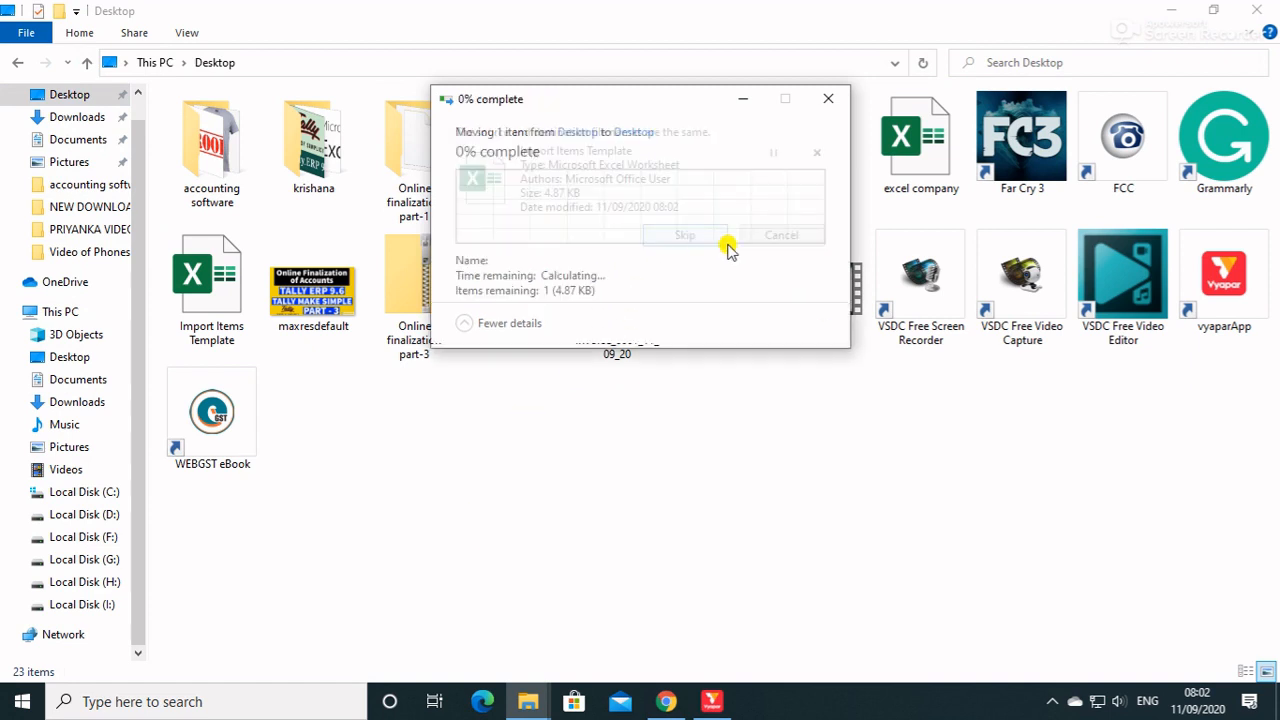
click(588, 607)
Switch back to Vyapar and import all valid items from the Import Items Template file on the Desktop.
click(707, 702)
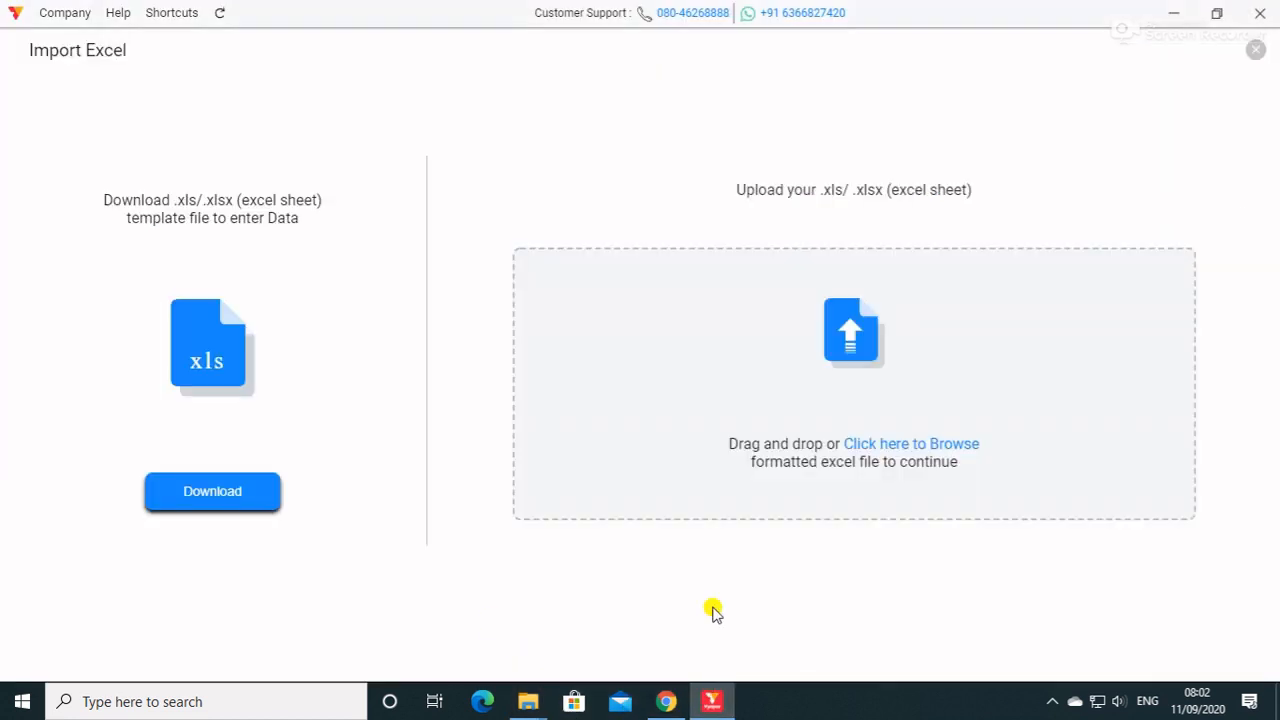
click(886, 447)
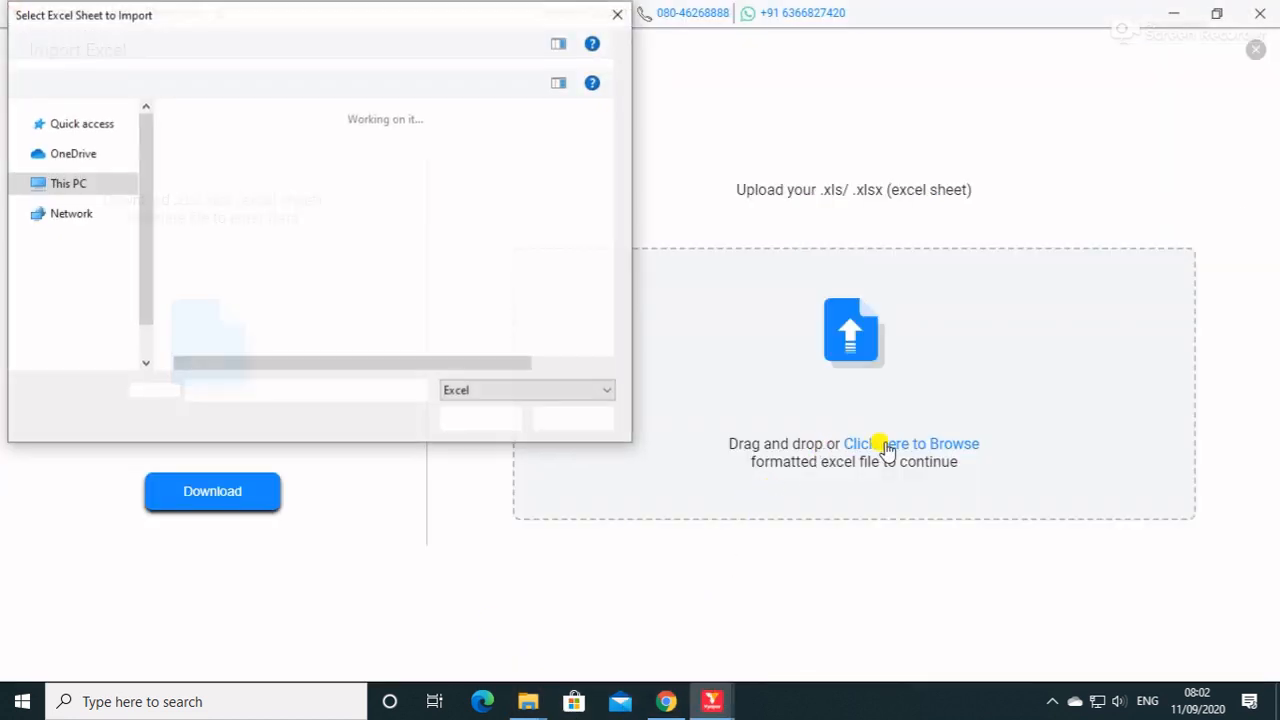
click(215, 240)
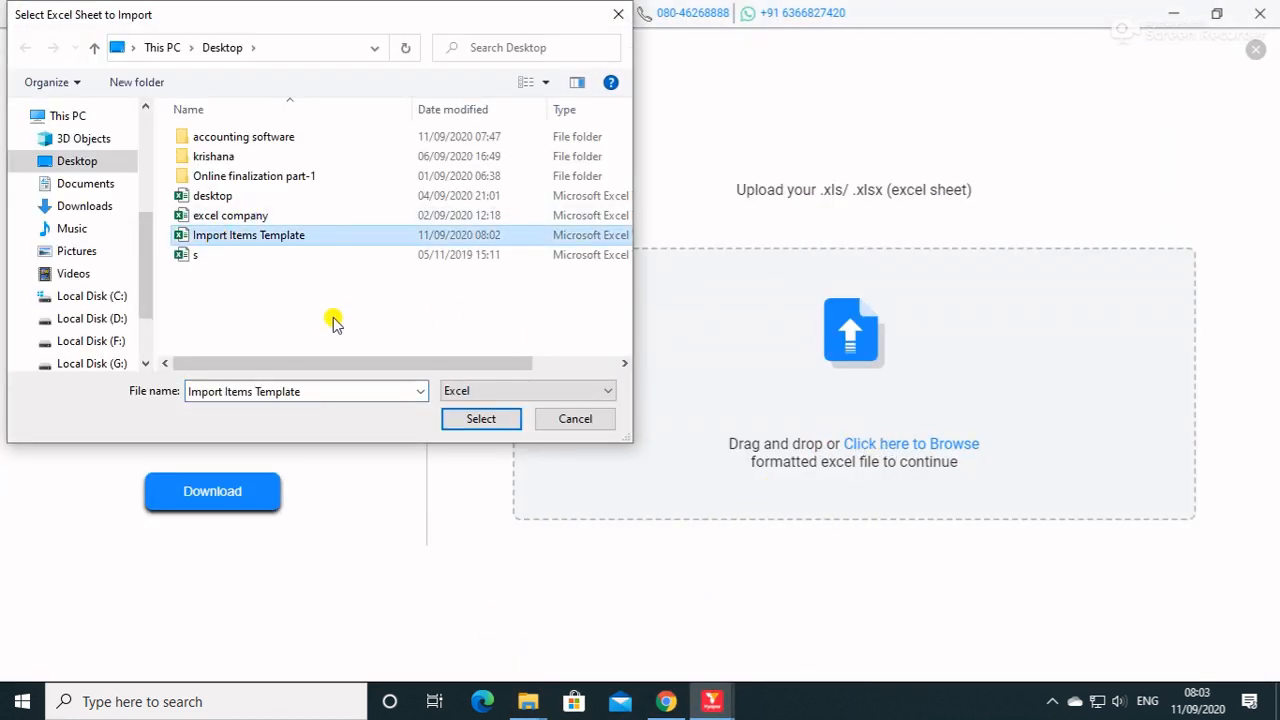
click(480, 421)
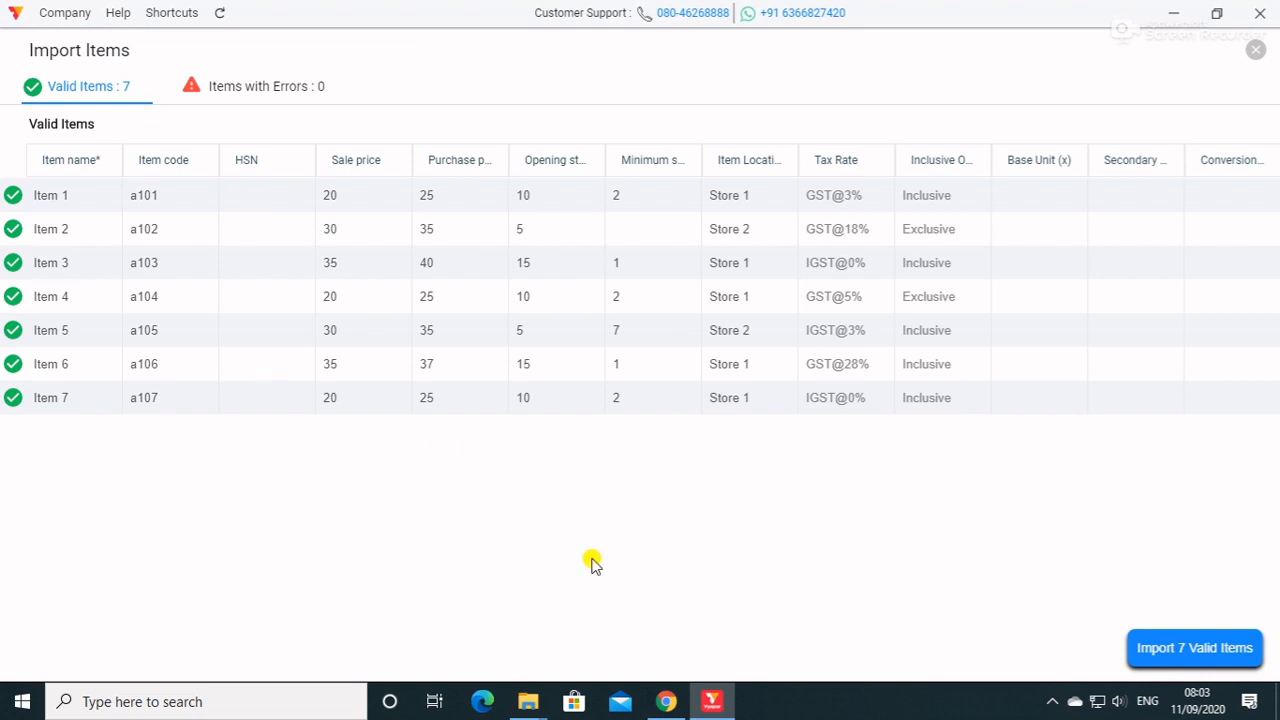
click(1168, 652)
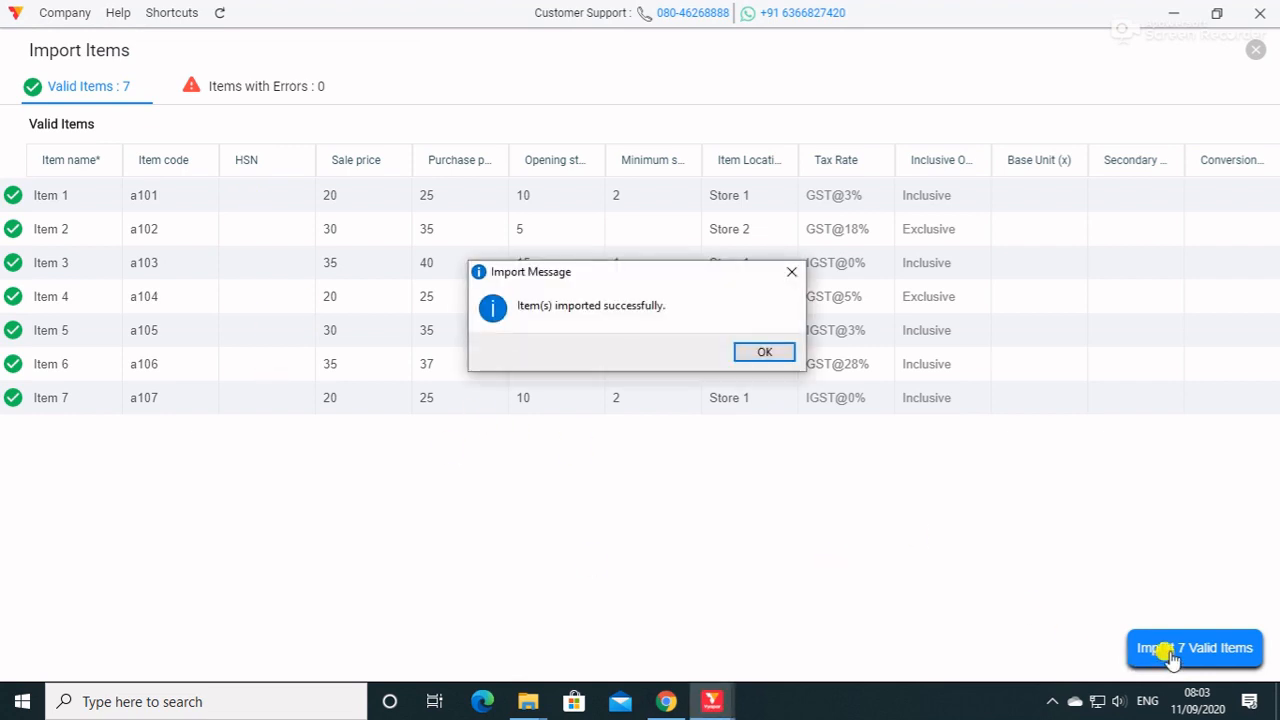
click(766, 354)
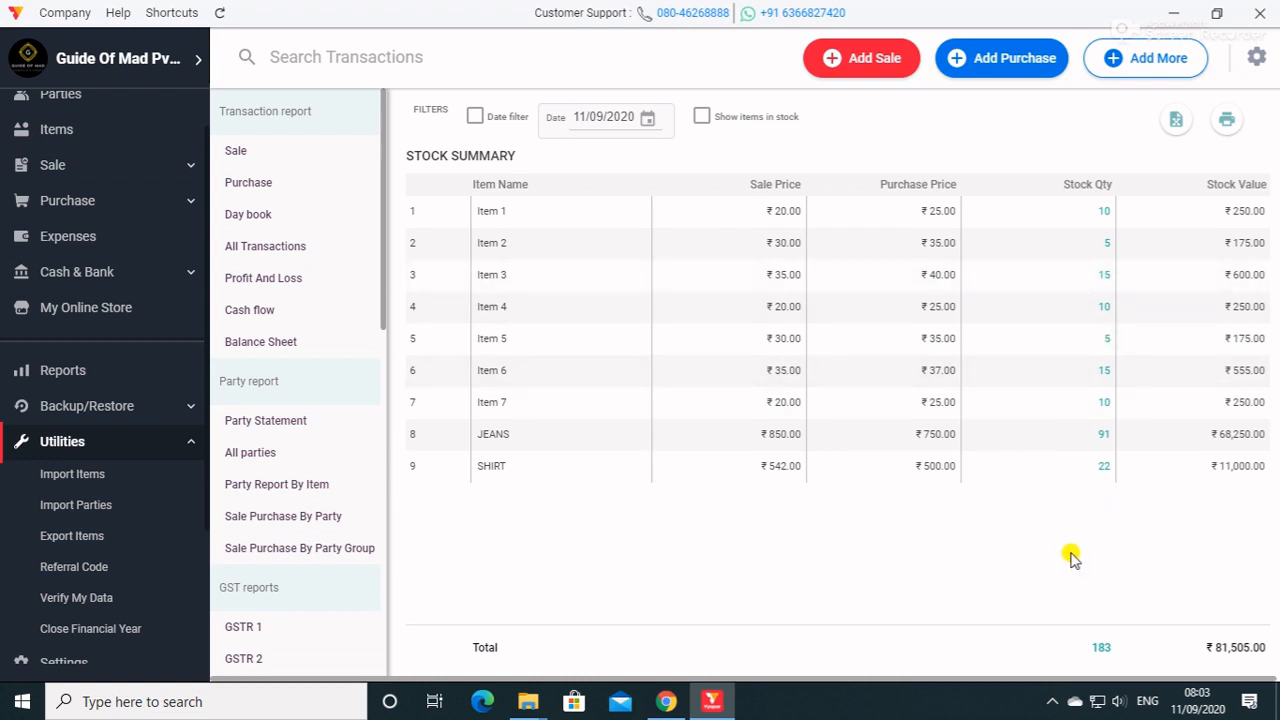
Download the Excel template for importing parties and save it to the Desktop as Import Parties Template.
click(91, 507)
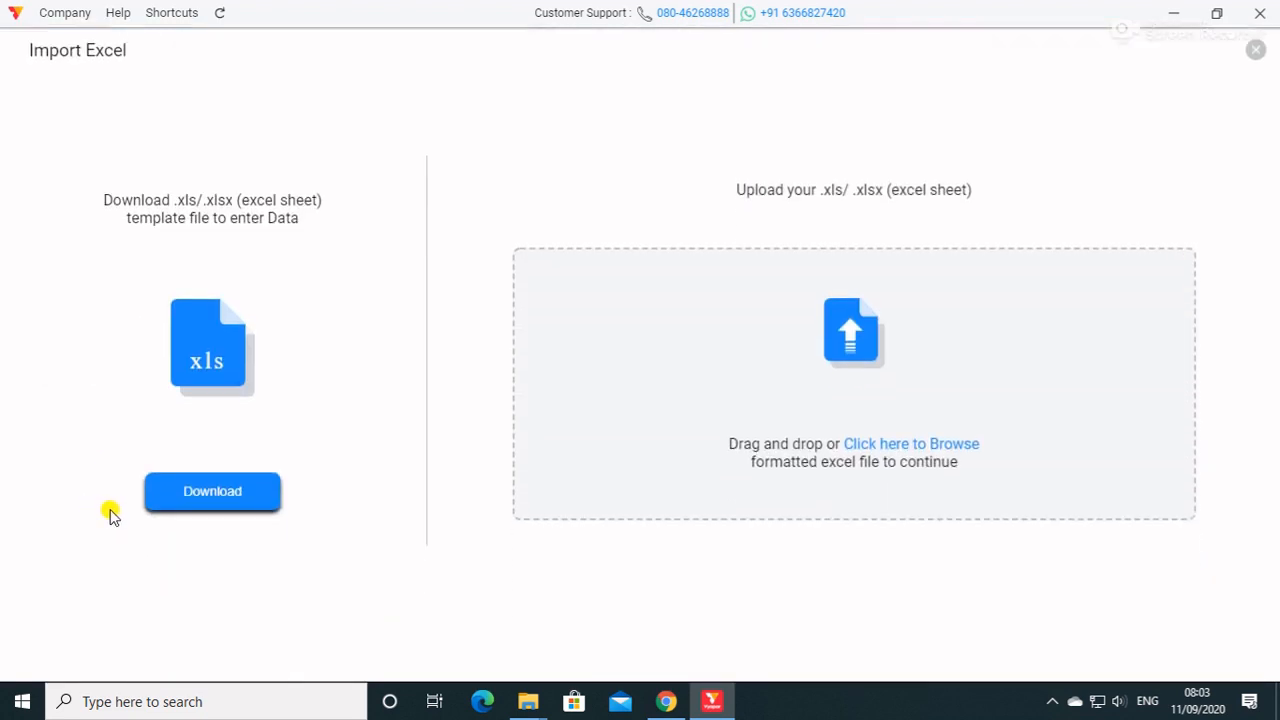
click(221, 511)
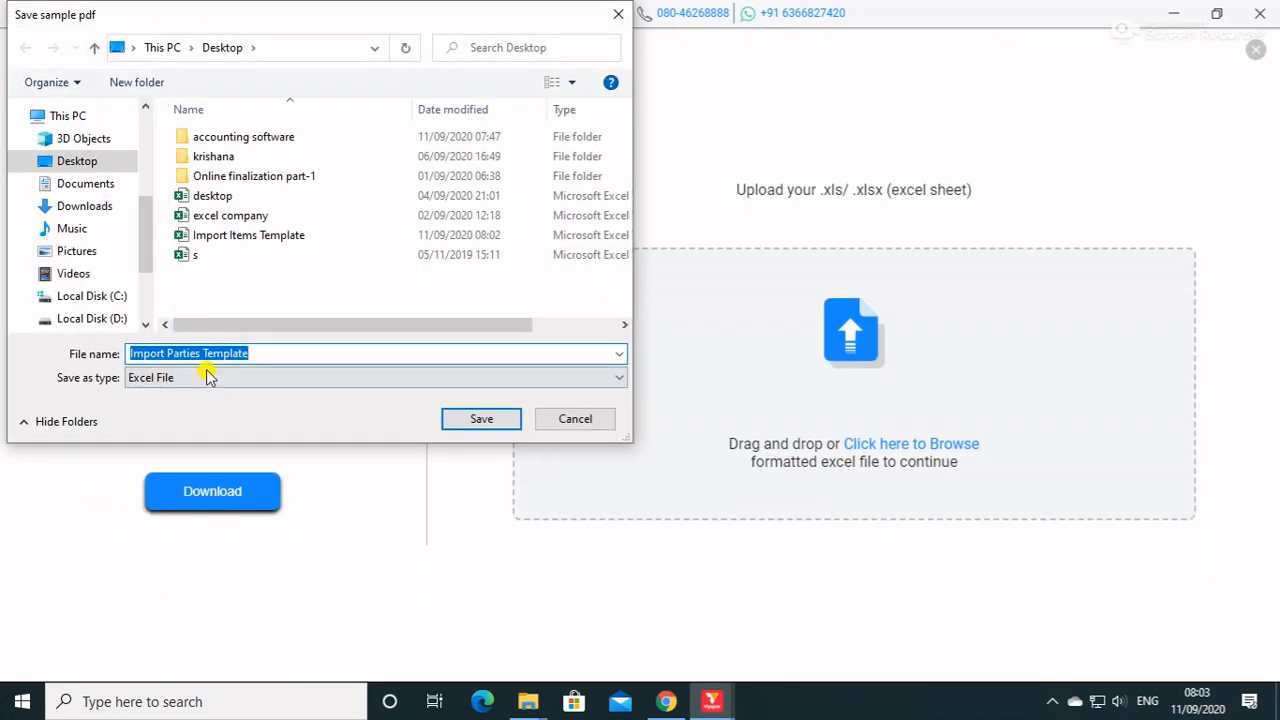
click(457, 418)
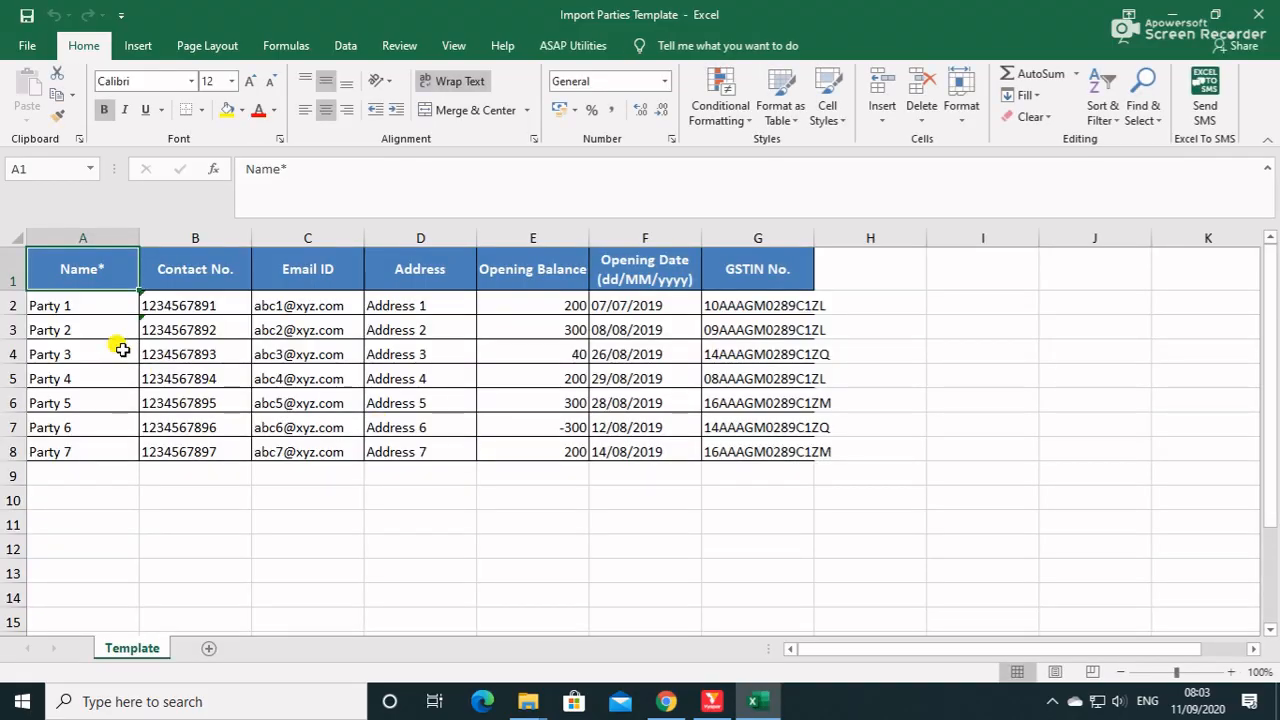
Examine the contact, address, opening balance, date and GSTIN columns of the parties template in Excel, and close it.
click(120, 348)
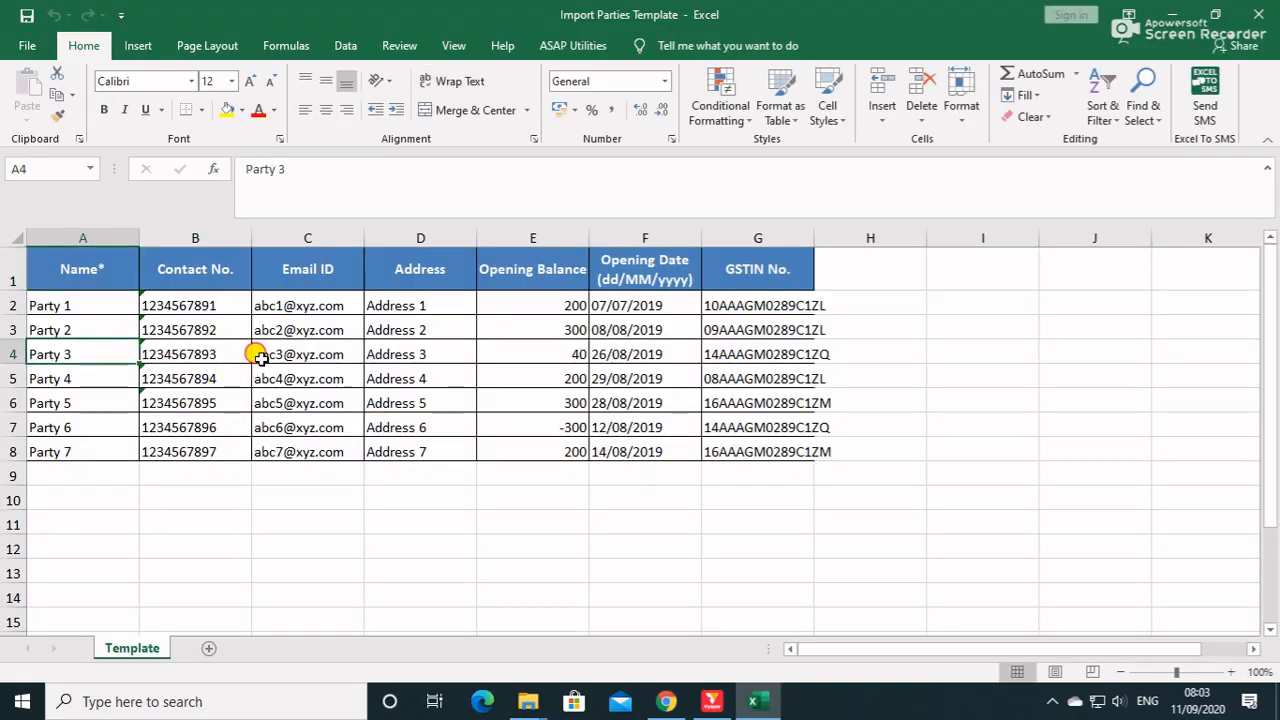
click(300, 355)
click(441, 372)
click(598, 376)
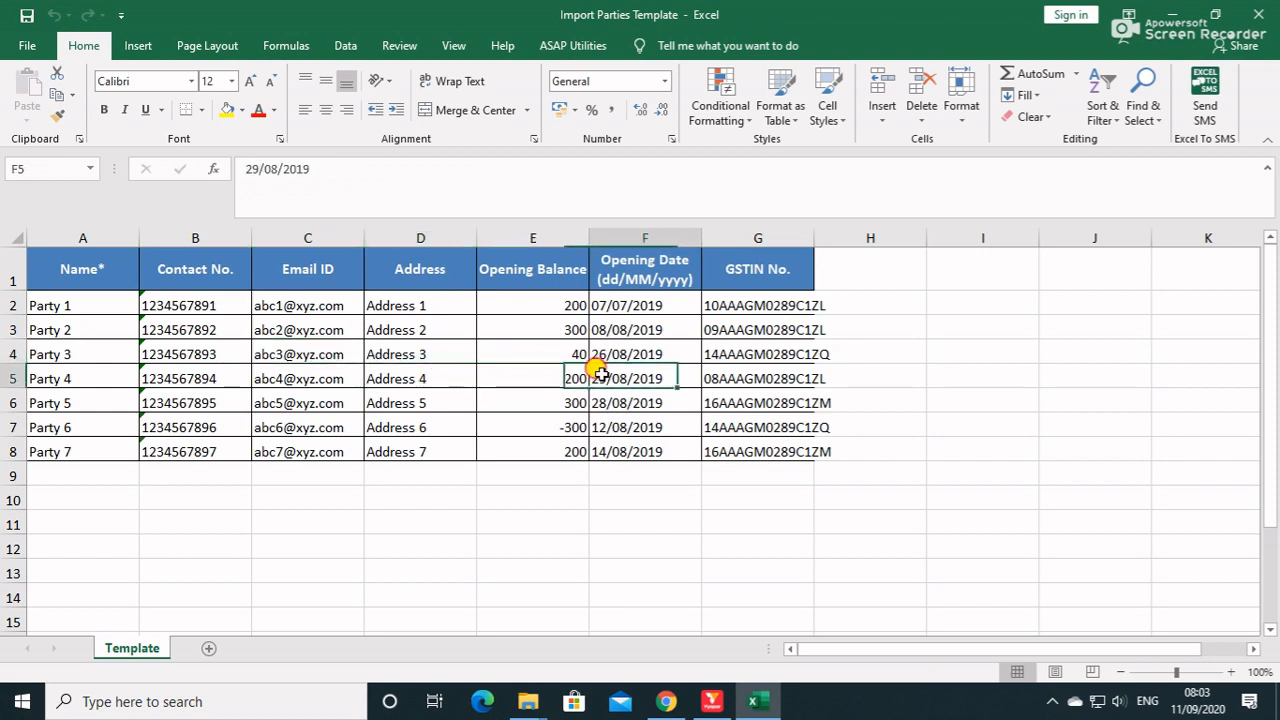
click(771, 377)
drag(90, 316, 760, 360)
click(775, 405)
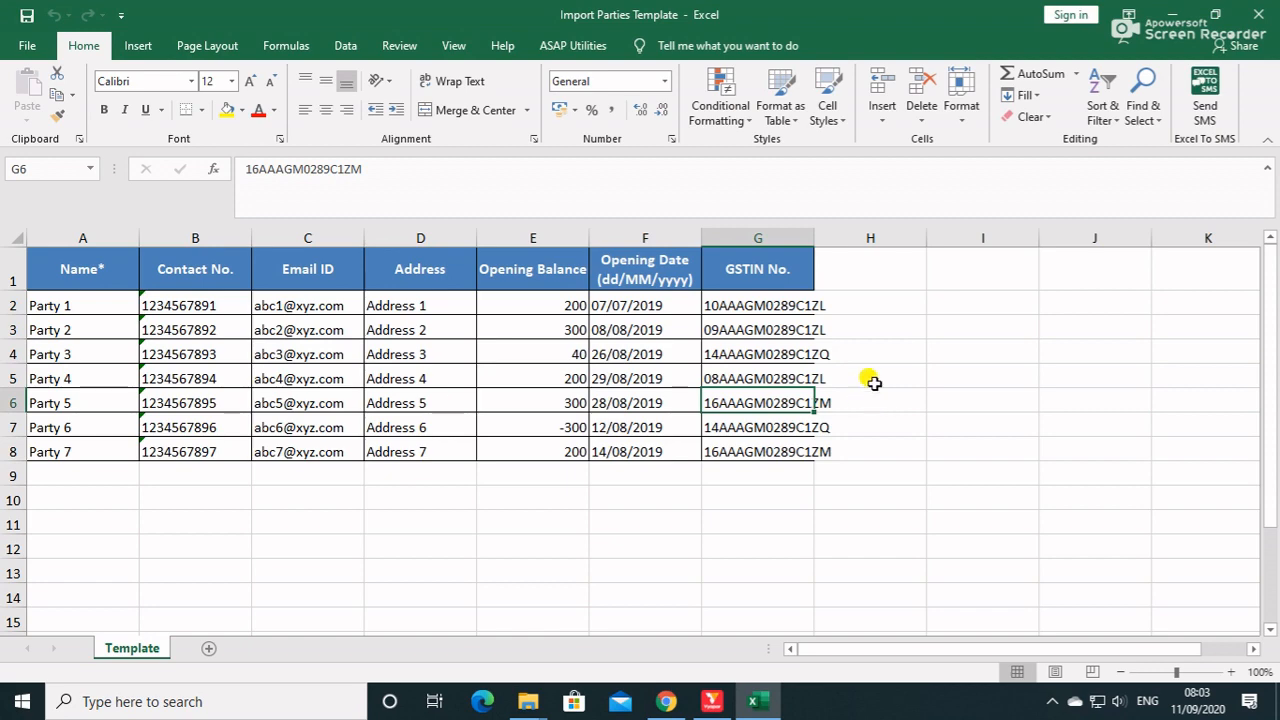
click(1263, 15)
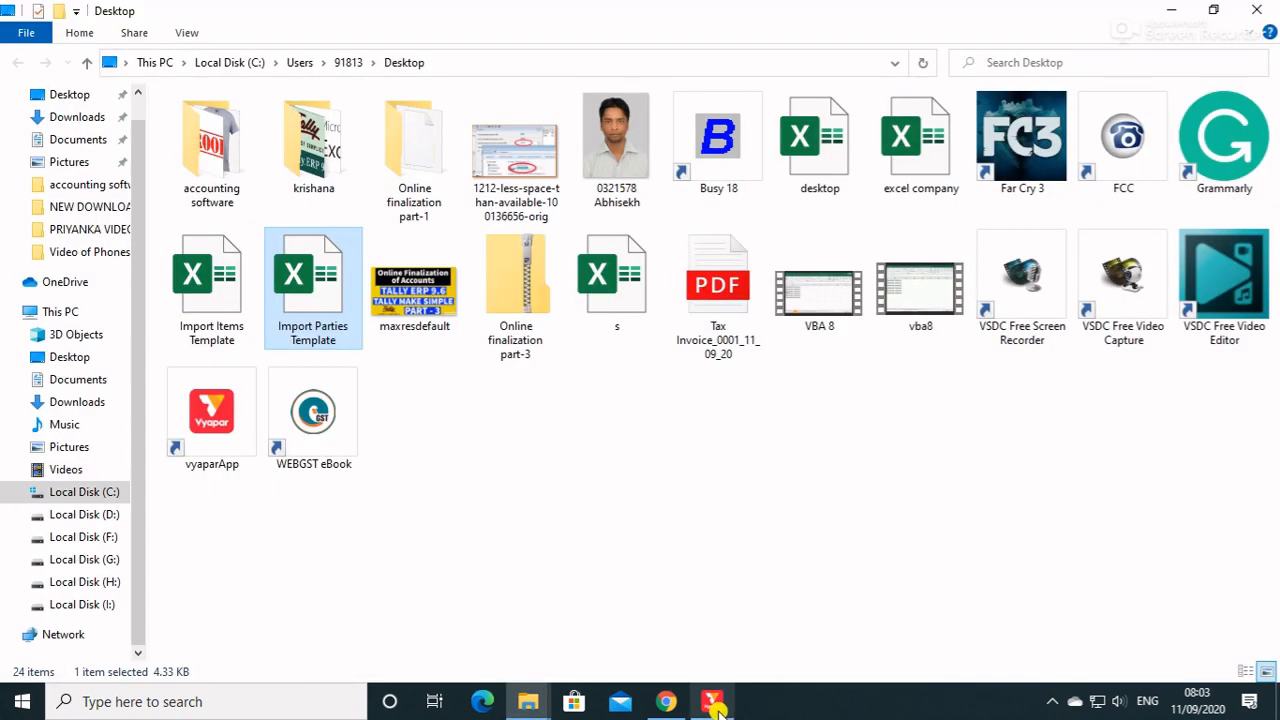
Switch back to Vyapar, import all valid parties from the Import Parties Template file and show the party list.
click(712, 701)
click(914, 452)
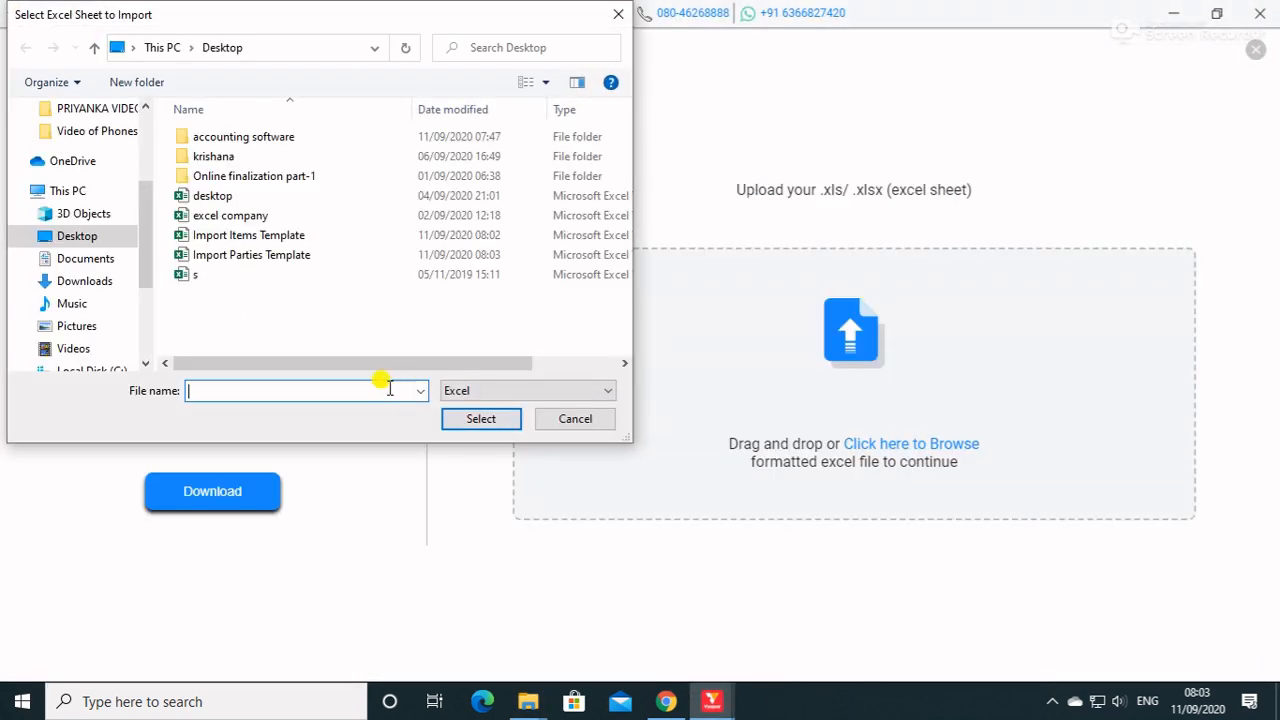
click(251, 254)
click(467, 419)
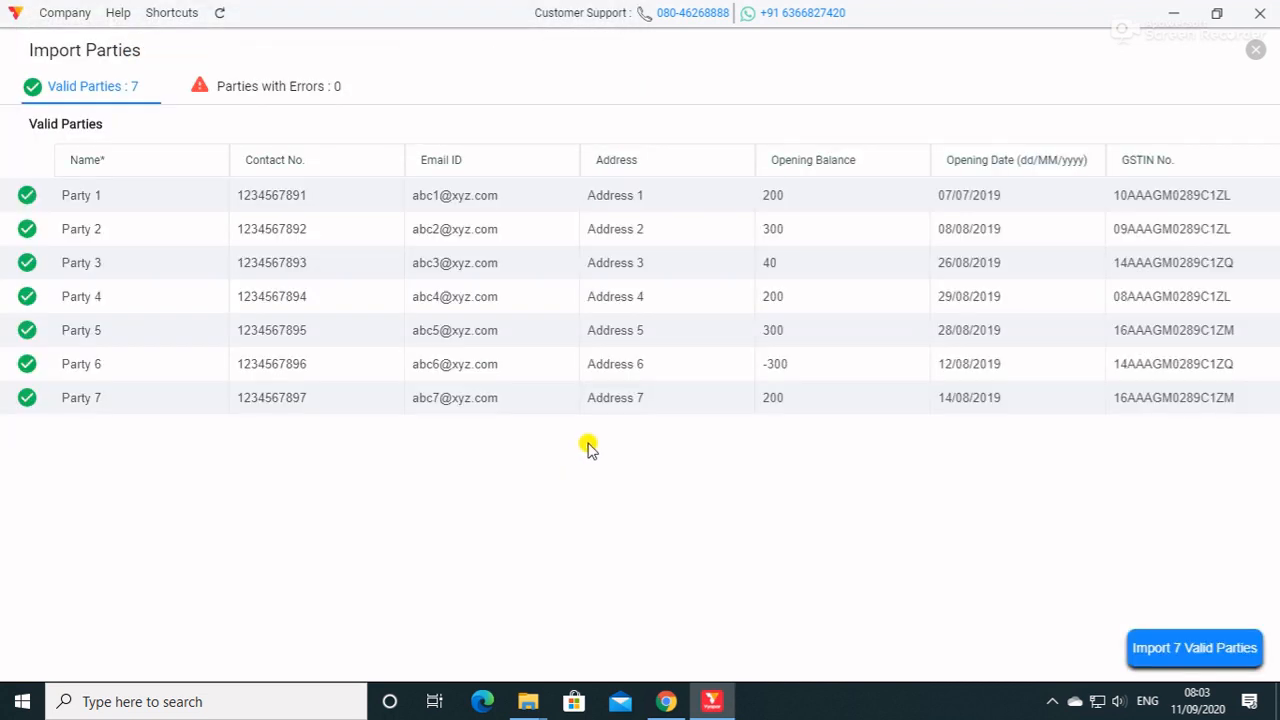
click(1165, 655)
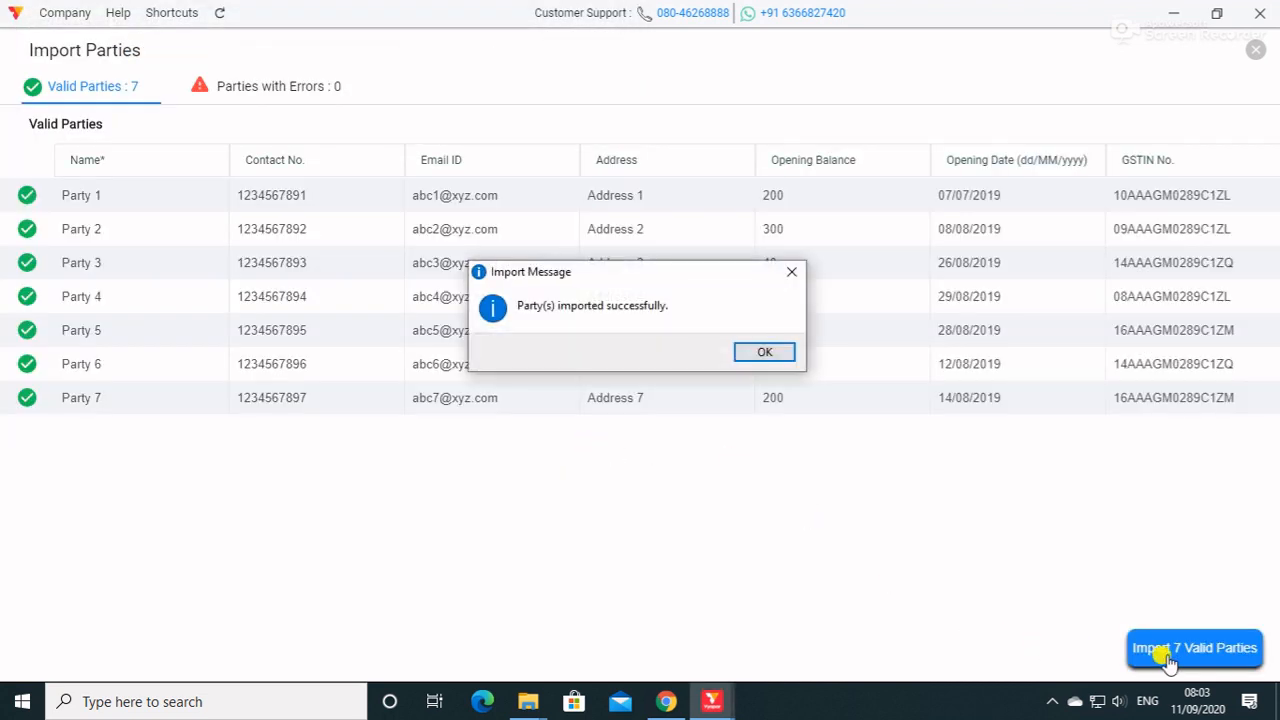
click(765, 353)
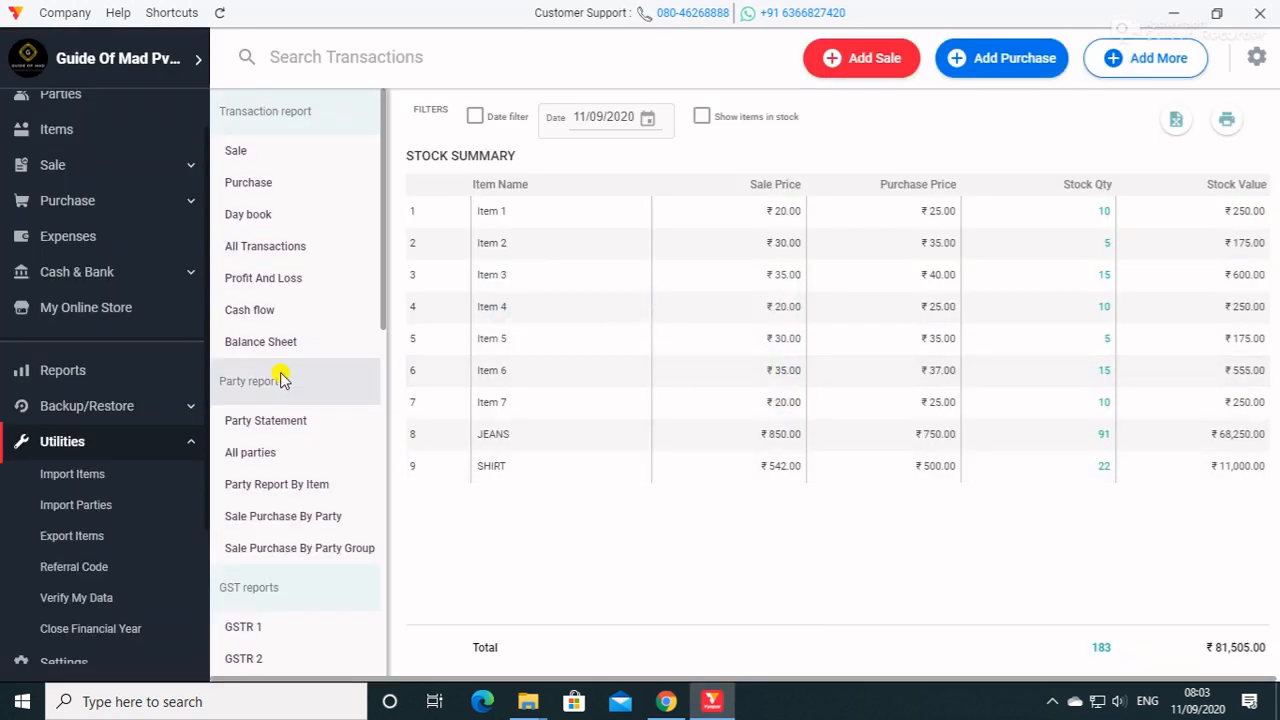
scroll(35, 260, up, 1)
click(78, 148)
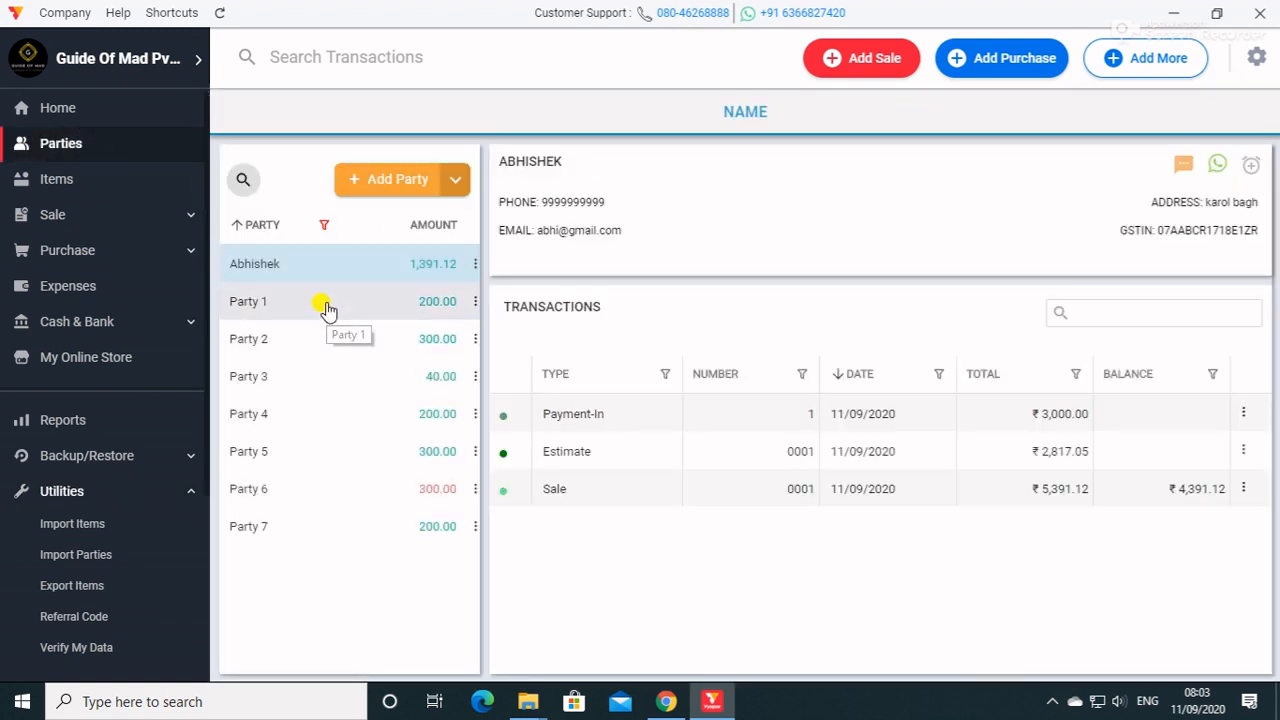
Examine the contact details, GSTIN and opening balance transactions of the imported parties, Party 1 through Party 7.
click(325, 308)
click(320, 343)
click(318, 377)
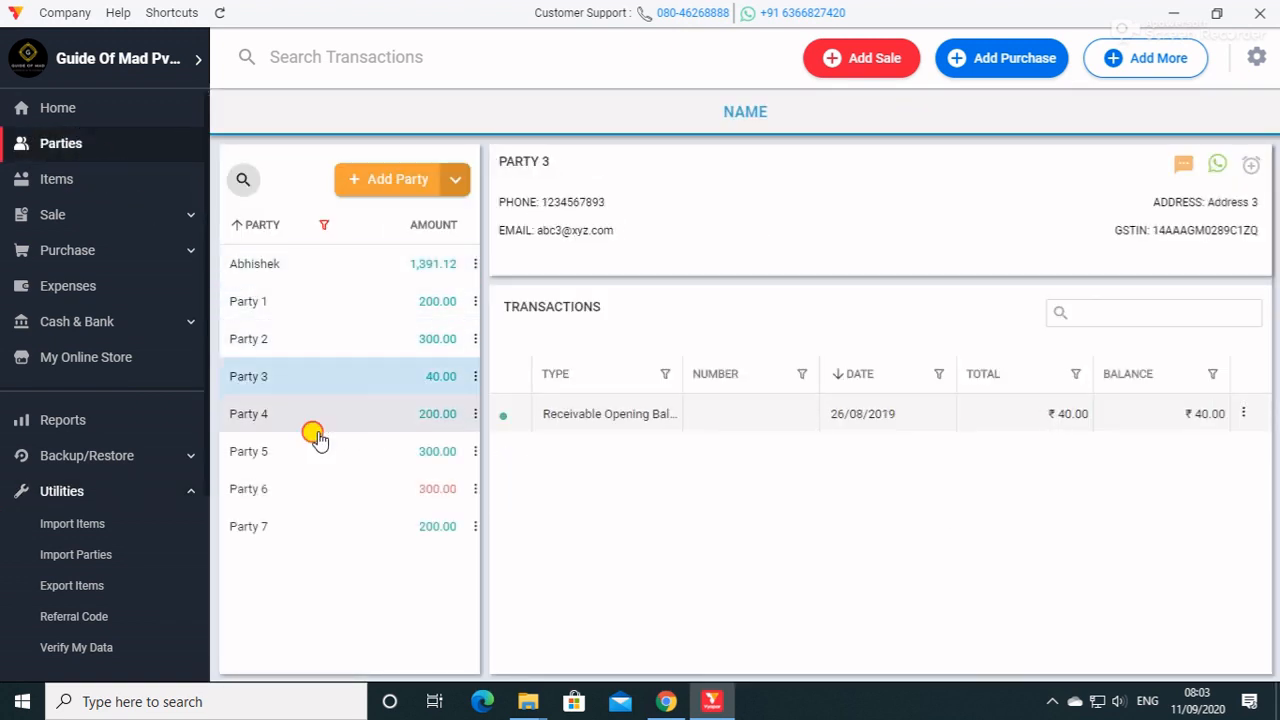
click(316, 430)
click(314, 495)
click(314, 540)
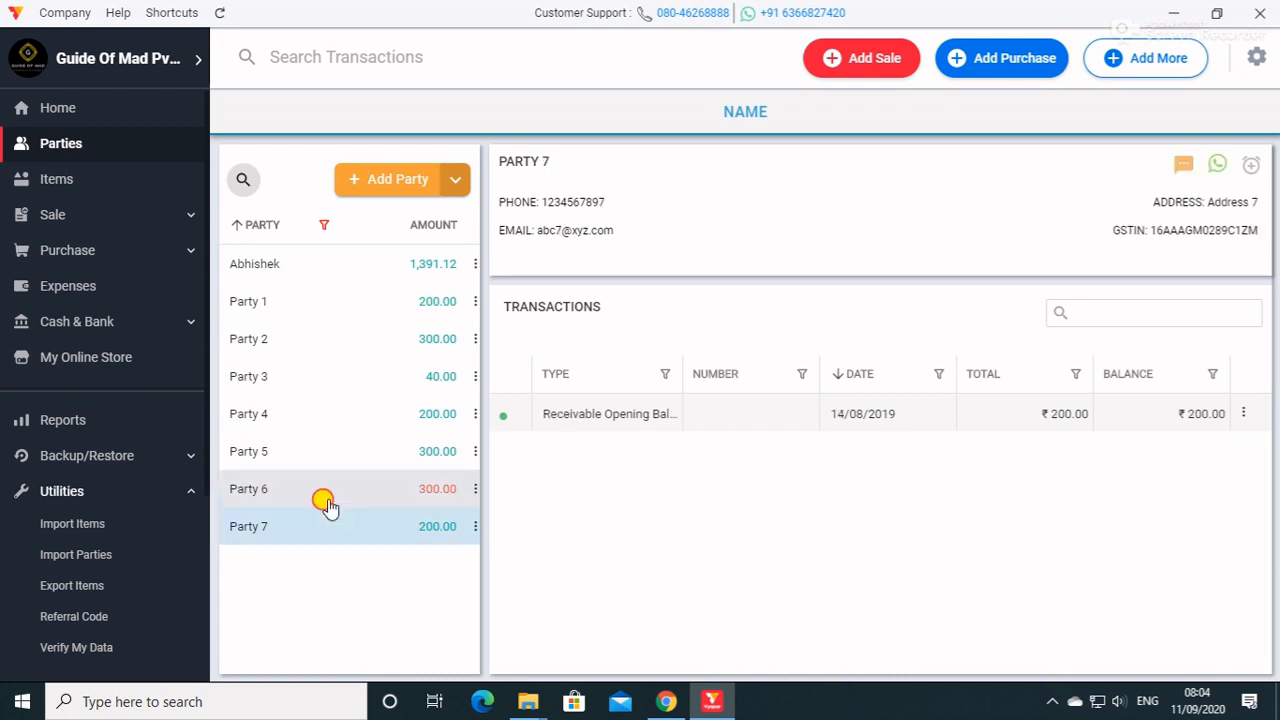
click(328, 500)
click(318, 418)
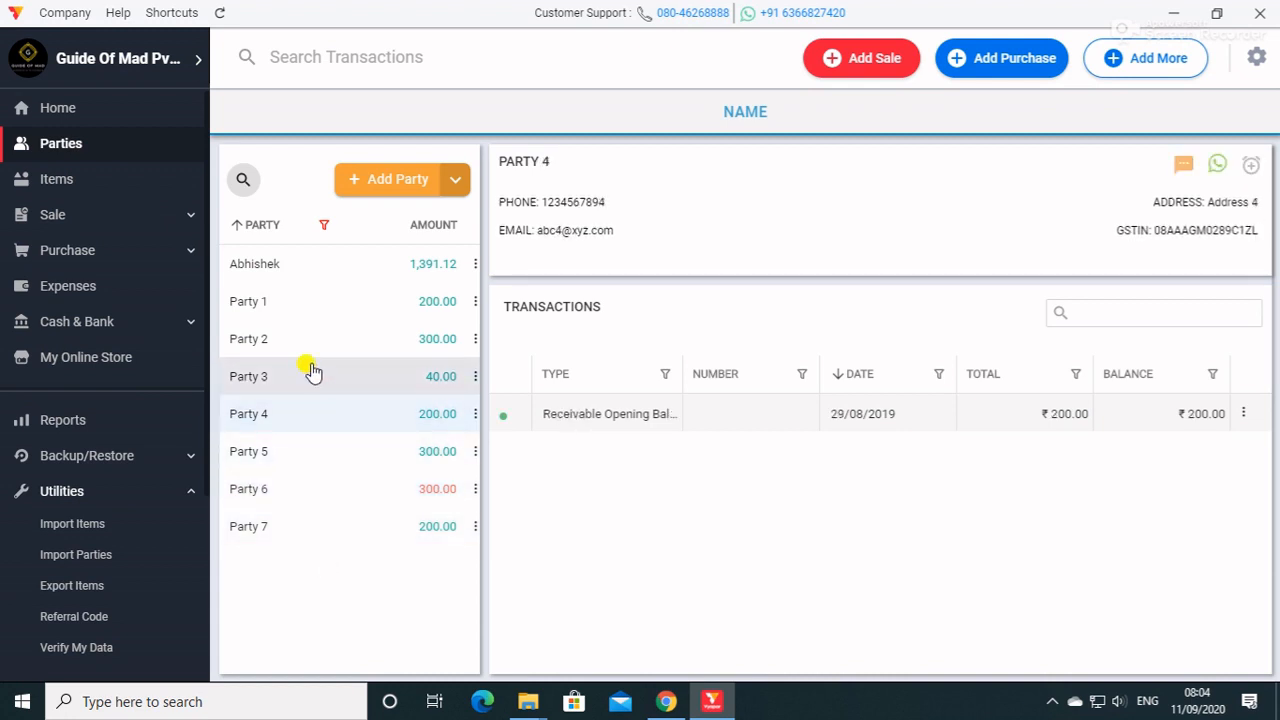
click(310, 339)
click(310, 301)
click(320, 265)
click(325, 304)
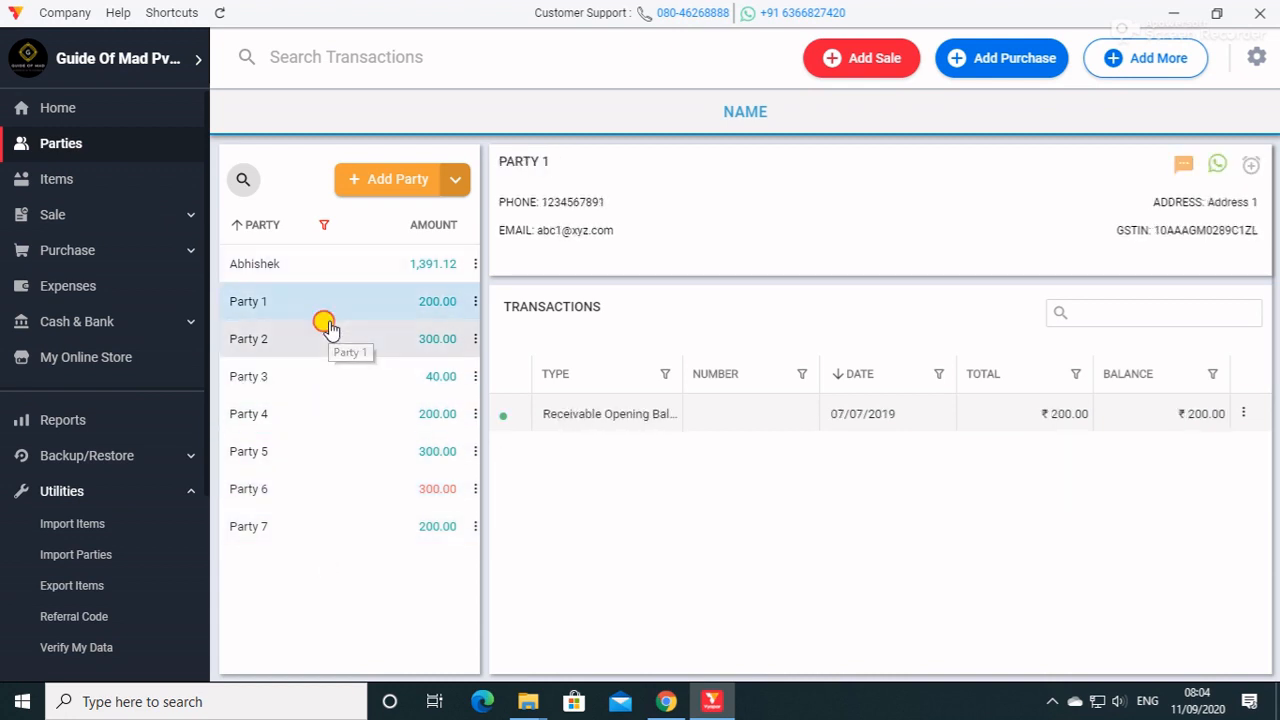
click(332, 340)
click(340, 377)
click(342, 451)
click(342, 524)
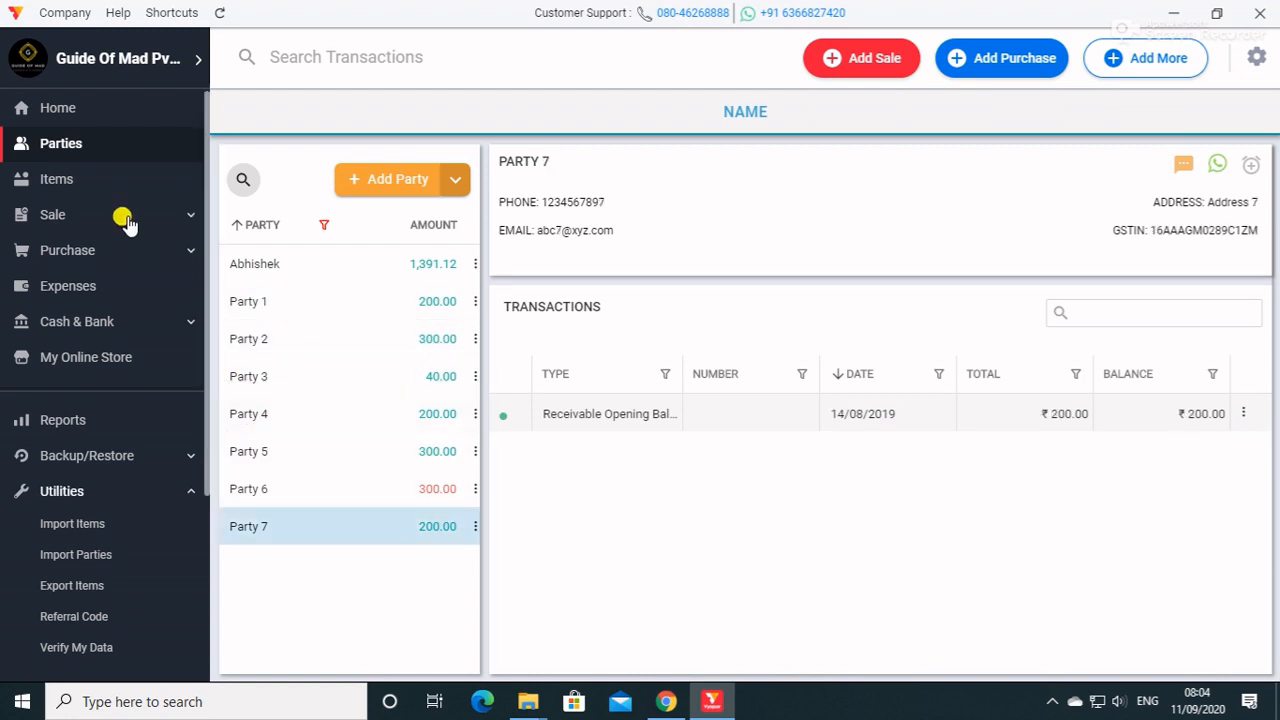
Show the product list and check the prices, stock and transactions of several imported items and JEANS.
click(123, 178)
click(388, 297)
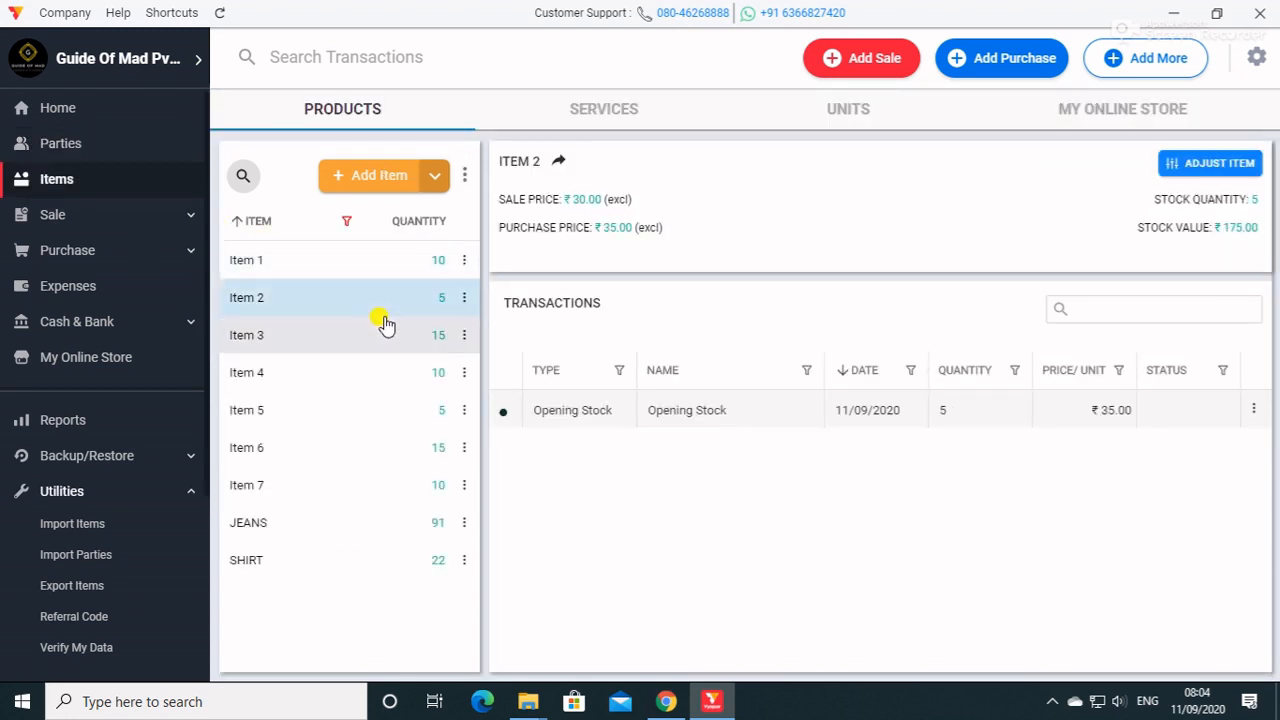
click(383, 335)
click(381, 410)
click(378, 485)
click(372, 520)
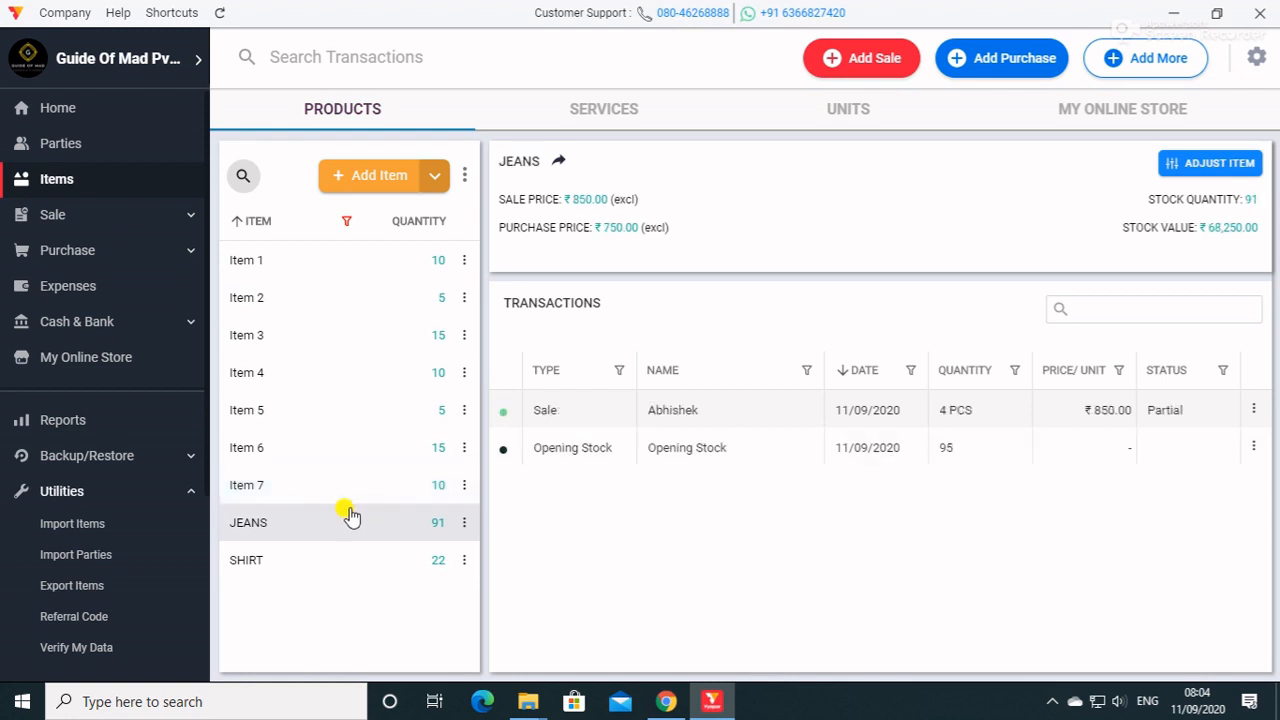
Show the online store page and examine the sale, purchase and expense transaction types available for adding.
click(50, 357)
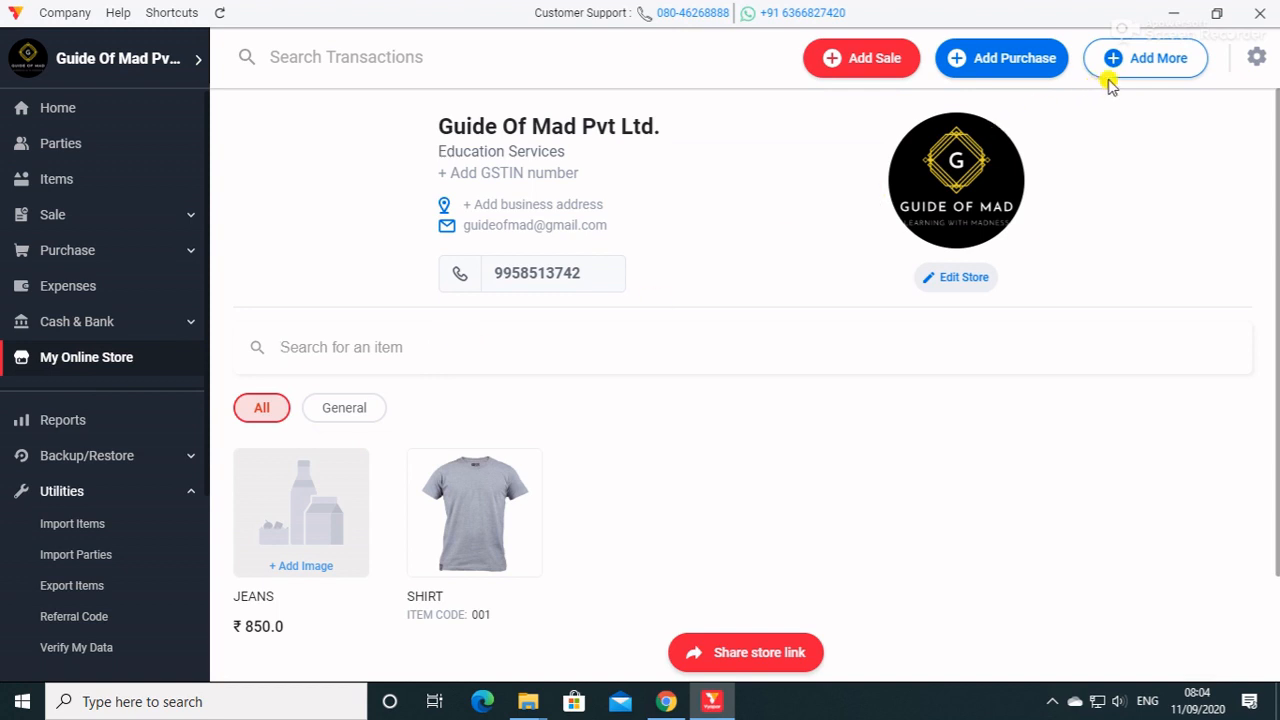
click(1151, 62)
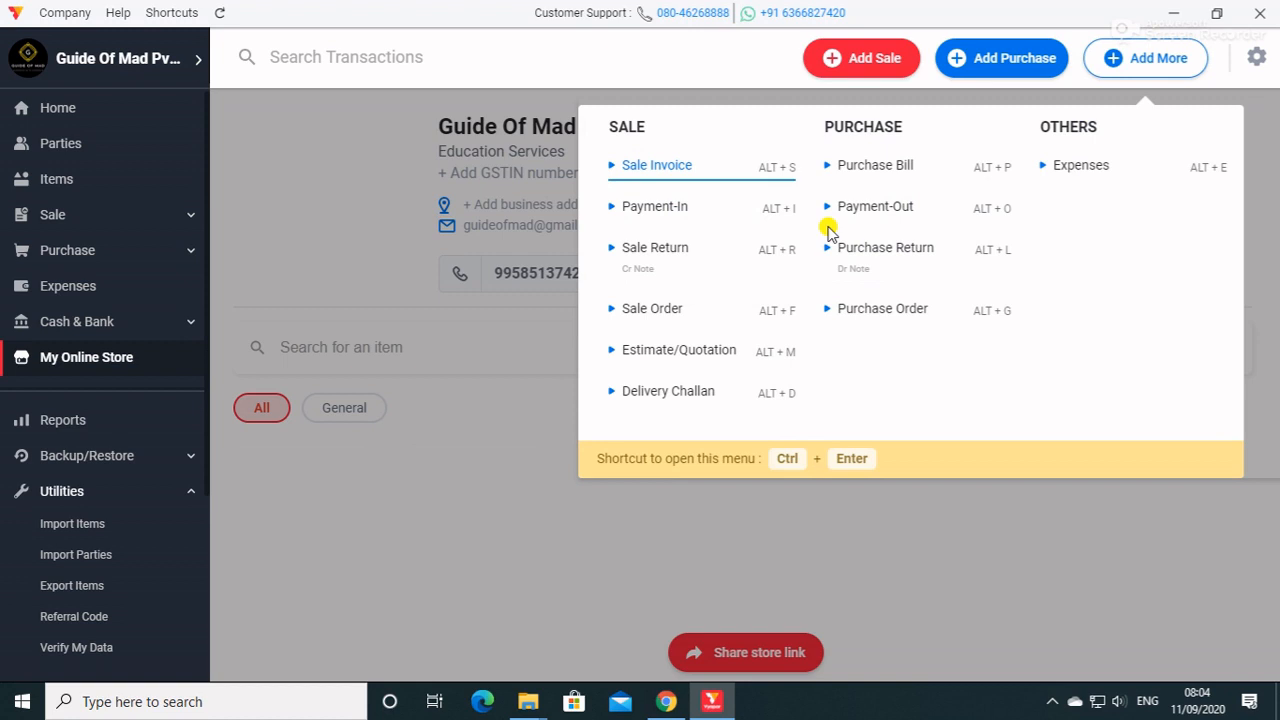
click(491, 471)
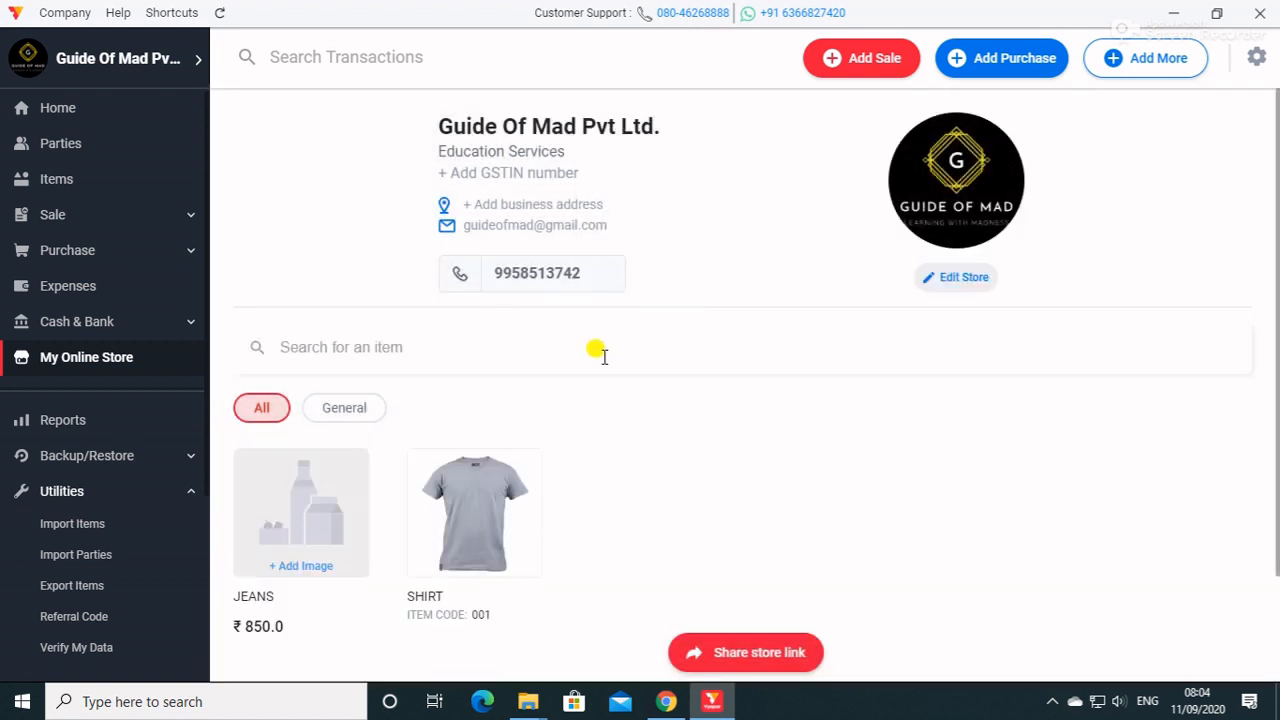
Review the online store's catalogue for all categories and its editable business profile, closing the profile without saving.
click(279, 411)
scroll(620, 492, down, 1)
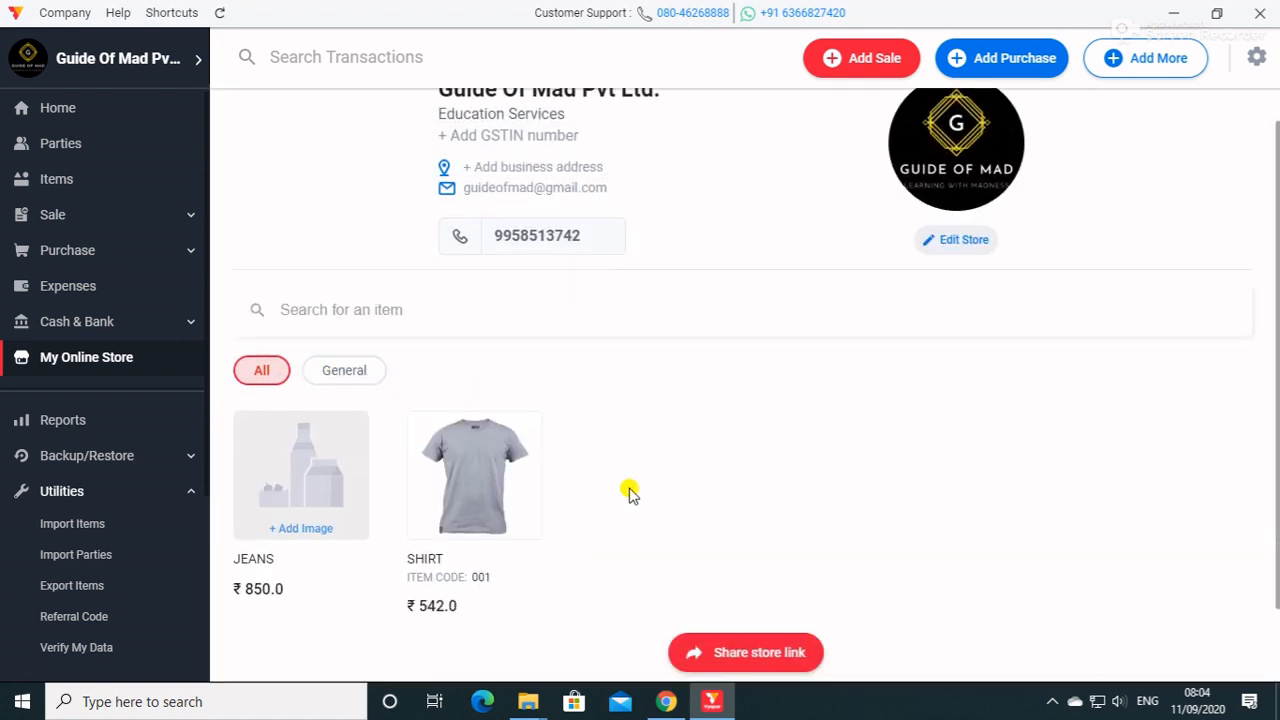
scroll(620, 492, up, 1)
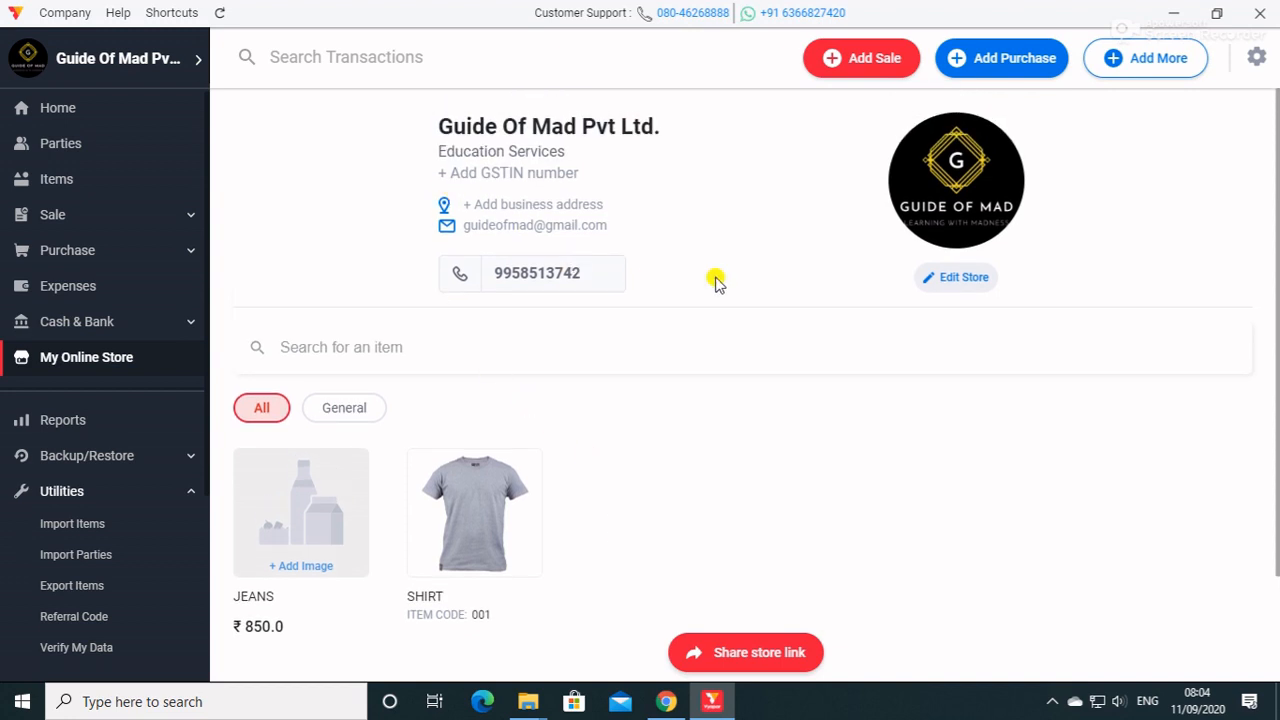
click(937, 284)
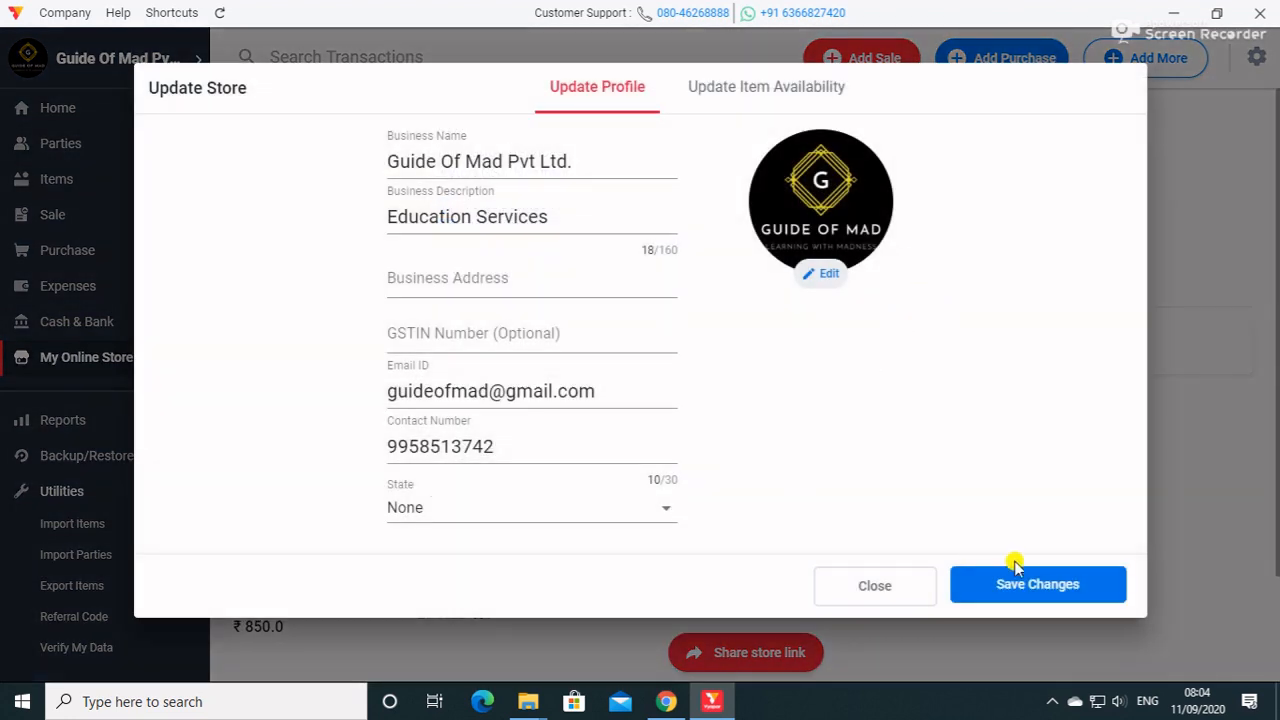
click(906, 591)
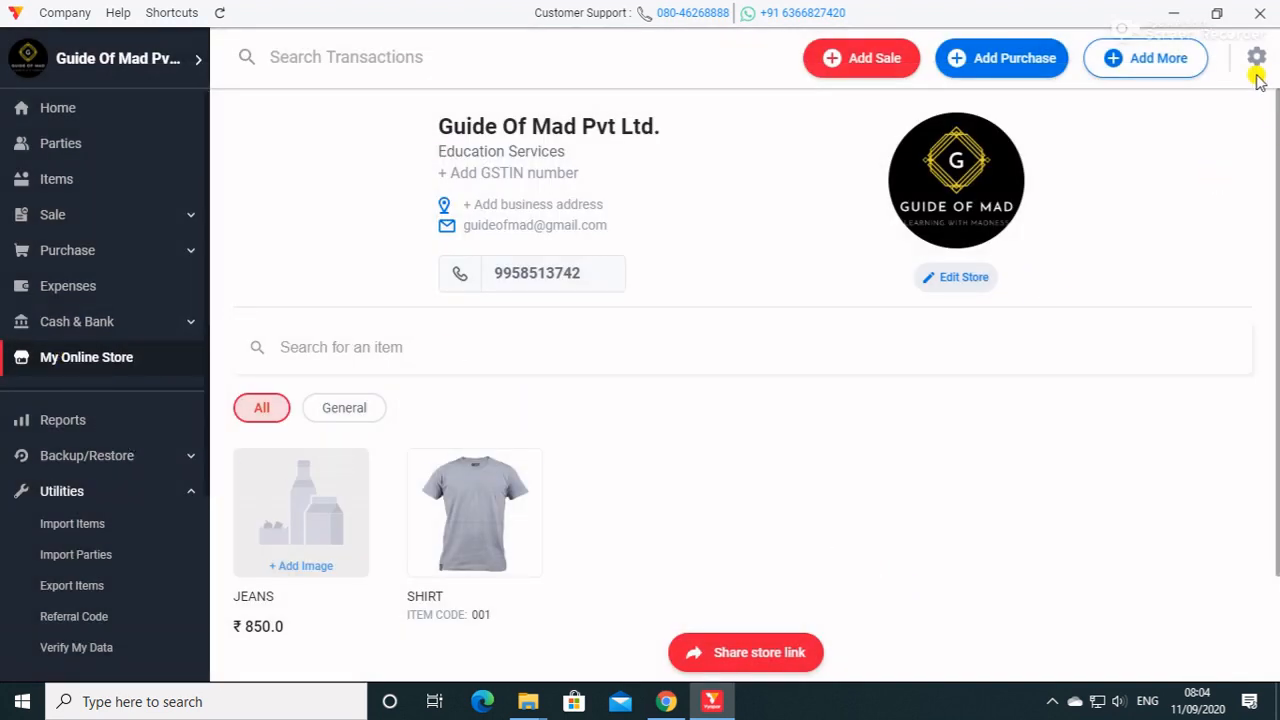
scroll(568, 552, down, 1)
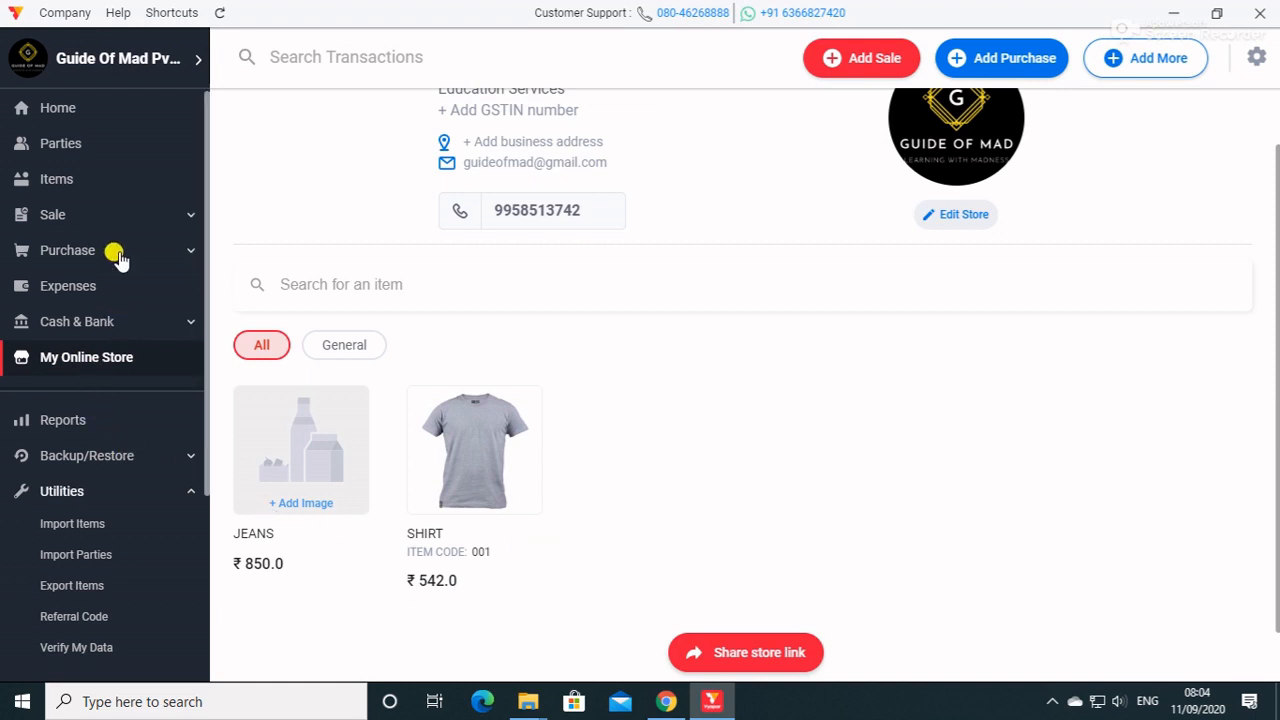
Preview the item list export and the referral code entry window, closing both without exporting or entering anything.
click(105, 598)
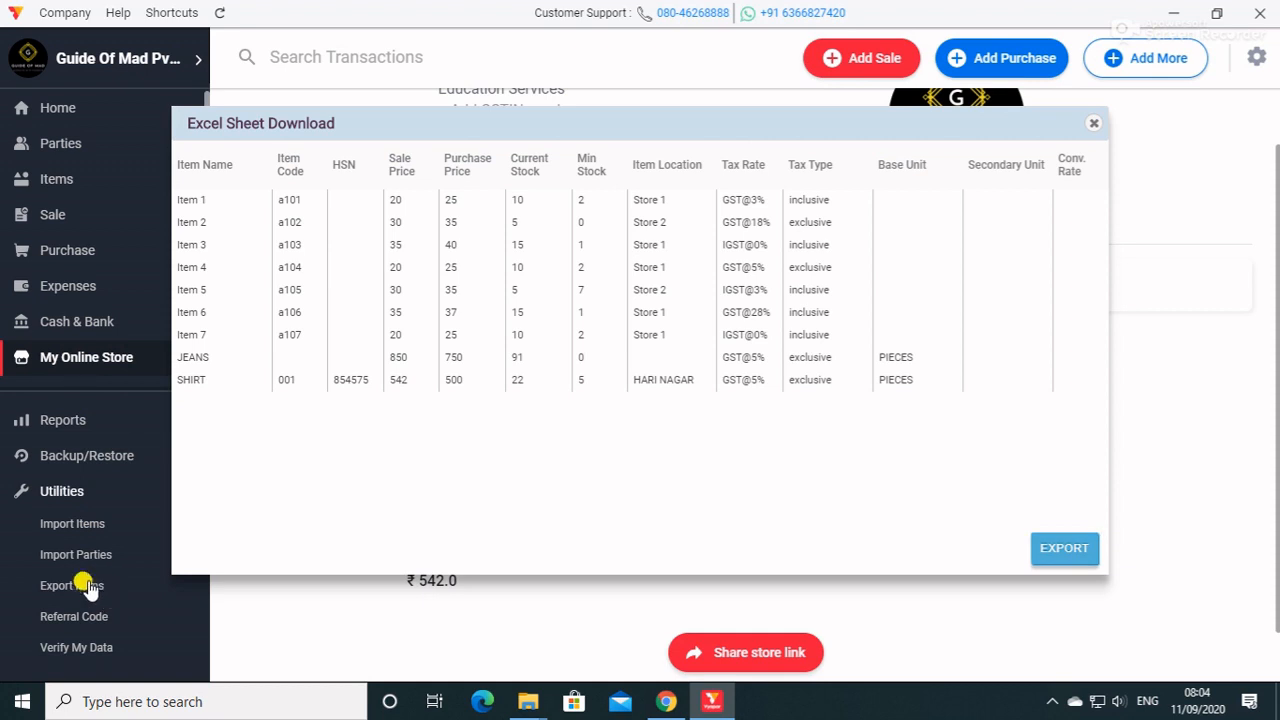
click(1089, 123)
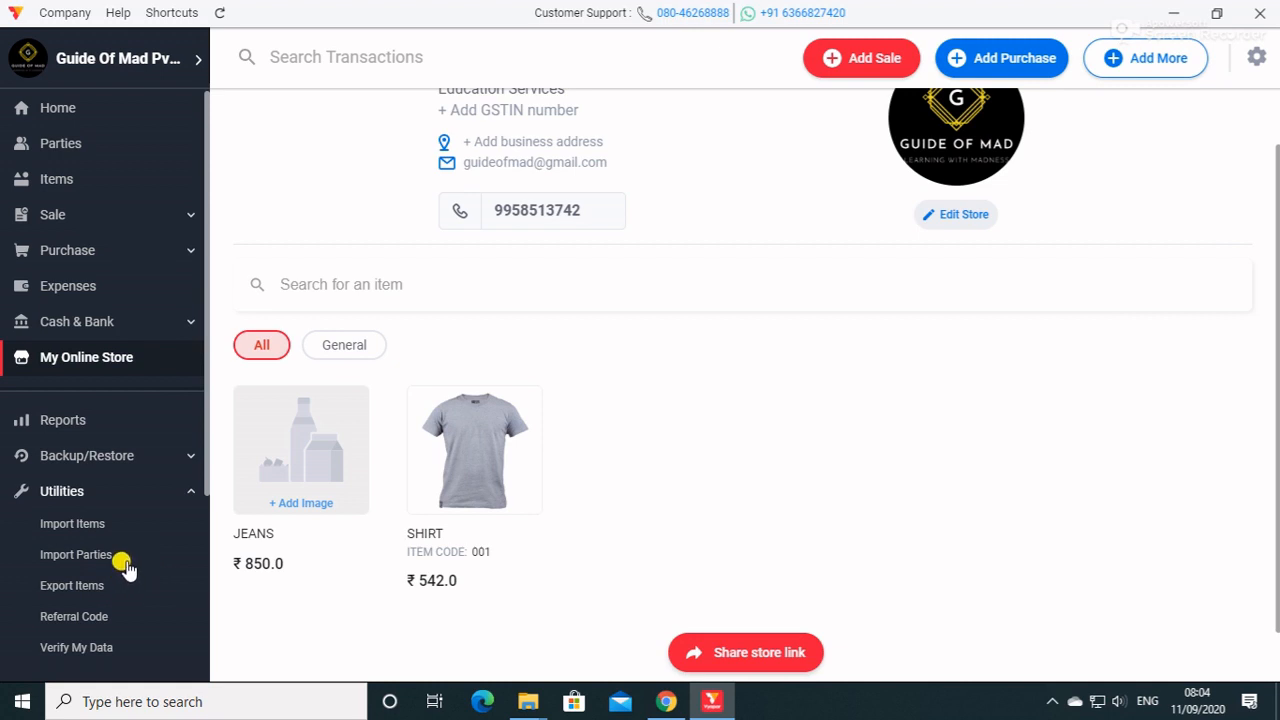
click(95, 614)
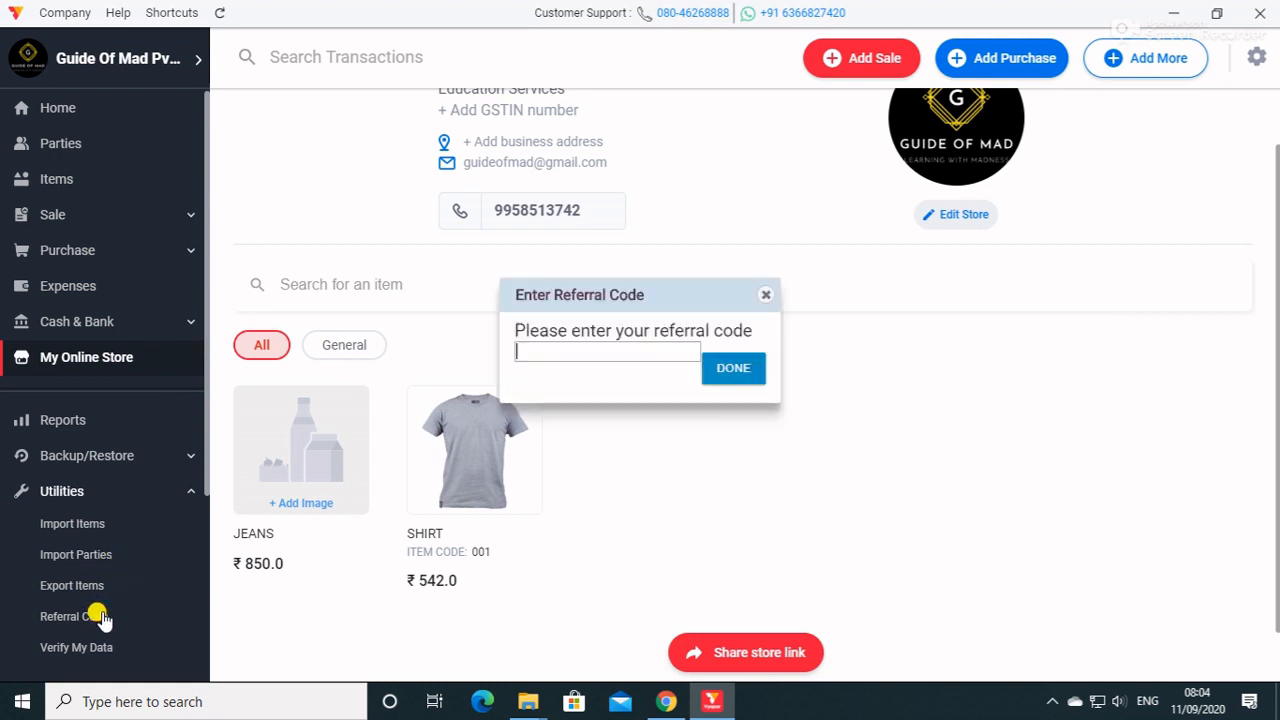
click(766, 295)
Run the data verification check and show the options for closing the financial year.
click(98, 648)
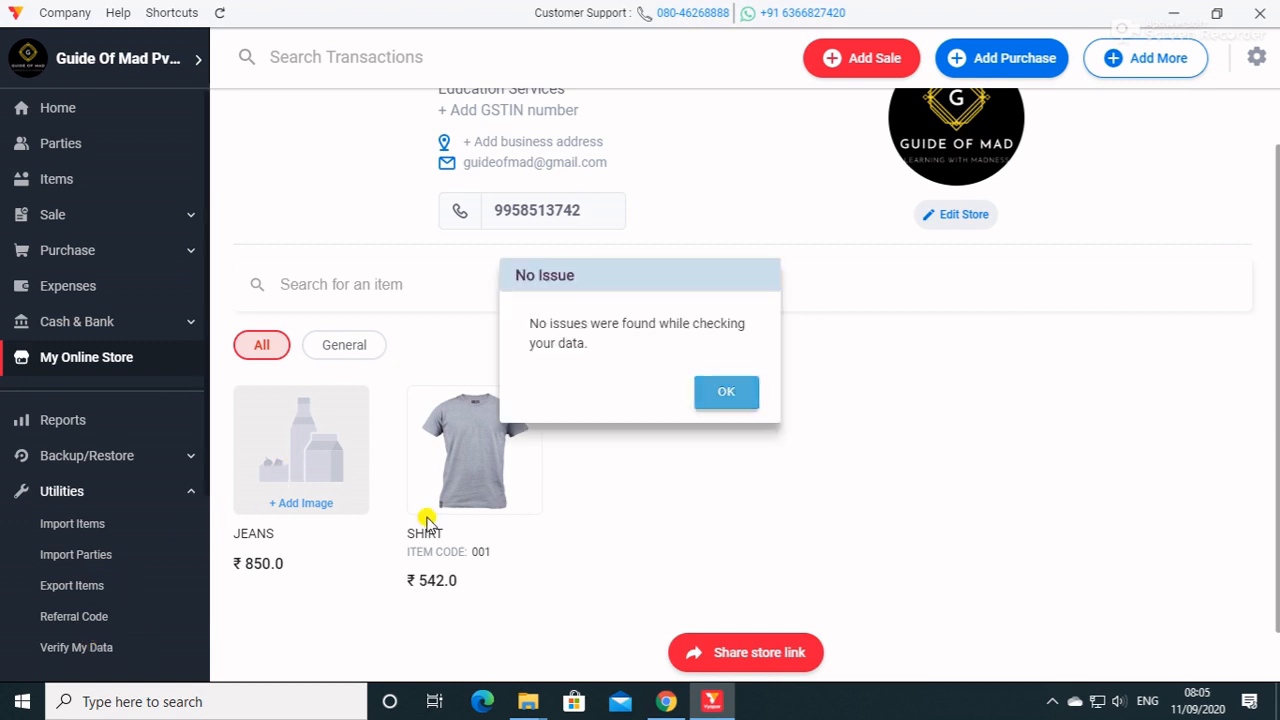
click(720, 399)
scroll(25, 577, down, 3)
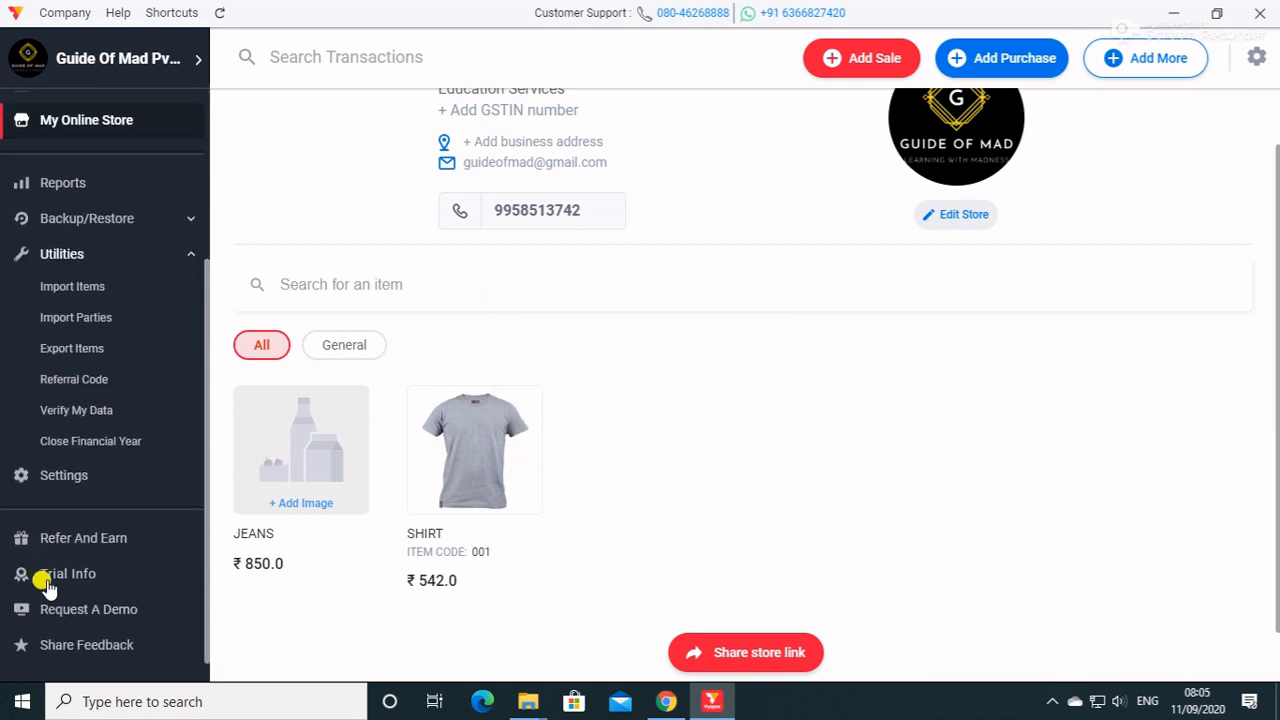
click(91, 443)
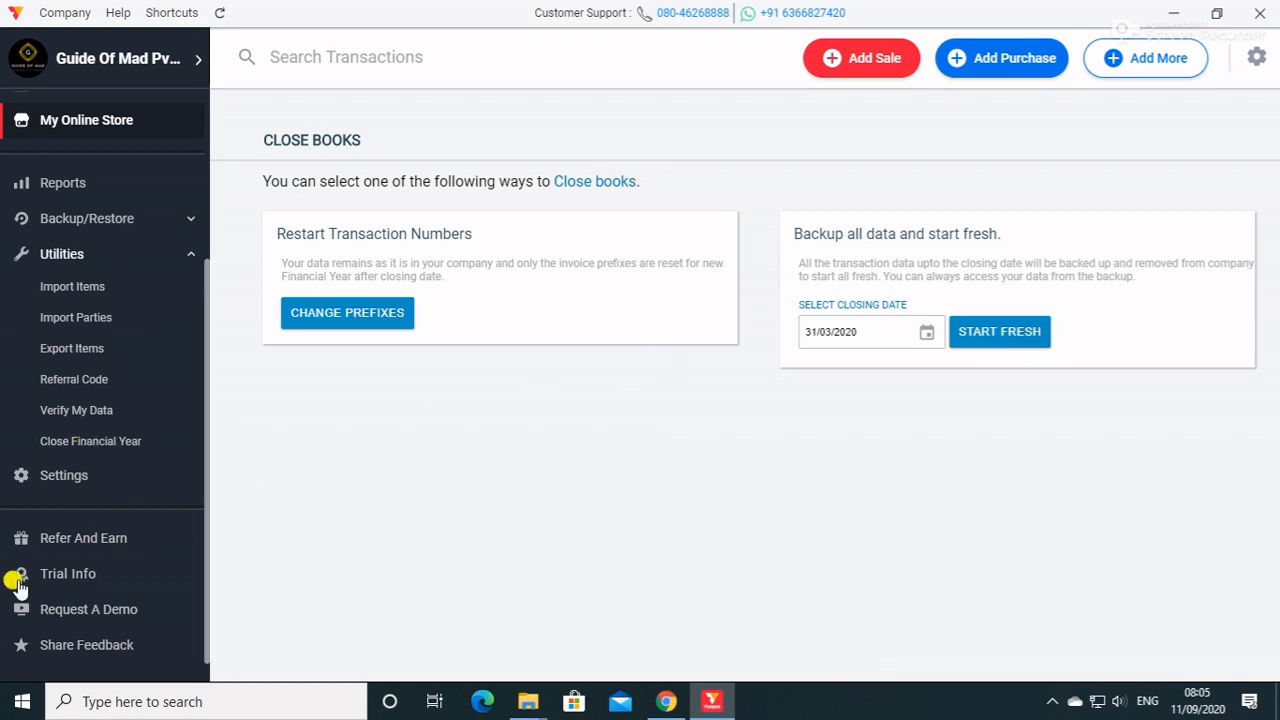
Look through the available party, GST, stock, business status, expense, order and loan reports.
scroll(118, 573, up, 3)
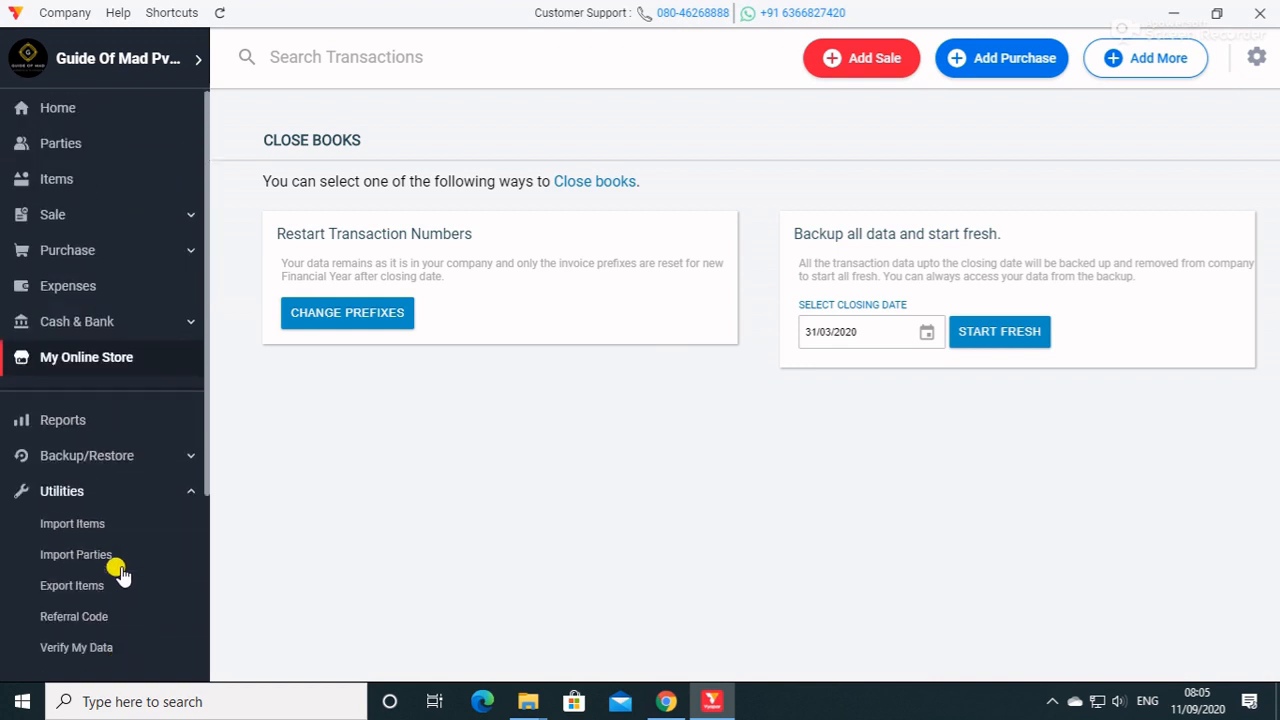
click(107, 428)
scroll(314, 471, down, 3)
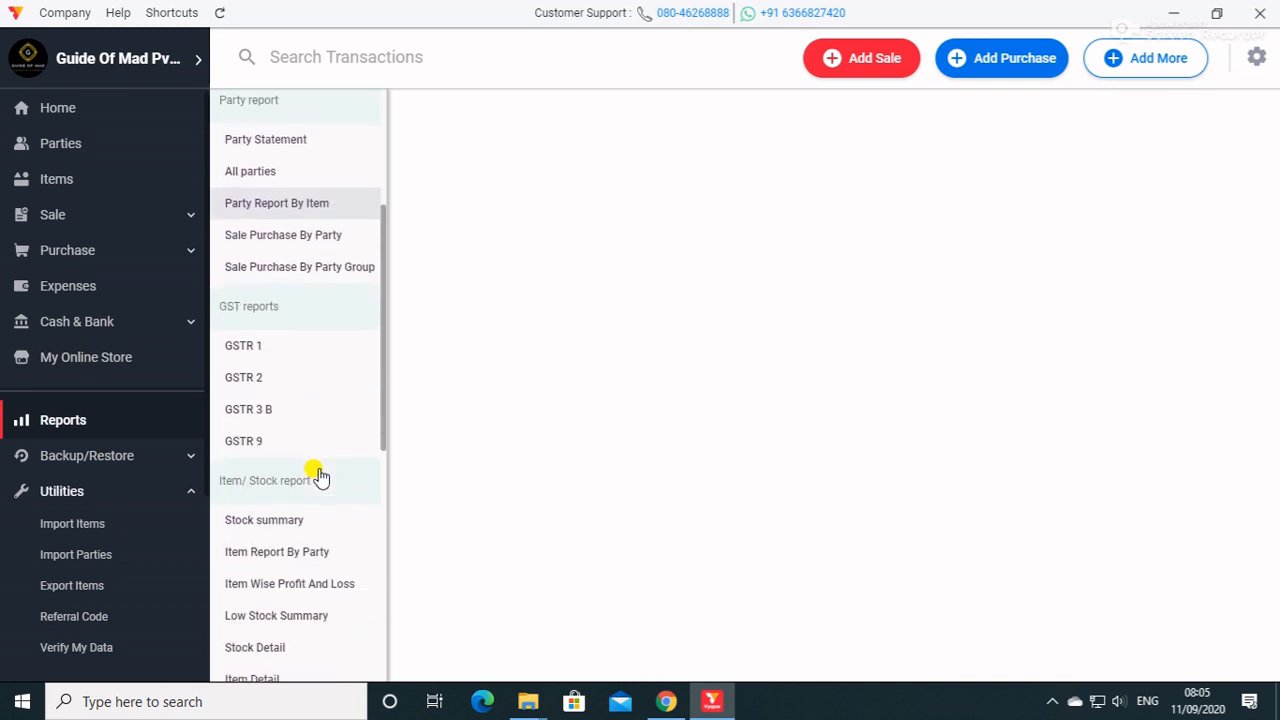
scroll(318, 476, down, 6)
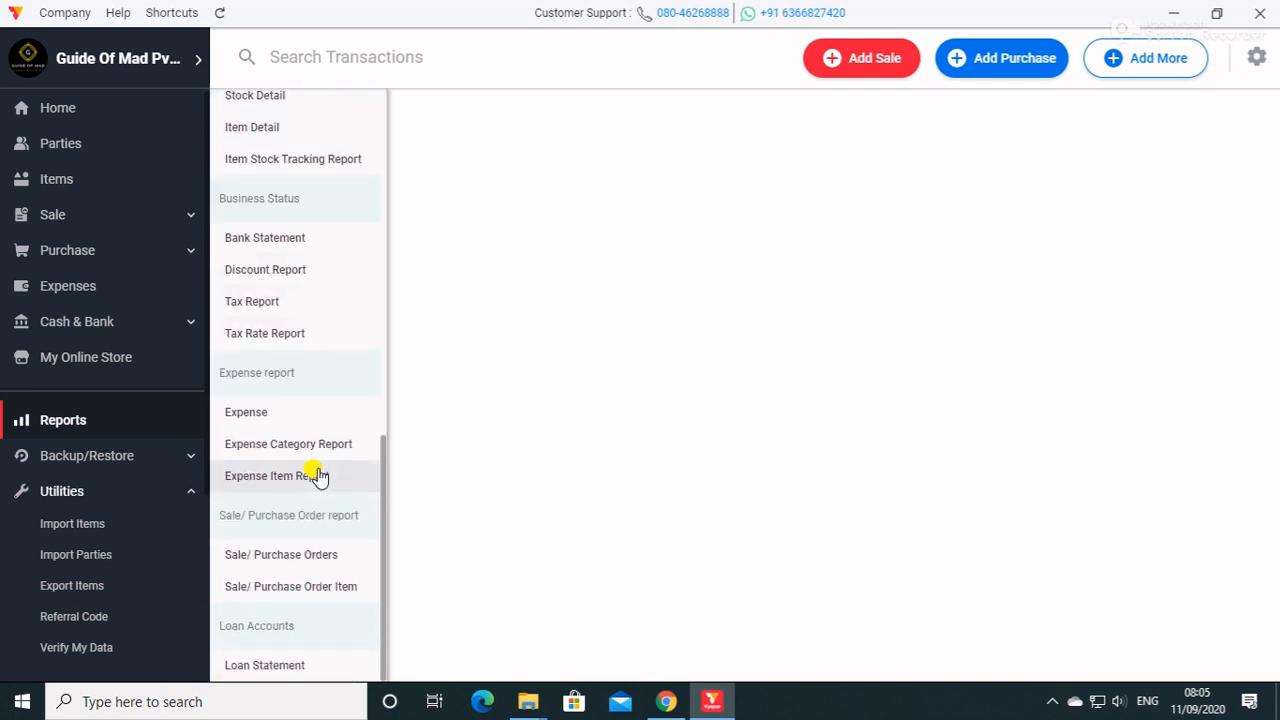
scroll(318, 476, up, 5)
Look over the Cash & Bank, Expenses, Purchase, Sale, Items and Parties sections, and return to the home dashboard.
click(95, 325)
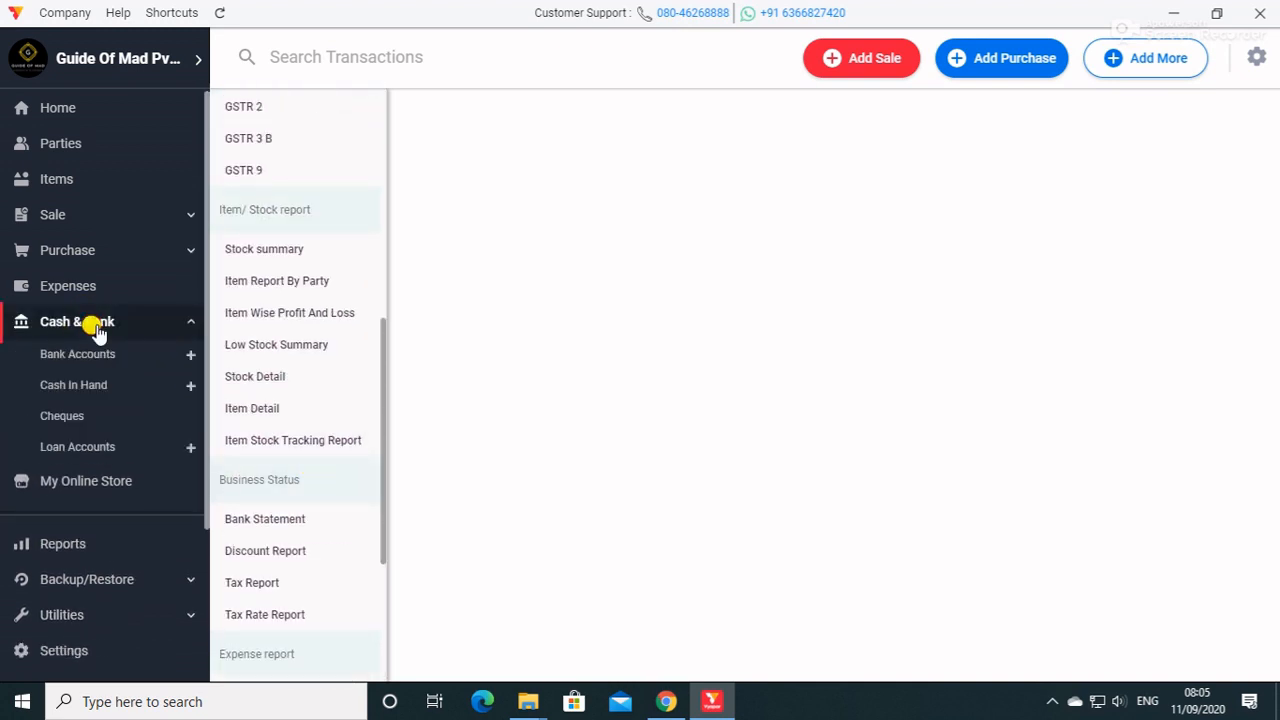
click(104, 284)
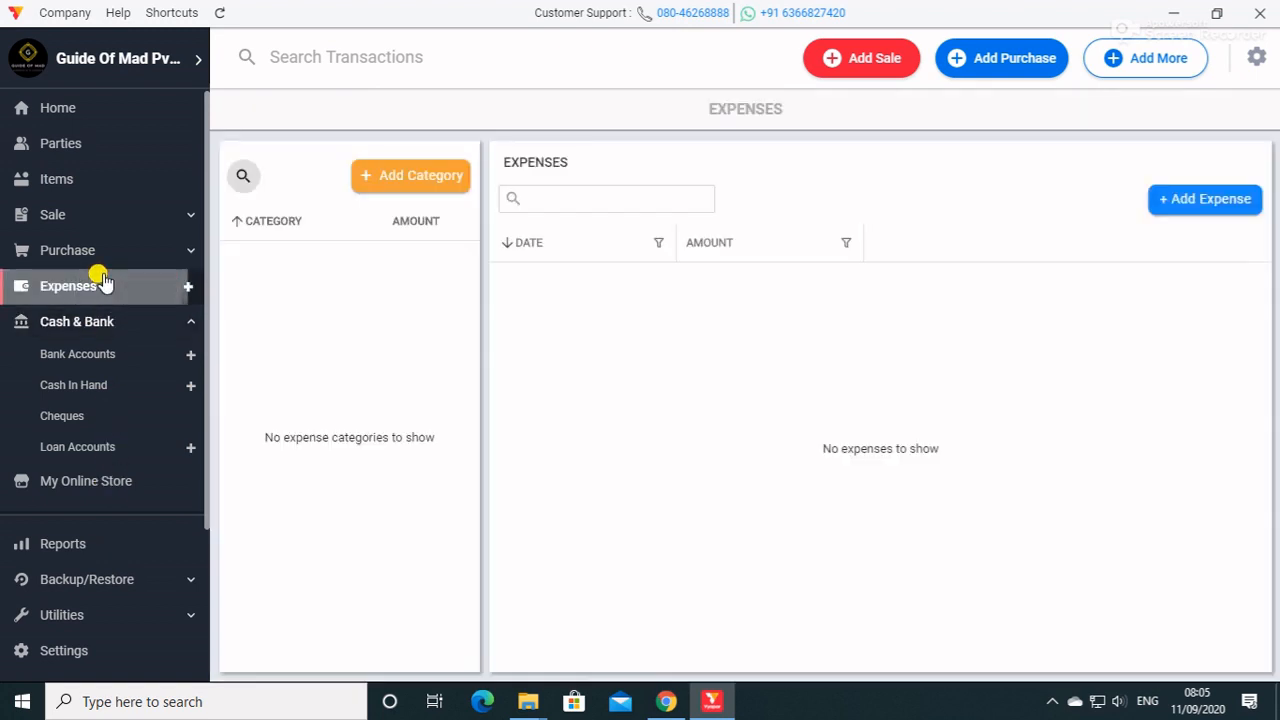
click(89, 251)
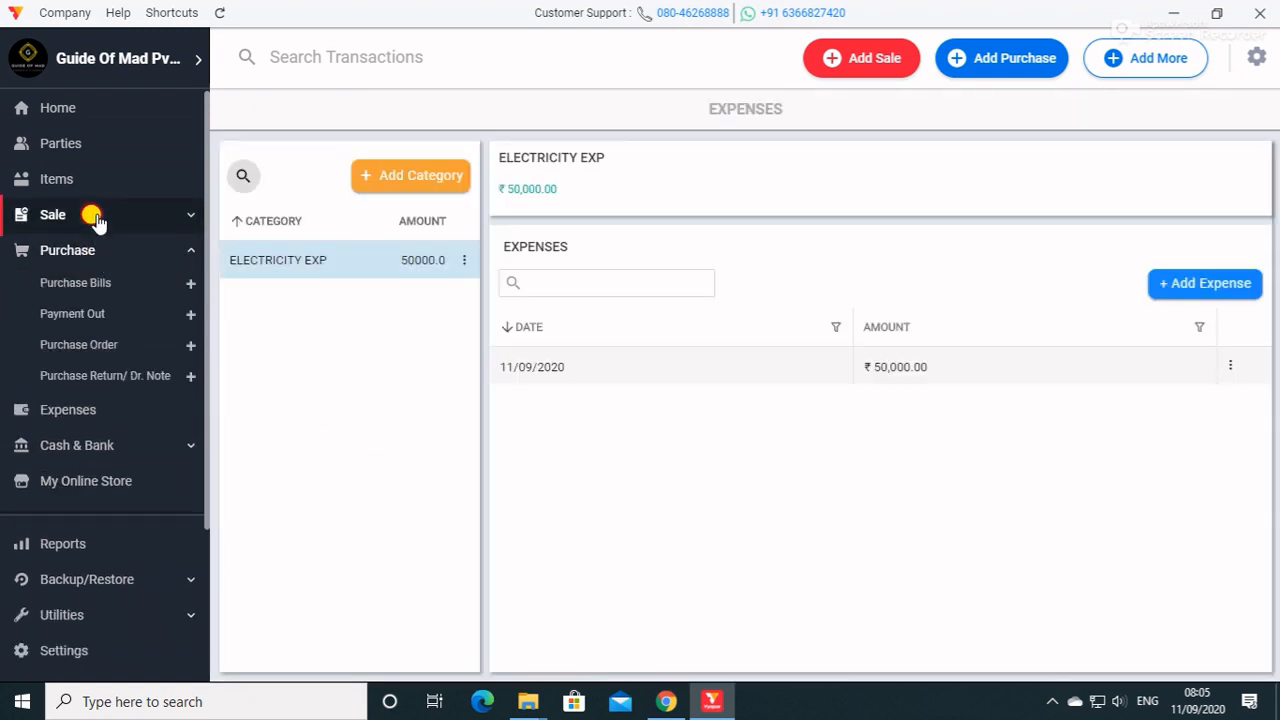
click(92, 217)
click(86, 180)
click(80, 145)
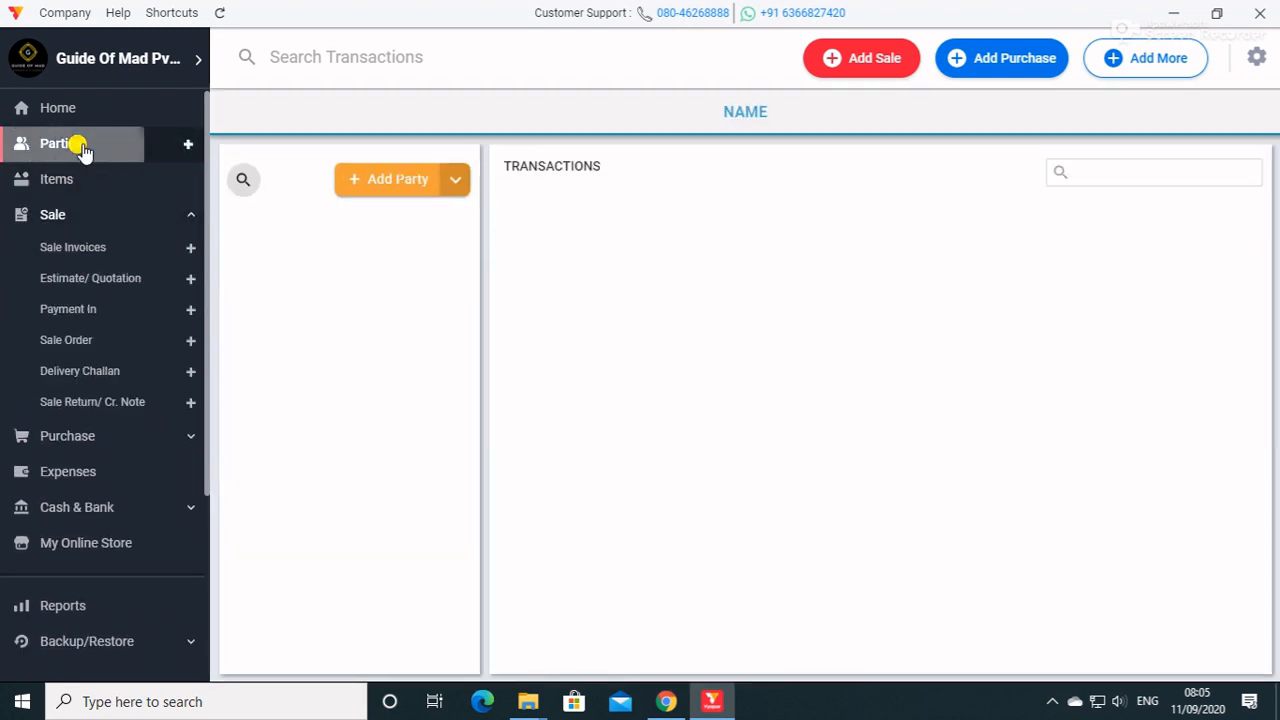
click(83, 122)
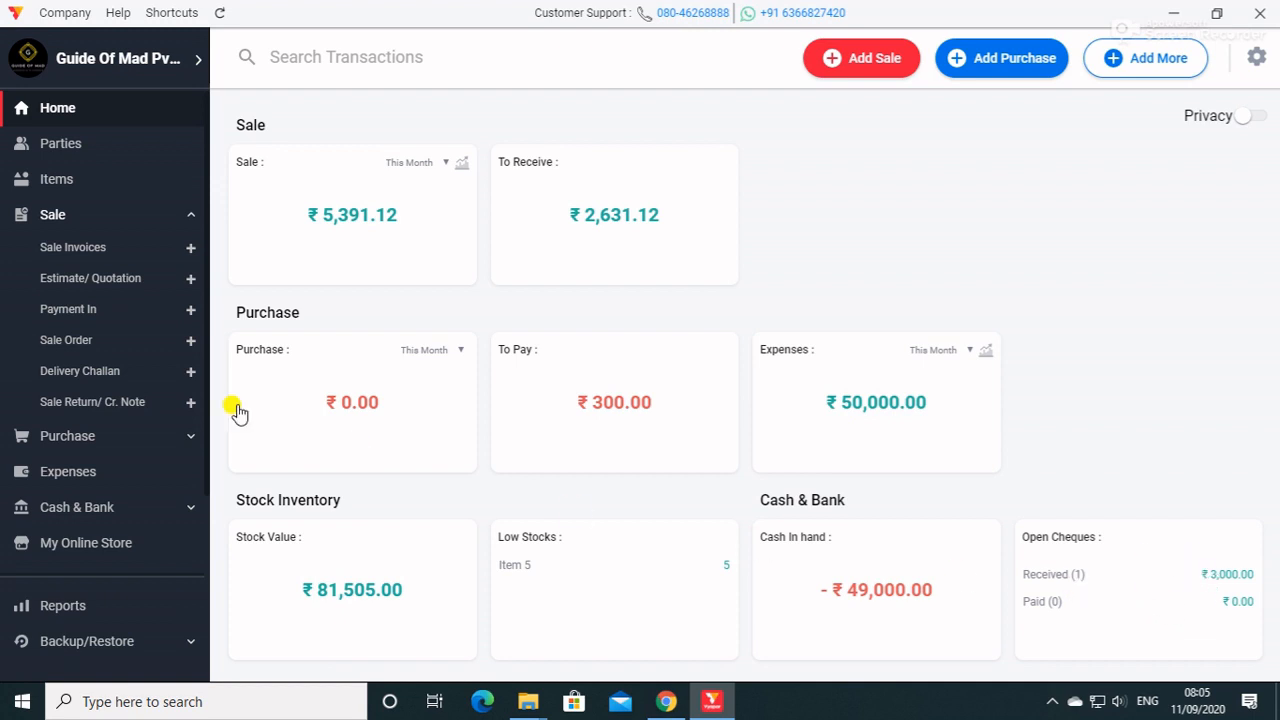
View the details behind the Sale, To Receive, Purchase and To Pay dashboard cards, returning to the home dashboard after each.
click(312, 234)
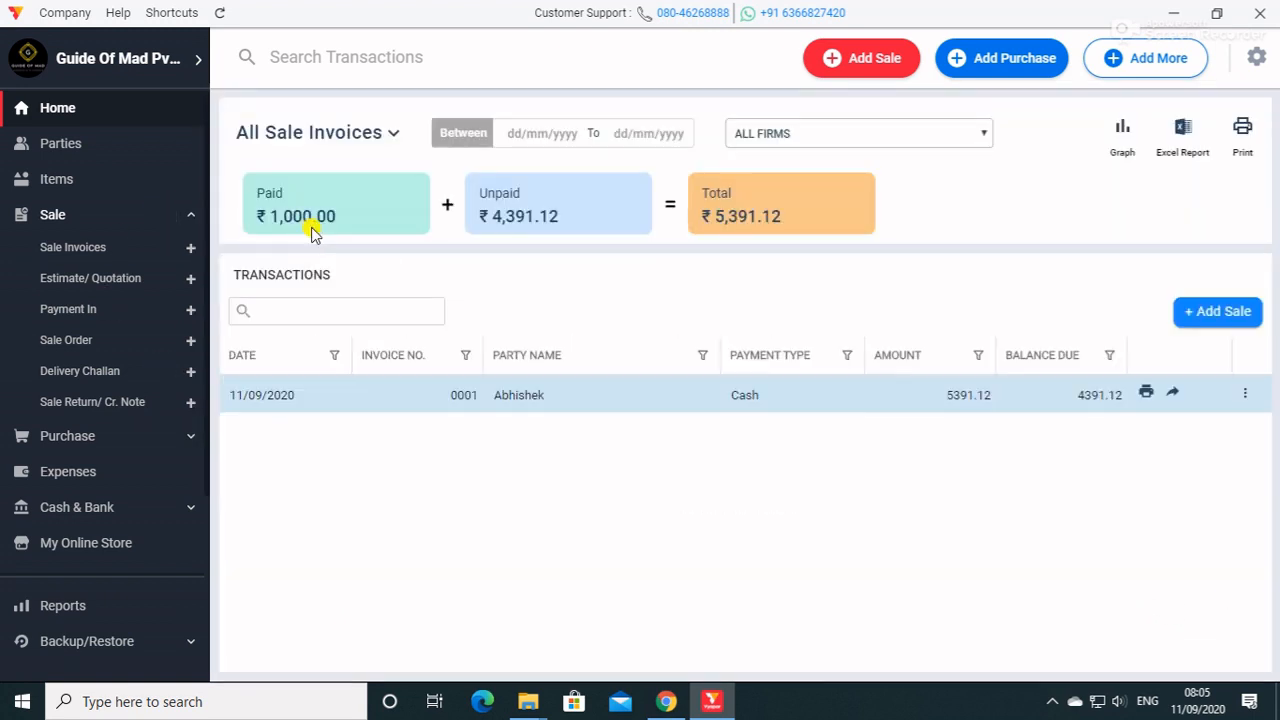
click(106, 118)
click(543, 208)
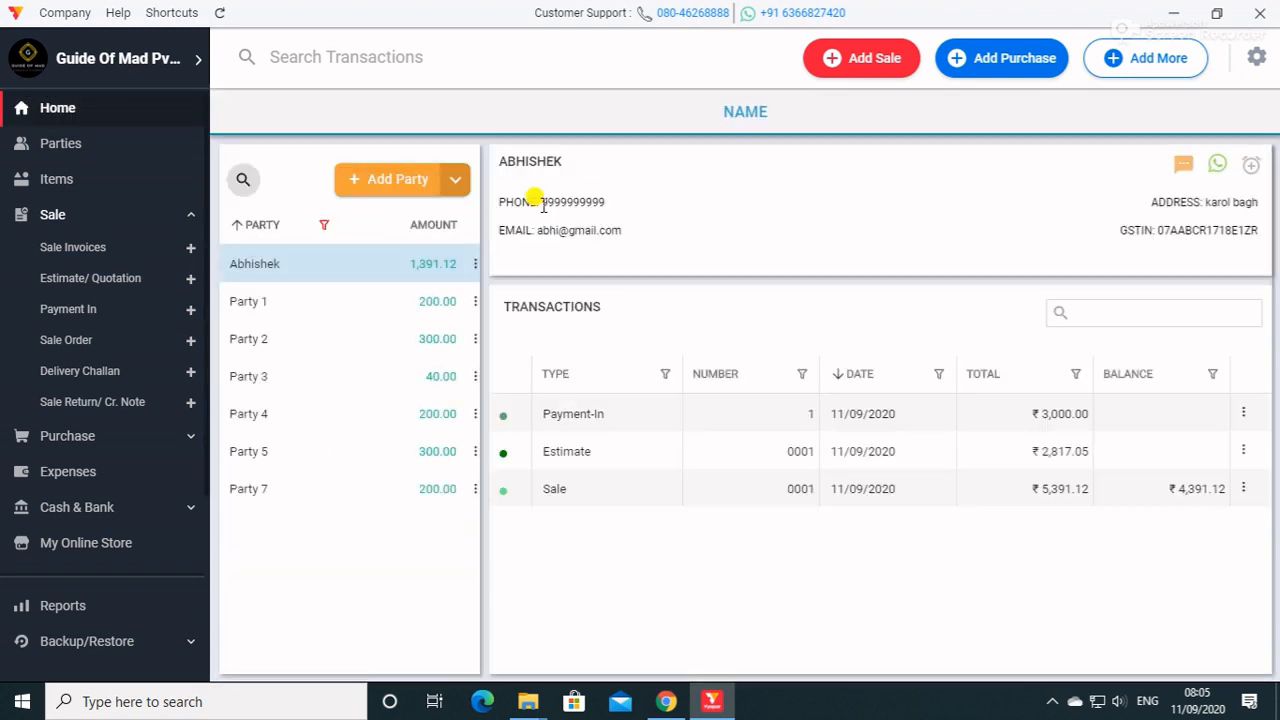
click(98, 125)
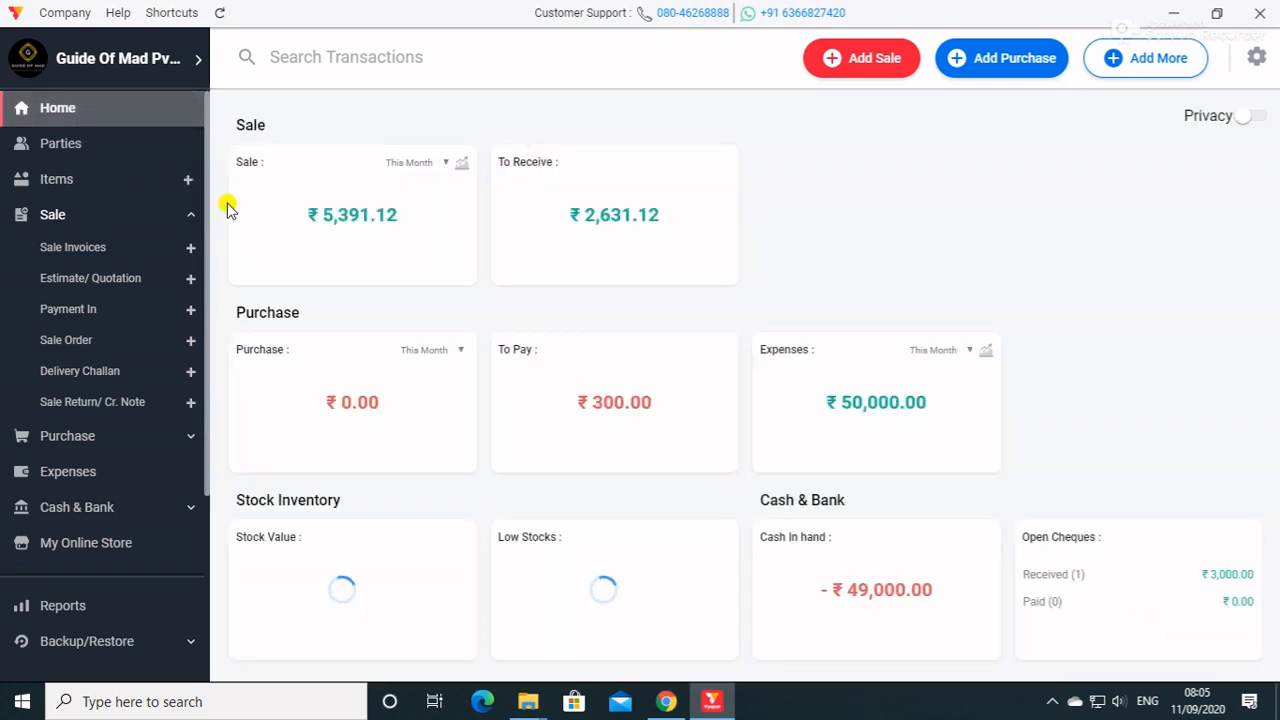
click(460, 406)
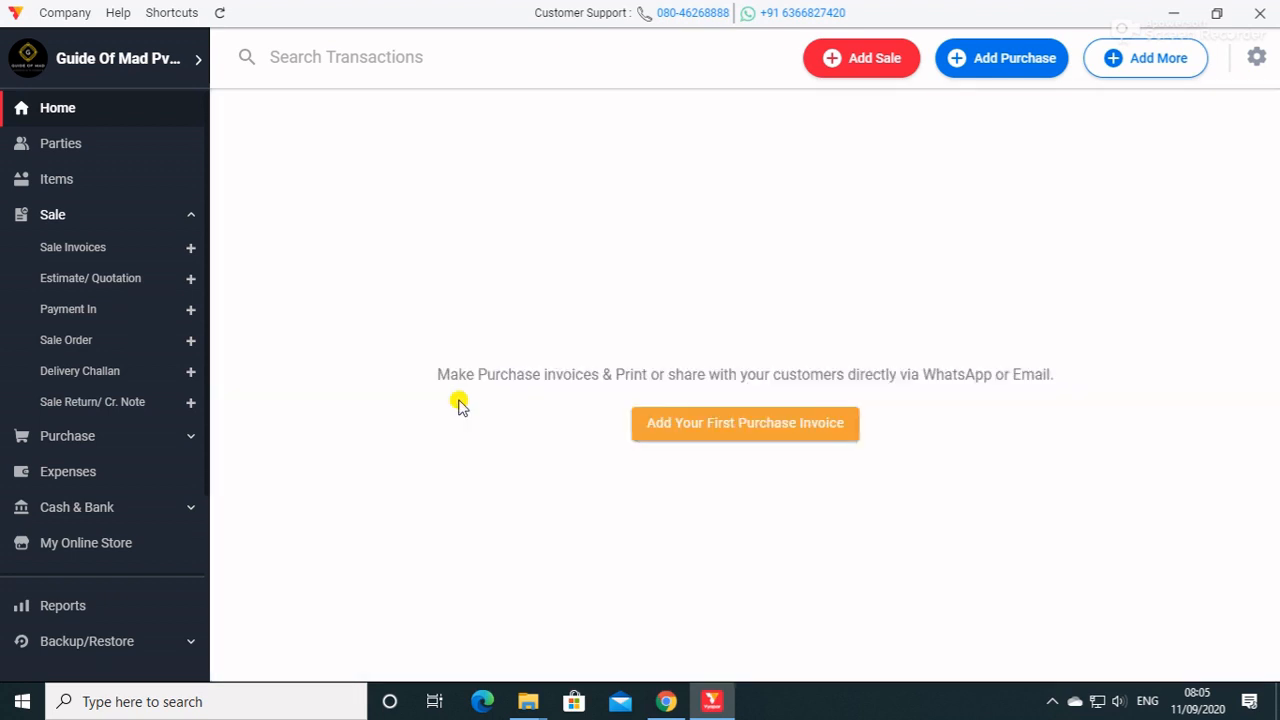
click(48, 102)
click(607, 429)
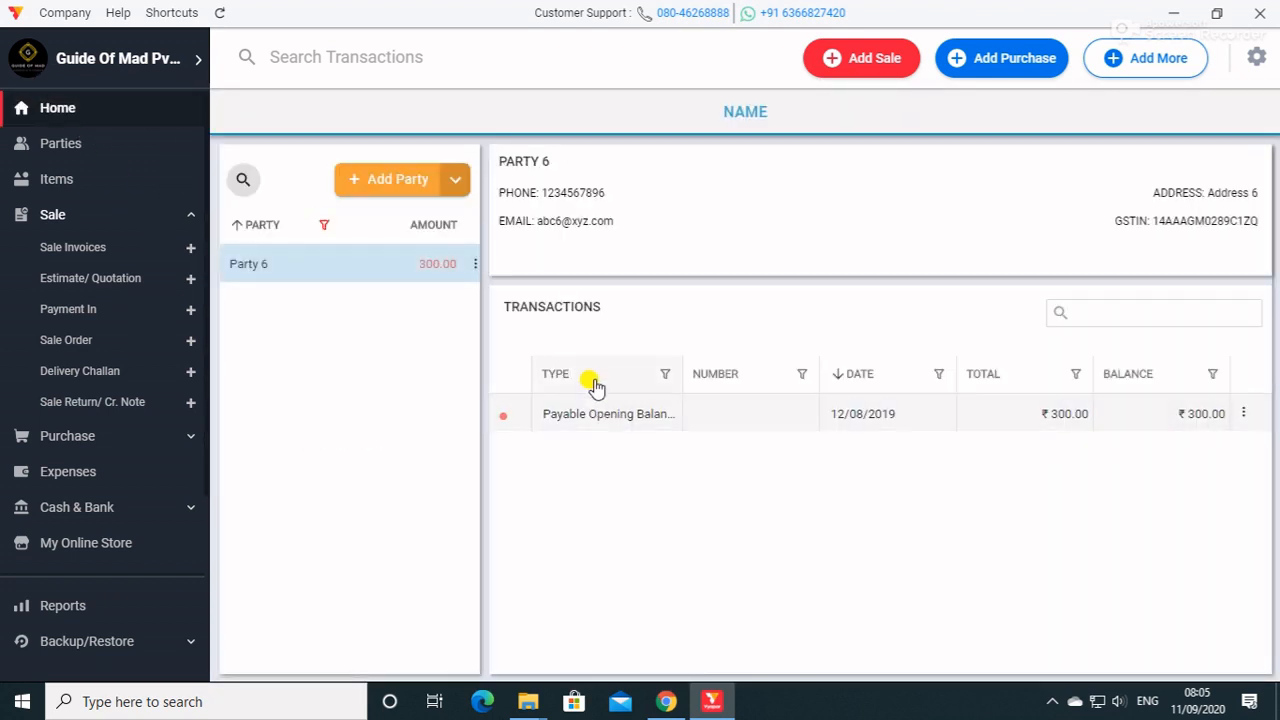
click(123, 106)
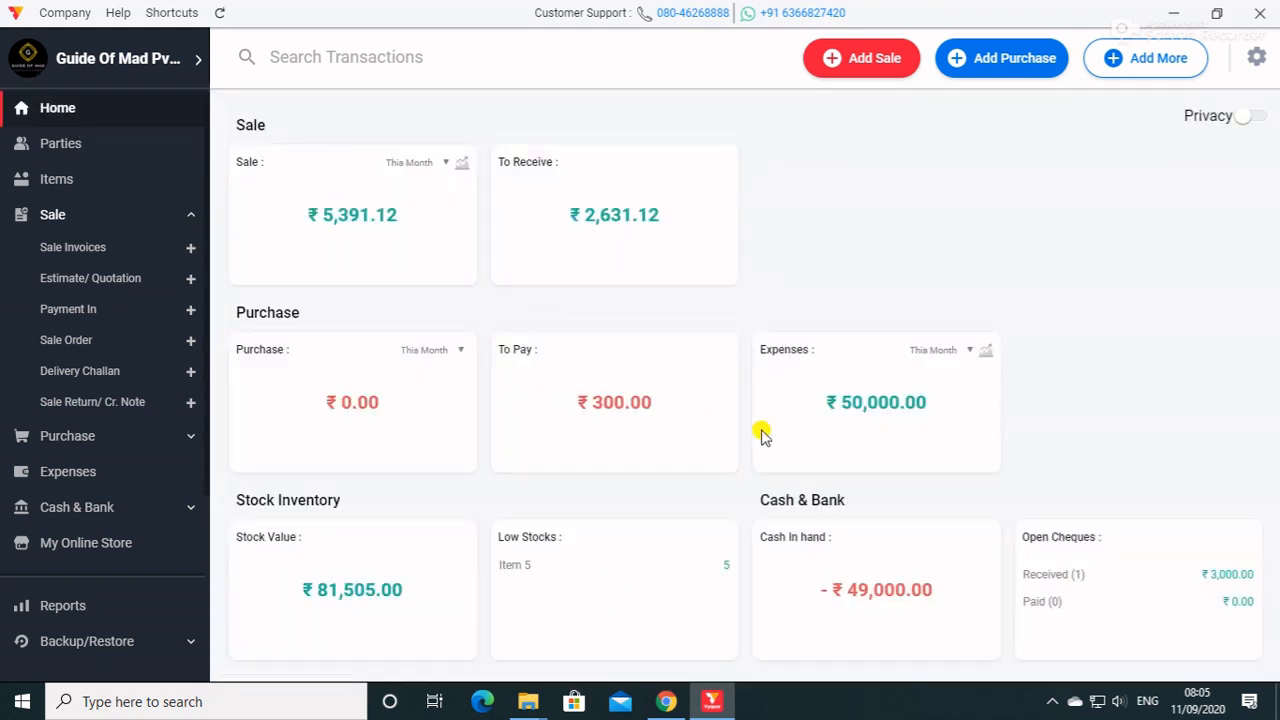
View the details behind the Expenses dashboard card, return home, and toggle the dashboard's privacy mode on and off.
click(918, 438)
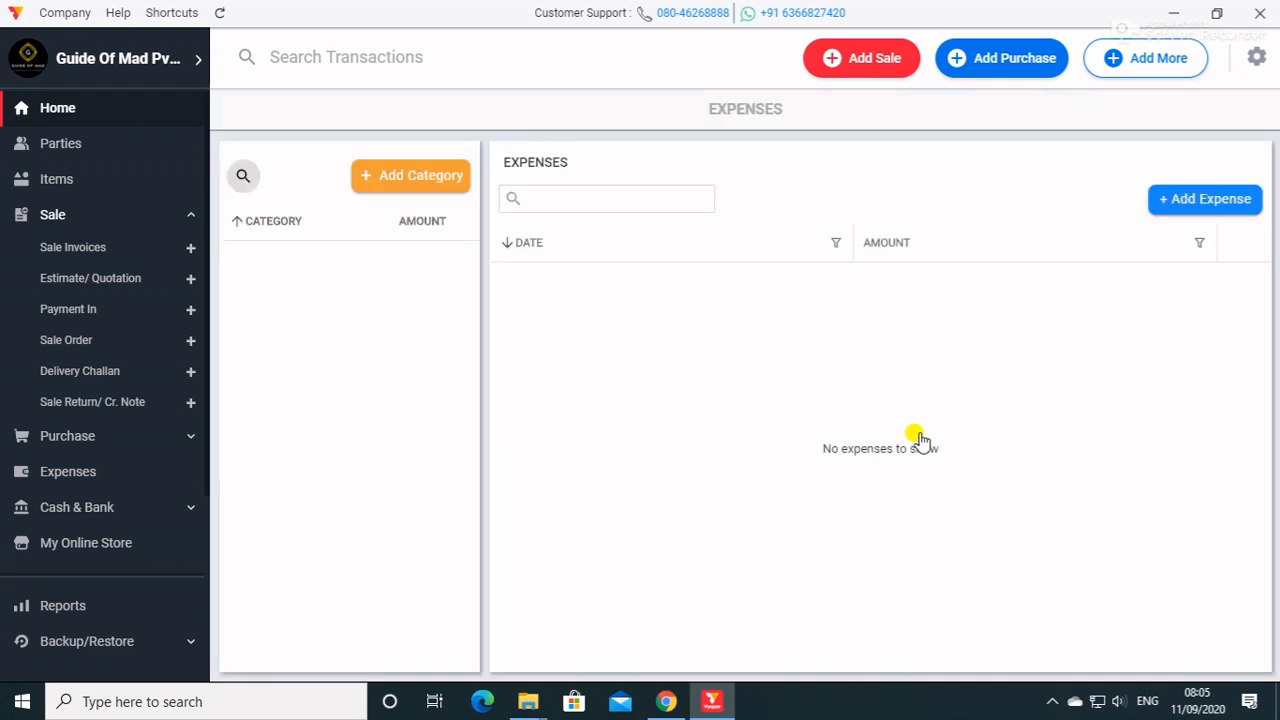
click(112, 110)
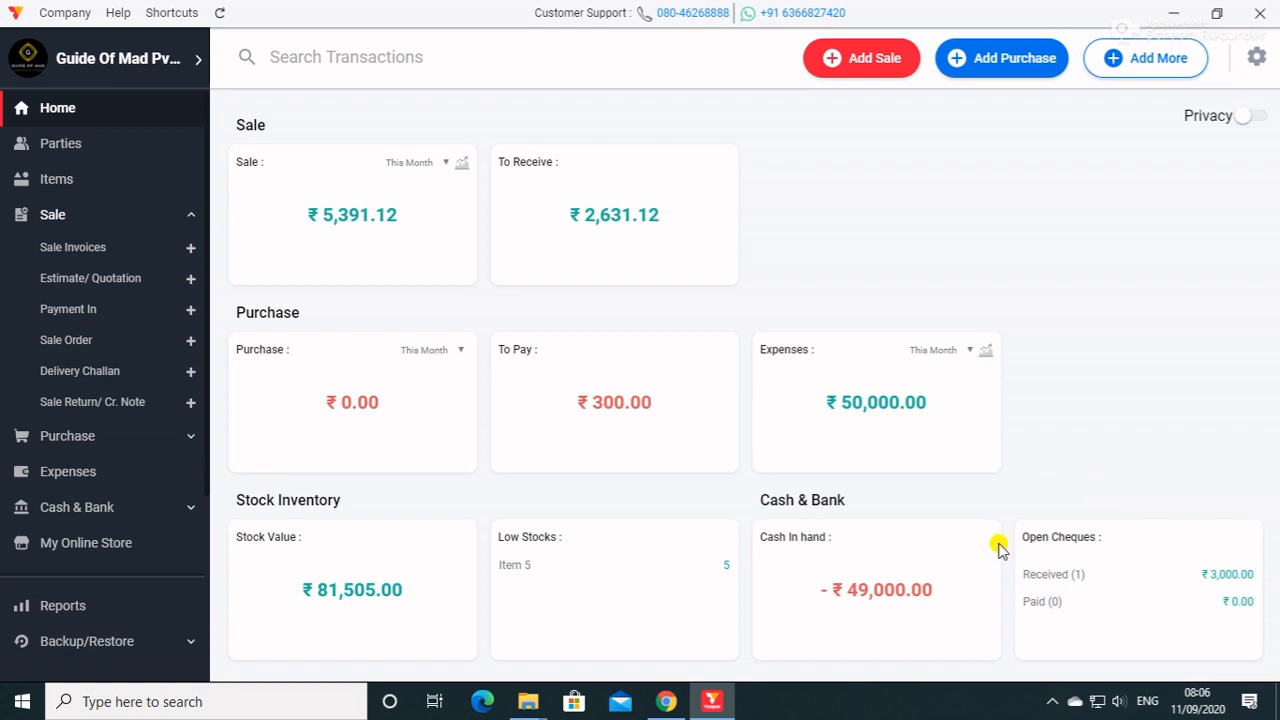
click(1254, 117)
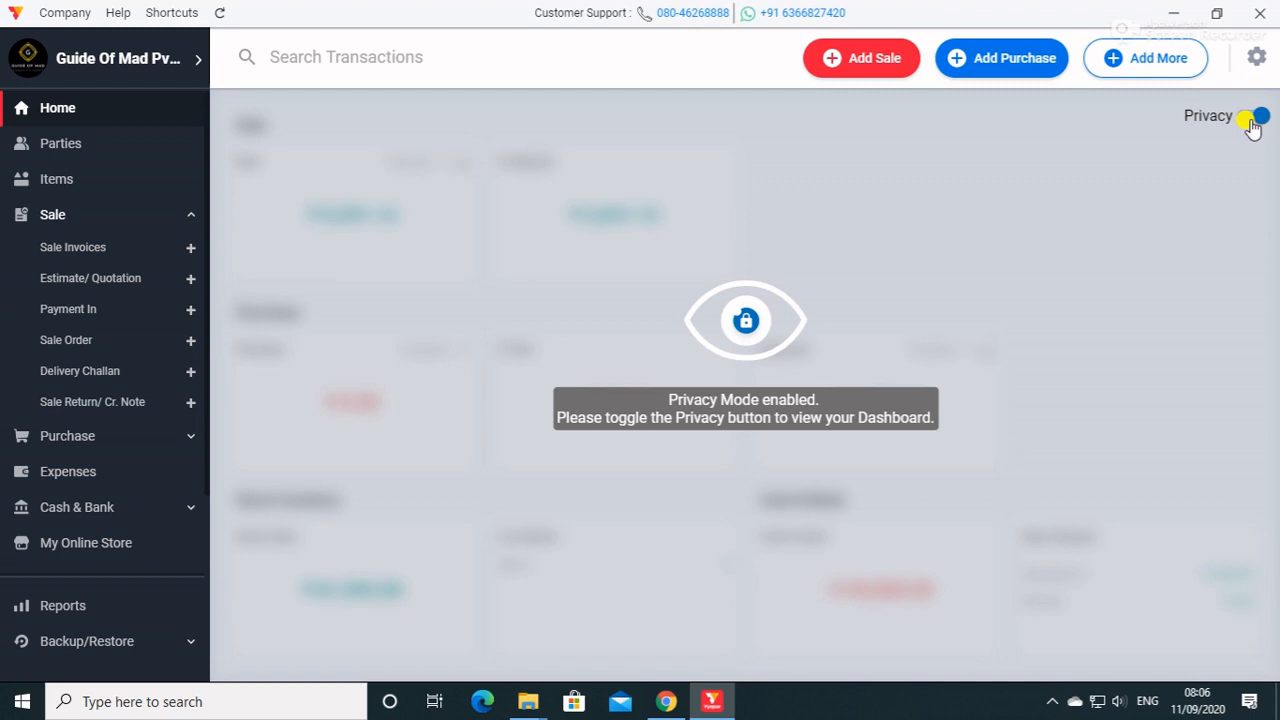
click(1252, 120)
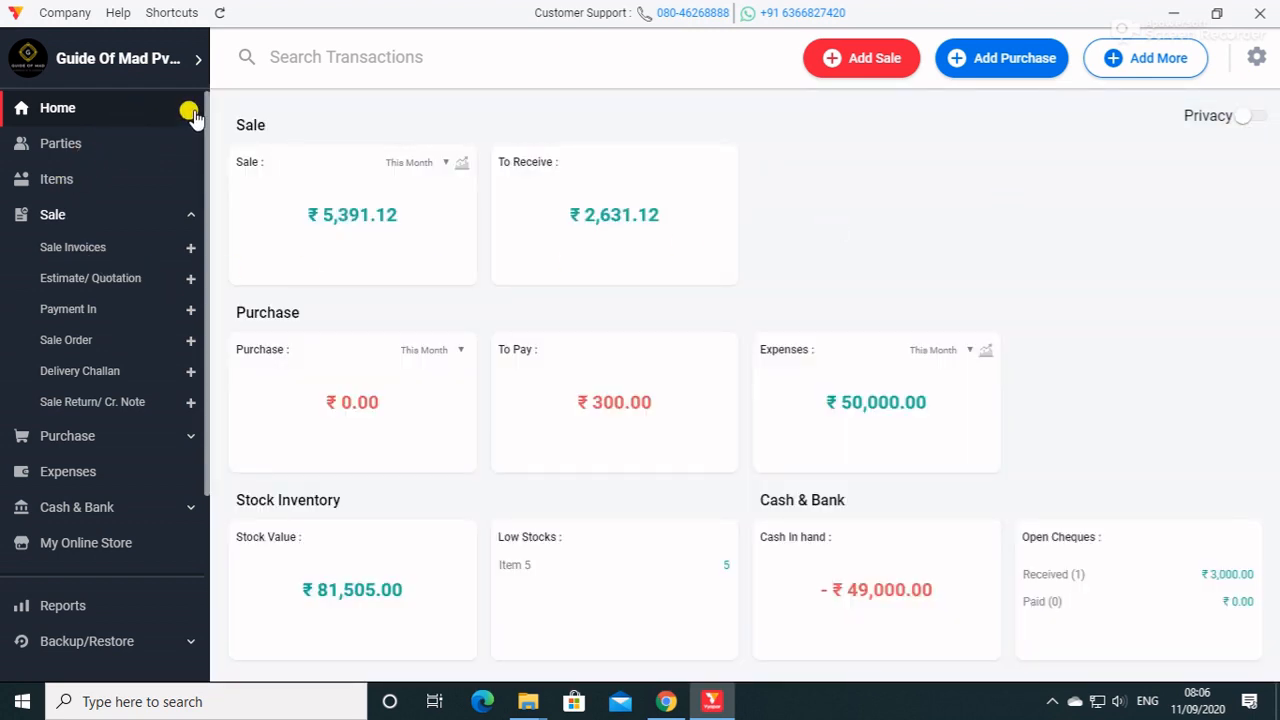
Leave the current company and bring up the company list for changing companies.
click(54, 14)
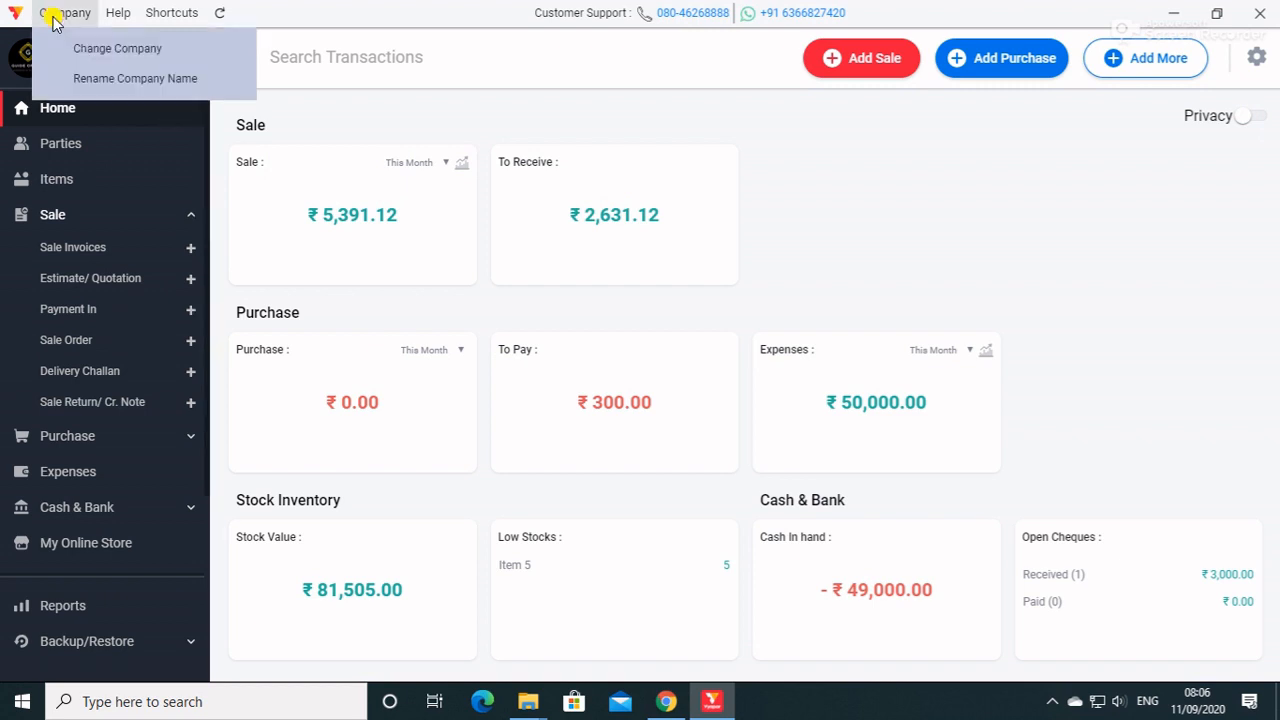
click(134, 49)
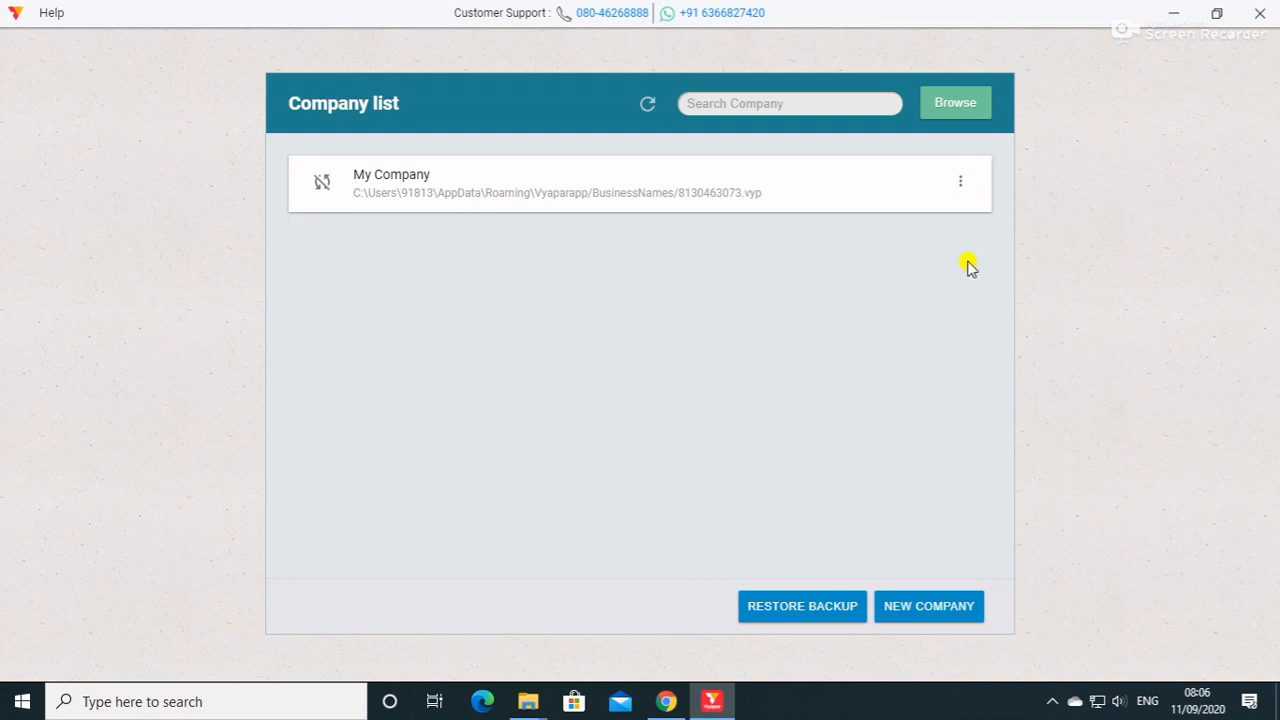
click(1254, 17)
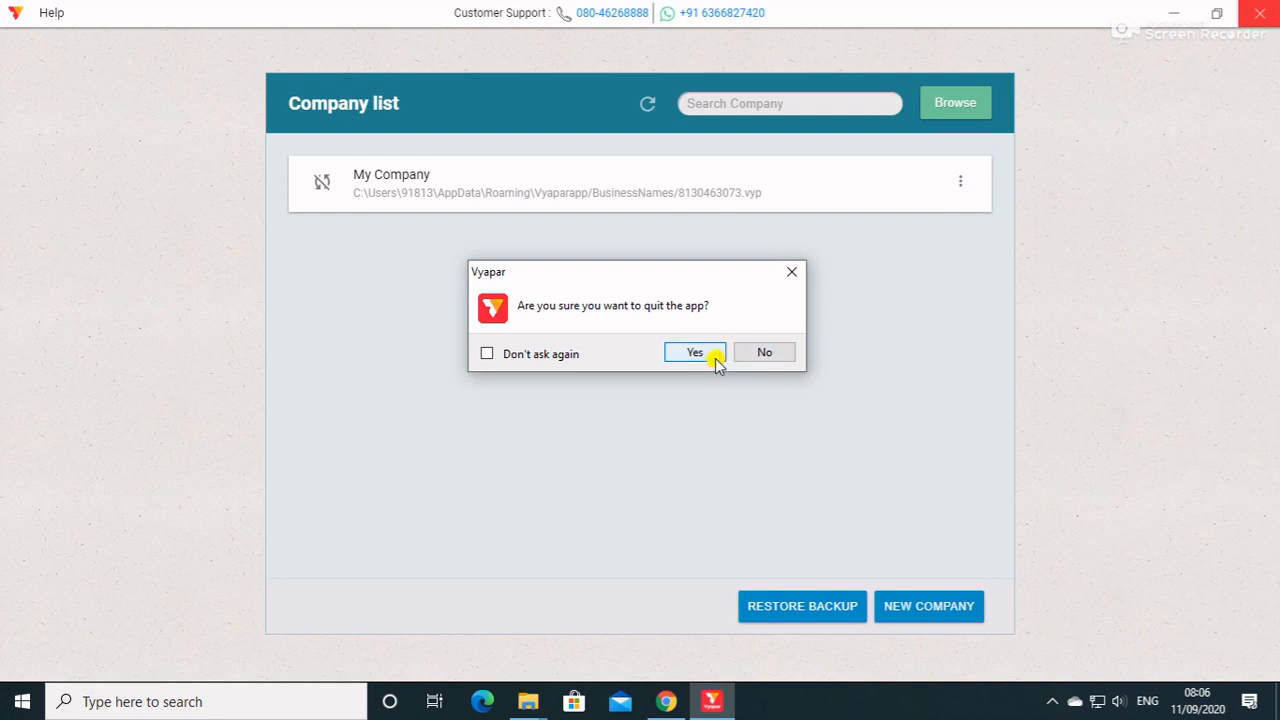
click(779, 359)
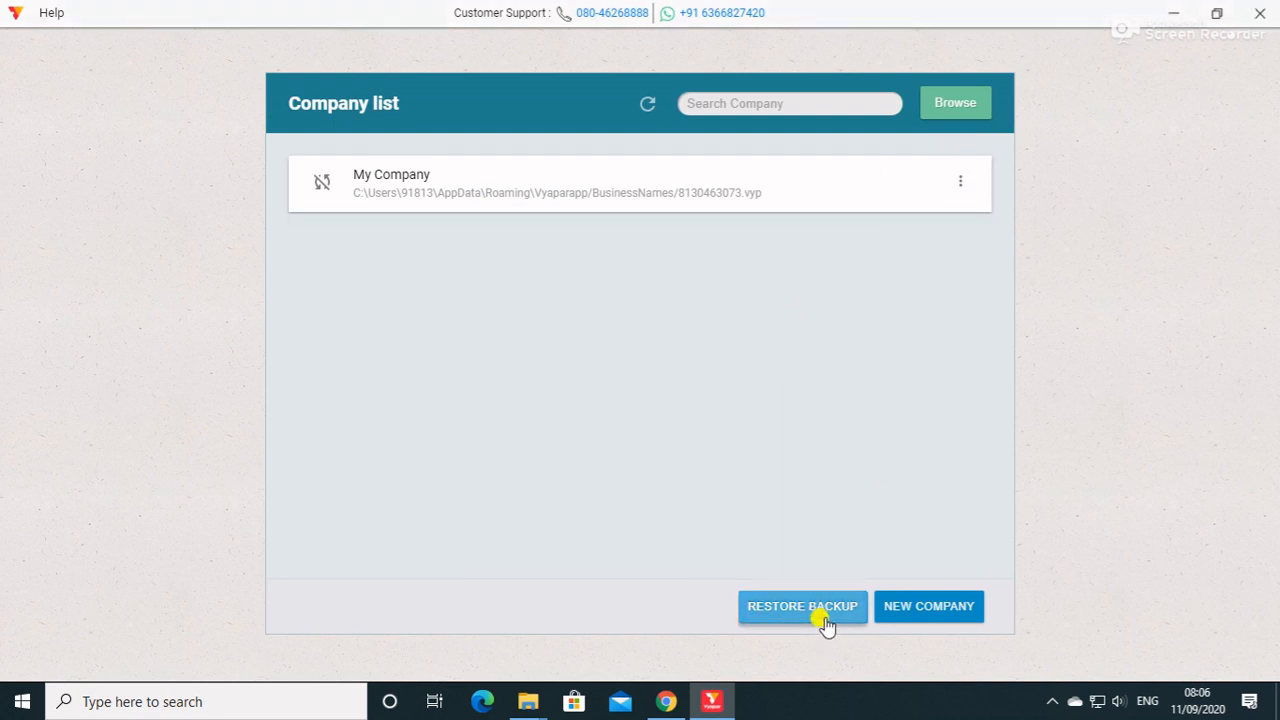
click(1178, 18)
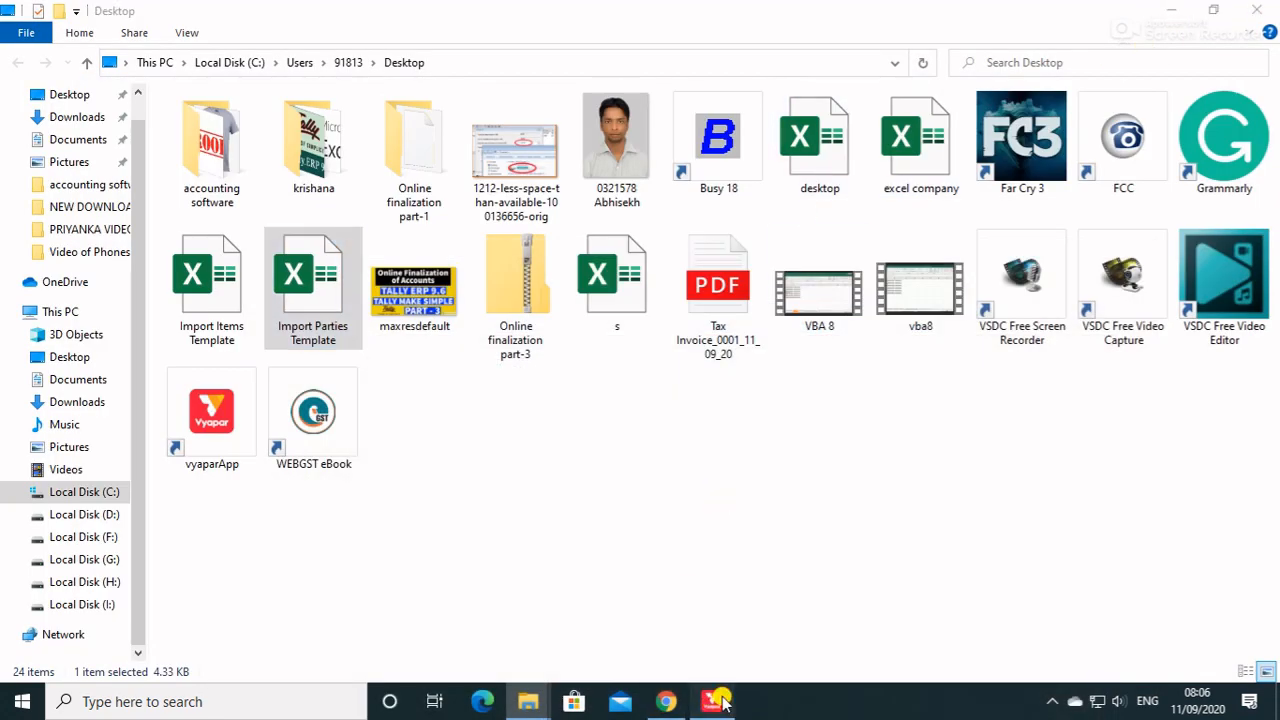
click(711, 701)
click(1259, 12)
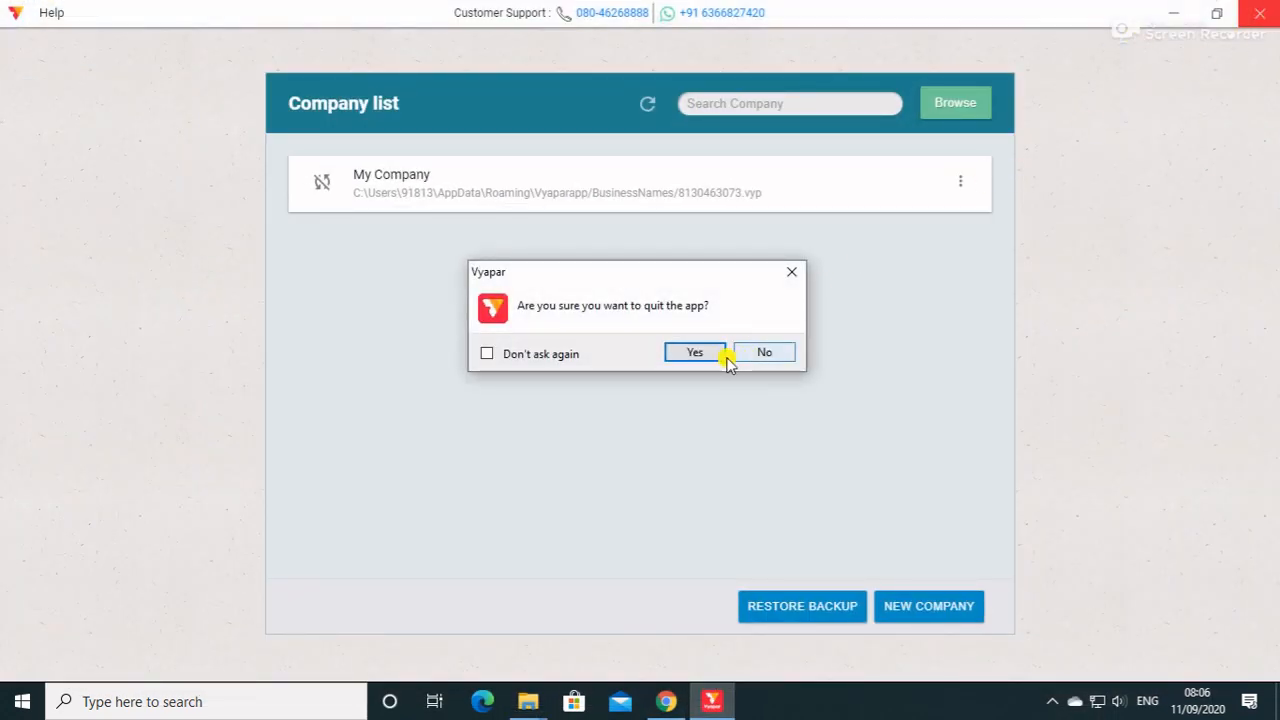
click(770, 353)
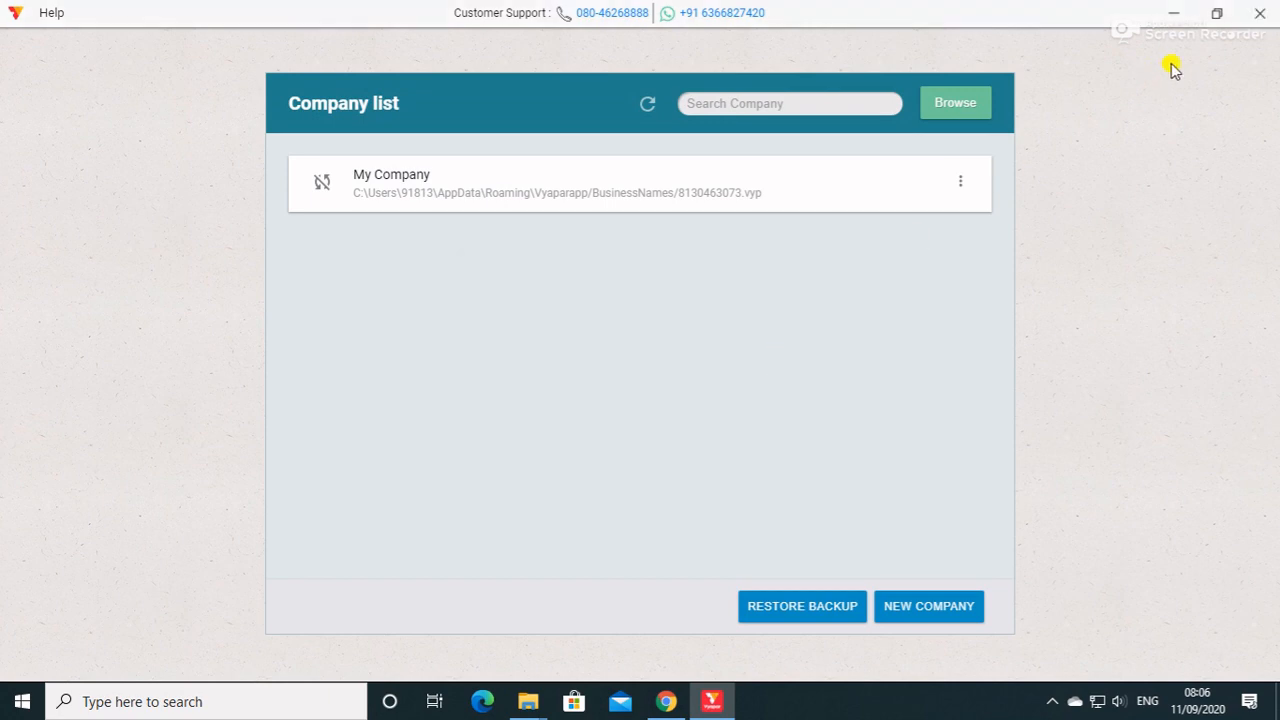
Quit Vyapar, confirming the exit, and show the Windows desktop.
click(1259, 12)
click(712, 350)
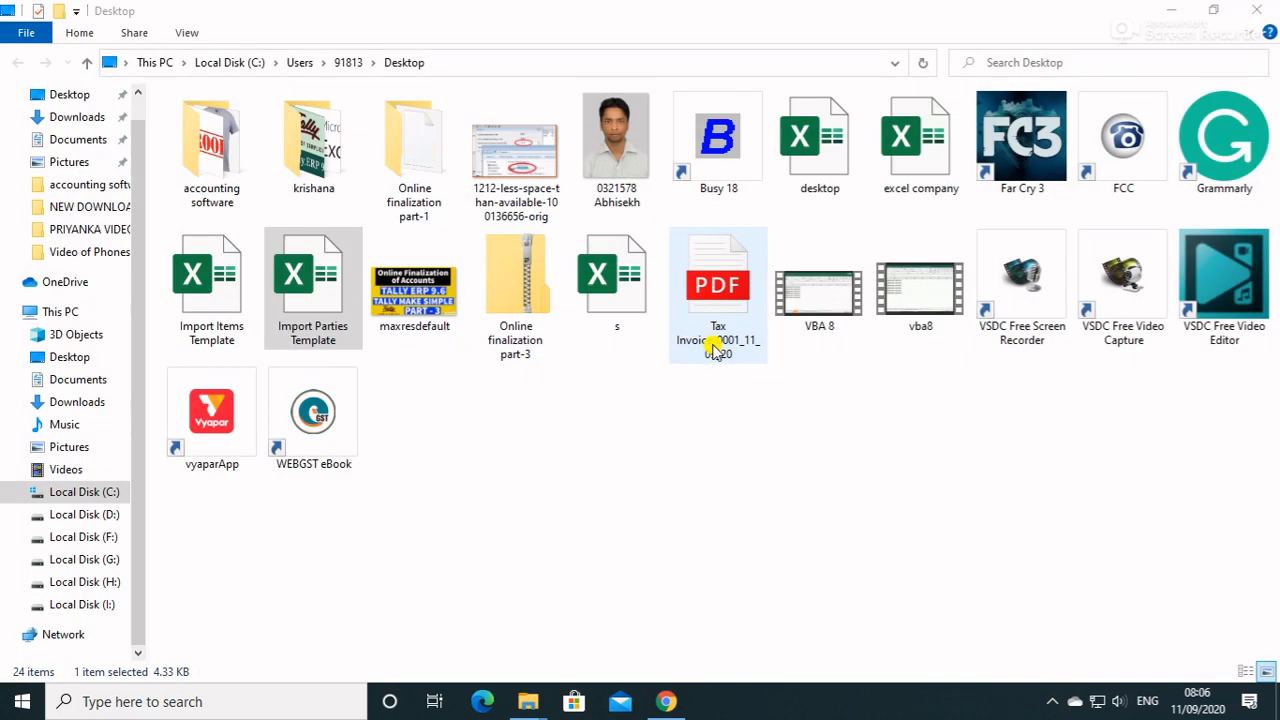
click(1277, 706)
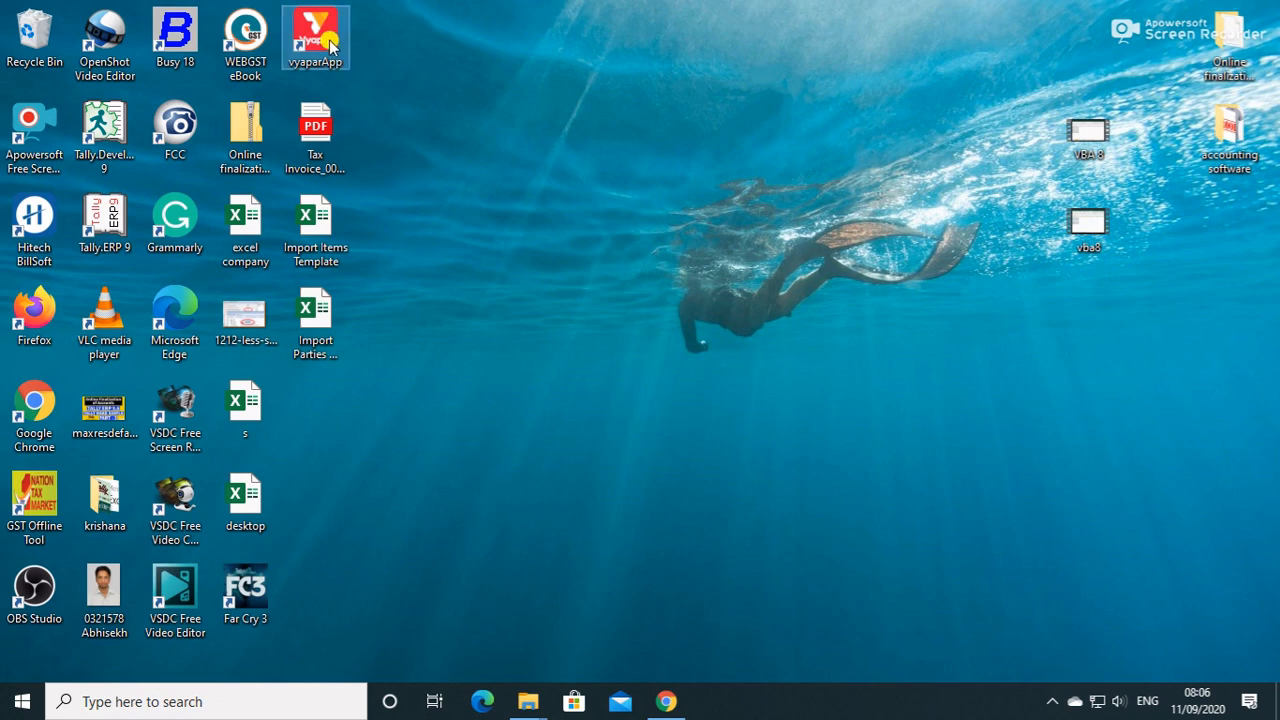